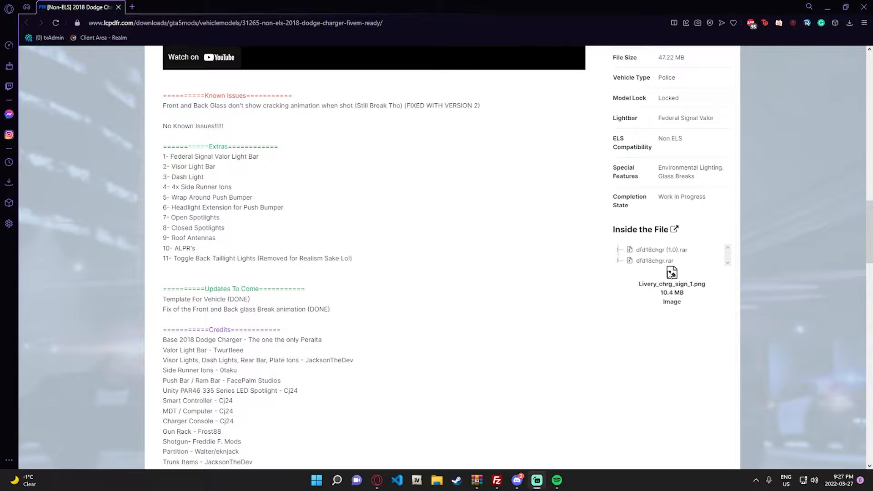
- Expand dfd18chgr.rar in the mod page's file listing and check the archive's folders and livery template
{"action": "left_click", "coordinate": [617, 262]}
{"action": "left_click", "coordinate": [629, 273]}
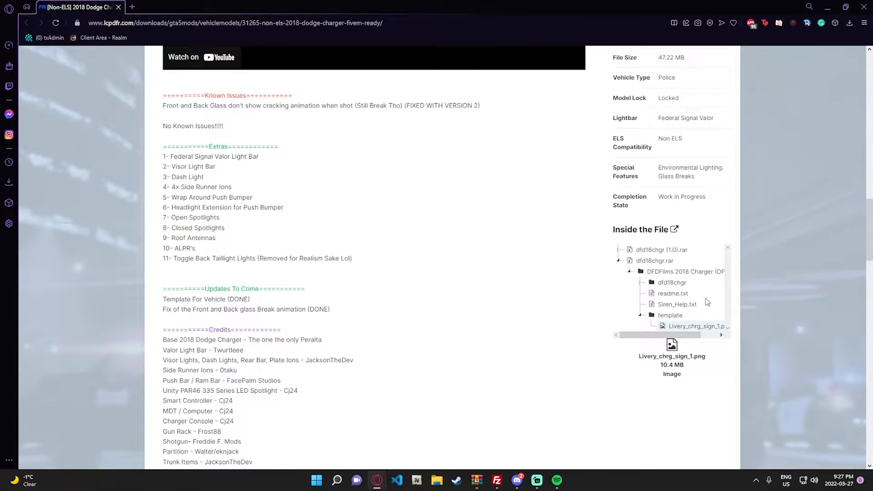
{"action": "scroll", "coordinate": [708, 302], "scroll_direction": "up", "scroll_amount": 12}
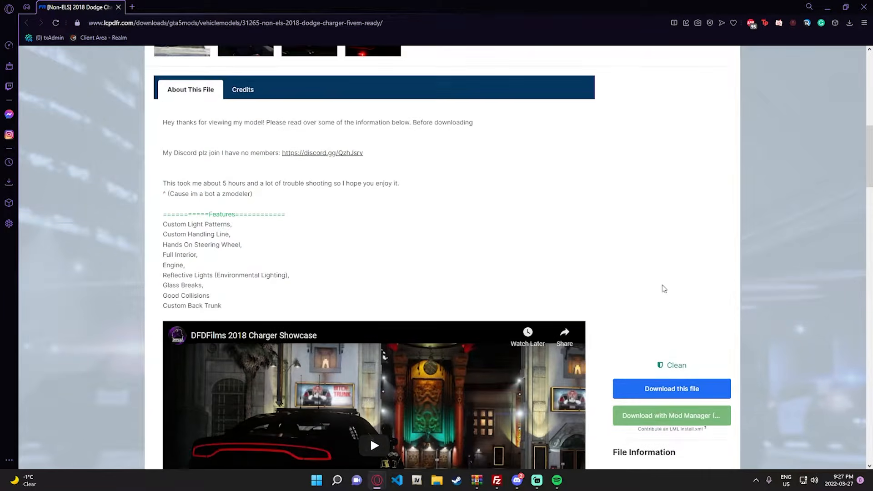
{"action": "scroll", "coordinate": [616, 231], "scroll_direction": "up", "scroll_amount": 3}
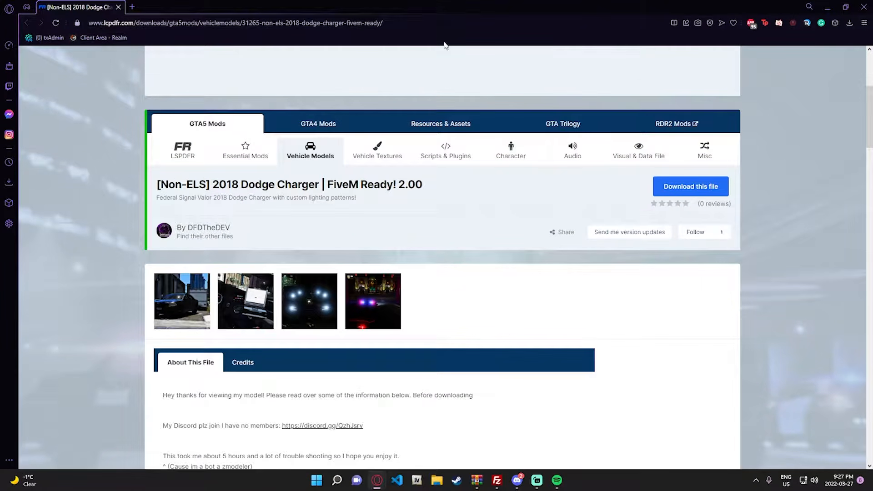
{"action": "scroll", "coordinate": [591, 151], "scroll_direction": "down", "scroll_amount": 15}
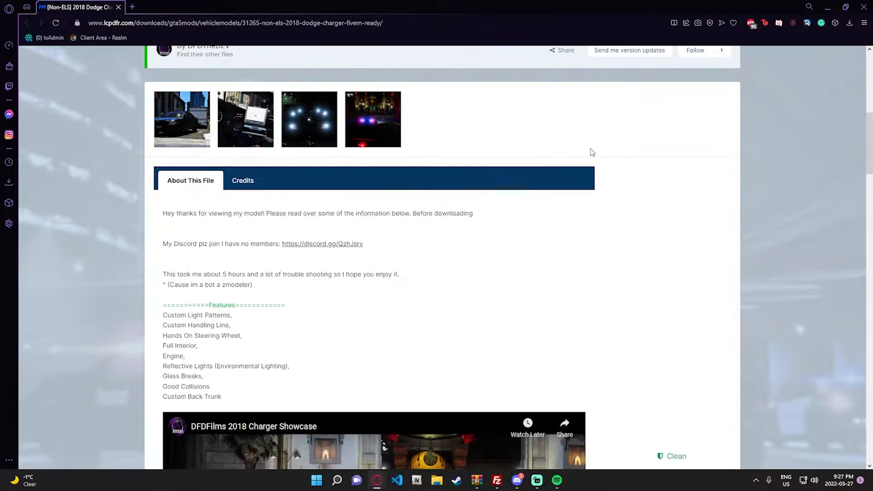
{"action": "scroll", "coordinate": [681, 183], "scroll_direction": "up", "scroll_amount": 7}
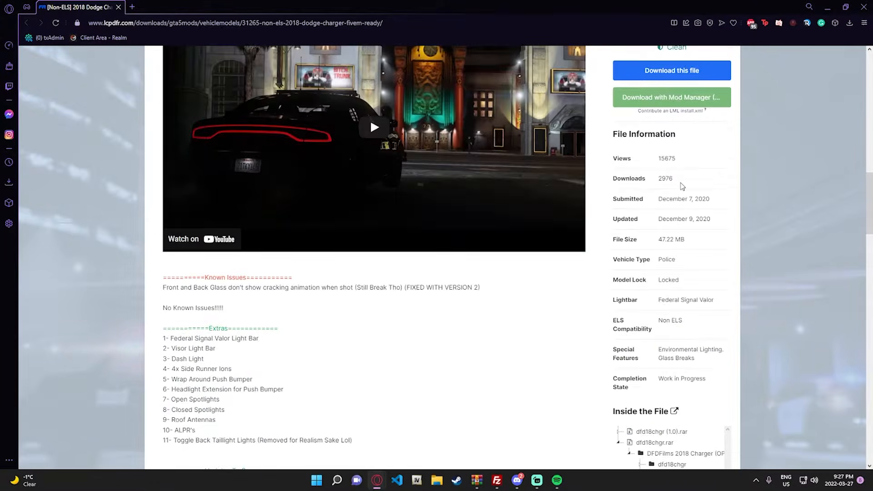
- Download the main file dfd18chgr.rar and show it in the Downloads folder
{"action": "left_click", "coordinate": [646, 205]}
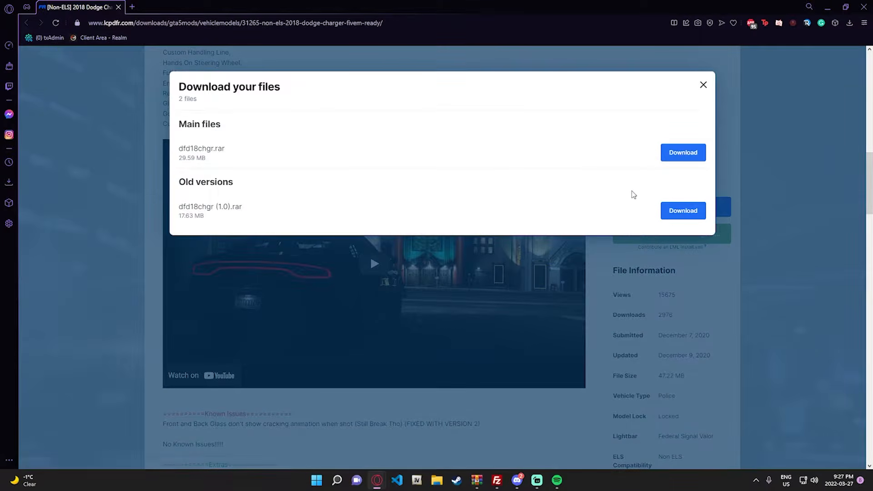
{"action": "left_click", "coordinate": [683, 152]}
{"action": "left_click", "coordinate": [855, 84]}
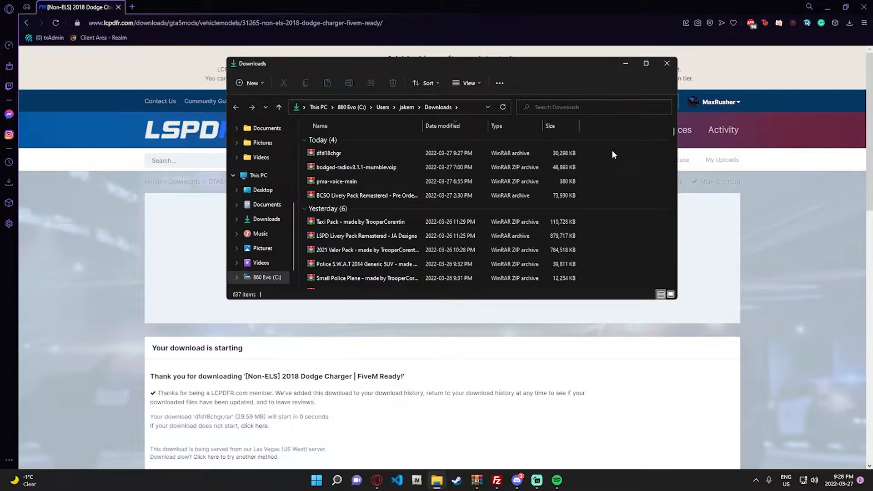
- Open the dfd18chgr archive and view Livery_chrg_sign_1.png from its template folder
{"action": "double_click", "coordinate": [530, 153]}
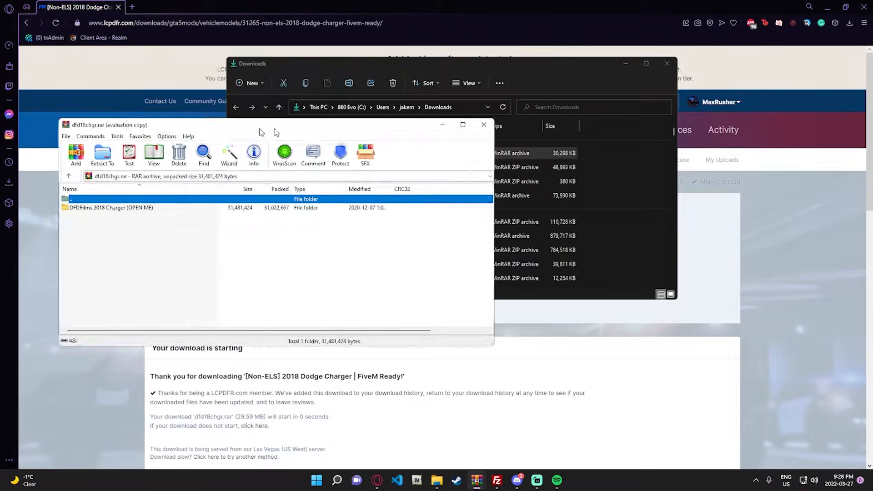
{"action": "left_click", "coordinate": [541, 154]}
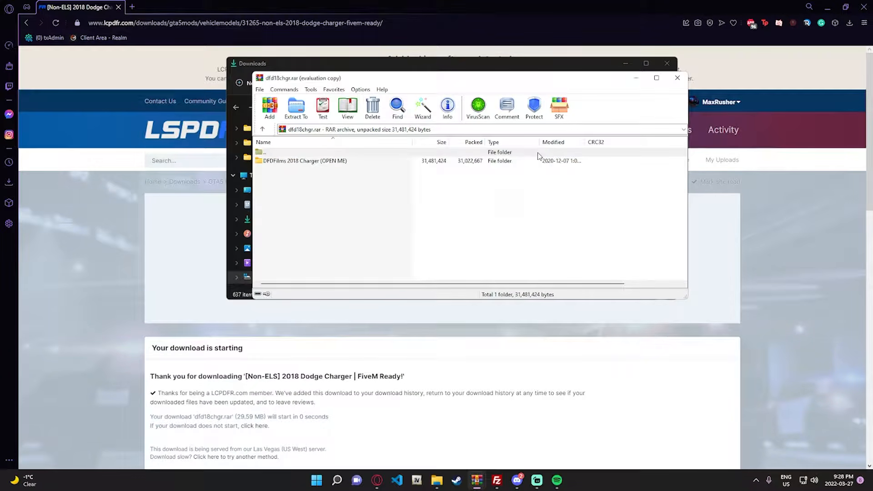
{"action": "double_click", "coordinate": [380, 161]}
{"action": "double_click", "coordinate": [280, 171]}
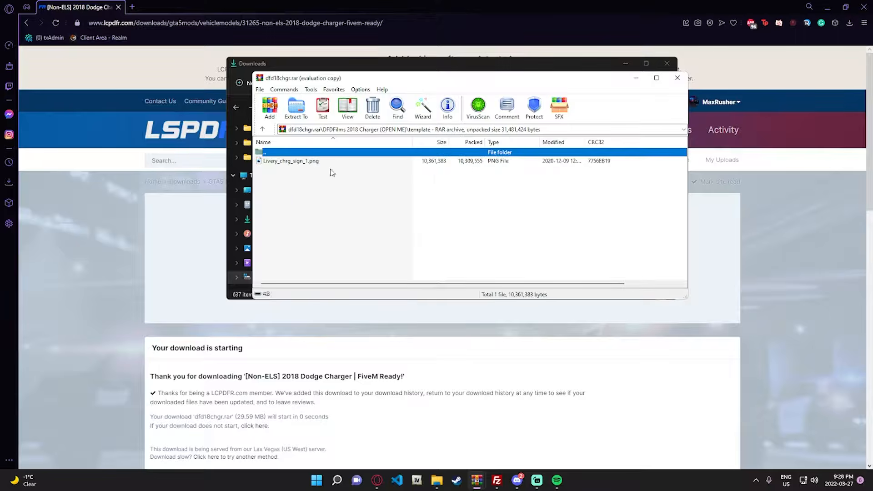
{"action": "double_click", "coordinate": [292, 162]}
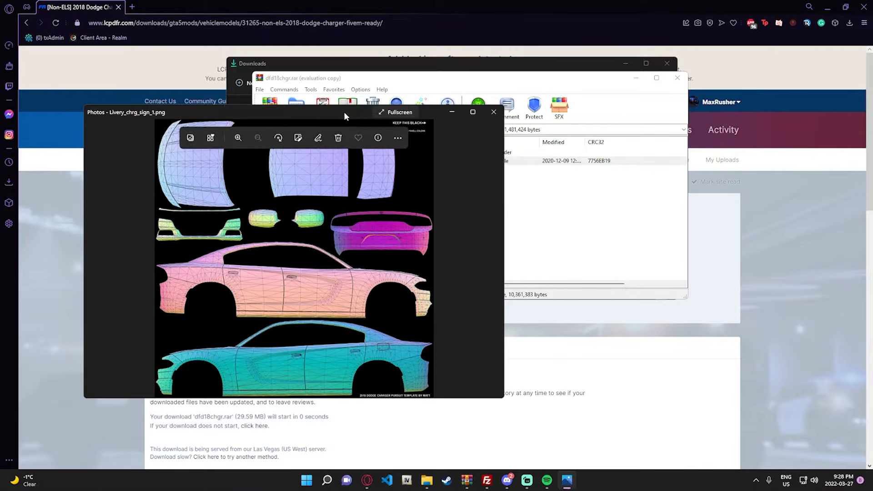
{"action": "left_click_drag", "start_coordinate": [344, 111], "coordinate": [415, 96]}
{"action": "left_click", "coordinate": [565, 96]}
- Look through the stream and data folders inside the archive's dfd18chgr folder and return to DFDFilms 2018 Charger (OPEN ME)
{"action": "double_click", "coordinate": [300, 153]}
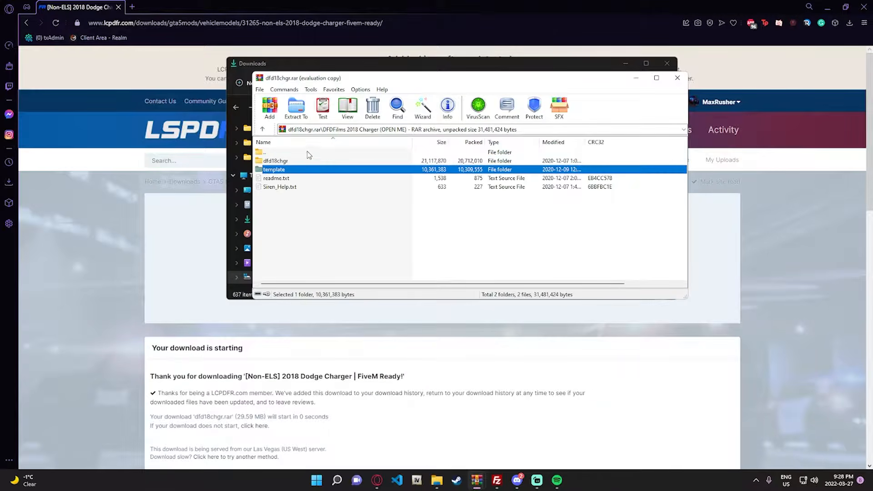
{"action": "double_click", "coordinate": [298, 162]}
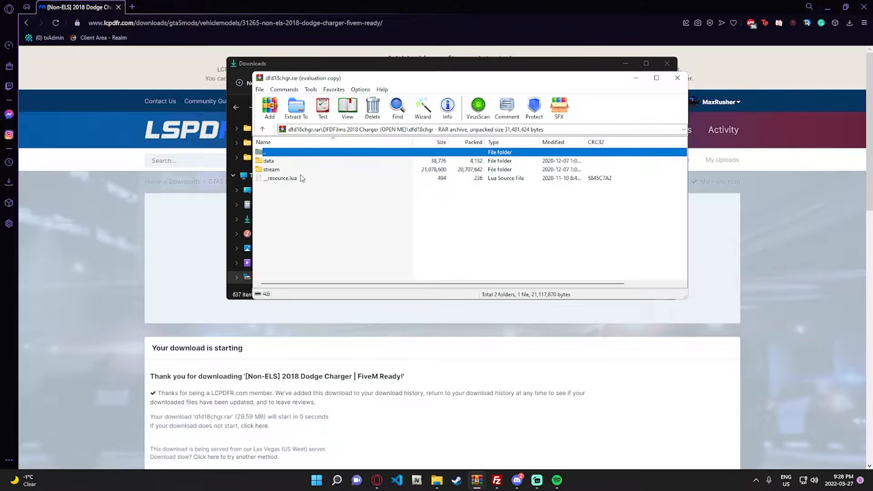
{"action": "double_click", "coordinate": [293, 169]}
{"action": "double_click", "coordinate": [292, 152]}
{"action": "double_click", "coordinate": [286, 161]}
{"action": "double_click", "coordinate": [287, 152]}
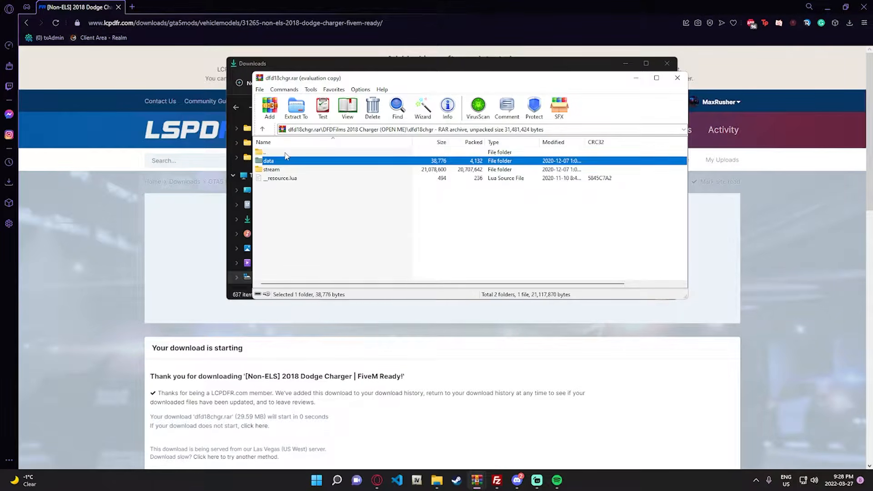
{"action": "double_click", "coordinate": [287, 152]}
- Start OpenIV for the Windows version of Grand Theft Auto V, enable edit mode and open the mods folder
{"action": "left_click", "coordinate": [417, 480]}
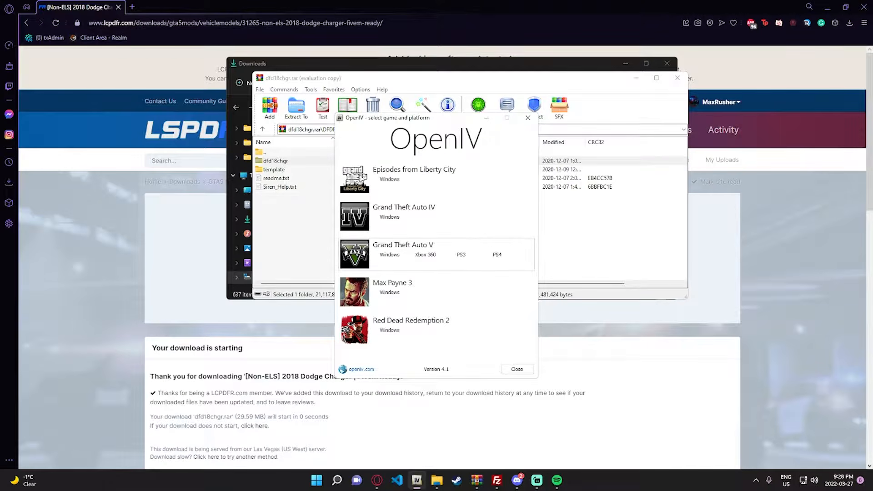
{"action": "left_click", "coordinate": [399, 258]}
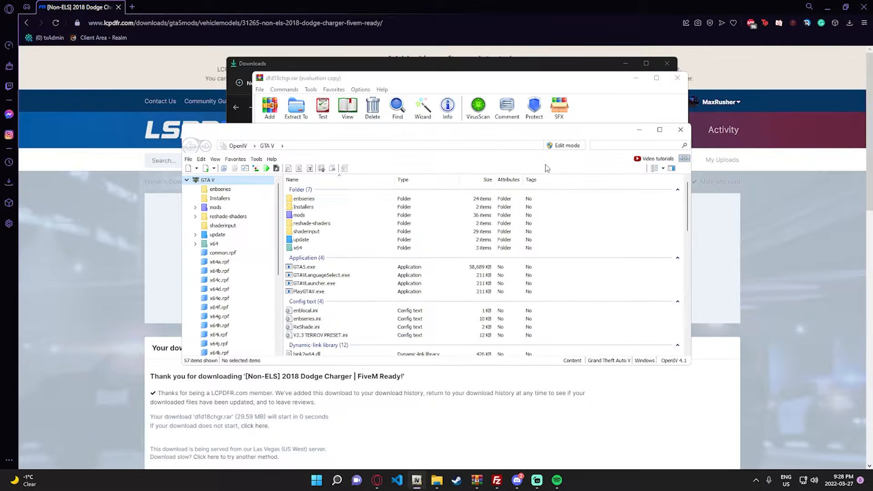
{"action": "left_click", "coordinate": [564, 146]}
{"action": "left_click", "coordinate": [471, 270]}
{"action": "double_click", "coordinate": [357, 264]}
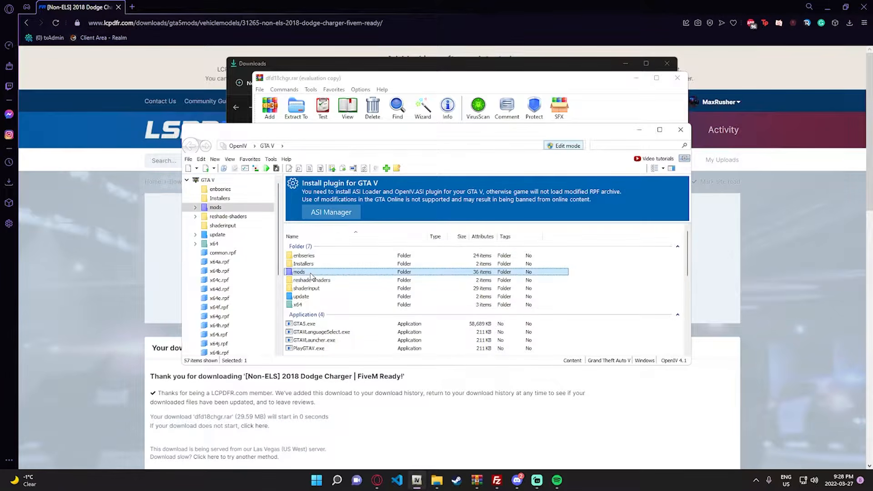
- Copy the dfd18chgr folder from the WinRAR archive into the GTA V mods folder in OpenIV
{"action": "scroll", "coordinate": [377, 269], "scroll_direction": "down", "scroll_amount": 6}
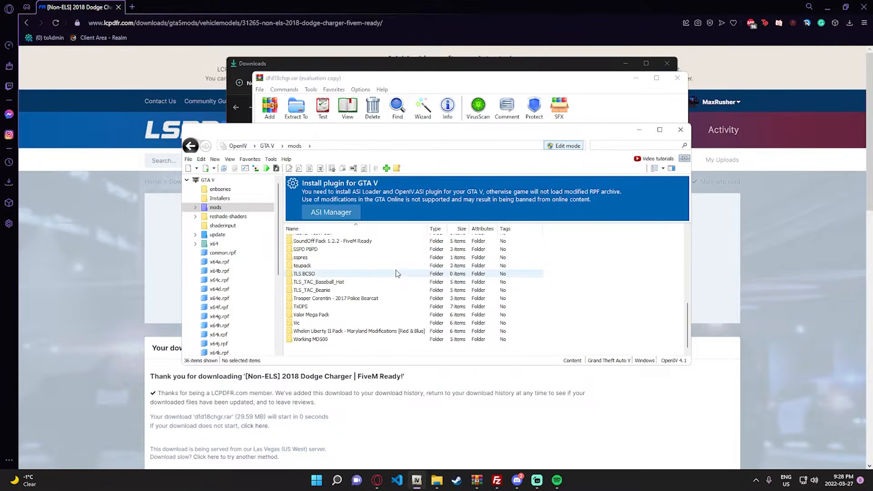
{"action": "right_click", "coordinate": [623, 309]}
{"action": "mouse_move", "coordinate": [656, 369]}
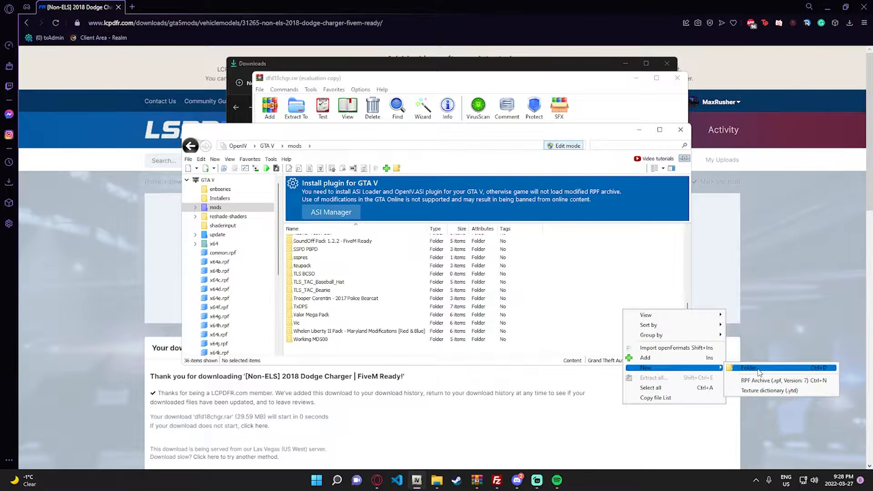
{"action": "left_click_drag", "start_coordinate": [592, 129], "coordinate": [578, 211]}
{"action": "left_click", "coordinate": [330, 160]}
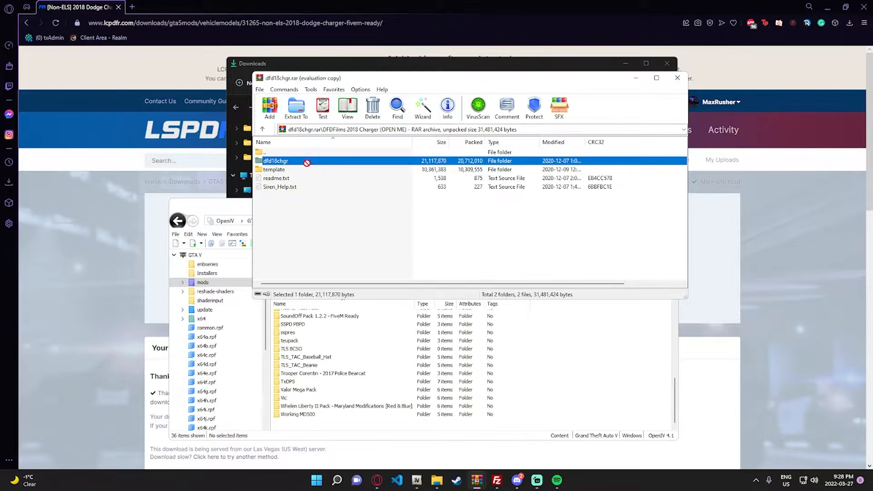
{"action": "left_click", "coordinate": [601, 376]}
{"action": "scroll", "coordinate": [448, 346], "scroll_direction": "down", "scroll_amount": 8}
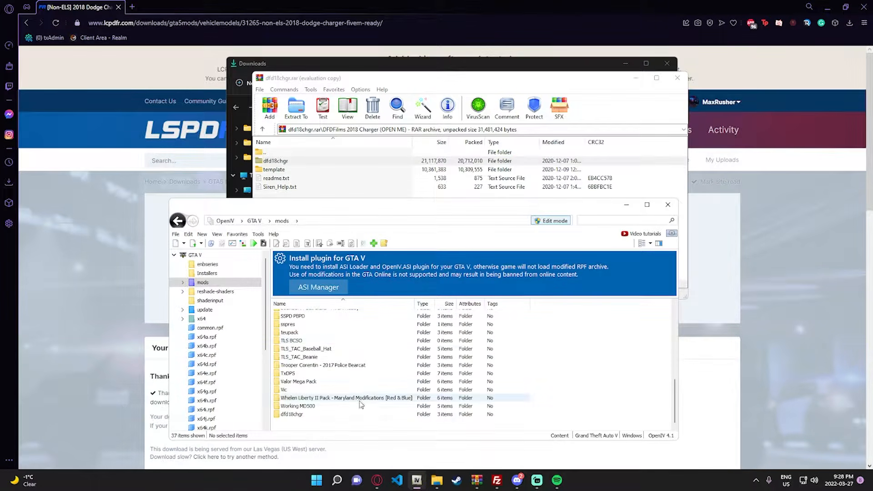
- Check the copied dfd18chgr folder, return to the mods folder and minimize OpenIV
{"action": "double_click", "coordinate": [342, 416]}
{"action": "left_click", "coordinate": [282, 221]}
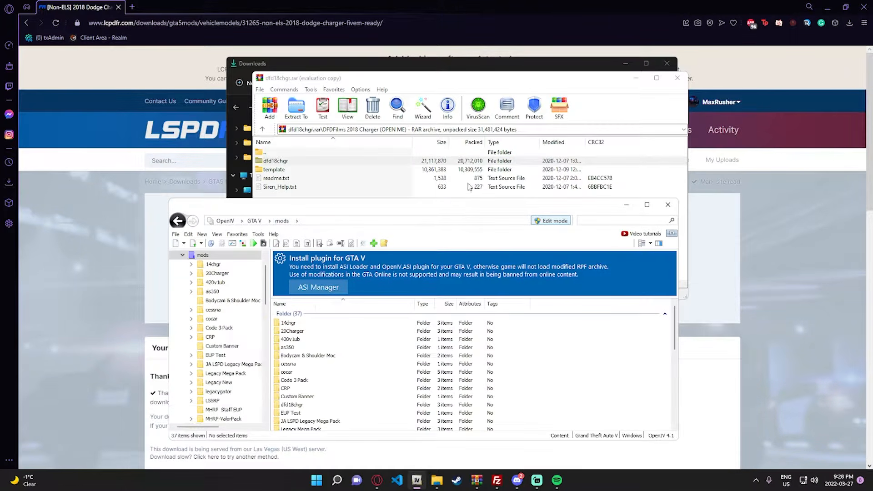
{"action": "left_click", "coordinate": [626, 205]}
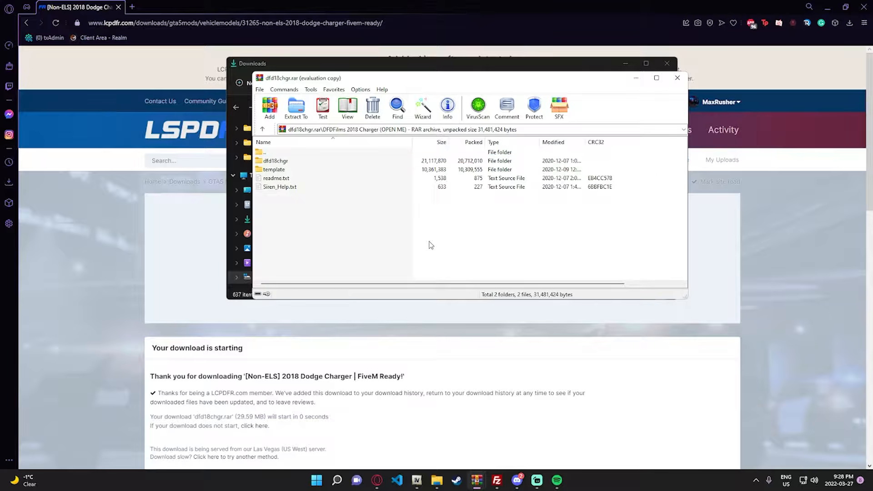
- Launch Photoshop and open Livery_chrg_sign_1.png in it from the archive's template folder
{"action": "key", "text": "super"}
{"action": "type", "text": "photo"}
{"action": "left_click", "coordinate": [344, 224]}
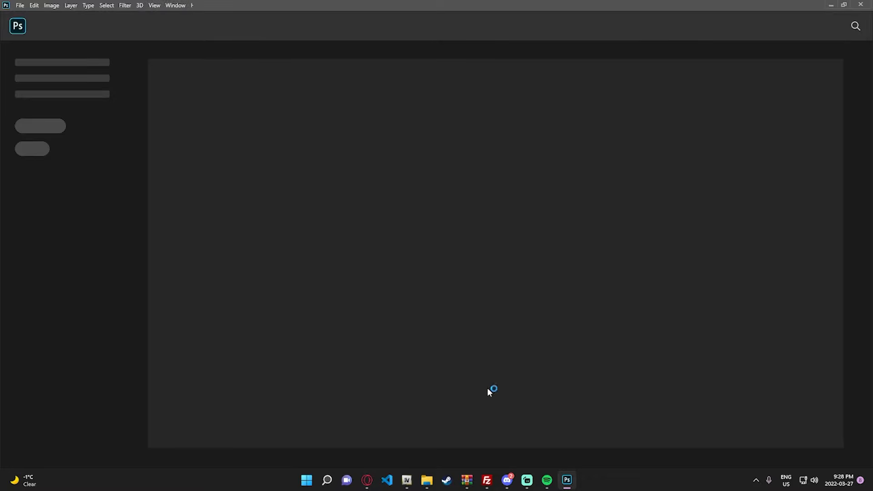
{"action": "mouse_move", "coordinate": [467, 480]}
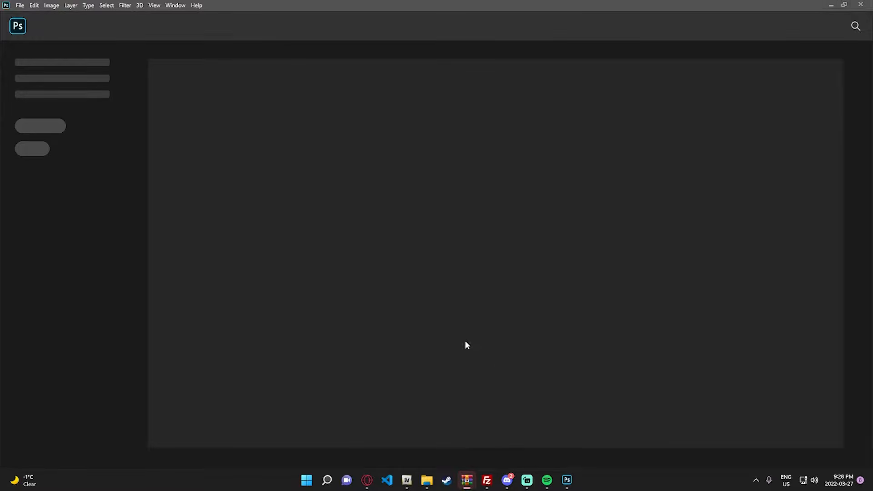
{"action": "key", "text": "alt+Tab"}
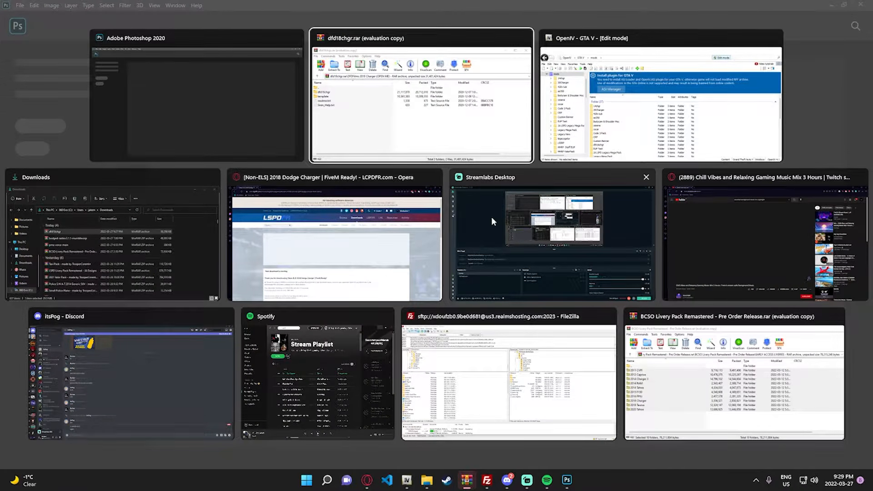
{"action": "left_click", "coordinate": [432, 108]}
{"action": "double_click", "coordinate": [272, 170]}
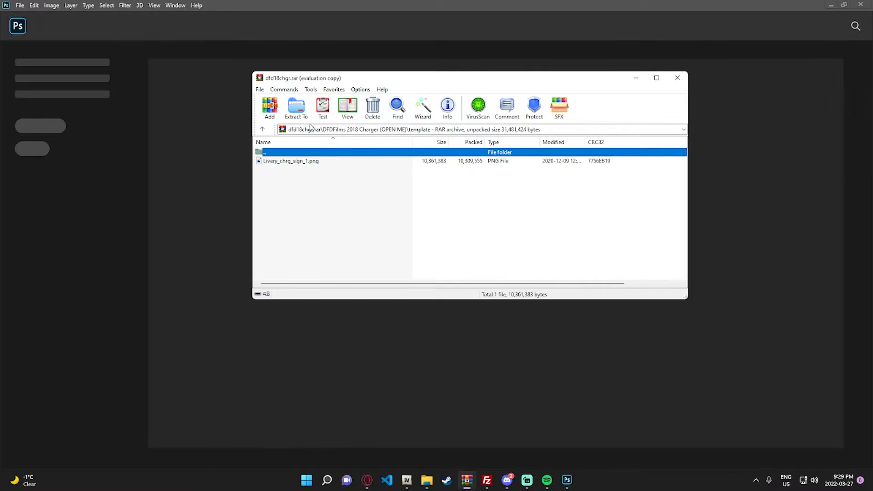
{"action": "left_click_drag", "start_coordinate": [316, 160], "coordinate": [196, 209]}
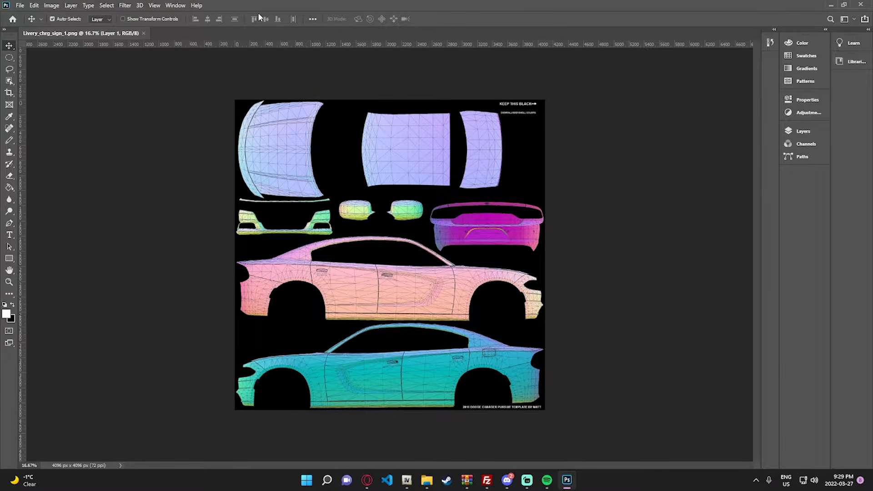
- Restore the workspace layout with expanded Color, Properties, Layers, Learn and Libraries panels
{"action": "left_click", "coordinate": [175, 5]}
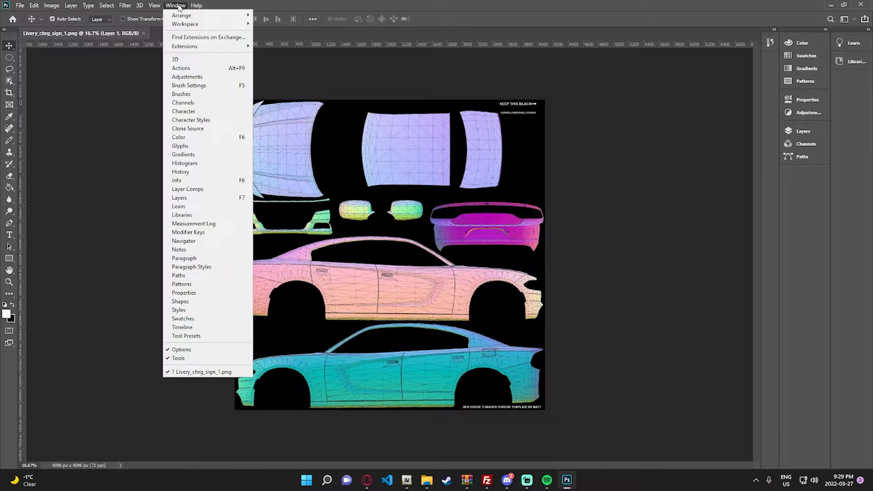
{"action": "mouse_move", "coordinate": [197, 16]}
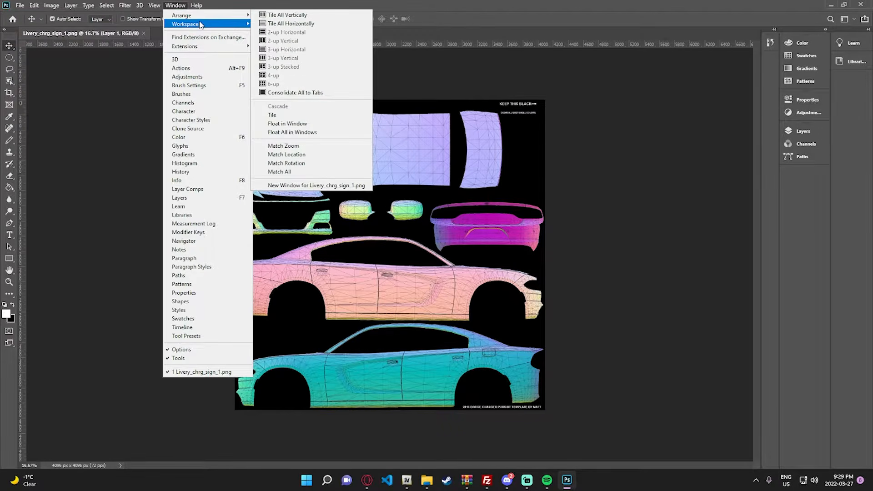
{"action": "left_click", "coordinate": [285, 80]}
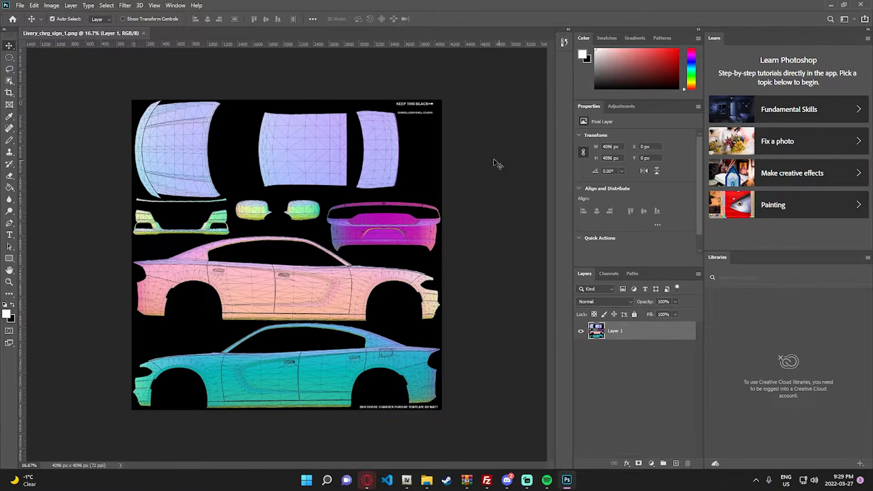
- Switch to Opera, close the LCPDFR page and search Google Images for "police department vehicle"
{"action": "key", "text": "alt+Tab"}
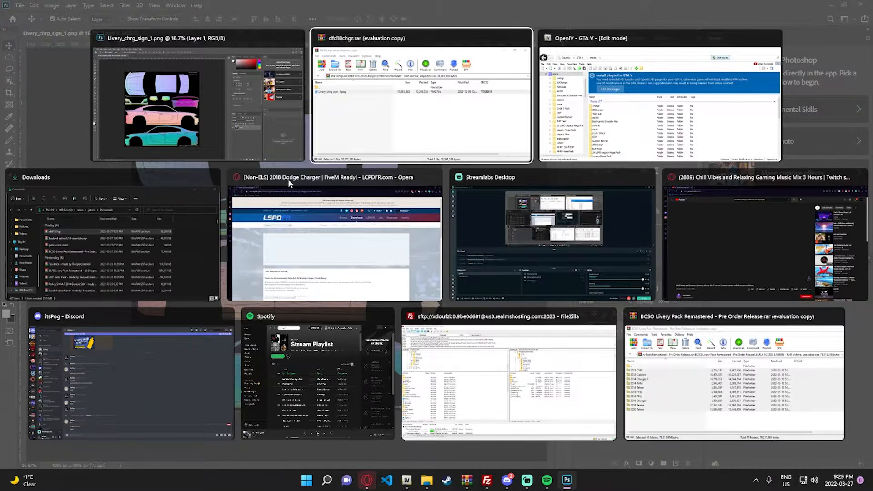
{"action": "left_click", "coordinate": [312, 235]}
{"action": "left_click", "coordinate": [133, 7]}
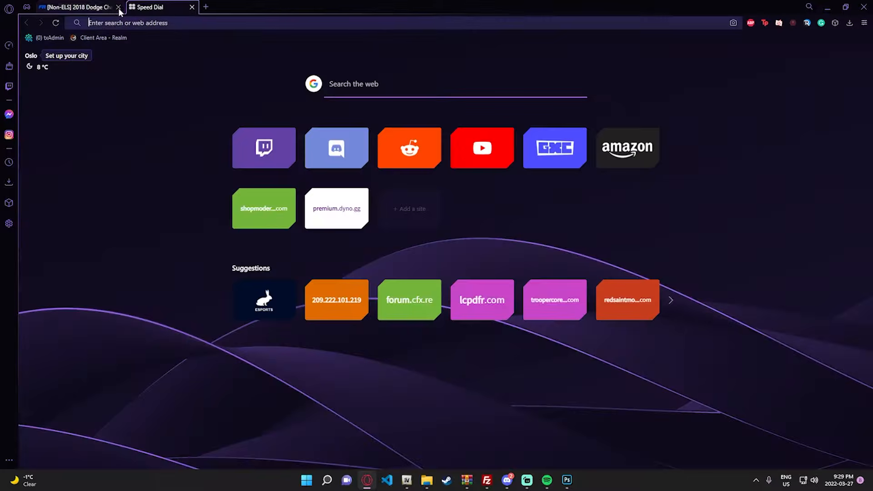
{"action": "left_click", "coordinate": [118, 7]}
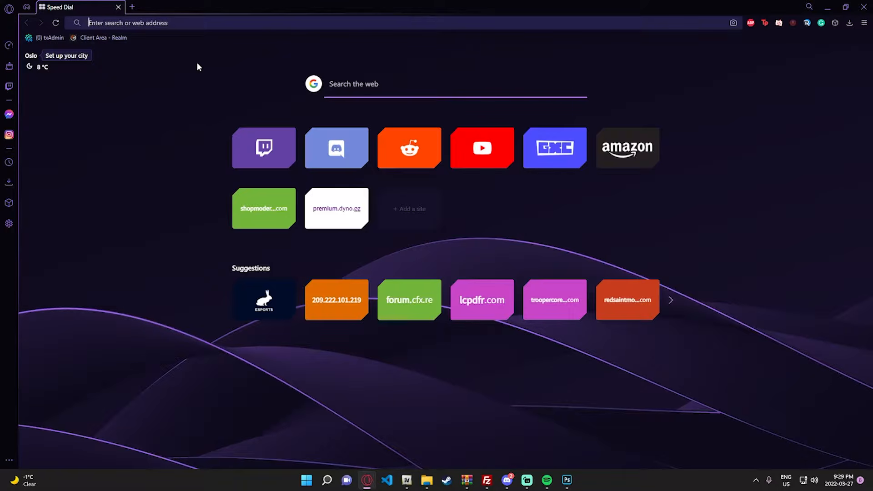
{"action": "type", "text": "police depart"}
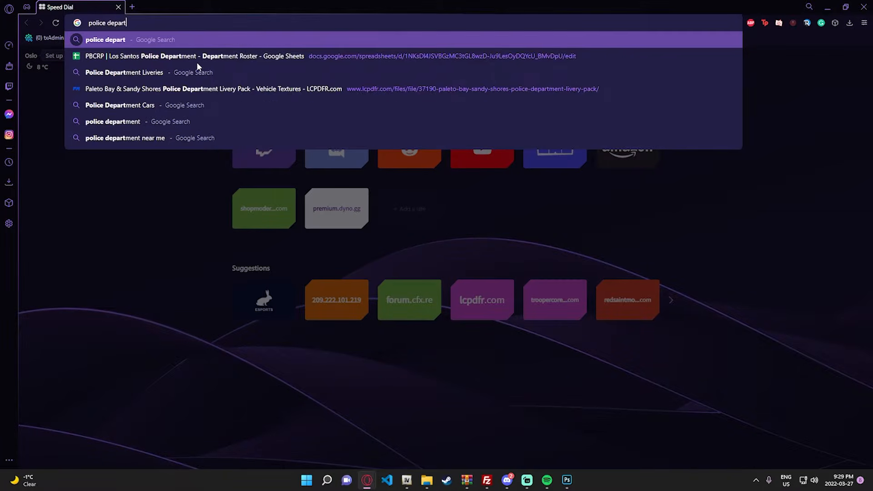
{"action": "type", "text": "ment vehicle"}
{"action": "key", "text": "Return"}
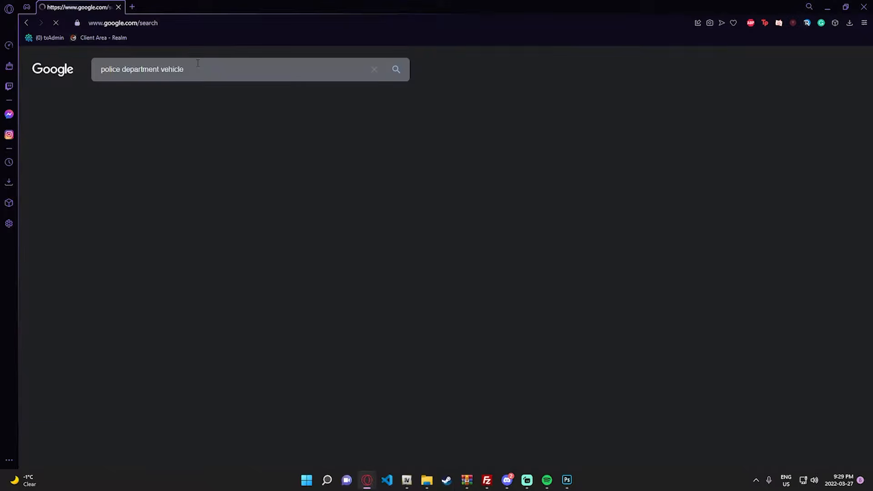
{"action": "left_click", "coordinate": [146, 97]}
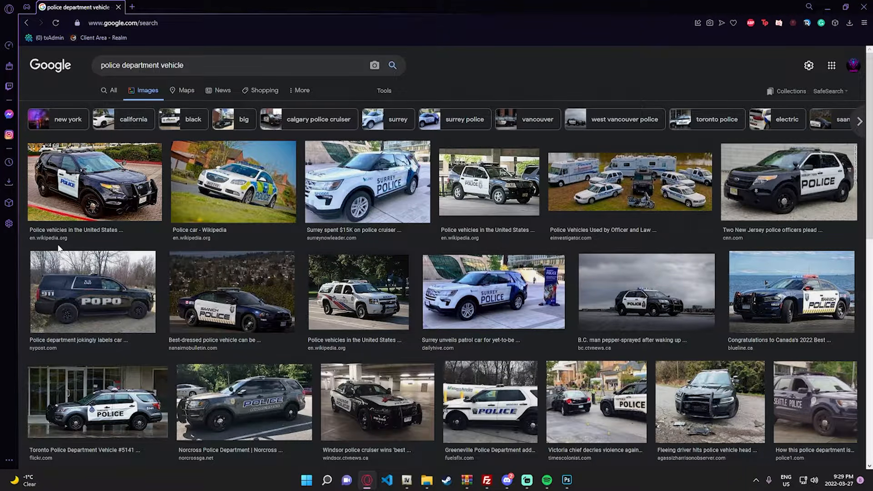
- Browse the police vehicle images for a livery reference and open the Annapolis Police Department SUV photo
{"action": "scroll", "coordinate": [59, 249], "scroll_direction": "down", "scroll_amount": 2}
{"action": "scroll", "coordinate": [635, 253], "scroll_direction": "down", "scroll_amount": 2}
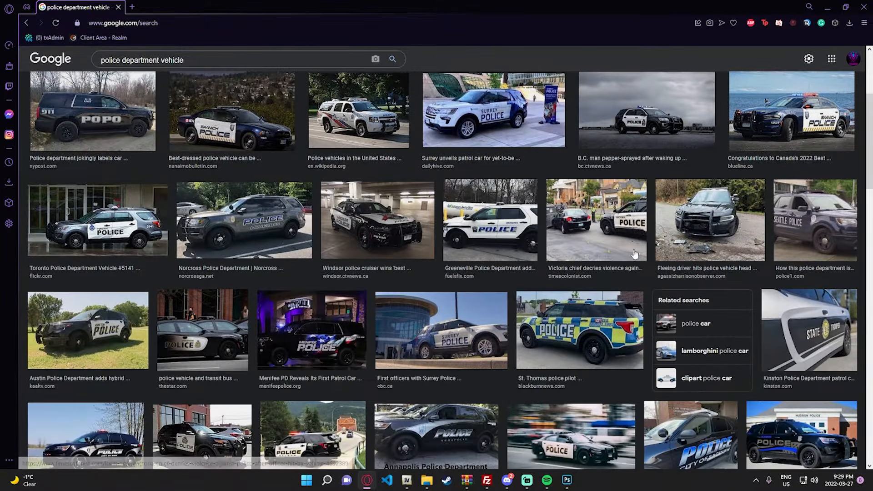
{"action": "scroll", "coordinate": [836, 209], "scroll_direction": "down", "scroll_amount": 6}
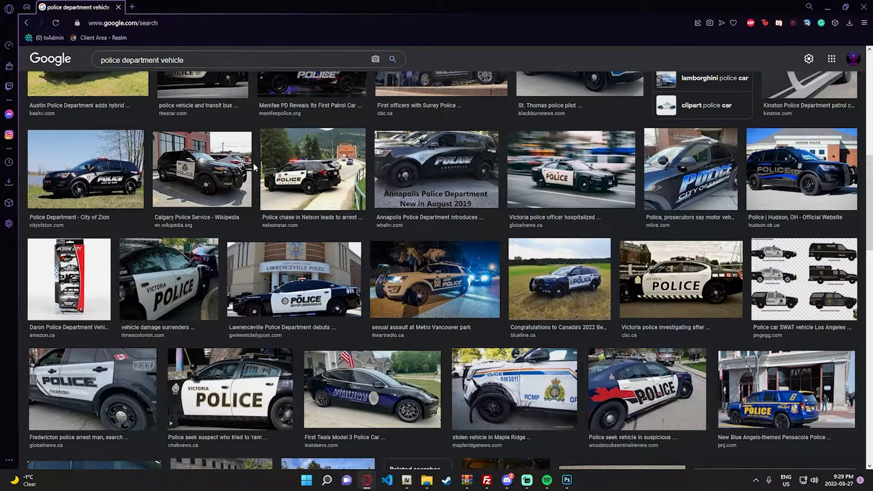
{"action": "scroll", "coordinate": [388, 165], "scroll_direction": "down", "scroll_amount": 1}
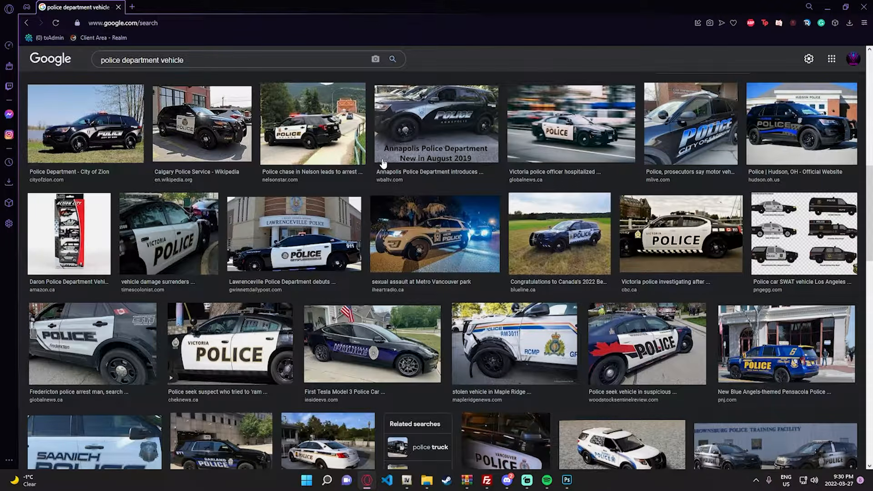
{"action": "scroll", "coordinate": [383, 162], "scroll_direction": "down", "scroll_amount": 10}
{"action": "scroll", "coordinate": [383, 155], "scroll_direction": "up", "scroll_amount": 3}
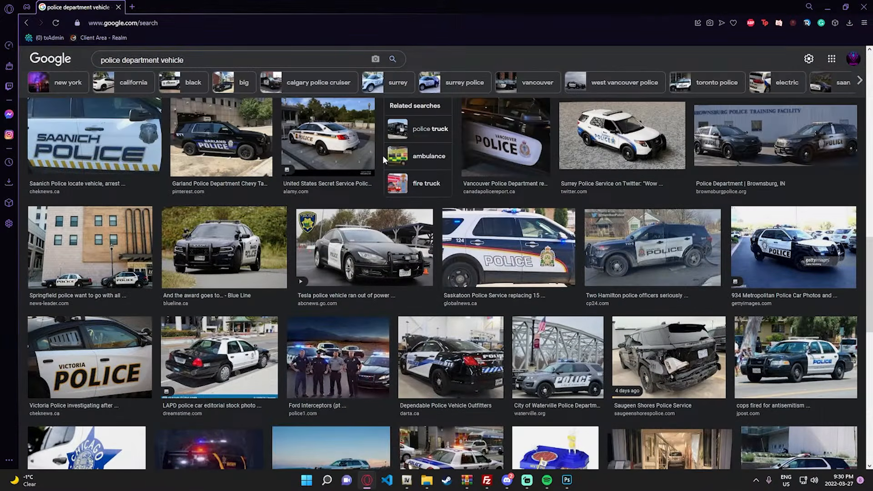
{"action": "scroll", "coordinate": [383, 155], "scroll_direction": "up", "scroll_amount": 9}
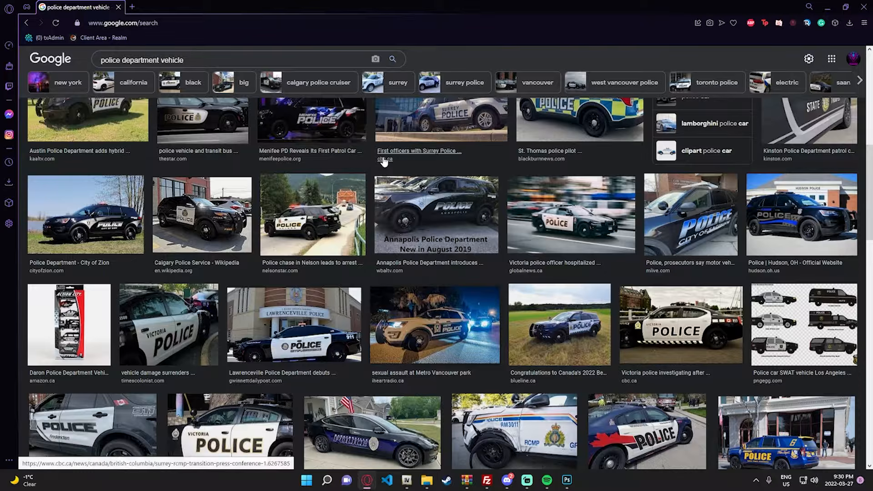
{"action": "scroll", "coordinate": [383, 162], "scroll_direction": "up", "scroll_amount": 1}
{"action": "scroll", "coordinate": [379, 165], "scroll_direction": "down", "scroll_amount": 1}
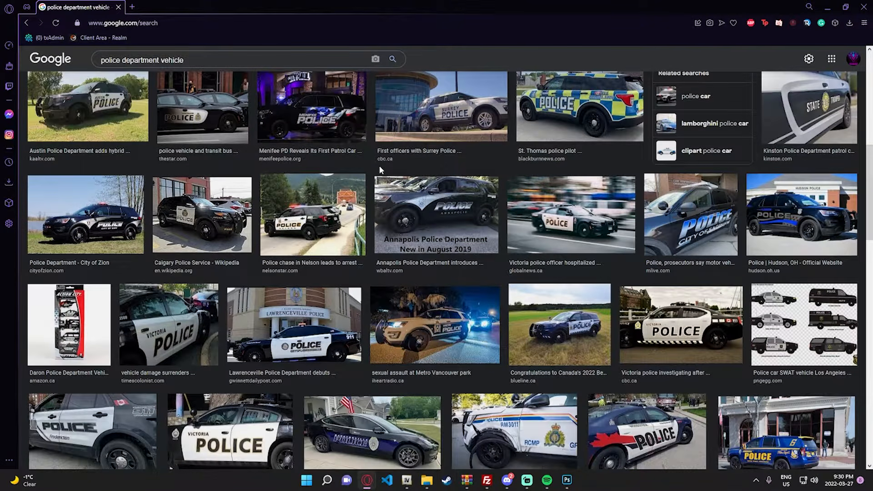
{"action": "left_click", "coordinate": [429, 221]}
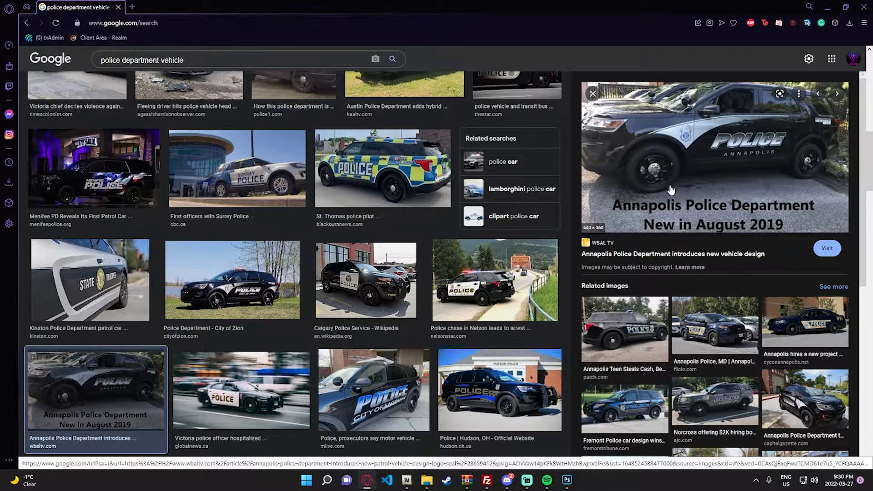
- Compare the Charger template in Photoshop with the Annapolis police SUV reference photo in Opera
{"action": "left_click", "coordinate": [568, 480]}
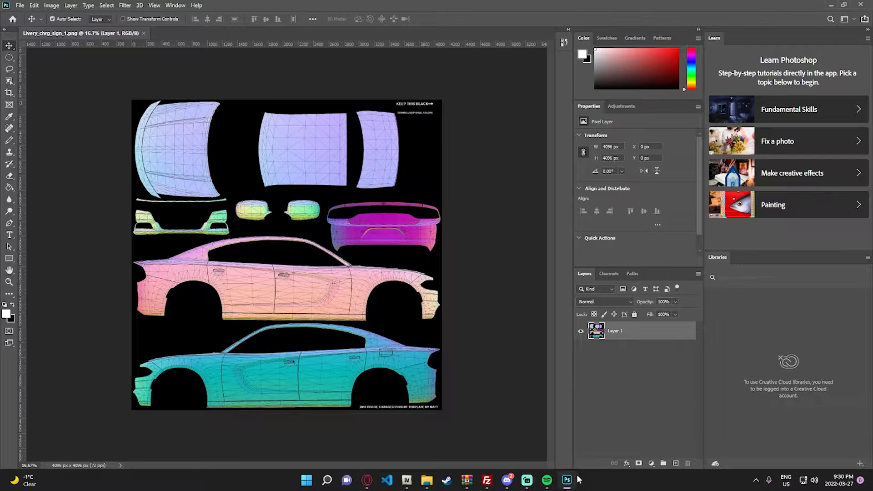
{"action": "mouse_move", "coordinate": [367, 479]}
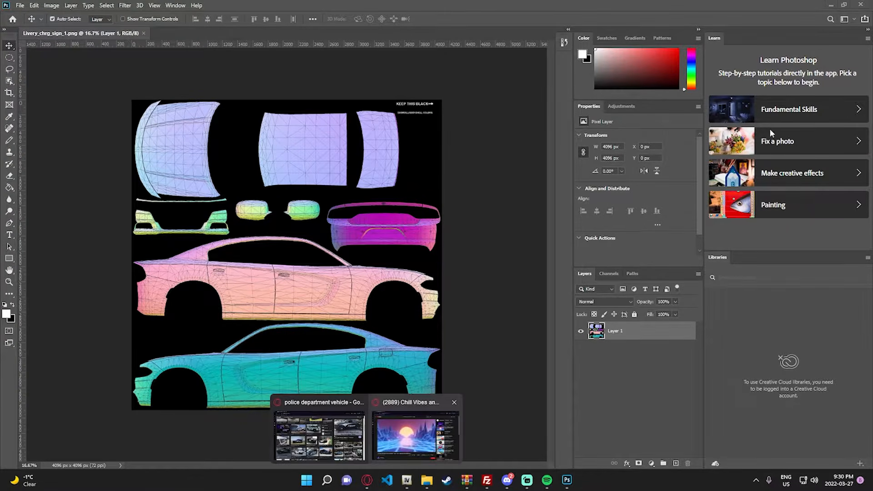
{"action": "left_click", "coordinate": [316, 427]}
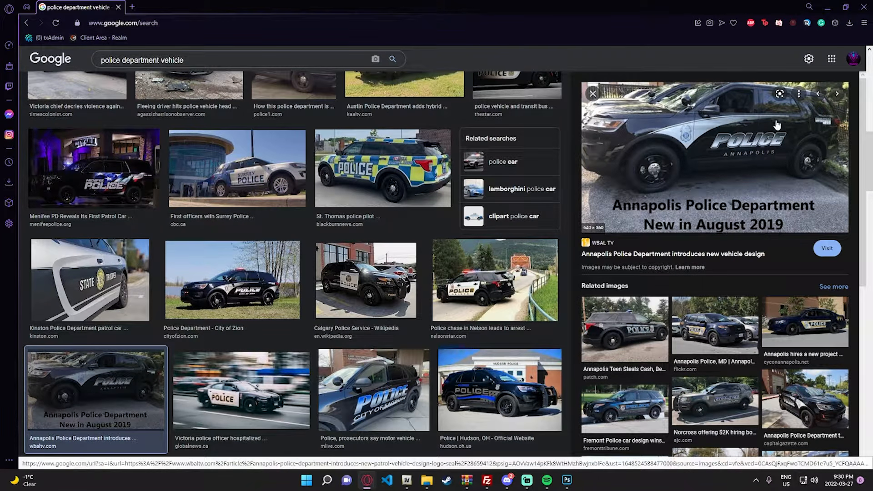
- Switch to Photoshop, add a black-filled layer and an empty layer above the template, and hide the black one
{"action": "left_click", "coordinate": [567, 470]}
{"action": "left_click", "coordinate": [676, 463]}
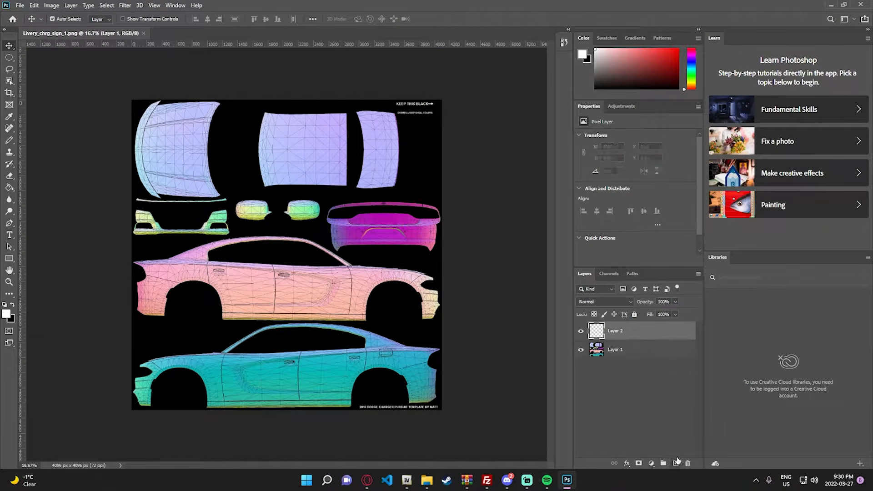
{"action": "key", "text": "x"}
{"action": "key", "text": "g"}
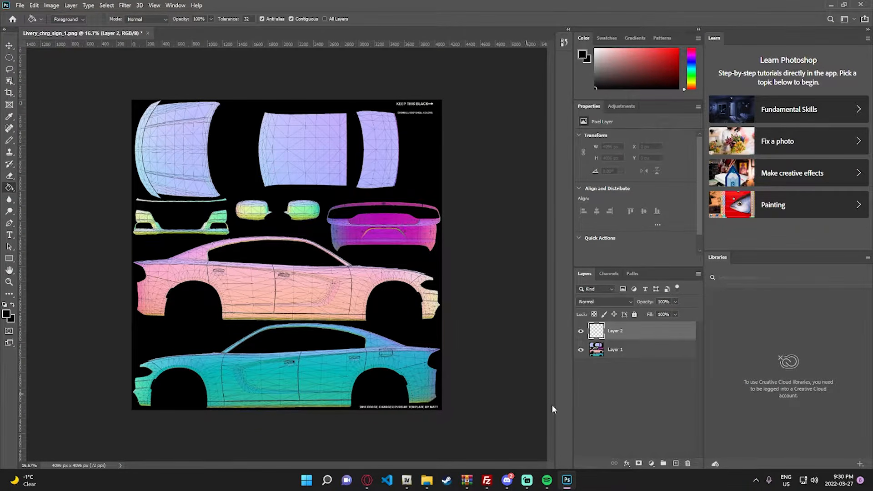
{"action": "key", "text": "alt+BackSpace"}
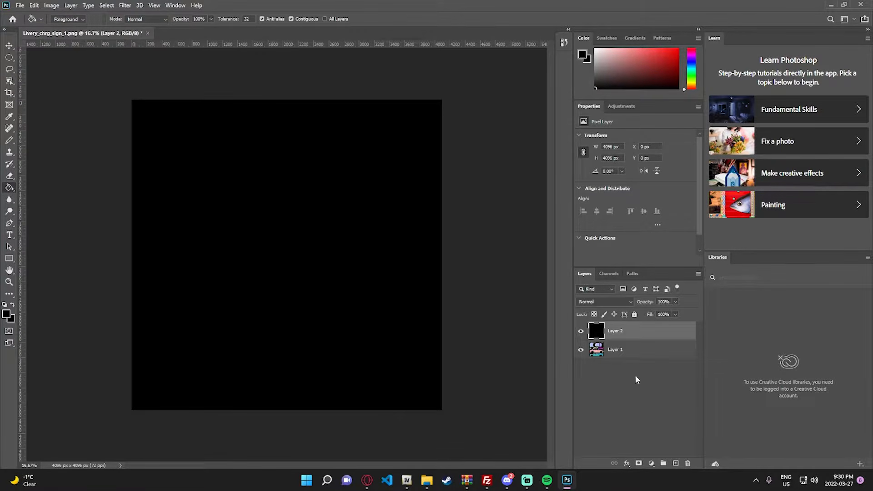
{"action": "left_click", "coordinate": [677, 464]}
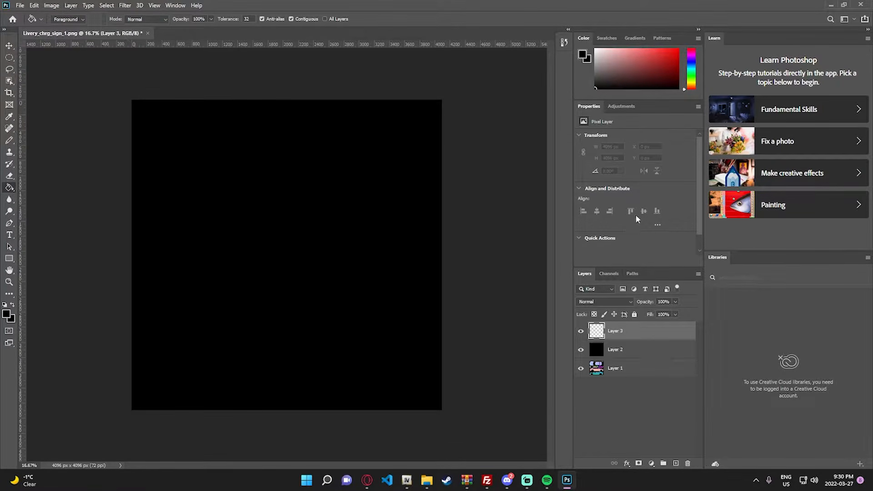
{"action": "left_click", "coordinate": [581, 350]}
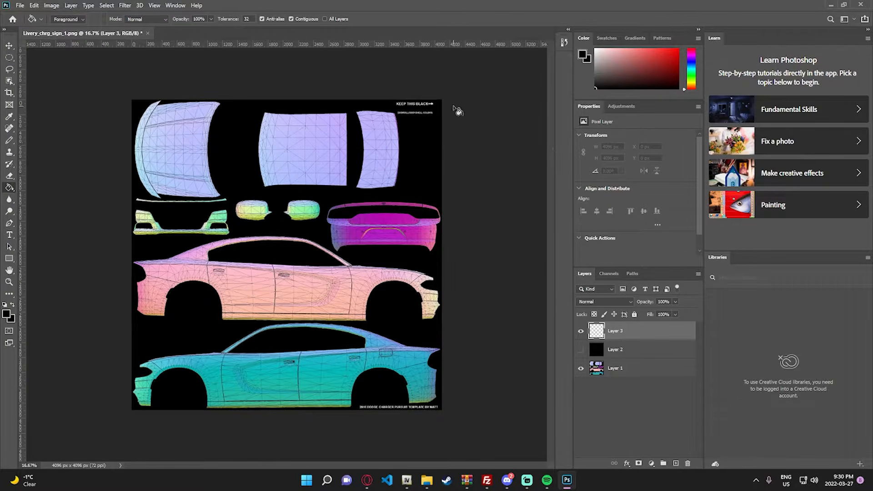
- Set the Pencil tool to white and 10 px for marking the area beside the DOORSILL/BODYSHELL COLORS label
{"action": "key", "text": "z"}
{"action": "left_click", "coordinate": [424, 115]}
{"action": "scroll", "coordinate": [500, 96], "scroll_direction": "up", "scroll_amount": 3}
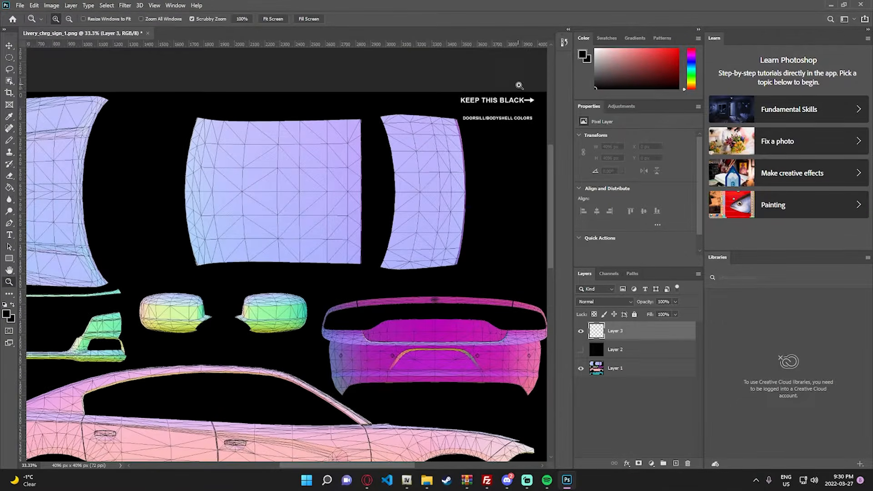
{"action": "left_click_drag", "start_coordinate": [359, 465], "coordinate": [378, 466]}
{"action": "left_click", "coordinate": [481, 92]}
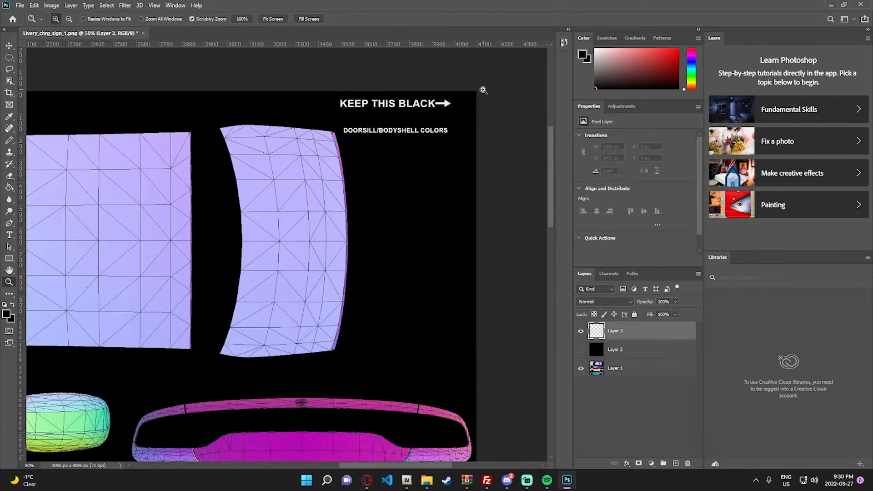
{"action": "left_click", "coordinate": [481, 91]}
{"action": "right_click", "coordinate": [438, 279]}
{"action": "left_click", "coordinate": [460, 283]}
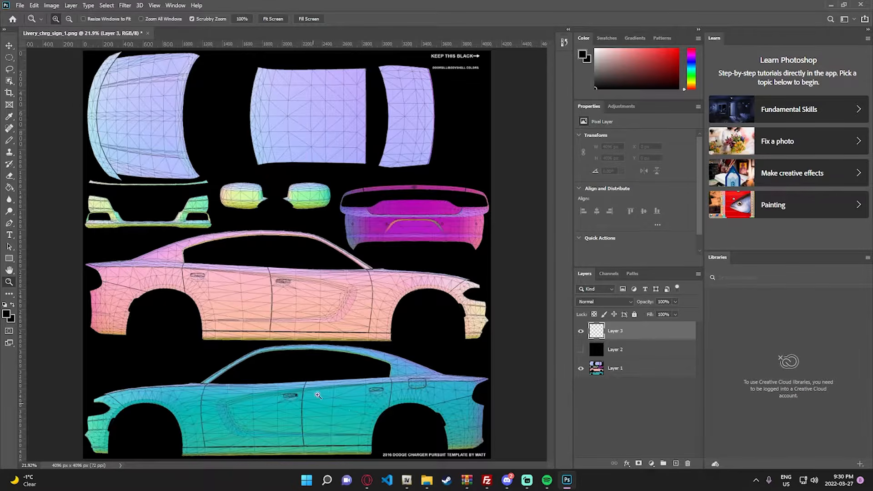
{"action": "left_click", "coordinate": [490, 58]}
{"action": "left_click", "coordinate": [511, 56]}
{"action": "left_click", "coordinate": [523, 54]}
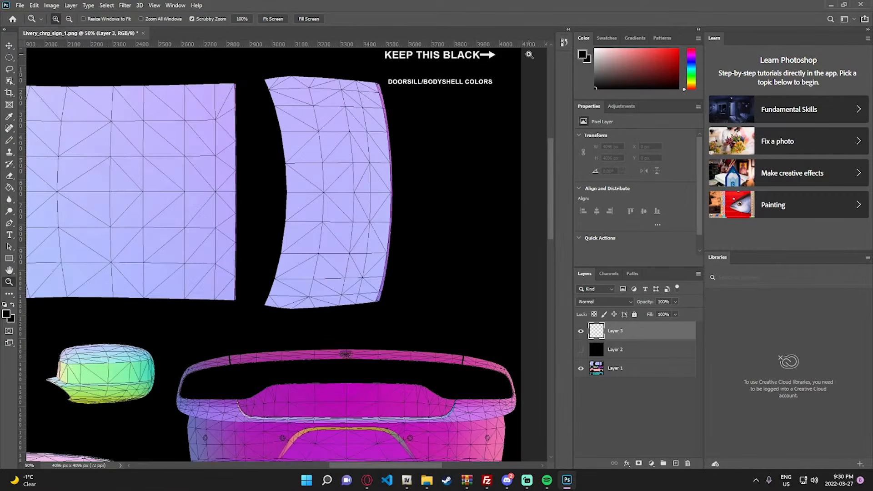
{"action": "left_click", "coordinate": [518, 59]}
{"action": "scroll", "coordinate": [498, 278], "scroll_direction": "up", "scroll_amount": 2}
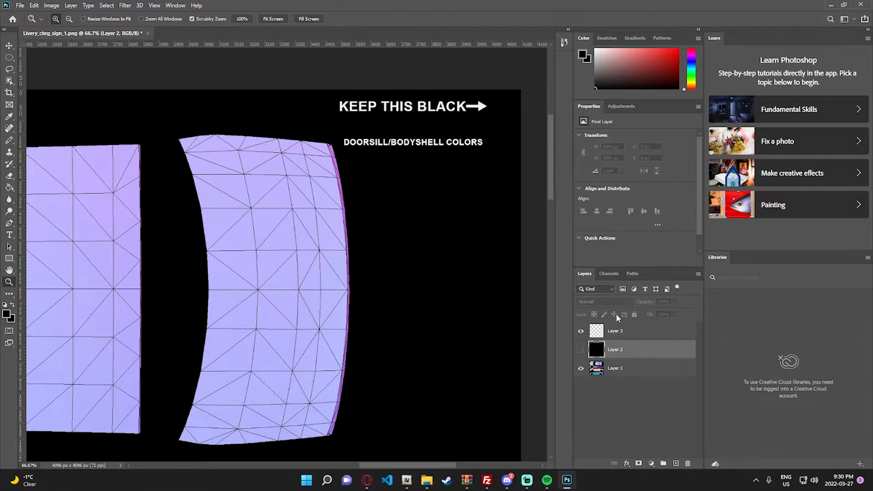
{"action": "key", "text": "x"}
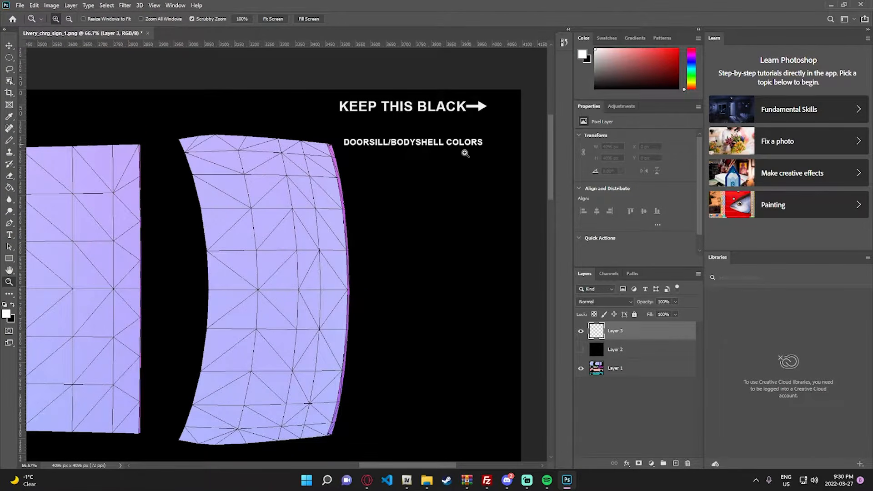
{"action": "key", "text": "b"}
{"action": "left_click", "coordinate": [66, 19]}
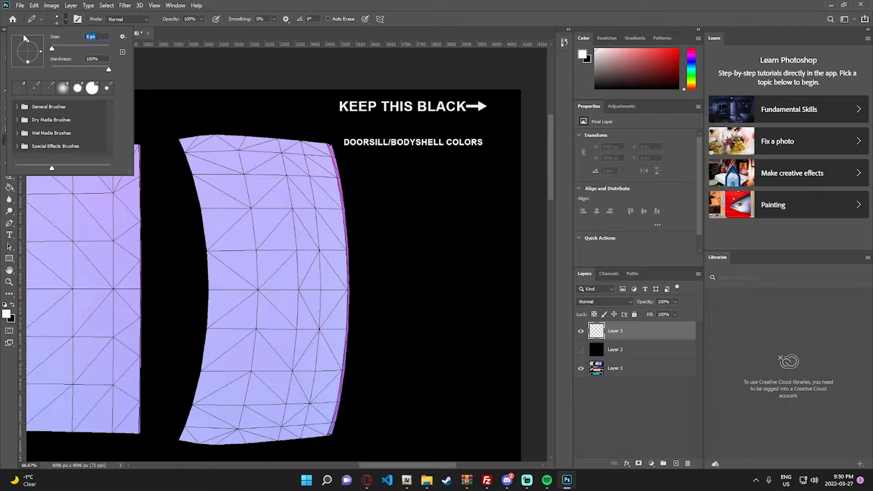
{"action": "type", "text": "10"}
{"action": "key", "text": "Return"}
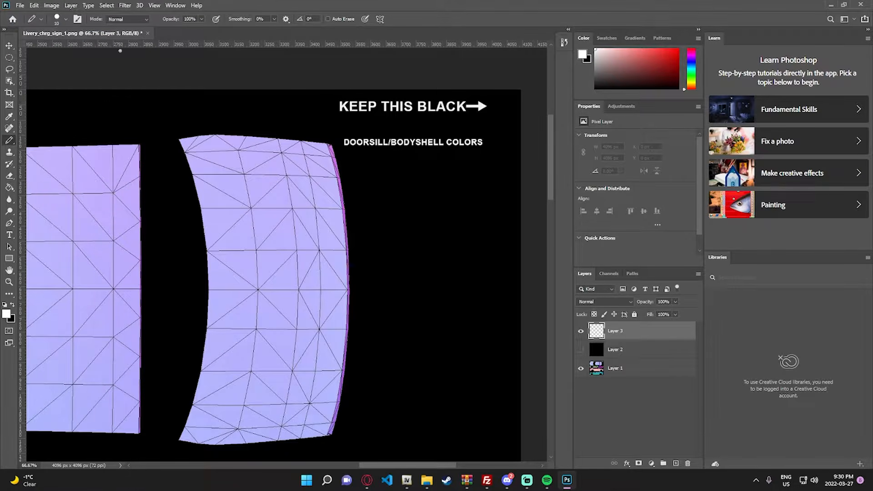
- Draw a square outline about 126 px wide beside the DOORSILL/BODYSHELL COLORS label and fill it with white
{"action": "left_click", "coordinate": [485, 153]}
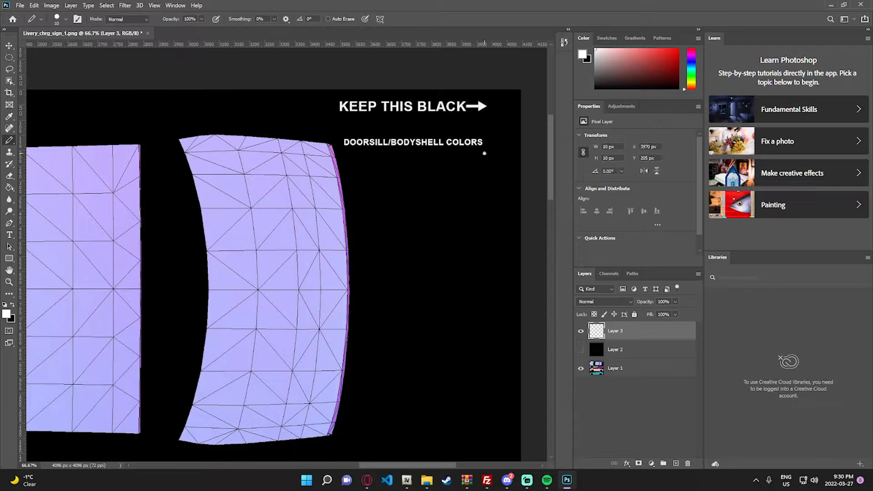
{"action": "left_click", "coordinate": [485, 119], "text": "shift"}
{"action": "left_click", "coordinate": [520, 118], "text": "shift"}
{"action": "left_click", "coordinate": [521, 155], "text": "shift"}
{"action": "left_click", "coordinate": [483, 153], "text": "shift"}
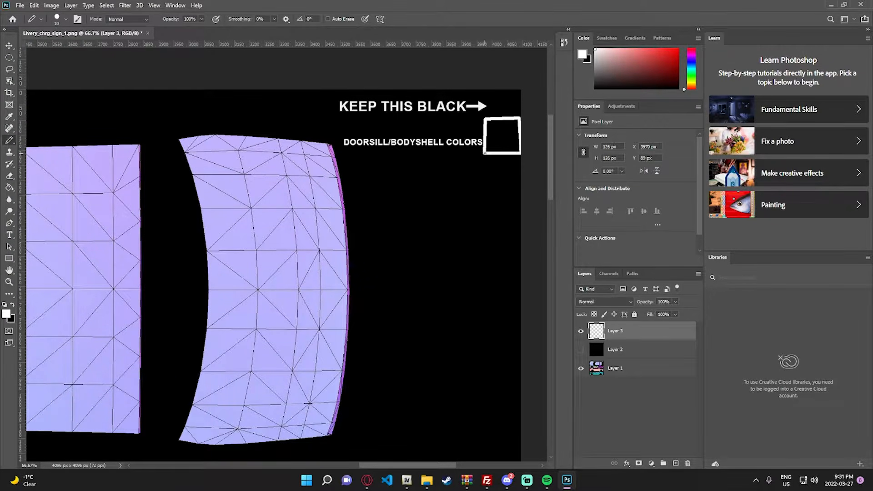
{"action": "key", "text": "g"}
{"action": "left_click", "coordinate": [496, 139]}
- Add a new empty layer above the white square's layer for working on the teal car side
{"action": "key", "text": "z"}
{"action": "right_click", "coordinate": [443, 175]}
{"action": "left_click", "coordinate": [463, 180]}
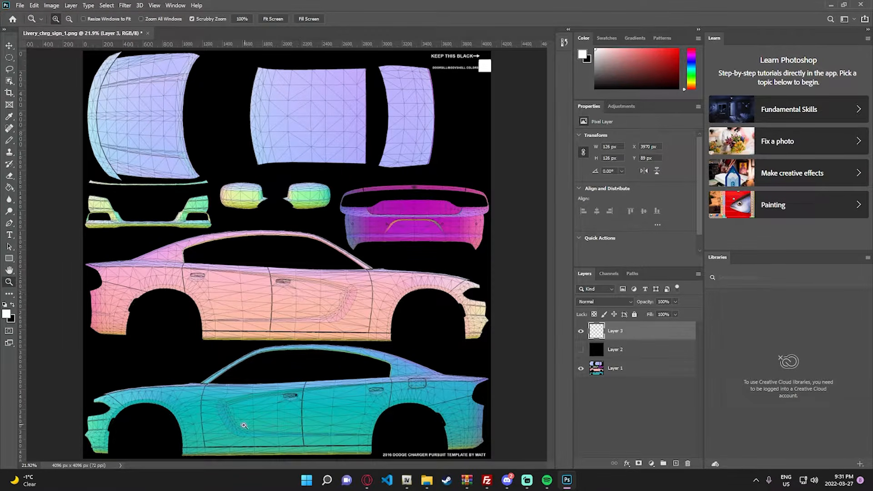
{"action": "left_click", "coordinate": [237, 438]}
{"action": "left_click", "coordinate": [249, 440]}
{"action": "scroll", "coordinate": [255, 436], "scroll_direction": "down", "scroll_amount": 1}
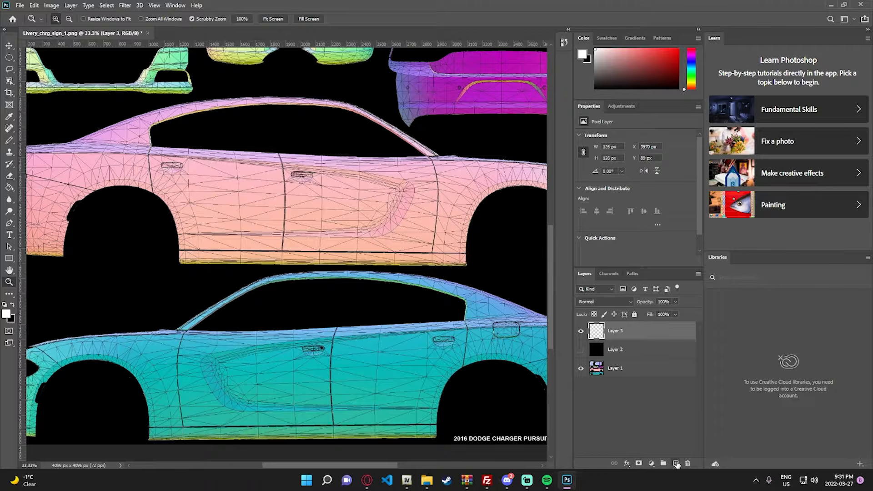
{"action": "left_click", "coordinate": [676, 463]}
{"action": "right_click", "coordinate": [326, 353]}
{"action": "left_click", "coordinate": [345, 359]}
{"action": "left_click", "coordinate": [178, 433]}
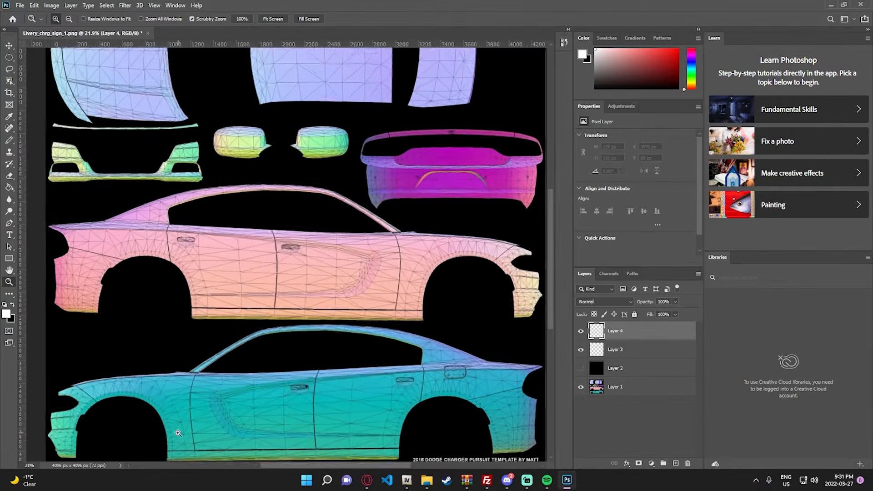
{"action": "left_click", "coordinate": [178, 433]}
{"action": "left_click", "coordinate": [196, 409]}
{"action": "left_click", "coordinate": [196, 409]}
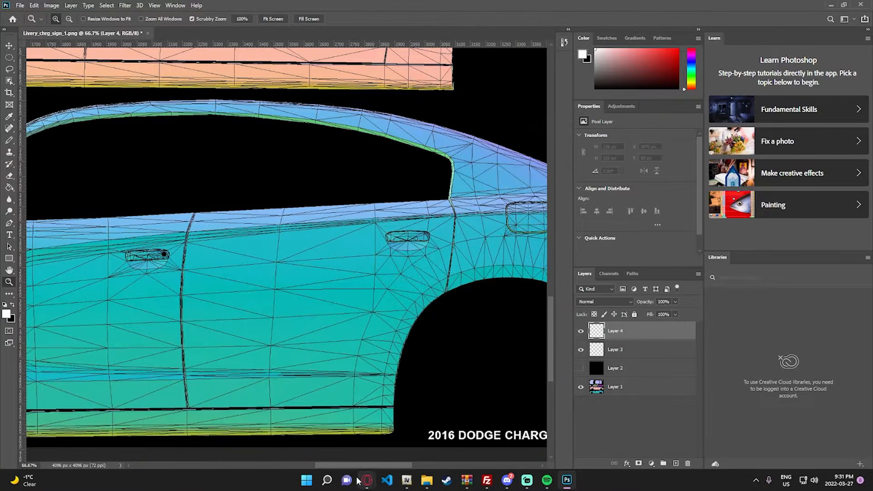
- Set the Pencil tool to 8 px in Normal mode for outlining the car side from the front door's lower front corner
{"action": "left_click_drag", "start_coordinate": [359, 465], "coordinate": [223, 466]}
{"action": "left_click", "coordinate": [314, 432]}
{"action": "left_click_drag", "start_coordinate": [313, 433], "coordinate": [355, 357]}
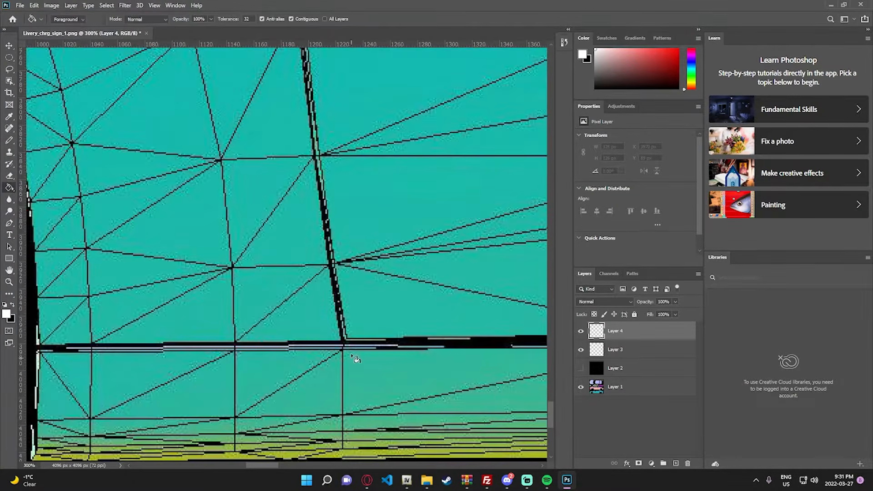
{"action": "key", "text": "b"}
{"action": "left_click", "coordinate": [66, 19]}
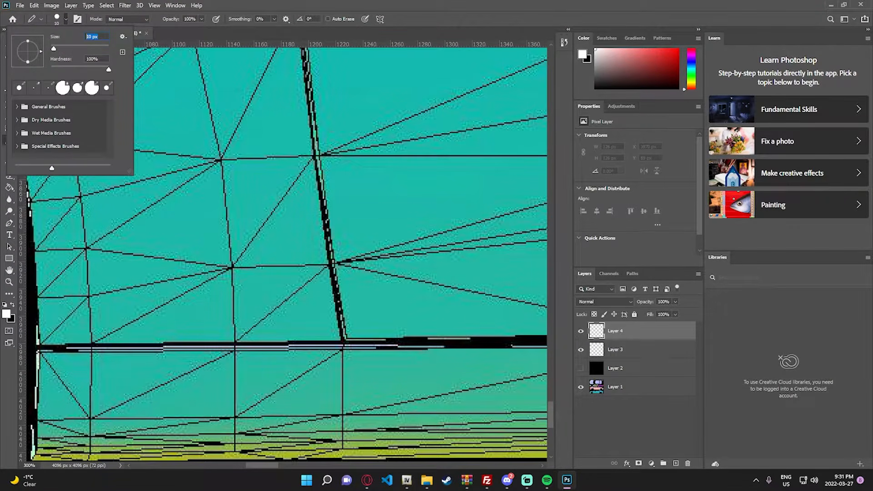
{"action": "key", "text": "Return"}
{"action": "left_click", "coordinate": [136, 19]}
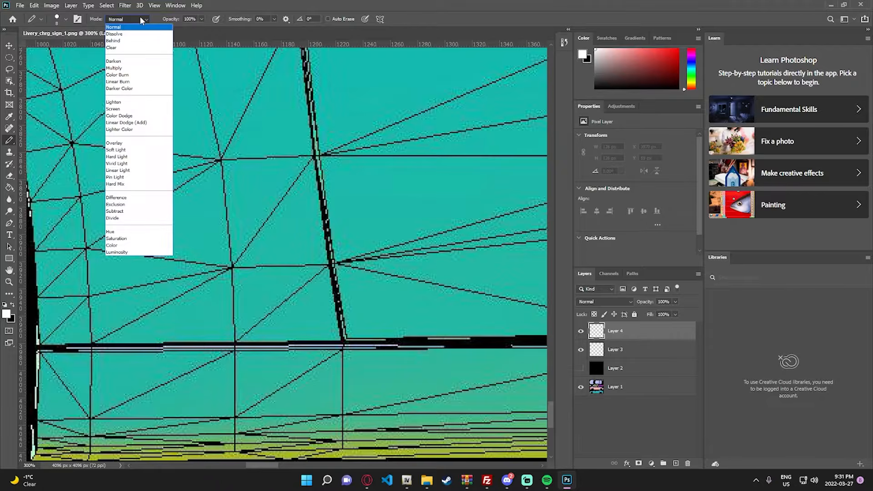
{"action": "left_click", "coordinate": [130, 20]}
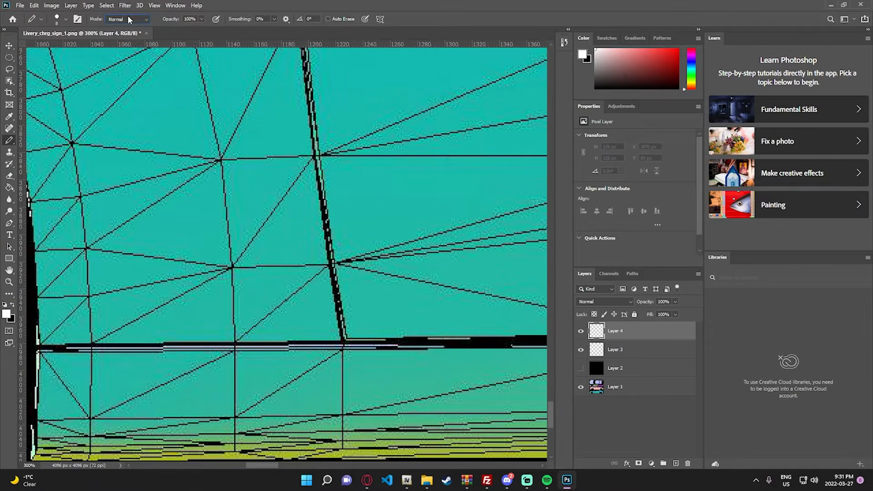
{"action": "left_click", "coordinate": [345, 345]}
{"action": "left_click", "coordinate": [334, 274], "text": "shift"}
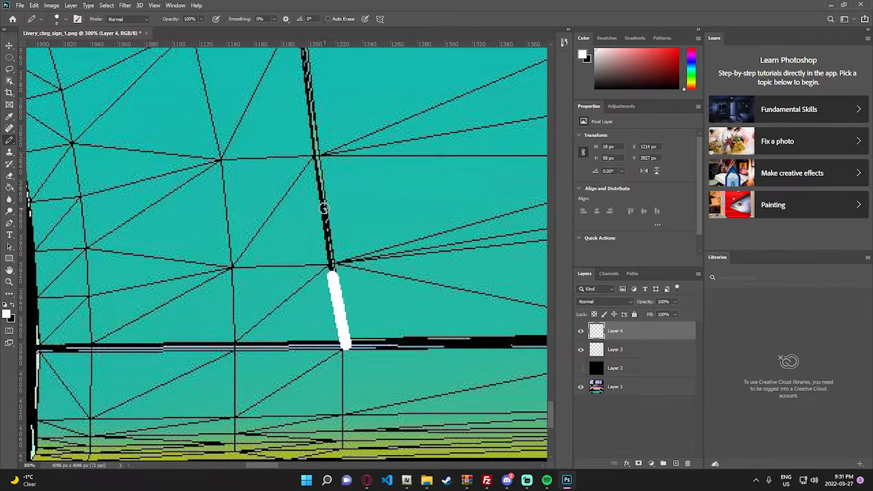
{"action": "left_click", "coordinate": [321, 182], "text": "shift"}
{"action": "left_click", "coordinate": [314, 118], "text": "shift"}
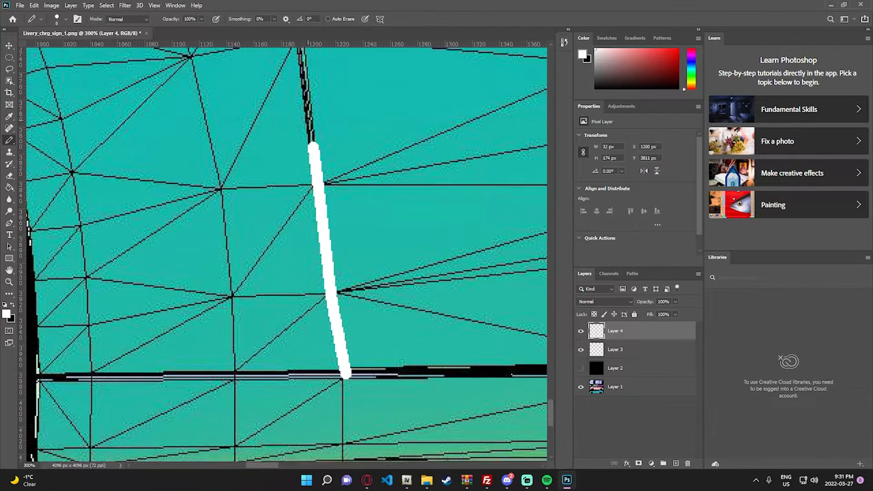
{"action": "key", "text": "ctrl+z"}
{"action": "key", "text": "ctrl+z"}
{"action": "key", "text": "ctrl+z"}
{"action": "key", "text": "ctrl+z"}
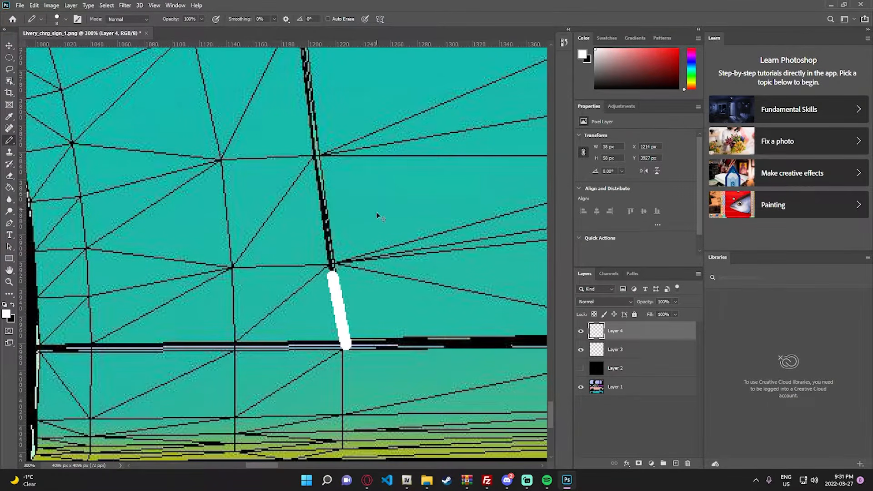
- Trace the lower part of the front door's leading seam upward from the sill line with connected white segments, about 322 px tall
{"action": "left_click", "coordinate": [354, 345]}
{"action": "left_click", "coordinate": [348, 322], "text": "shift"}
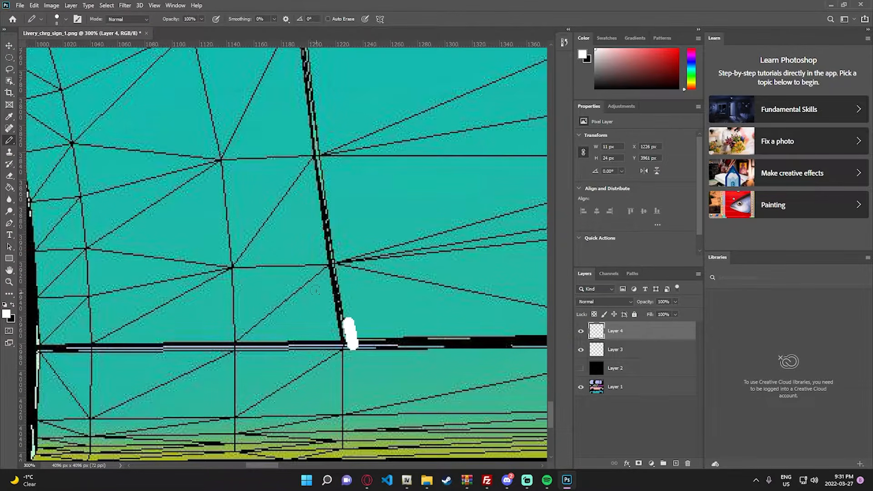
{"action": "left_click", "coordinate": [346, 297], "text": "shift"}
{"action": "scroll", "coordinate": [341, 291], "scroll_direction": "up", "scroll_amount": 3}
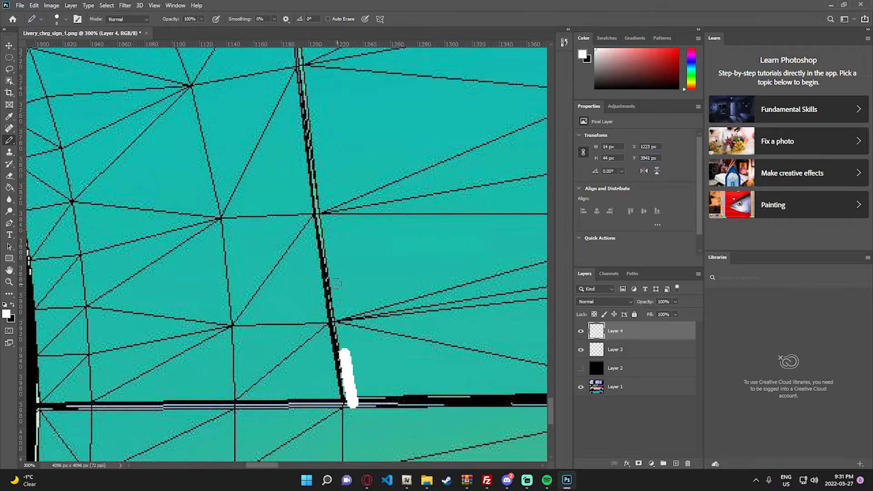
{"action": "left_click", "coordinate": [334, 285], "text": "shift"}
{"action": "scroll", "coordinate": [333, 282], "scroll_direction": "up", "scroll_amount": 3}
{"action": "left_click", "coordinate": [319, 253], "text": "shift"}
{"action": "scroll", "coordinate": [316, 247], "scroll_direction": "up", "scroll_amount": 3}
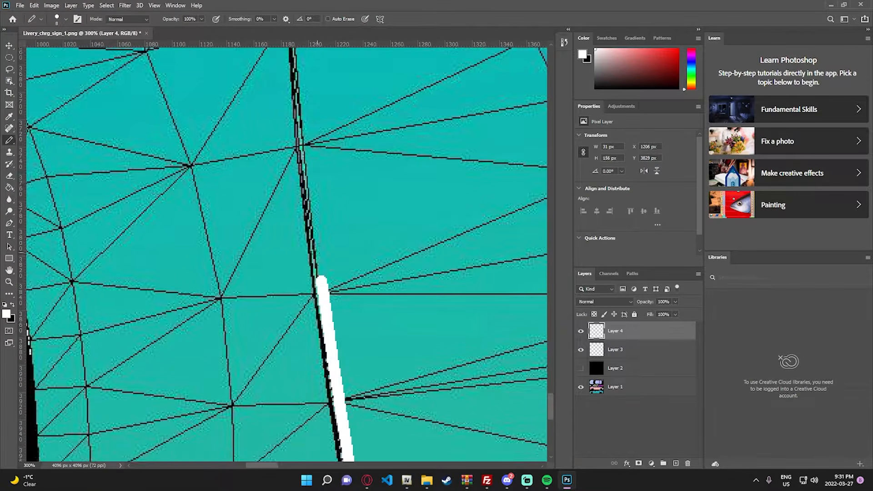
{"action": "left_click", "coordinate": [314, 240], "text": "shift"}
{"action": "scroll", "coordinate": [314, 240], "scroll_direction": "up", "scroll_amount": 3}
{"action": "left_click", "coordinate": [302, 231], "text": "shift"}
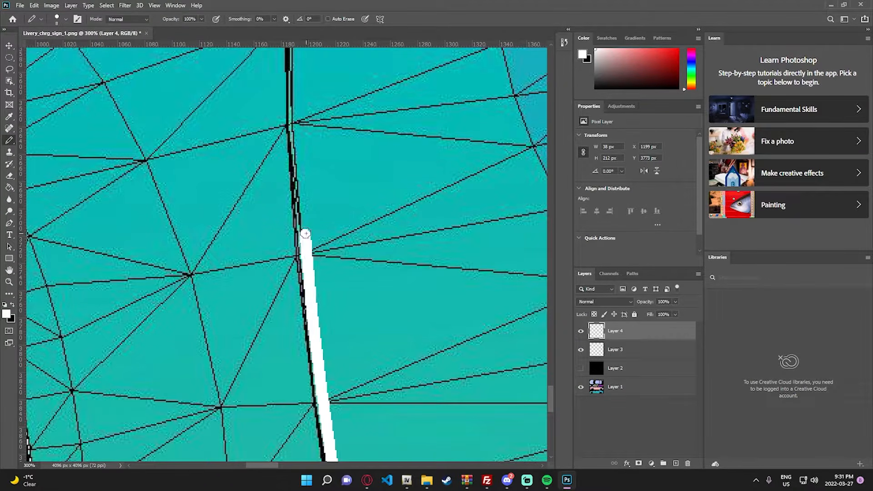
{"action": "scroll", "coordinate": [303, 231], "scroll_direction": "up", "scroll_amount": 3}
{"action": "left_click", "coordinate": [302, 223], "text": "shift"}
{"action": "scroll", "coordinate": [302, 225], "scroll_direction": "up", "scroll_amount": 3}
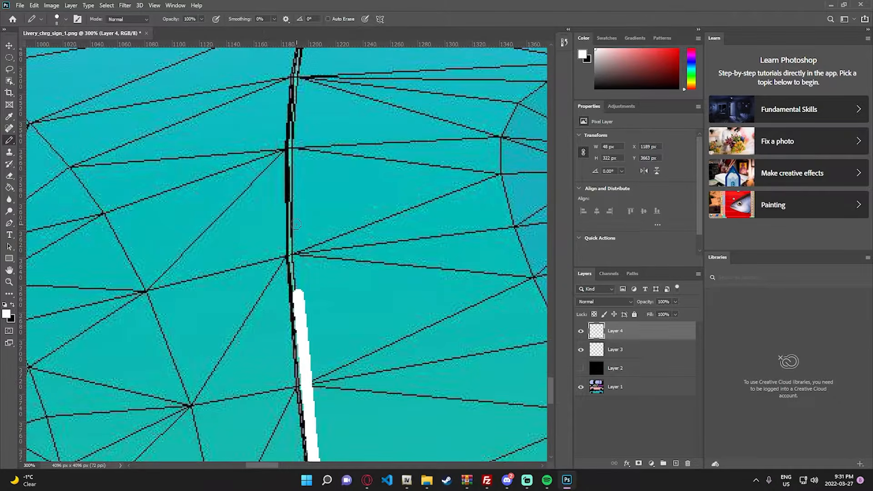
- Extend the white line up the rest of the front door's leading seam to the windshield pillar's base, about 648 px tall overall
{"action": "left_click", "coordinate": [296, 221], "text": "shift"}
{"action": "scroll", "coordinate": [298, 222], "scroll_direction": "up", "scroll_amount": 3}
{"action": "left_click", "coordinate": [295, 222], "text": "shift"}
{"action": "scroll", "coordinate": [296, 222], "scroll_direction": "up", "scroll_amount": 3}
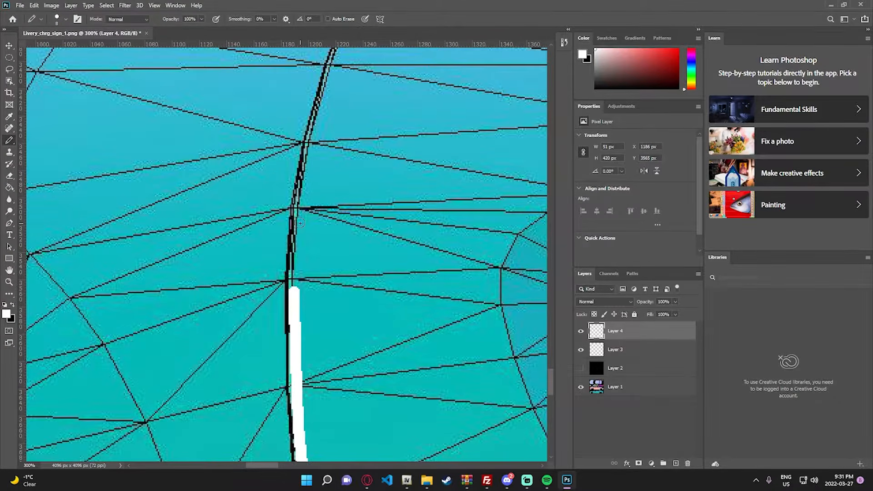
{"action": "left_click", "coordinate": [304, 218], "text": "shift"}
{"action": "scroll", "coordinate": [311, 217], "scroll_direction": "up", "scroll_amount": 3}
{"action": "left_click", "coordinate": [312, 202], "text": "shift"}
{"action": "scroll", "coordinate": [319, 201], "scroll_direction": "up", "scroll_amount": 3}
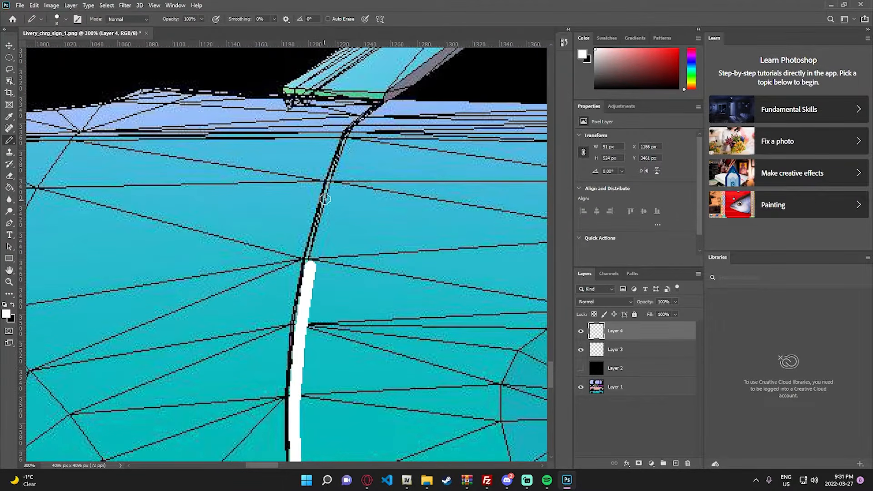
{"action": "left_click", "coordinate": [331, 195], "text": "shift"}
{"action": "scroll", "coordinate": [331, 196], "scroll_direction": "up", "scroll_amount": 3}
{"action": "left_click", "coordinate": [350, 170], "text": "shift"}
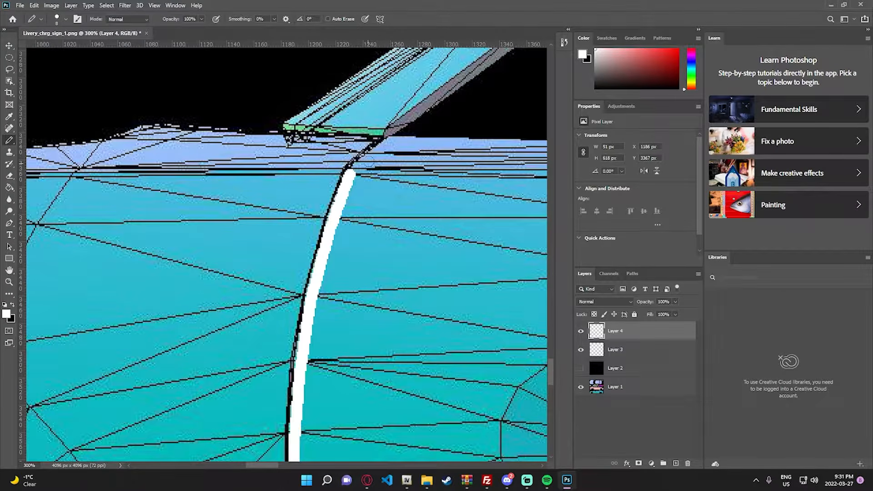
{"action": "left_click", "coordinate": [384, 134], "text": "shift"}
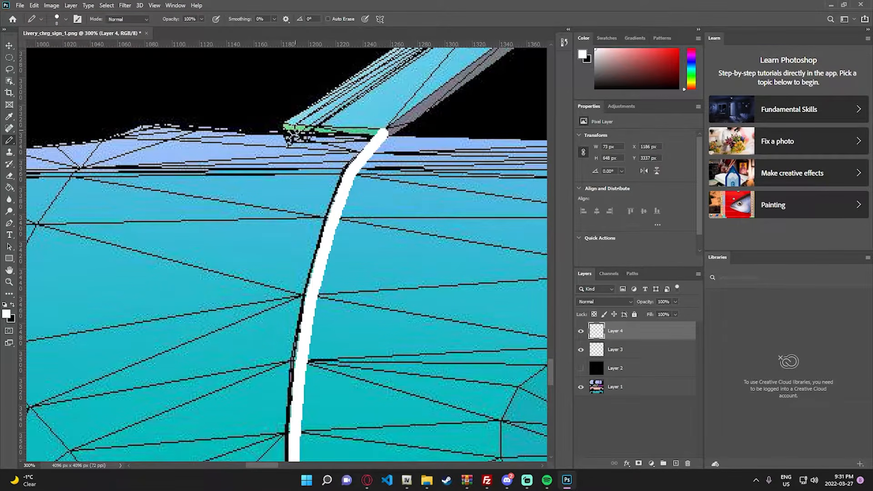
- Draw the white line across the windshield pillar's base and up the first stretch of its outer edge
{"action": "left_click", "coordinate": [282, 128], "text": "shift"}
{"action": "scroll", "coordinate": [289, 119], "scroll_direction": "up", "scroll_amount": 3}
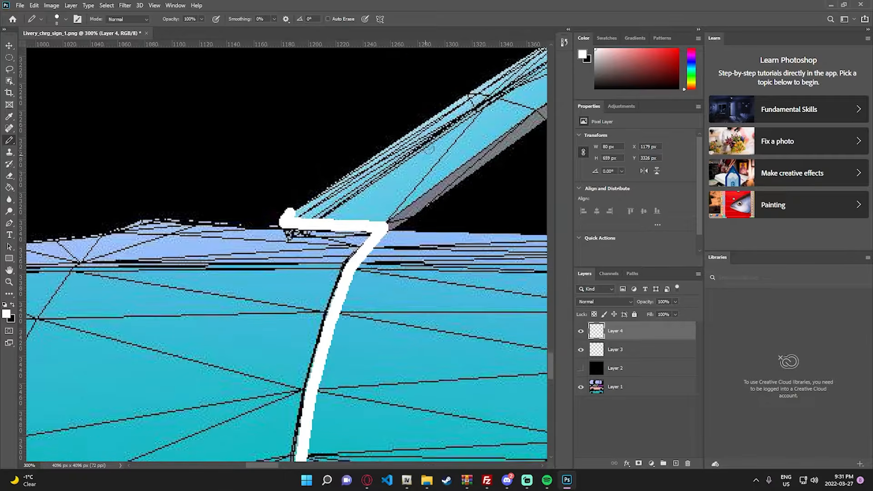
{"action": "left_click", "coordinate": [440, 118], "text": "shift"}
{"action": "left_click", "coordinate": [519, 68], "text": "shift"}
{"action": "scroll", "coordinate": [286, 255], "scroll_direction": "up", "scroll_amount": 2}
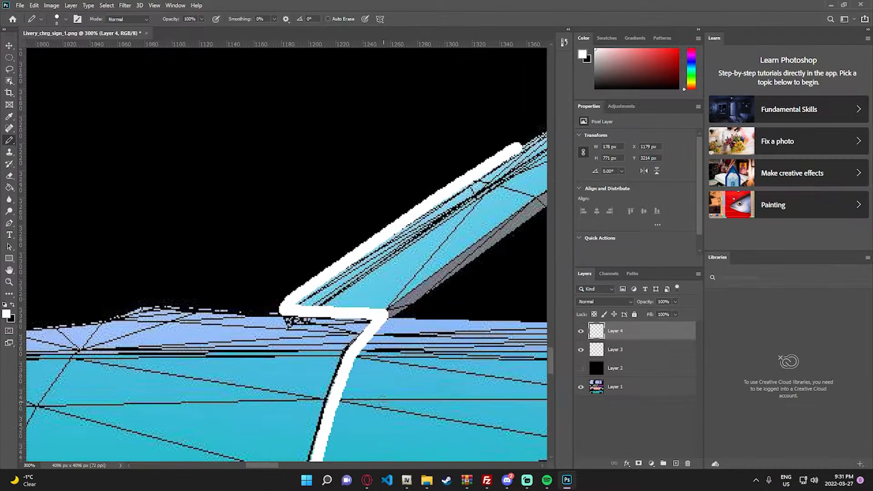
- Continue the white outline up the windshield pillar's outer edge and around the curve into the roof, about 686 px wide overall
{"action": "left_click_drag", "start_coordinate": [272, 464], "coordinate": [304, 464]}
{"action": "scroll", "coordinate": [269, 206], "scroll_direction": "up", "scroll_amount": 3}
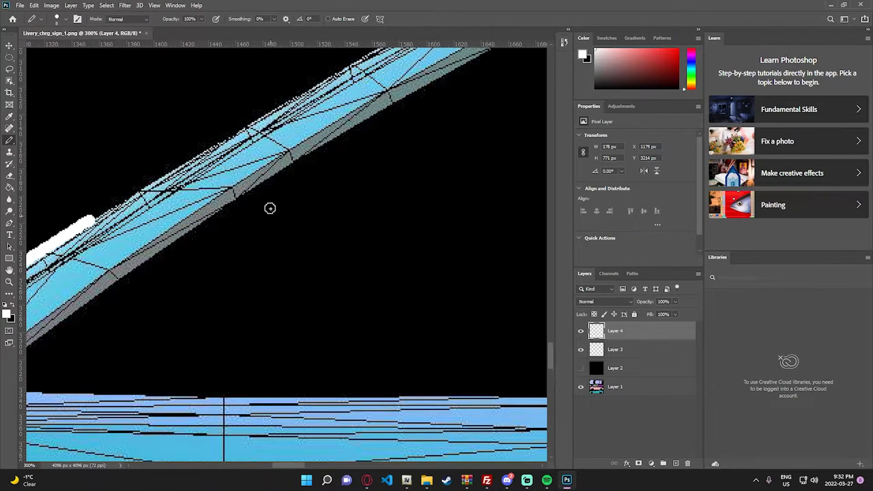
{"action": "left_click", "coordinate": [253, 142], "text": "shift"}
{"action": "scroll", "coordinate": [267, 150], "scroll_direction": "up", "scroll_amount": 3}
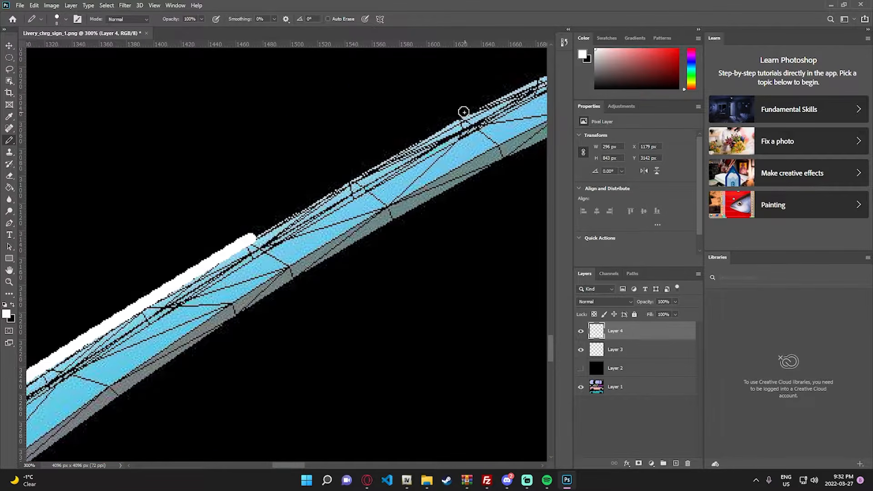
{"action": "left_click", "coordinate": [462, 111], "text": "shift"}
{"action": "scroll", "coordinate": [462, 111], "scroll_direction": "up", "scroll_amount": 2}
{"action": "left_click_drag", "start_coordinate": [295, 465], "coordinate": [316, 465]}
{"action": "scroll", "coordinate": [367, 310], "scroll_direction": "up", "scroll_amount": 3}
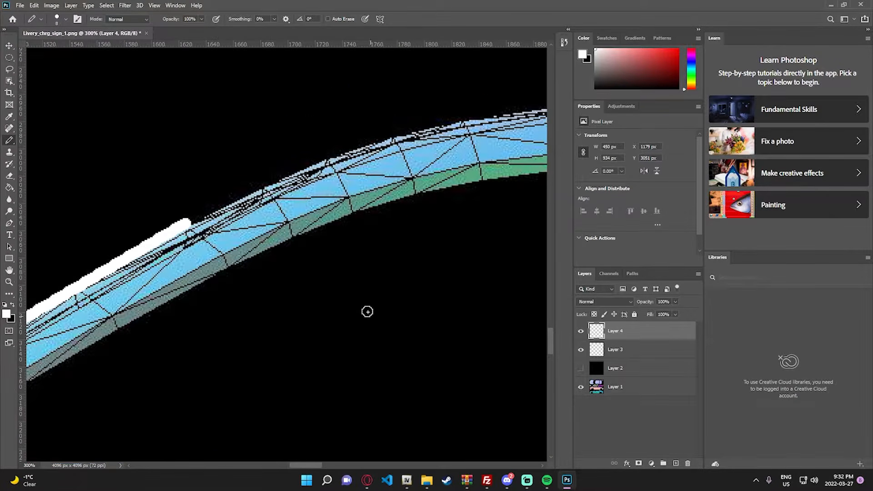
{"action": "left_click", "coordinate": [297, 171], "text": "shift"}
{"action": "left_click", "coordinate": [374, 139], "text": "shift"}
{"action": "left_click", "coordinate": [483, 115], "text": "shift"}
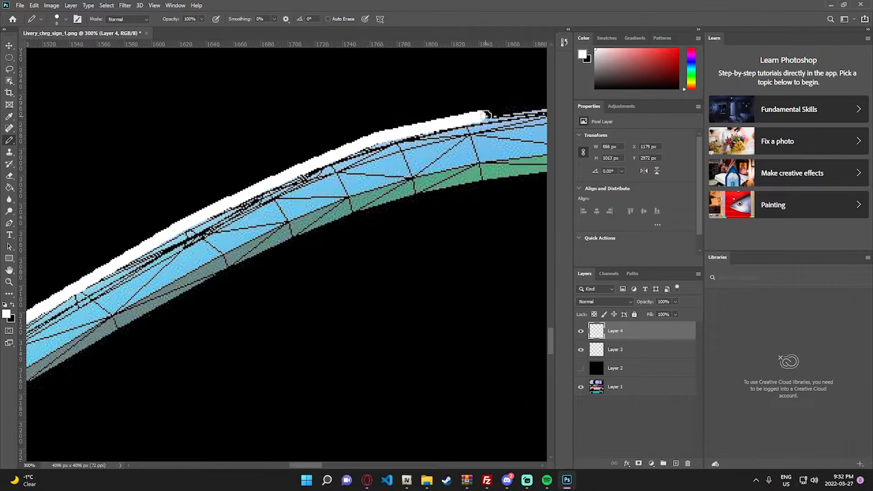
- Trace the top edge of the roof with connected white segments to above the rear side window, about 1856 px wide overall
{"action": "scroll", "coordinate": [364, 364], "scroll_direction": "up", "scroll_amount": 3}
{"action": "left_click_drag", "start_coordinate": [318, 465], "coordinate": [353, 465]}
{"action": "left_click", "coordinate": [237, 148], "text": "shift"}
{"action": "left_click", "coordinate": [474, 133], "text": "shift"}
{"action": "left_click", "coordinate": [312, 130], "text": "shift"}
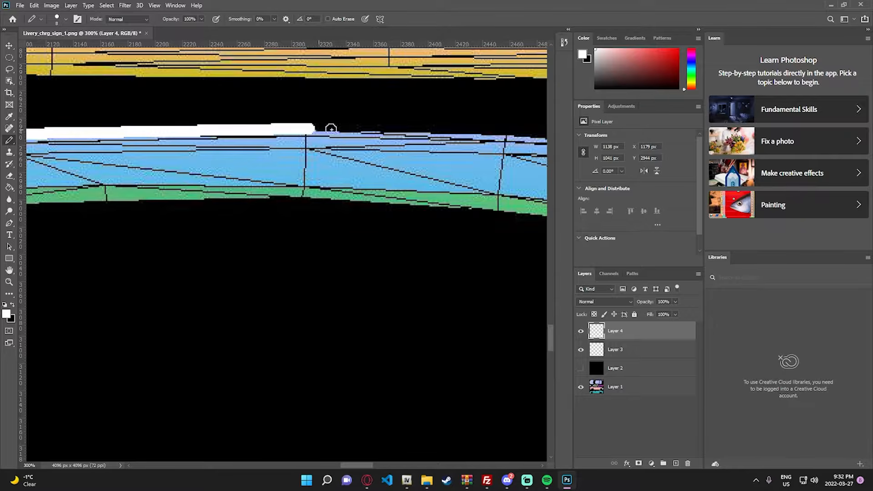
{"action": "left_click", "coordinate": [509, 133], "text": "shift"}
{"action": "left_click_drag", "start_coordinate": [357, 466], "coordinate": [411, 466]}
{"action": "left_click", "coordinate": [454, 150], "text": "shift"}
{"action": "left_click", "coordinate": [394, 173], "text": "shift"}
{"action": "left_click", "coordinate": [324, 198], "text": "shift"}
{"action": "left_click", "coordinate": [421, 240], "text": "shift"}
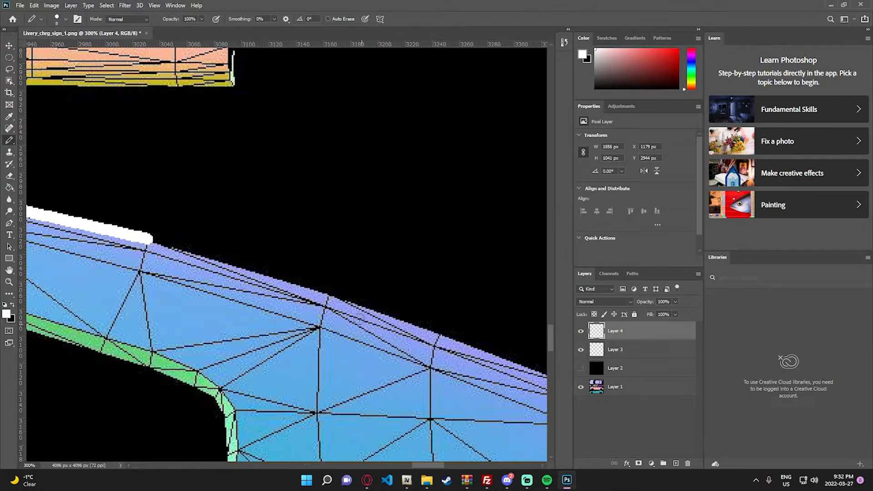
- Continue the white outline down the rear pillar's sloping upper edge to its rear tip, about 2442 px wide overall
{"action": "left_click", "coordinate": [329, 296], "text": "shift"}
{"action": "scroll", "coordinate": [346, 296], "scroll_direction": "down", "scroll_amount": 3}
{"action": "scroll", "coordinate": [386, 296], "scroll_direction": "right", "scroll_amount": 5}
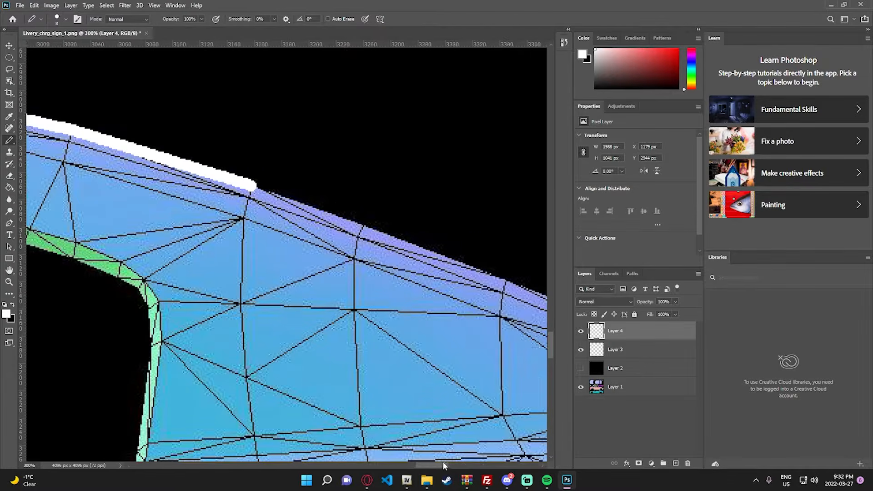
{"action": "left_click", "coordinate": [401, 284], "text": "shift"}
{"action": "scroll", "coordinate": [443, 461], "scroll_direction": "right", "scroll_amount": 5}
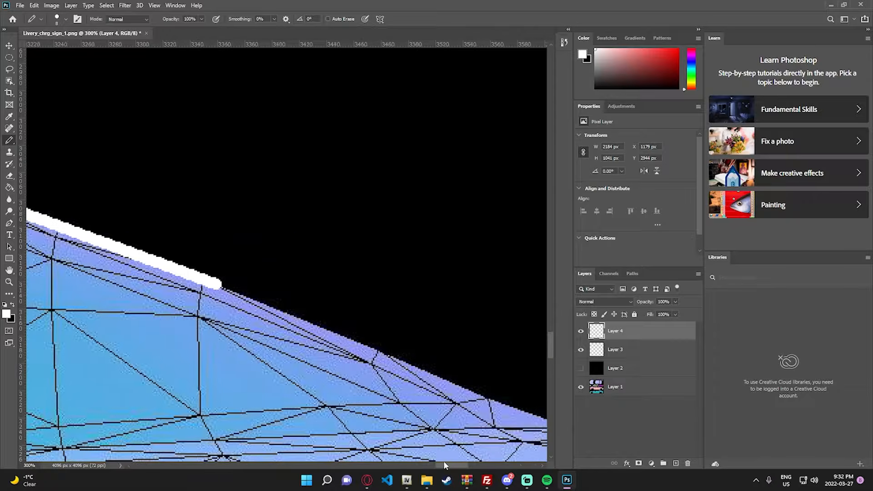
{"action": "left_click", "coordinate": [419, 364], "text": "shift"}
{"action": "scroll", "coordinate": [443, 448], "scroll_direction": "down", "scroll_amount": 3}
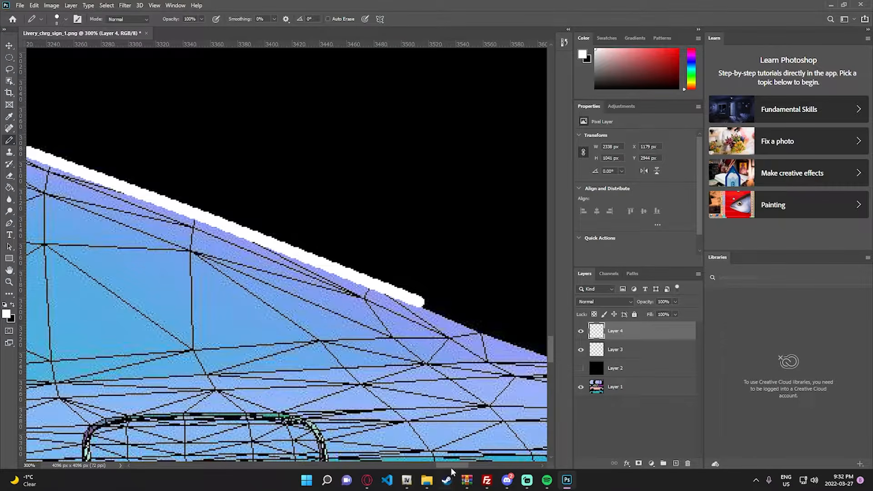
{"action": "scroll", "coordinate": [442, 447], "scroll_direction": "right", "scroll_amount": 5}
{"action": "left_click", "coordinate": [396, 357], "text": "shift"}
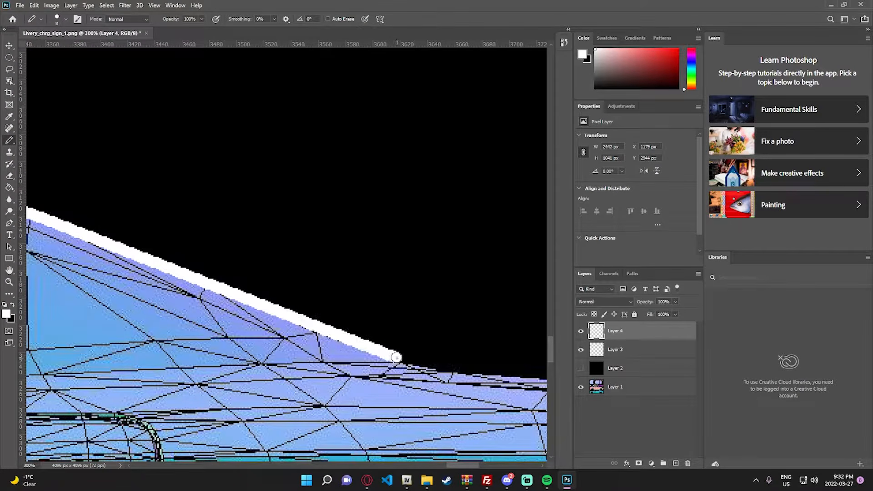
- Draw the white outline from the rear pillar's tip forward along the pillar's base to the lower rear corner of the side window
{"action": "scroll", "coordinate": [456, 464], "scroll_direction": "left", "scroll_amount": 4}
{"action": "scroll", "coordinate": [447, 464], "scroll_direction": "left", "scroll_amount": 2}
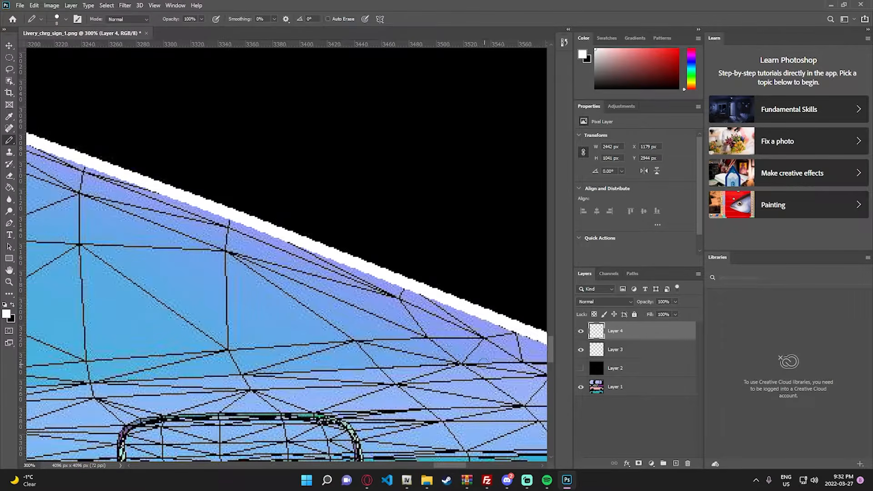
{"action": "scroll", "coordinate": [456, 463], "scroll_direction": "right", "scroll_amount": 2}
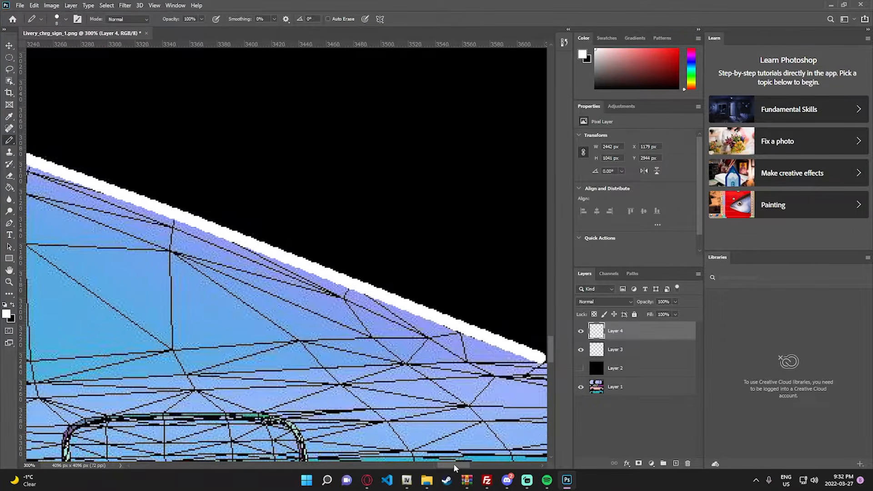
{"action": "left_click", "coordinate": [443, 356], "text": "shift"}
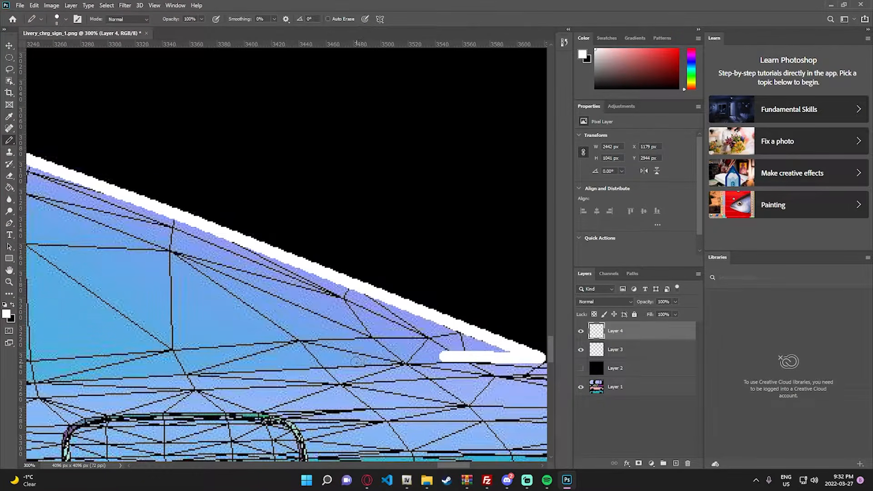
{"action": "left_click", "coordinate": [357, 362], "text": "shift"}
{"action": "left_click", "coordinate": [242, 368], "text": "shift"}
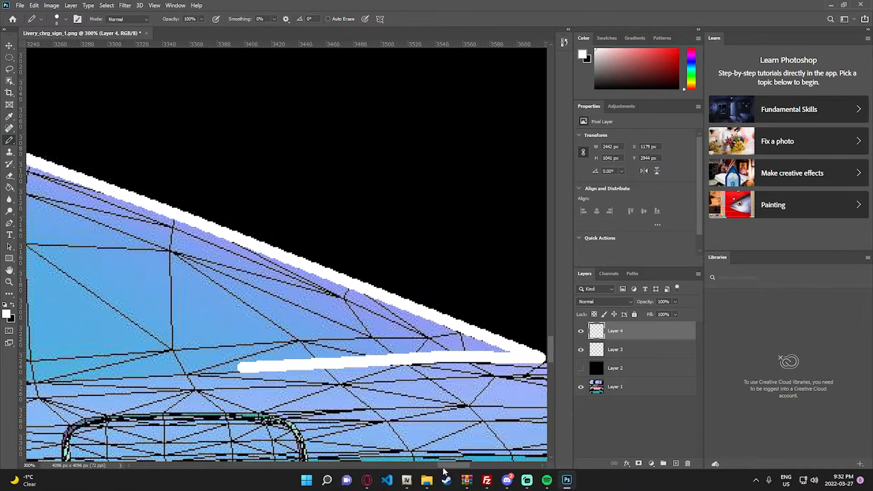
{"action": "scroll", "coordinate": [444, 467], "scroll_direction": "left", "scroll_amount": 10}
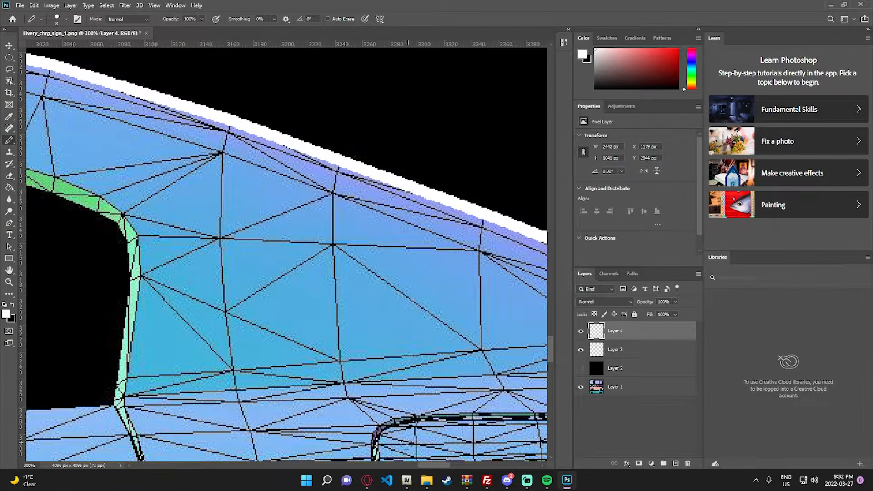
{"action": "scroll", "coordinate": [427, 465], "scroll_direction": "right", "scroll_amount": 2}
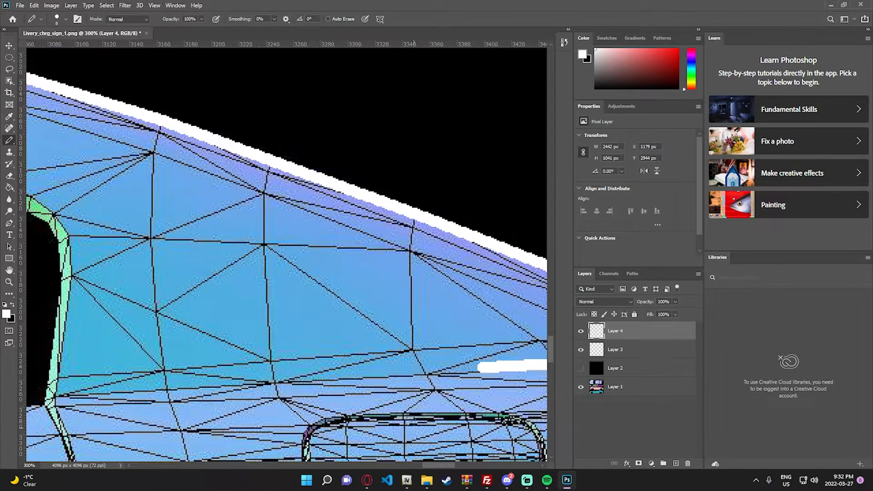
{"action": "left_click", "coordinate": [357, 374], "text": "shift"}
{"action": "left_click", "coordinate": [266, 379], "text": "shift"}
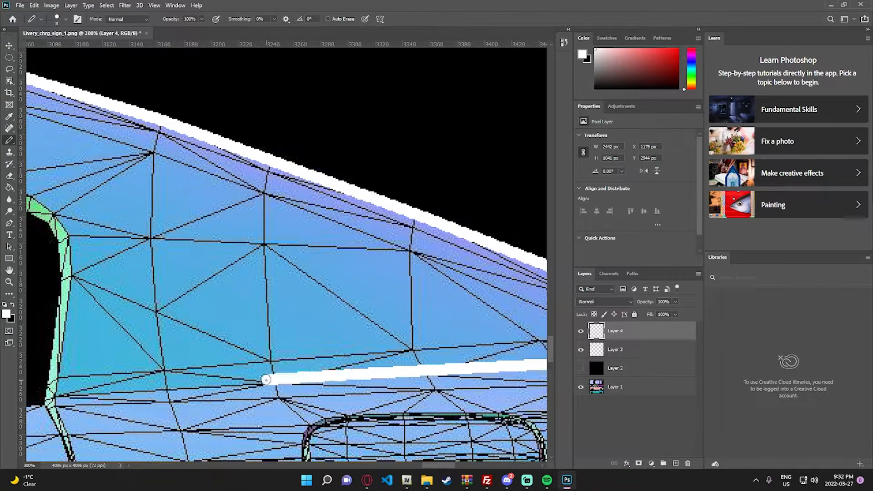
{"action": "left_click", "coordinate": [49, 395], "text": "shift"}
{"action": "scroll", "coordinate": [282, 264], "scroll_direction": "down", "scroll_amount": 3}
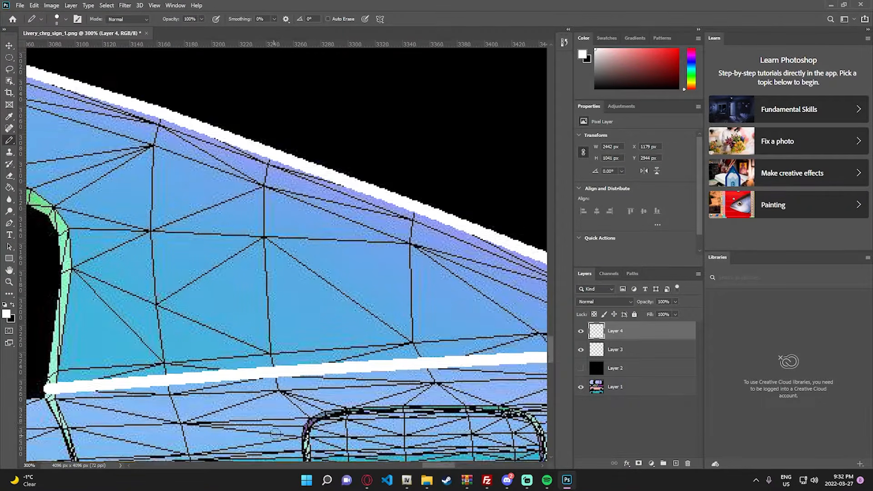
{"action": "left_click_drag", "start_coordinate": [439, 461], "coordinate": [429, 461]}
{"action": "scroll", "coordinate": [437, 457], "scroll_direction": "down", "scroll_amount": 2}
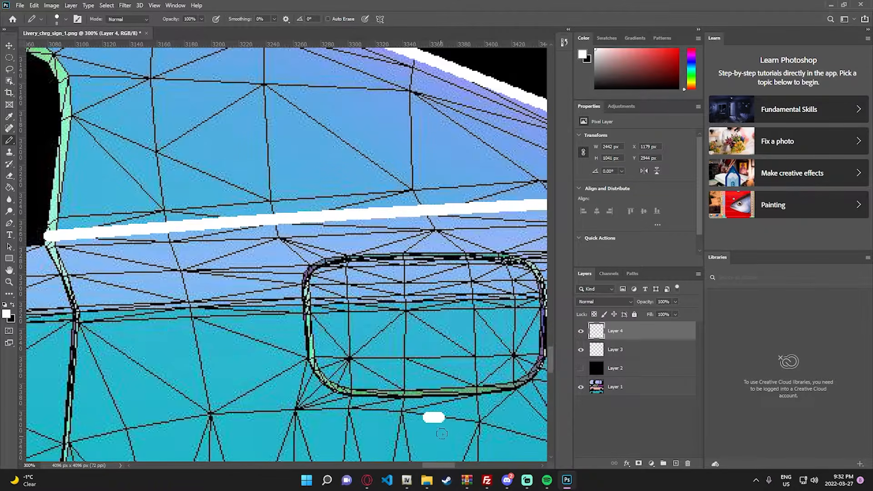
{"action": "scroll", "coordinate": [446, 459], "scroll_direction": "left", "scroll_amount": 2}
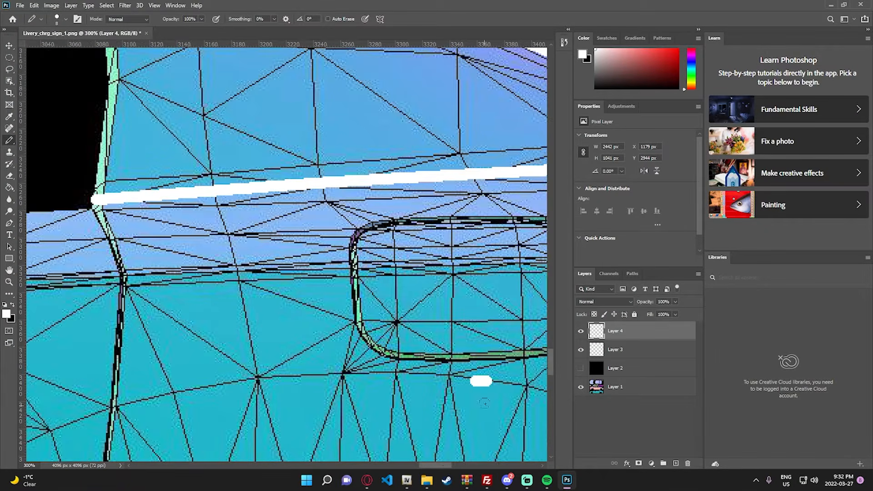
{"action": "key", "text": "ctrl+z"}
- Continue the white outline from the window's lower rear corner down the rear door's back edge to the rear wheel arch
{"action": "left_click", "coordinate": [97, 200]}
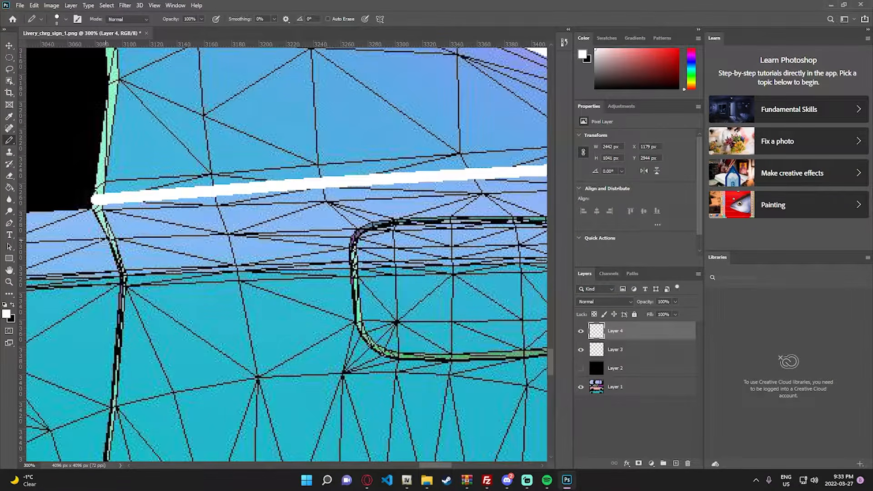
{"action": "left_click", "coordinate": [87, 208]}
{"action": "left_click", "coordinate": [99, 239], "text": "shift"}
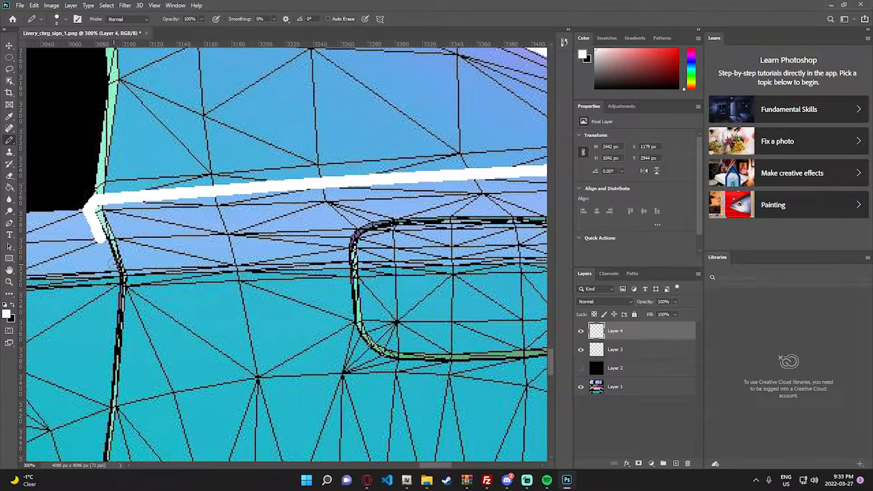
{"action": "left_click", "coordinate": [113, 272], "text": "shift"}
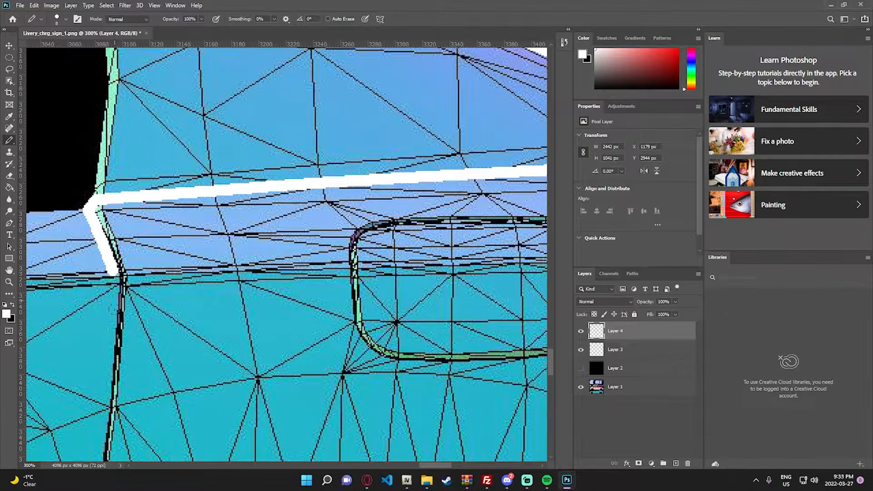
{"action": "left_click", "coordinate": [106, 381], "text": "shift"}
{"action": "left_click", "coordinate": [106, 406], "text": "shift"}
{"action": "scroll", "coordinate": [341, 405], "scroll_direction": "down", "scroll_amount": 8}
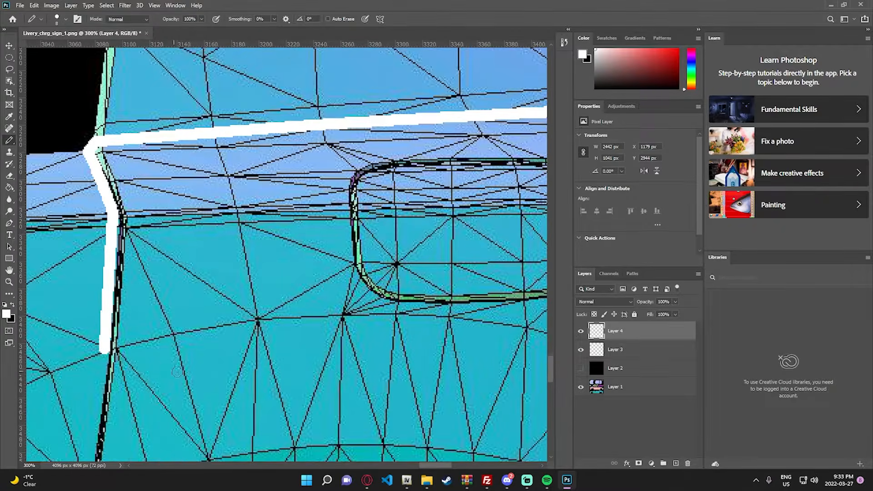
{"action": "left_click_drag", "start_coordinate": [432, 465], "coordinate": [408, 424]}
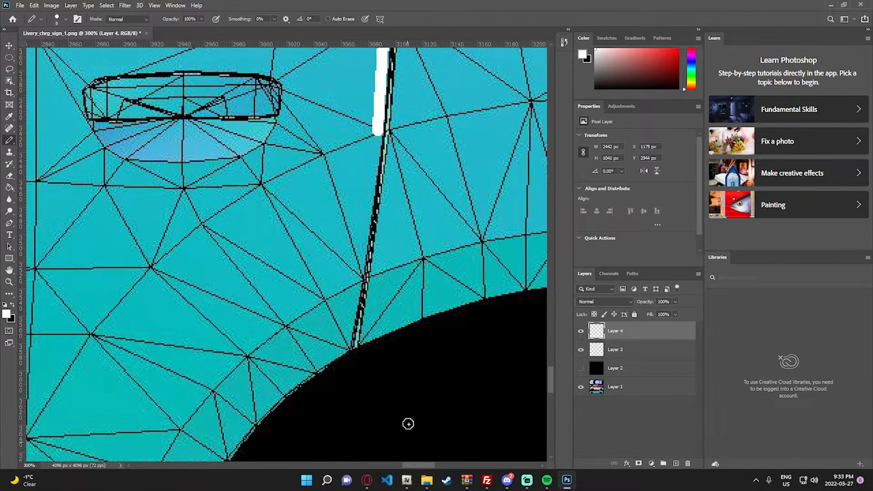
{"action": "scroll", "coordinate": [334, 179], "scroll_direction": "down", "scroll_amount": 3}
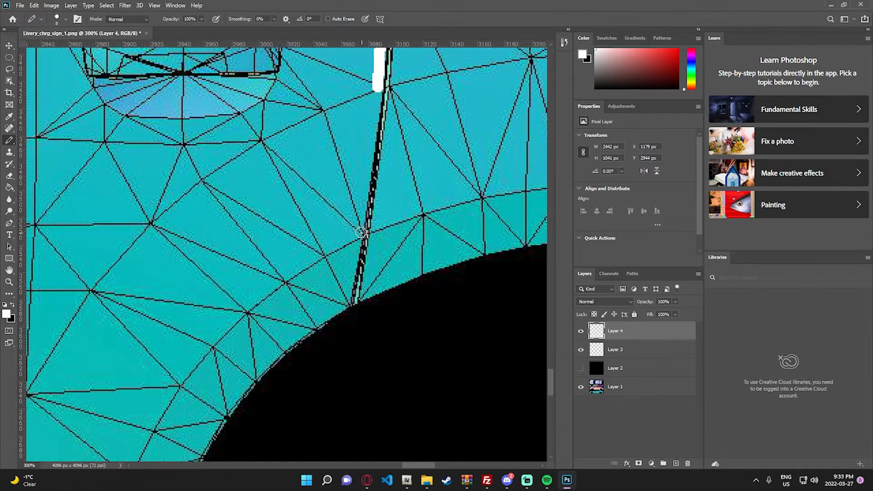
{"action": "scroll", "coordinate": [363, 228], "scroll_direction": "up", "scroll_amount": 3}
{"action": "left_click", "coordinate": [345, 357], "text": "shift"}
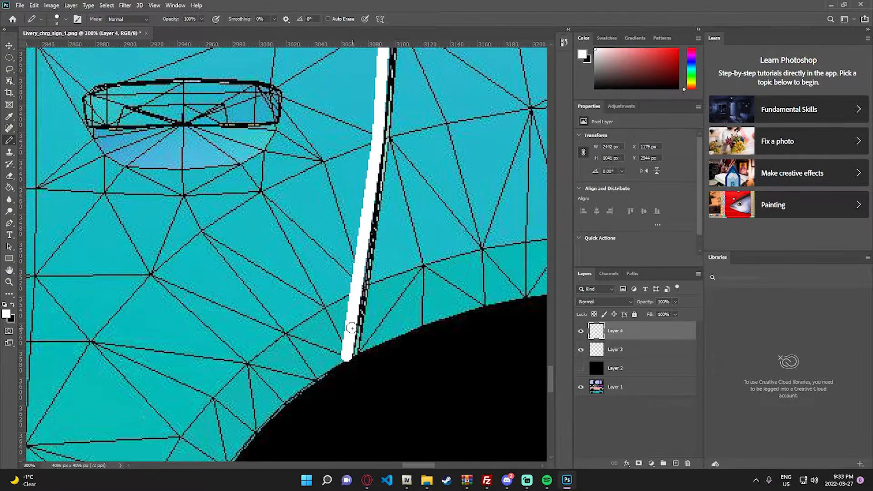
- Trace the front edge of the rear wheel arch with connected white segments down to the lower body crease
{"action": "scroll", "coordinate": [359, 322], "scroll_direction": "down", "scroll_amount": 9}
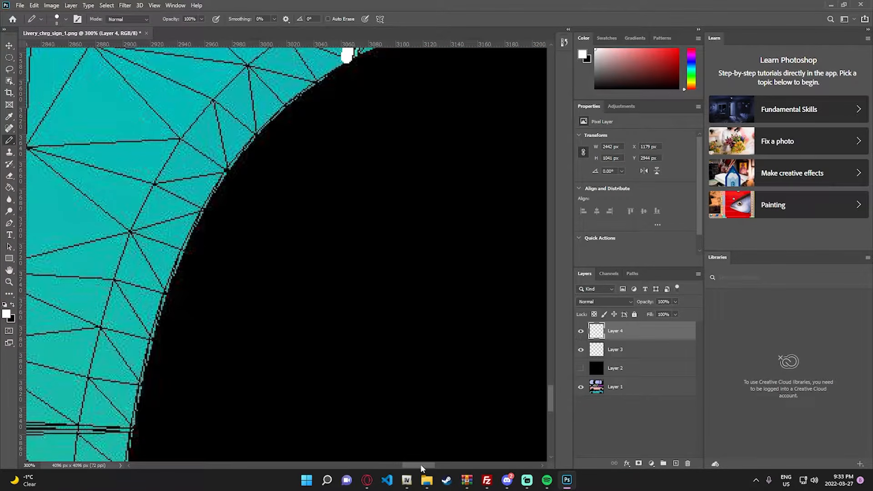
{"action": "left_click_drag", "start_coordinate": [422, 467], "coordinate": [411, 455]}
{"action": "left_click", "coordinate": [352, 98], "text": "shift"}
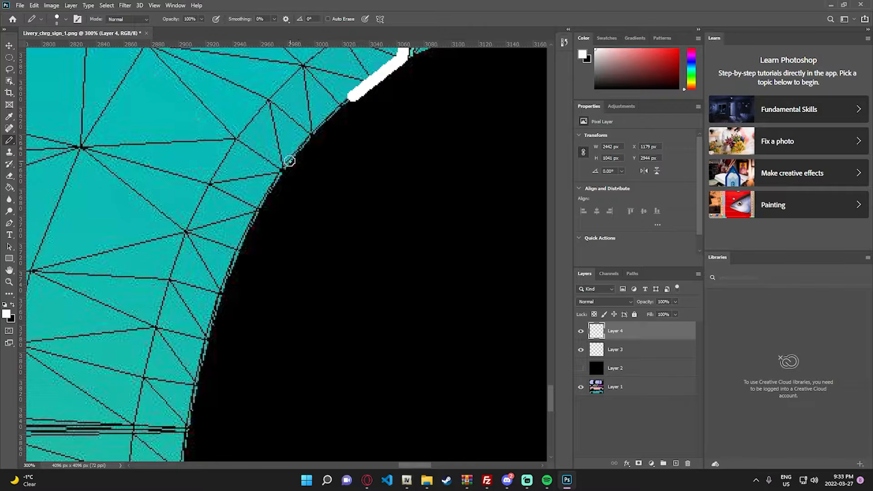
{"action": "left_click", "coordinate": [289, 161], "text": "shift"}
{"action": "left_click", "coordinate": [250, 219], "text": "shift"}
{"action": "left_click", "coordinate": [216, 303], "text": "shift"}
{"action": "scroll", "coordinate": [217, 303], "scroll_direction": "down", "scroll_amount": 3}
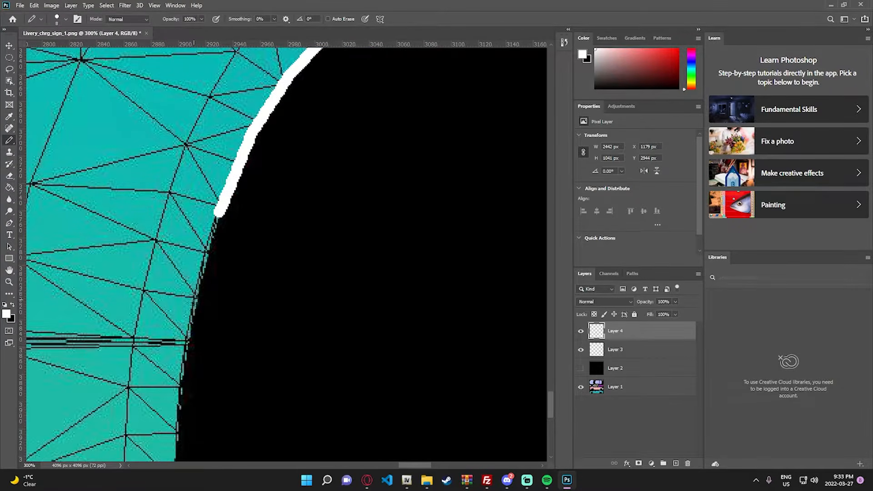
{"action": "scroll", "coordinate": [195, 324], "scroll_direction": "down", "scroll_amount": 2}
{"action": "left_click", "coordinate": [186, 292], "text": "shift"}
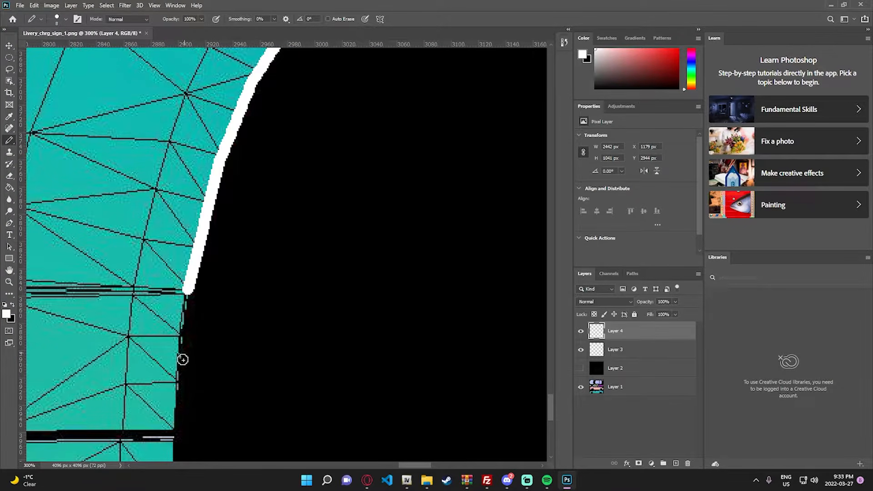
{"action": "left_click", "coordinate": [172, 435], "text": "shift"}
{"action": "scroll", "coordinate": [195, 413], "scroll_direction": "down", "scroll_amount": 4}
{"action": "scroll", "coordinate": [386, 462], "scroll_direction": "left", "scroll_amount": 5}
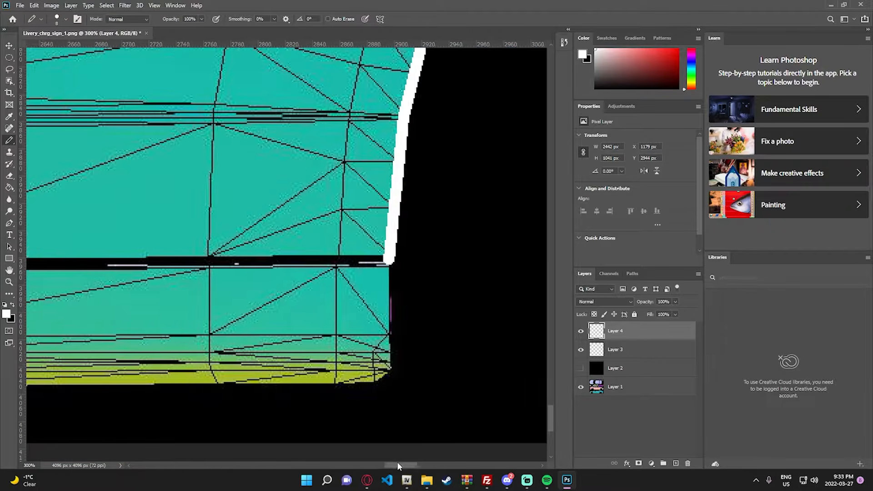
{"action": "scroll", "coordinate": [397, 462], "scroll_direction": "left", "scroll_amount": 3}
{"action": "scroll", "coordinate": [403, 462], "scroll_direction": "right", "scroll_amount": 2}
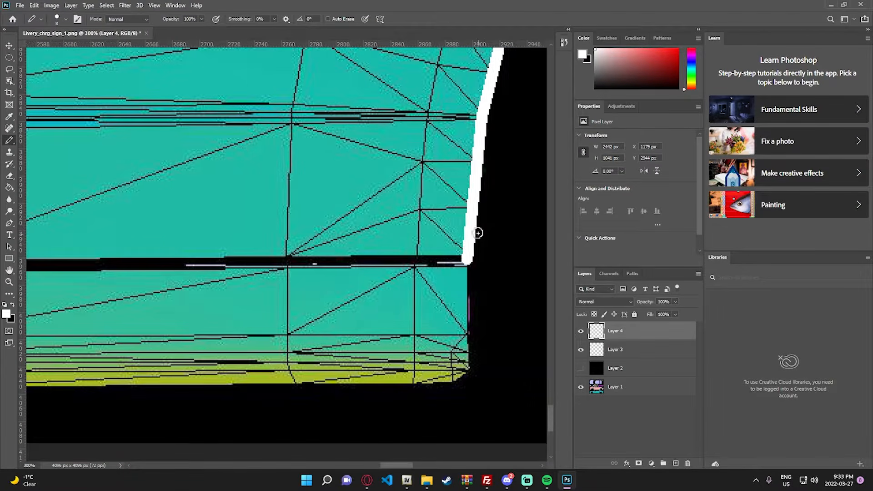
{"action": "left_click", "coordinate": [452, 263], "text": "shift"}
{"action": "left_click", "coordinate": [209, 265], "text": "shift"}
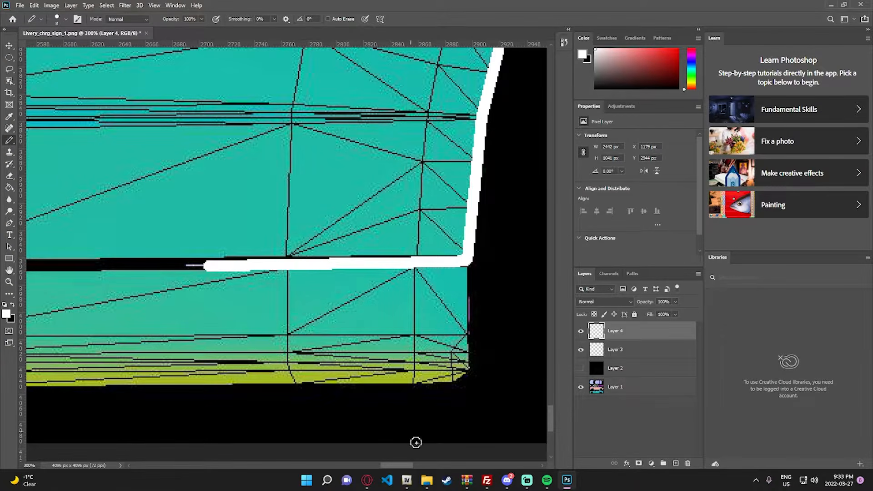
{"action": "left_click_drag", "start_coordinate": [398, 464], "coordinate": [376, 462]}
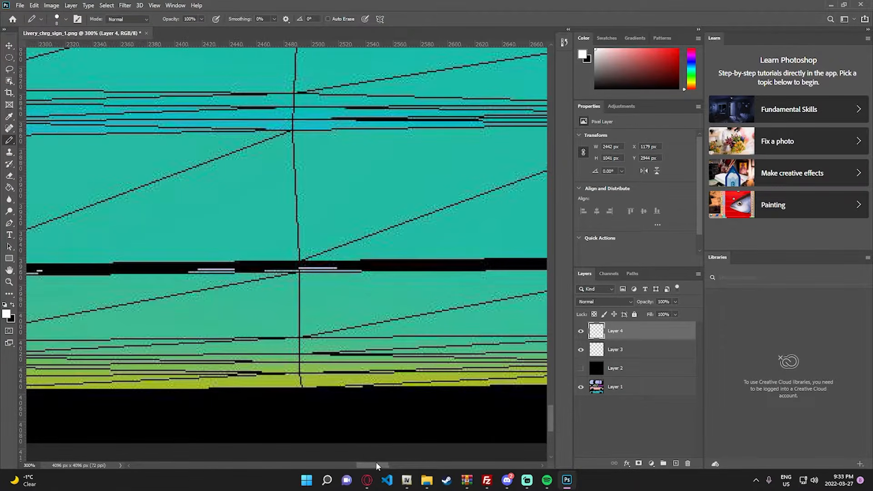
{"action": "left_click", "coordinate": [231, 269], "text": "shift"}
{"action": "left_click_drag", "start_coordinate": [372, 463], "coordinate": [396, 463]}
{"action": "key", "text": "ctrl+z"}
{"action": "key", "text": "ctrl+z"}
{"action": "key", "text": "ctrl+z"}
{"action": "key", "text": "ctrl+z"}
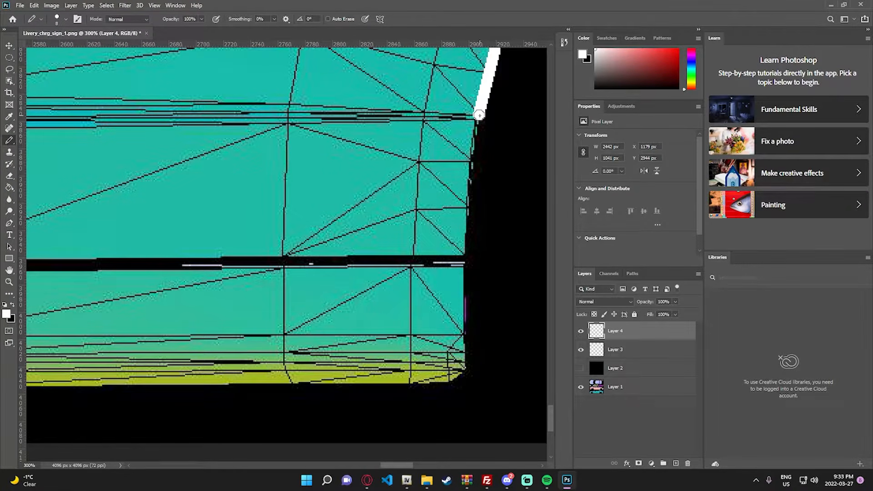
- Finish the wheel arch edge and run the white line just above the black sill seam forward to the front door's edge line, closing the outline
{"action": "left_click", "coordinate": [465, 250], "text": "shift"}
{"action": "scroll", "coordinate": [397, 463], "scroll_direction": "down", "scroll_amount": 2}
{"action": "left_click_drag", "start_coordinate": [398, 463], "coordinate": [389, 462]}
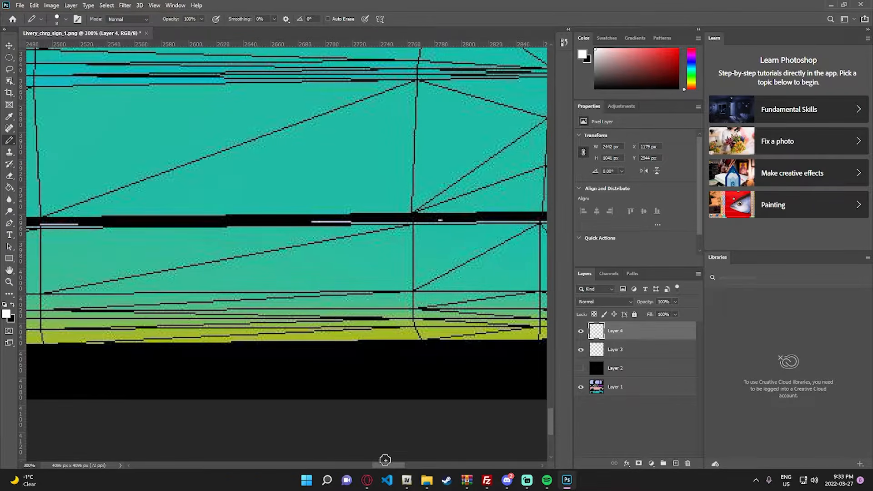
{"action": "left_click", "coordinate": [226, 210], "text": "shift"}
{"action": "scroll", "coordinate": [361, 438], "scroll_direction": "left", "scroll_amount": 6}
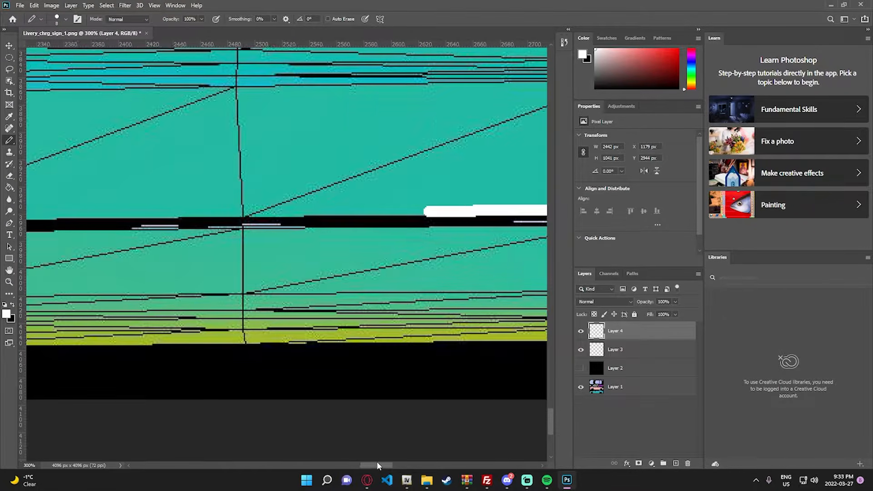
{"action": "left_click", "coordinate": [249, 215], "text": "shift"}
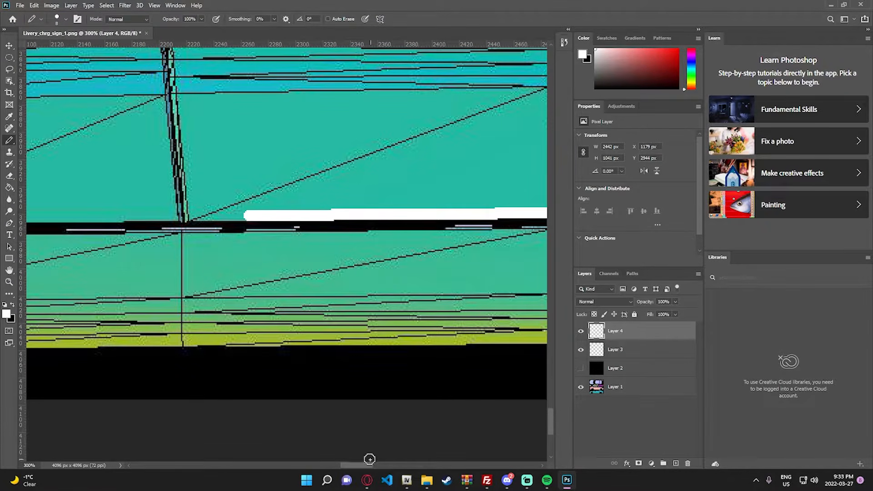
{"action": "left_click_drag", "start_coordinate": [364, 463], "coordinate": [279, 464]}
{"action": "left_click", "coordinate": [251, 220], "text": "shift"}
{"action": "left_click", "coordinate": [291, 226], "text": "shift"}
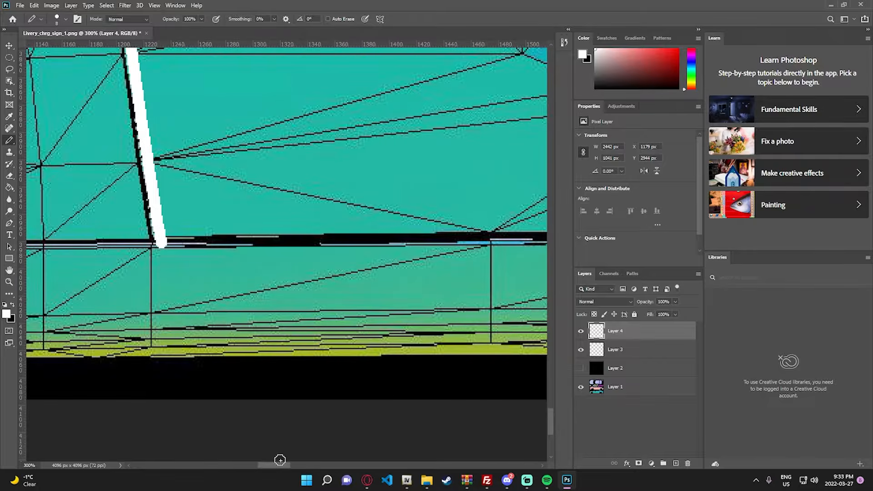
{"action": "left_click", "coordinate": [160, 234], "text": "shift"}
- Erase the overshooting line end below the outline's lower front corner with the Eraser at size 8
{"action": "key", "text": "e"}
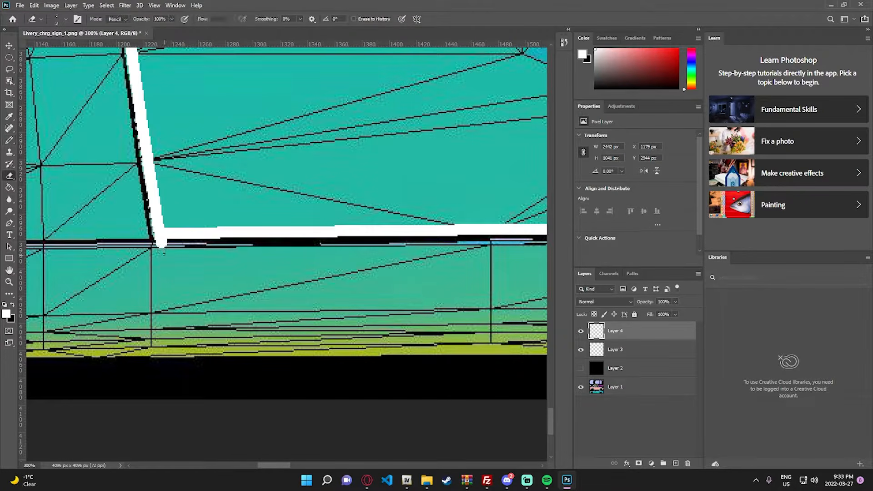
{"action": "left_click", "coordinate": [66, 19]}
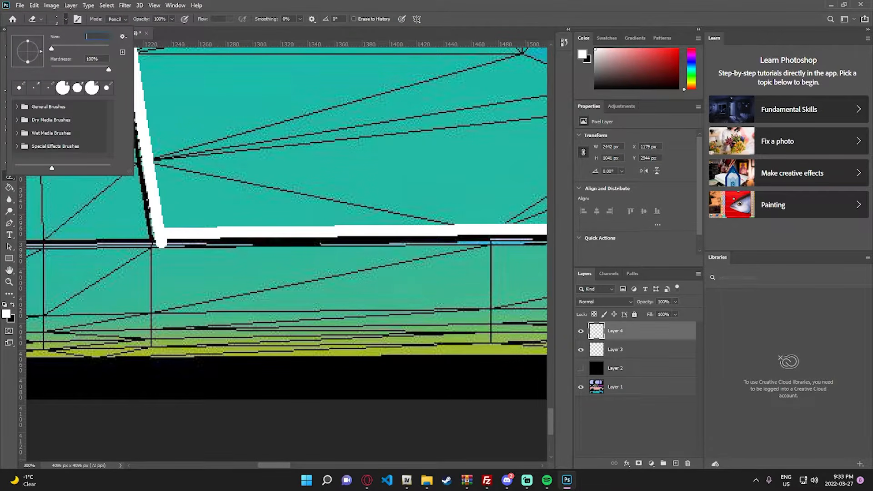
{"action": "type", "text": "8"}
{"action": "key", "text": "Return"}
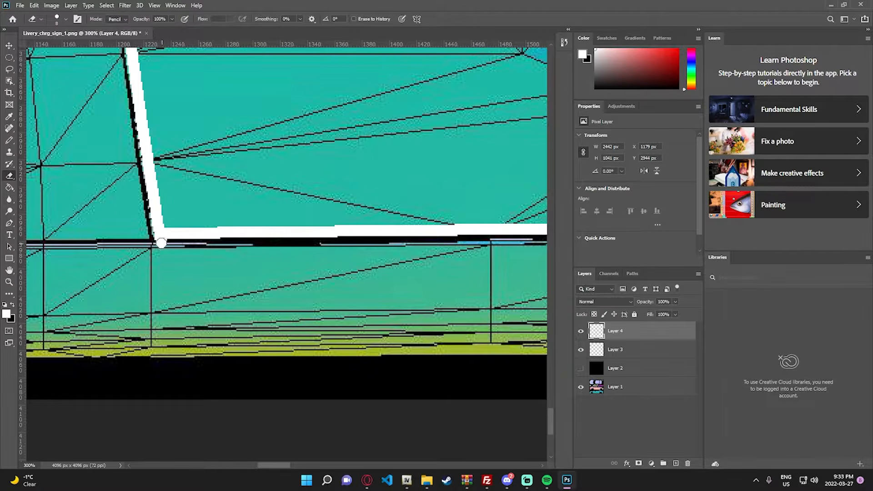
{"action": "left_click", "coordinate": [164, 245]}
- Fill the closed outline on the blue-green car side with white using the Paint Bucket
{"action": "key", "text": "z"}
{"action": "right_click", "coordinate": [216, 247]}
{"action": "left_click", "coordinate": [222, 251]}
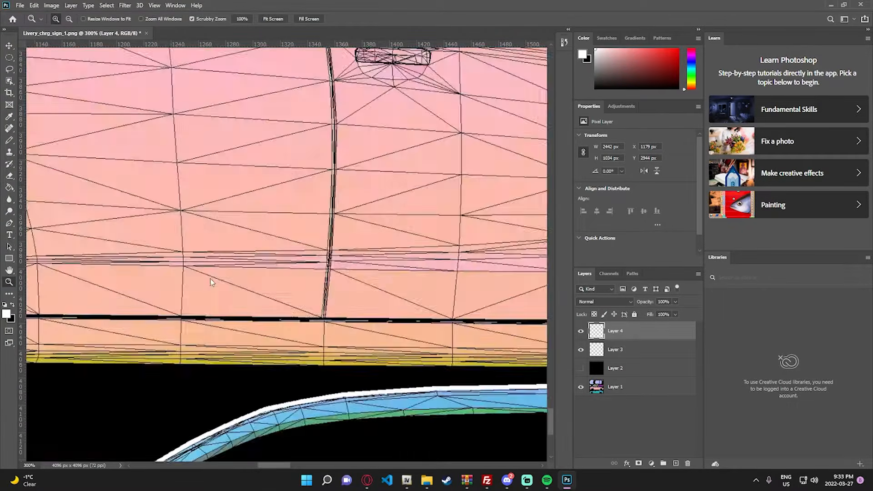
{"action": "left_click", "coordinate": [284, 429]}
{"action": "left_click", "coordinate": [282, 411]}
{"action": "key", "text": "e"}
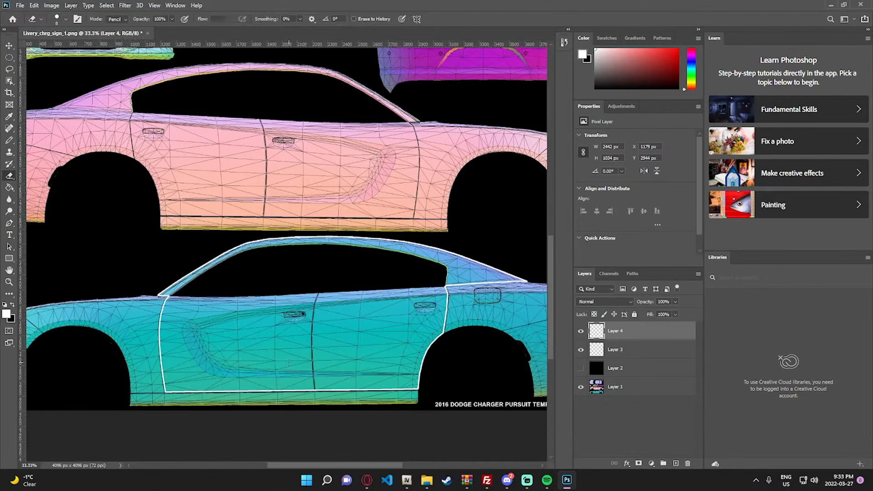
{"action": "key", "text": "g"}
{"action": "left_click", "coordinate": [289, 361]}
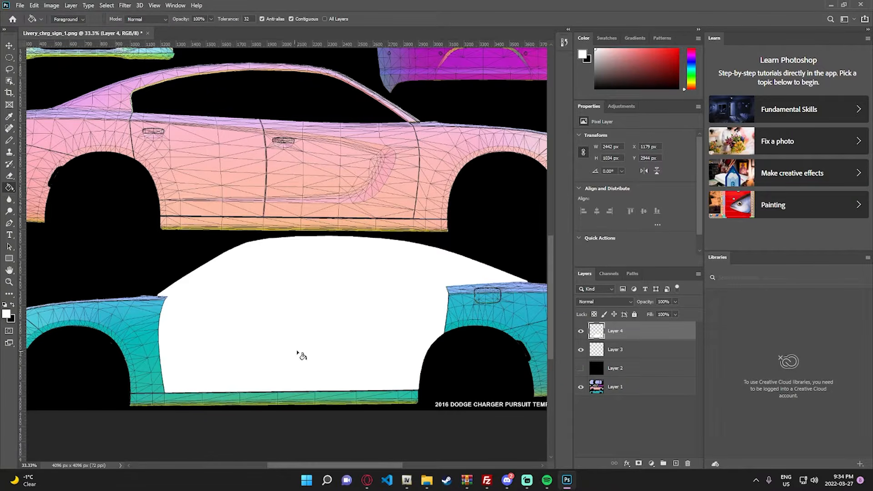
- Duplicate Layer 4, the white fill of the blue-green car side, as Layer 4 copy in the same document
{"action": "scroll", "coordinate": [298, 353], "scroll_direction": "down", "scroll_amount": 1}
{"action": "scroll", "coordinate": [350, 318], "scroll_direction": "up", "scroll_amount": 2}
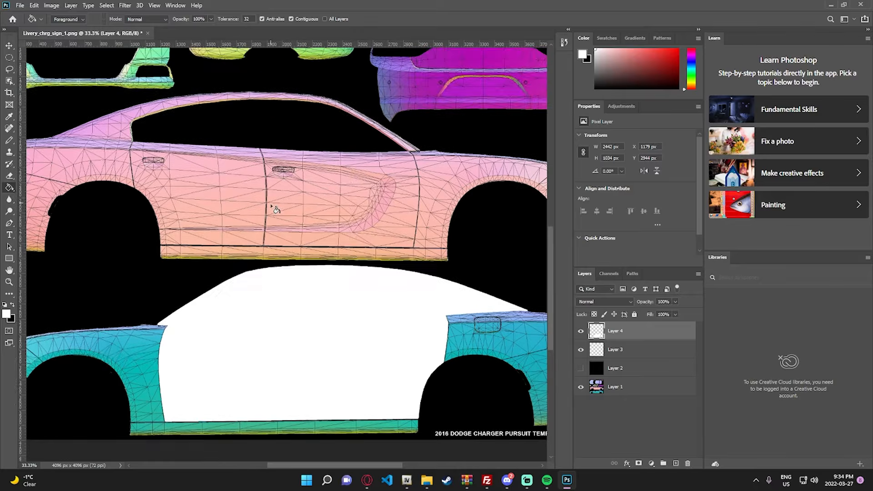
{"action": "key", "text": "z"}
{"action": "right_click", "coordinate": [305, 221]}
{"action": "left_click", "coordinate": [307, 222]}
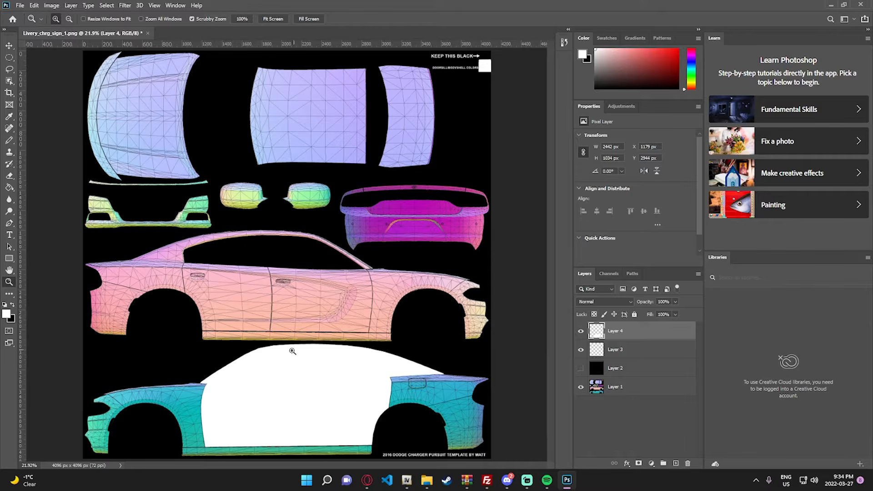
{"action": "left_click", "coordinate": [293, 351]}
{"action": "right_click", "coordinate": [618, 331]}
{"action": "left_click", "coordinate": [637, 134]}
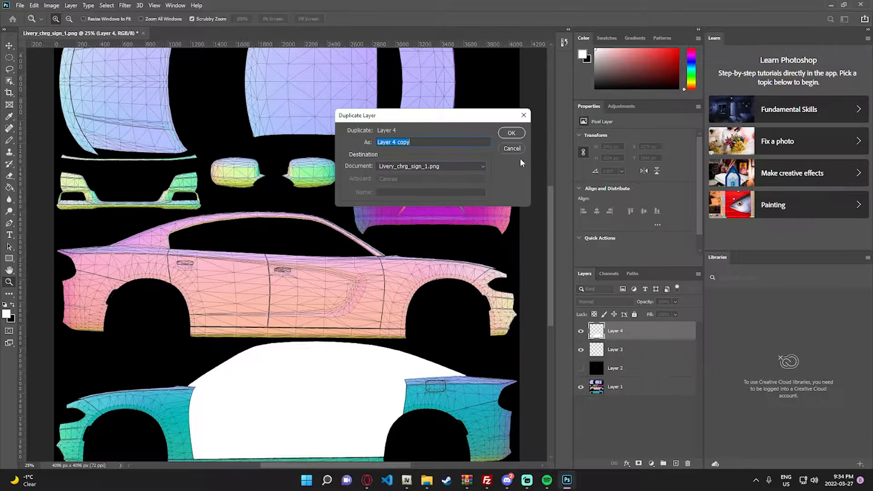
{"action": "left_click", "coordinate": [511, 133]}
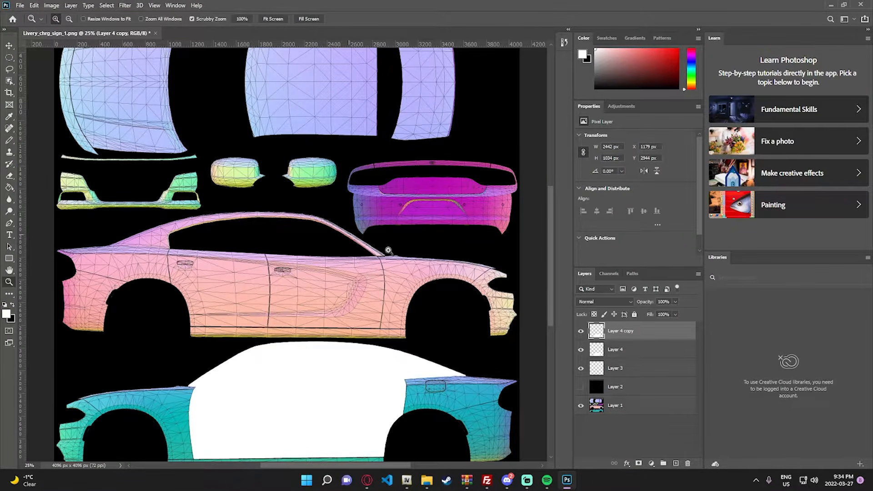
- Flip the duplicated white fill layer horizontally
{"action": "left_click", "coordinate": [34, 6]}
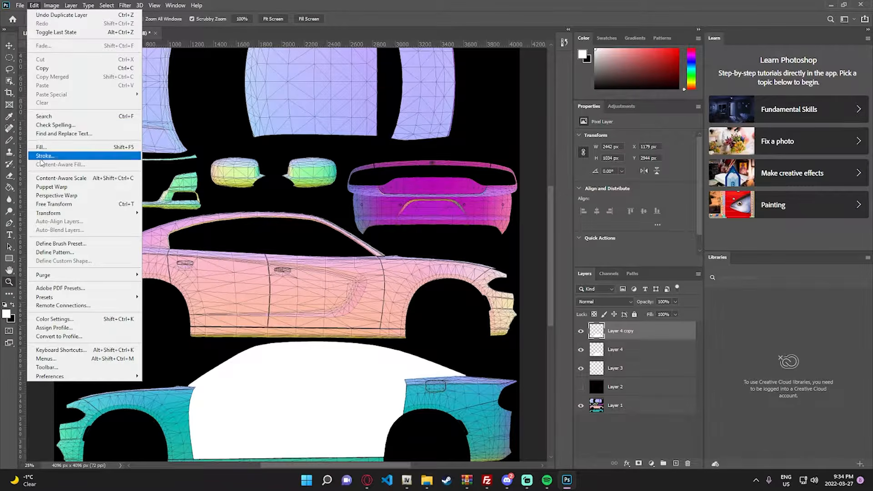
{"action": "mouse_move", "coordinate": [73, 213]}
{"action": "left_click", "coordinate": [186, 354]}
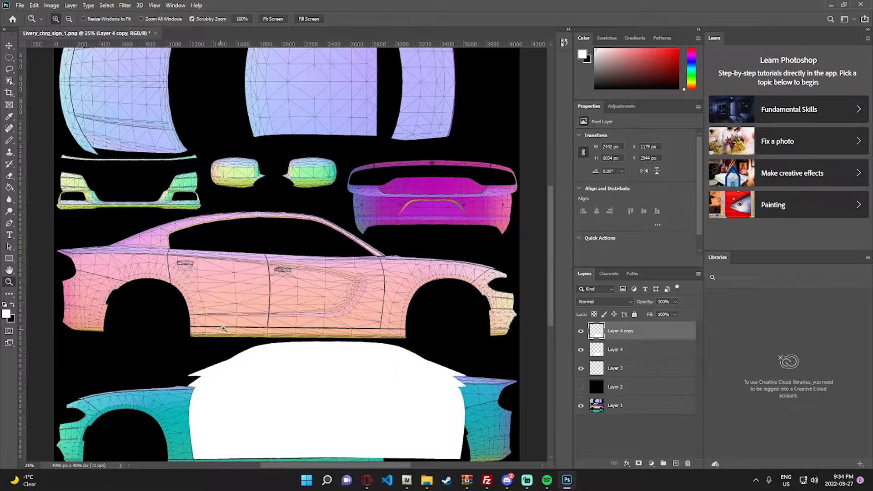
- Move the mirrored white fill onto the pink car side and align it with that side's roofline, wheel arch and sill seam
{"action": "scroll", "coordinate": [335, 336], "scroll_direction": "down", "scroll_amount": 3}
{"action": "key", "text": "g"}
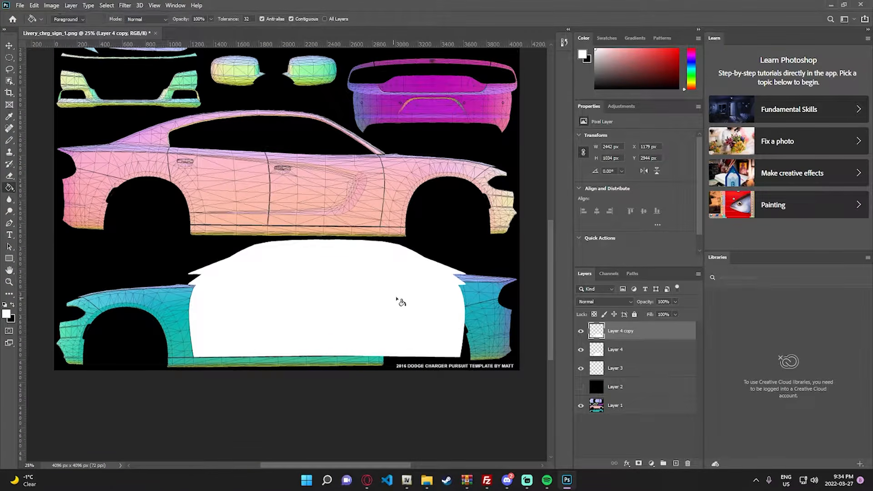
{"action": "key", "text": "v"}
{"action": "left_click_drag", "start_coordinate": [459, 324], "coordinate": [371, 179]}
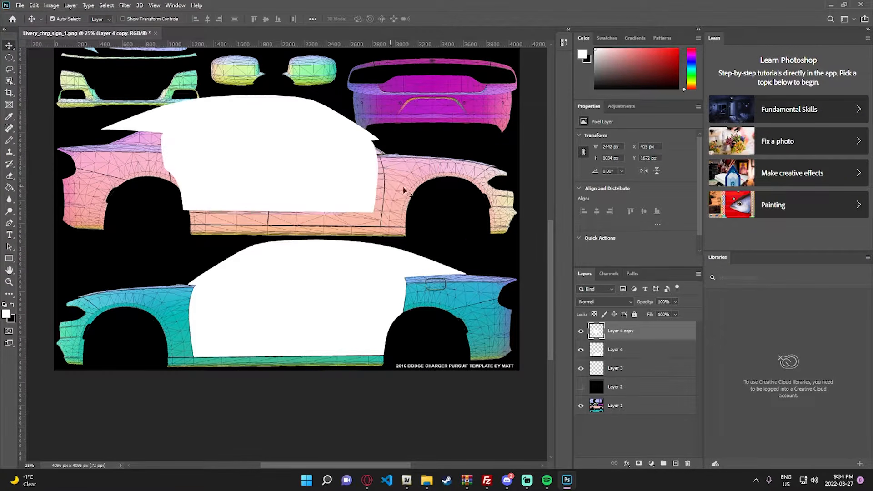
{"action": "left_click_drag", "start_coordinate": [304, 172], "coordinate": [463, 220]}
{"action": "key", "text": "z"}
{"action": "scroll", "coordinate": [463, 220], "scroll_direction": "up", "scroll_amount": 2}
{"action": "key", "text": "v"}
{"action": "left_click_drag", "start_coordinate": [388, 255], "coordinate": [393, 249]}
{"action": "key", "text": "z"}
{"action": "key", "text": "ctrl+0"}
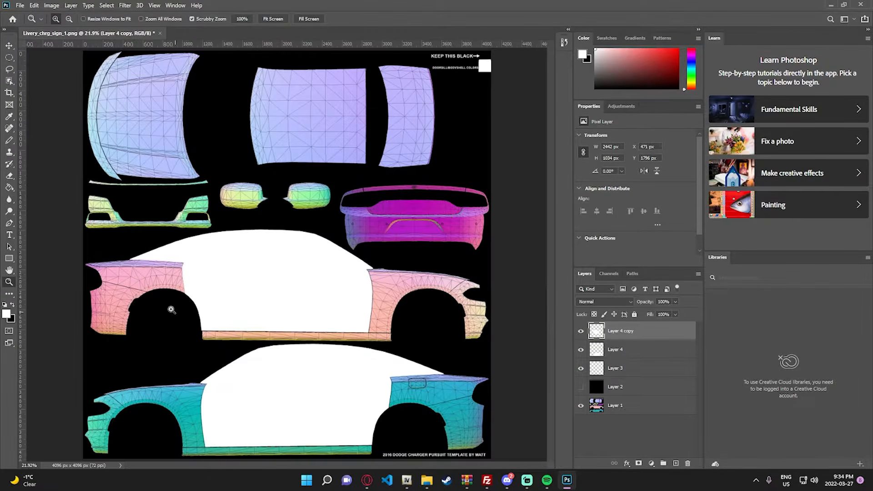
{"action": "left_click", "coordinate": [163, 302]}
{"action": "scroll", "coordinate": [226, 358], "scroll_direction": "down", "scroll_amount": 3}
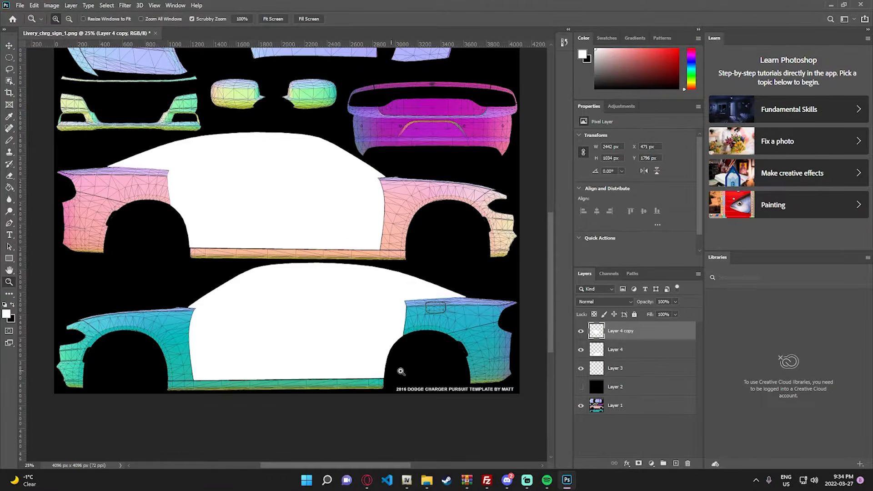
{"action": "scroll", "coordinate": [283, 327], "scroll_direction": "down", "scroll_amount": 1}
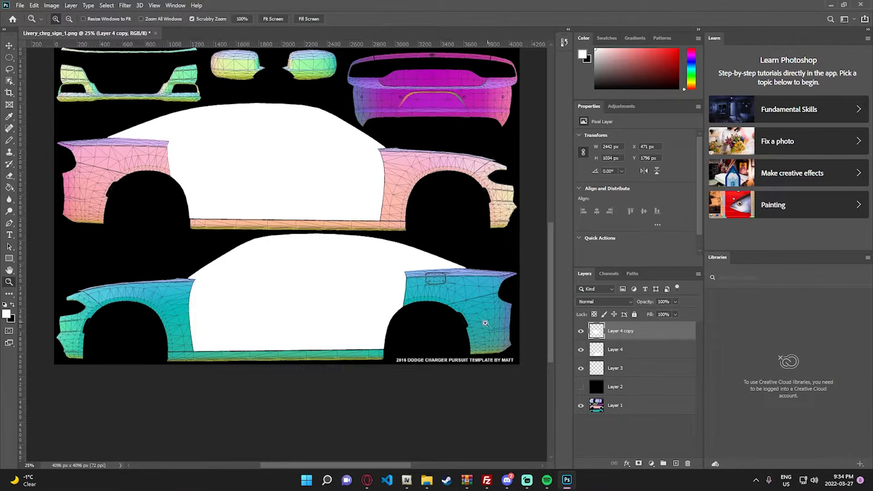
{"action": "left_click", "coordinate": [580, 388]}
{"action": "scroll", "coordinate": [273, 318], "scroll_direction": "down", "scroll_amount": 1}
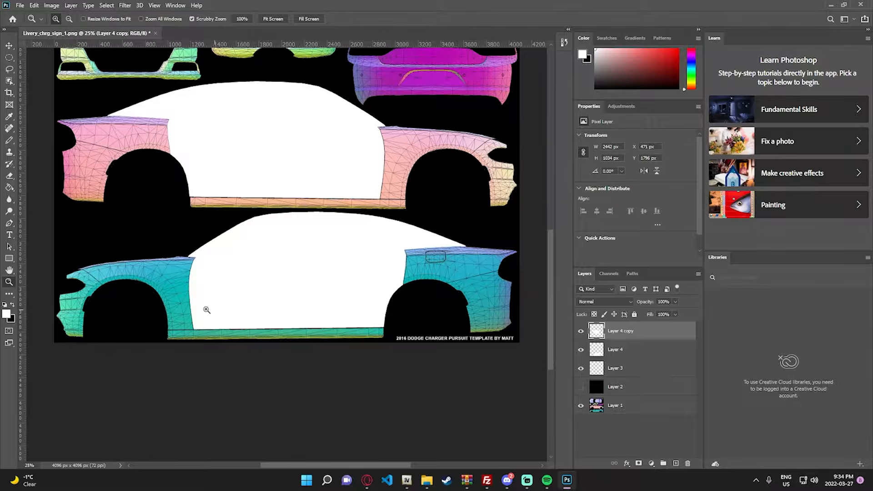
{"action": "key", "text": "t"}
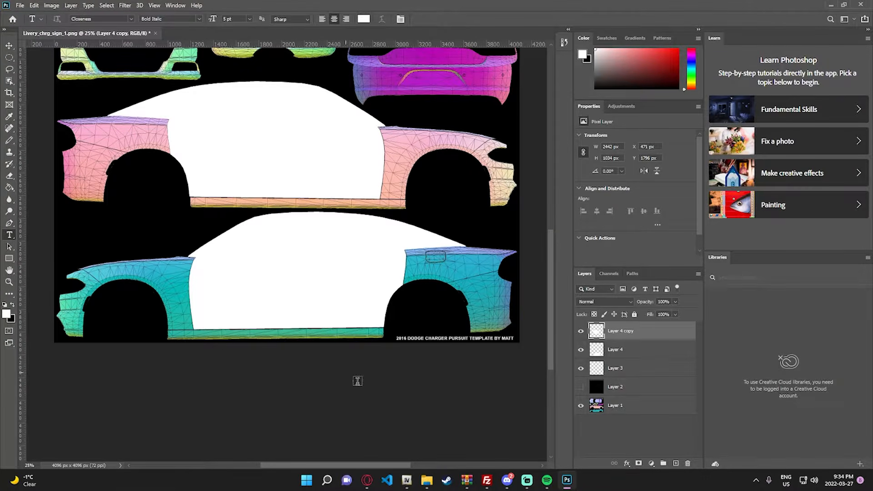
- Switch to File Explorer and open the Livery Images folder under Pictures > Liveries on the Crucial P1 (D:) drive
{"action": "left_click", "coordinate": [427, 480]}
{"action": "left_click", "coordinate": [270, 263]}
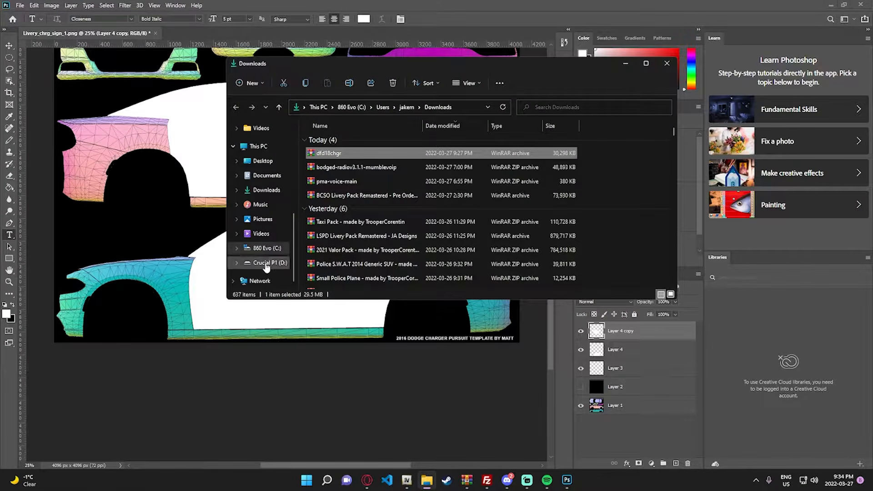
{"action": "scroll", "coordinate": [350, 186], "scroll_direction": "down", "scroll_amount": 1}
{"action": "double_click", "coordinate": [339, 212]}
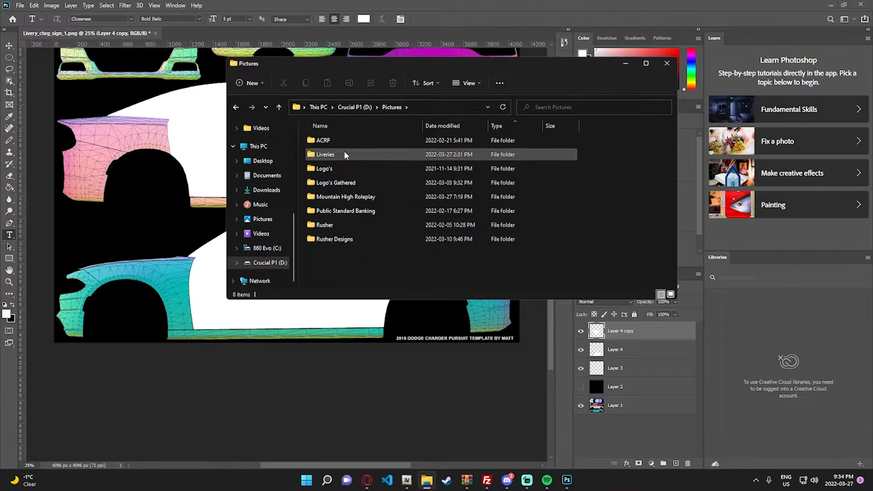
{"action": "double_click", "coordinate": [345, 155]}
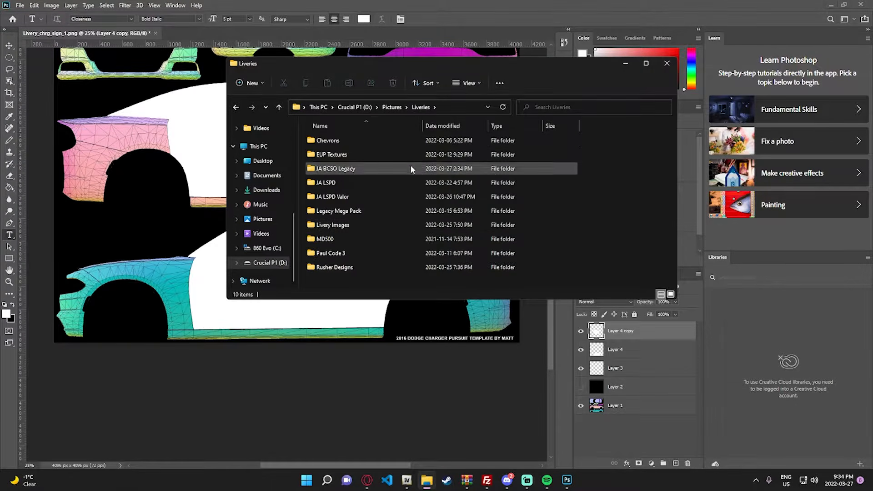
{"action": "double_click", "coordinate": [382, 226]}
- Place the LSPD Logo image from the Livery Images folder onto the front door of the blue-green car side
{"action": "scroll", "coordinate": [508, 195], "scroll_direction": "down", "scroll_amount": 3}
{"action": "scroll", "coordinate": [543, 195], "scroll_direction": "up", "scroll_amount": 3}
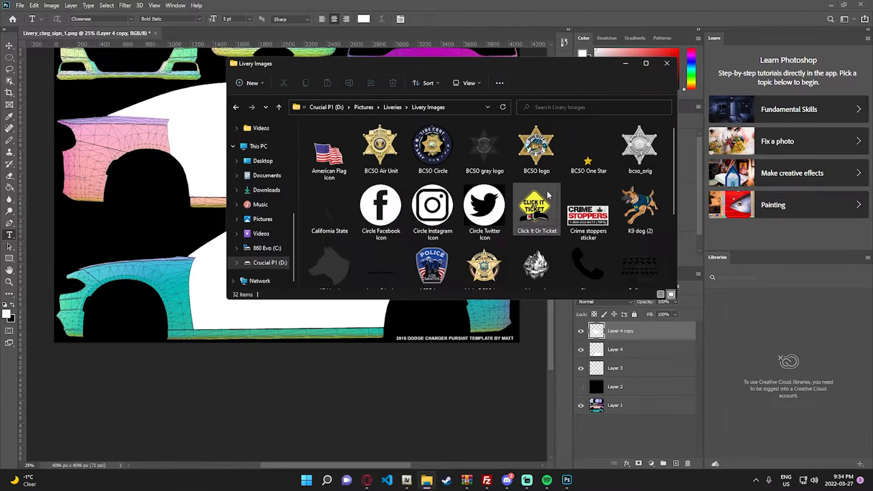
{"action": "scroll", "coordinate": [573, 182], "scroll_direction": "down", "scroll_amount": 2}
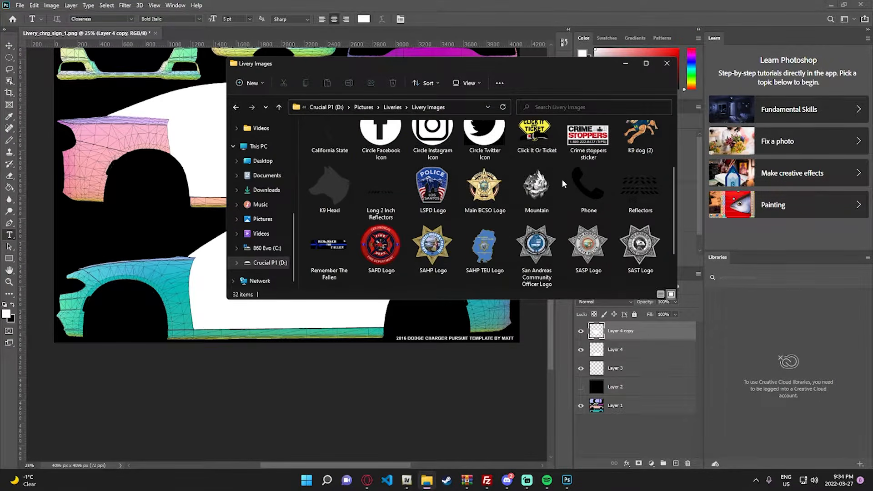
{"action": "scroll", "coordinate": [446, 205], "scroll_direction": "up", "scroll_amount": 1}
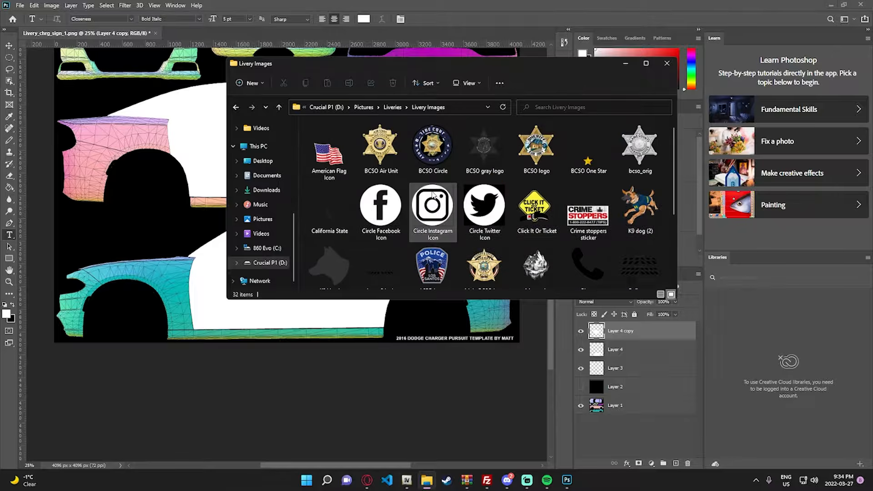
{"action": "scroll", "coordinate": [500, 228], "scroll_direction": "down", "scroll_amount": 3}
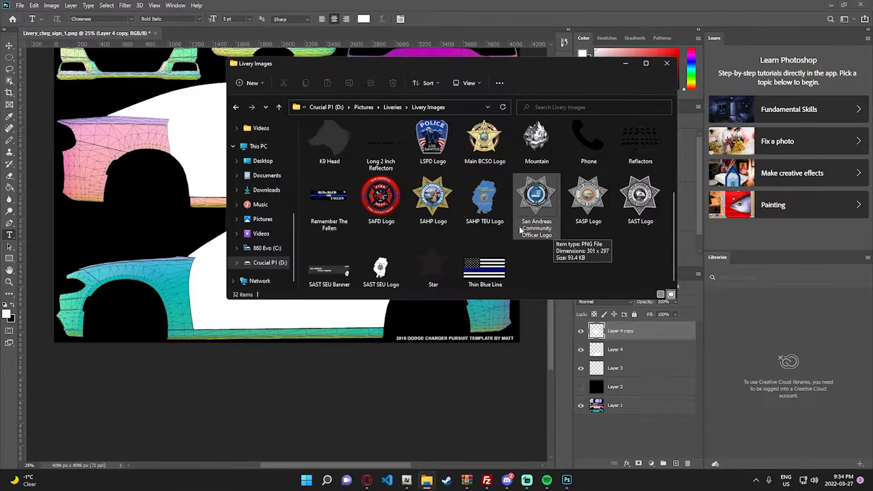
{"action": "scroll", "coordinate": [520, 229], "scroll_direction": "up", "scroll_amount": 3}
{"action": "scroll", "coordinate": [508, 225], "scroll_direction": "down", "scroll_amount": 3}
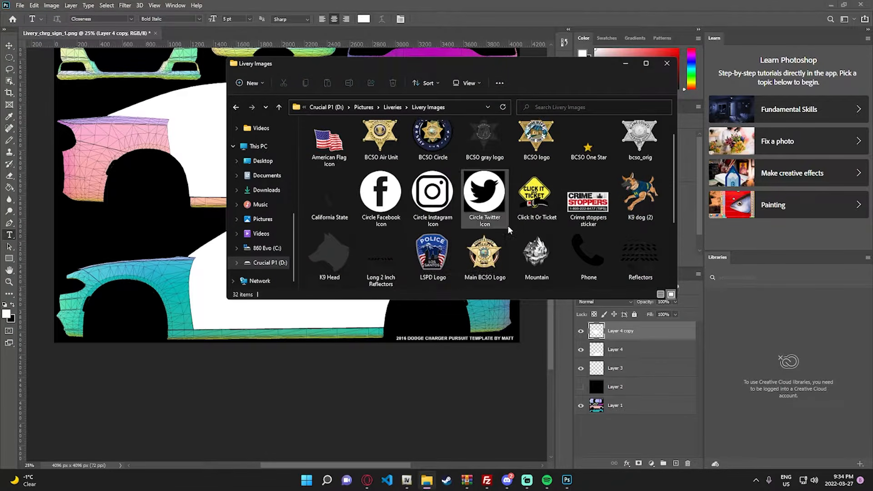
{"action": "scroll", "coordinate": [478, 233], "scroll_direction": "up", "scroll_amount": 2}
{"action": "left_click_drag", "start_coordinate": [433, 207], "coordinate": [205, 303]}
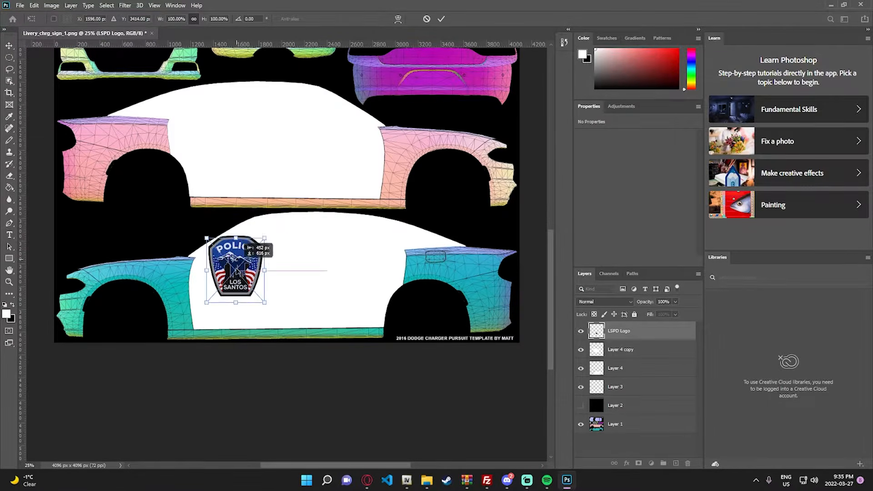
{"action": "key", "text": "Return"}
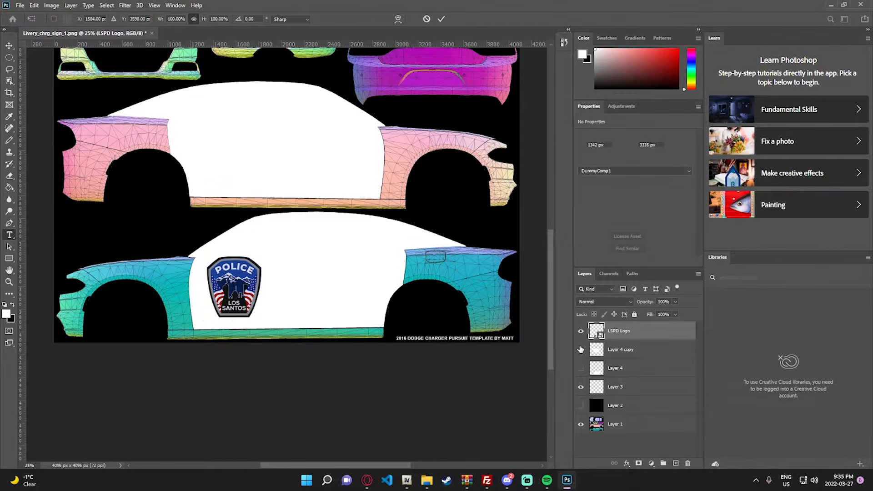
- Hide the two white fill layers, Layer 4 and Layer 4 copy, to expose the door lines of the template
{"action": "left_click_drag", "start_coordinate": [581, 368], "coordinate": [581, 350]}
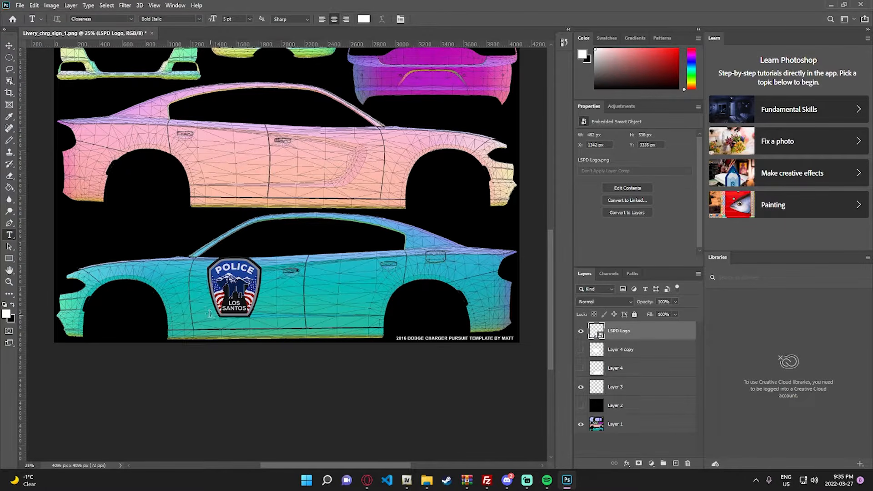
{"action": "left_click", "coordinate": [9, 46]}
{"action": "key", "text": "z"}
{"action": "left_click", "coordinate": [206, 298]}
{"action": "left_click", "coordinate": [205, 298]}
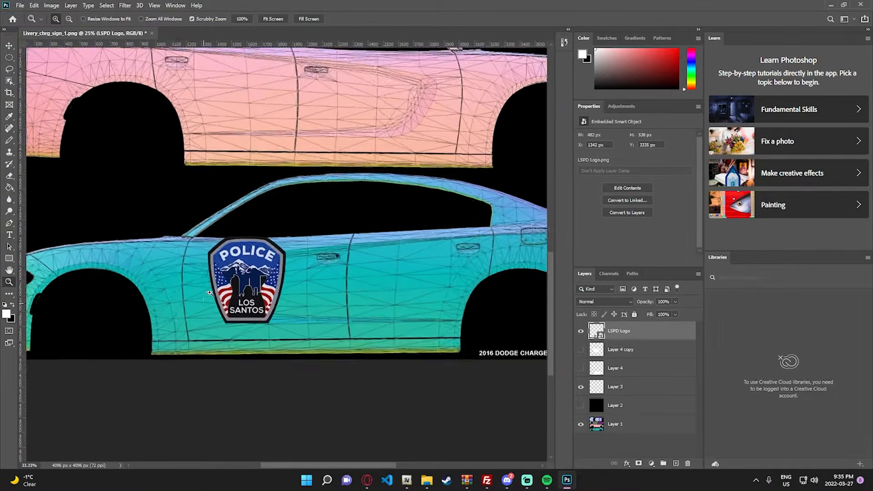
- Scale the LSPD logo to about 47% and position it inside the front end of the front door's recessed panel
{"action": "key", "text": "ctrl+t"}
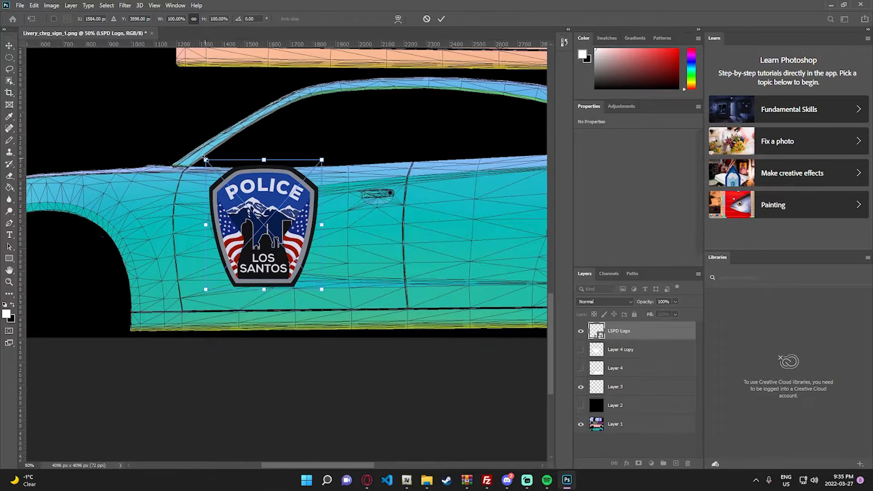
{"action": "left_click_drag", "start_coordinate": [231, 188], "coordinate": [223, 192]}
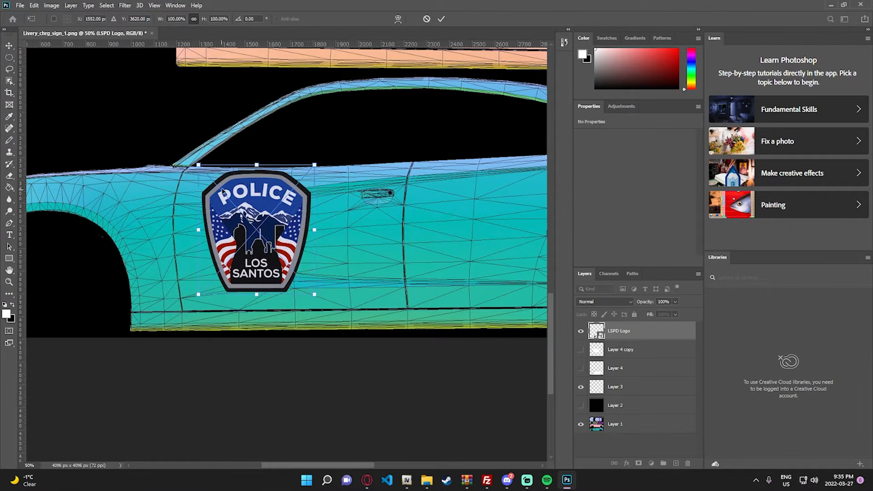
{"action": "mouse_move", "coordinate": [267, 251]}
{"action": "left_mouse_down"}
{"action": "mouse_move", "coordinate": [255, 283]}
{"action": "mouse_move", "coordinate": [253, 247]}
{"action": "left_mouse_up"}
{"action": "left_click_drag", "start_coordinate": [183, 159], "coordinate": [299, 220]}
{"action": "left_click_drag", "start_coordinate": [286, 273], "coordinate": [306, 195]}
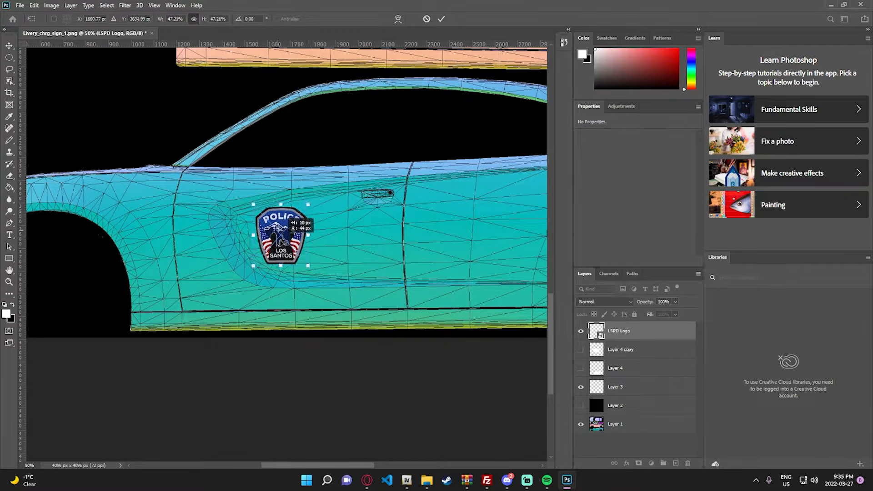
{"action": "left_click_drag", "start_coordinate": [276, 232], "coordinate": [278, 244]}
{"action": "left_click", "coordinate": [9, 45]}
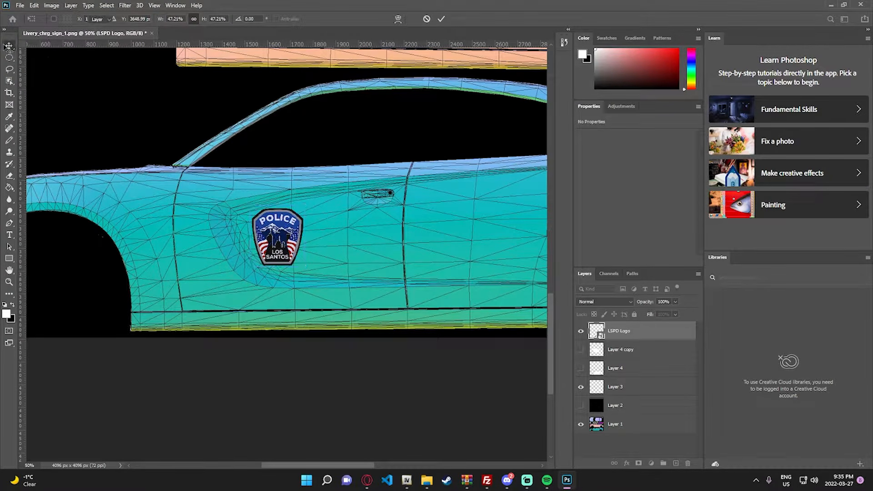
- Add a white letter "P" in Closeness Bold Italic at 200 pt and align it directly behind the LSPD logo on the front door
{"action": "scroll", "coordinate": [353, 335], "scroll_direction": "down", "scroll_amount": 1}
{"action": "left_click_drag", "start_coordinate": [353, 465], "coordinate": [356, 466]}
{"action": "key", "text": "t"}
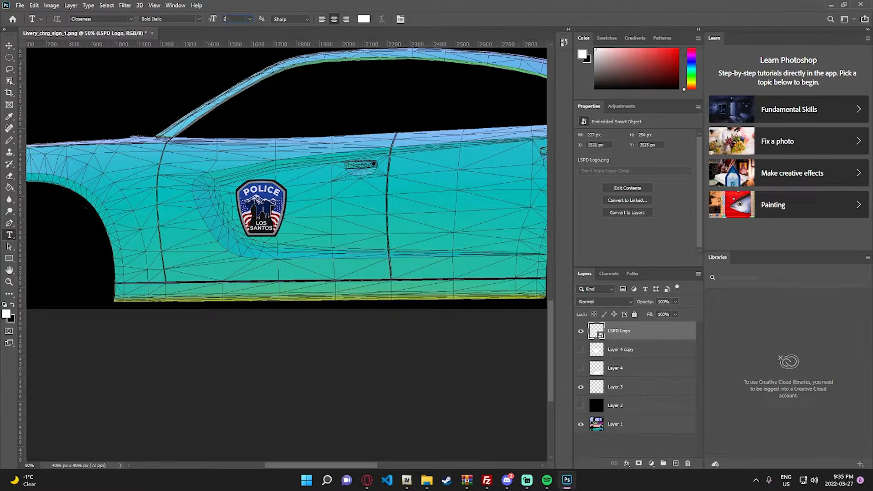
{"action": "left_click", "coordinate": [303, 212]}
{"action": "type", "text": "P"}
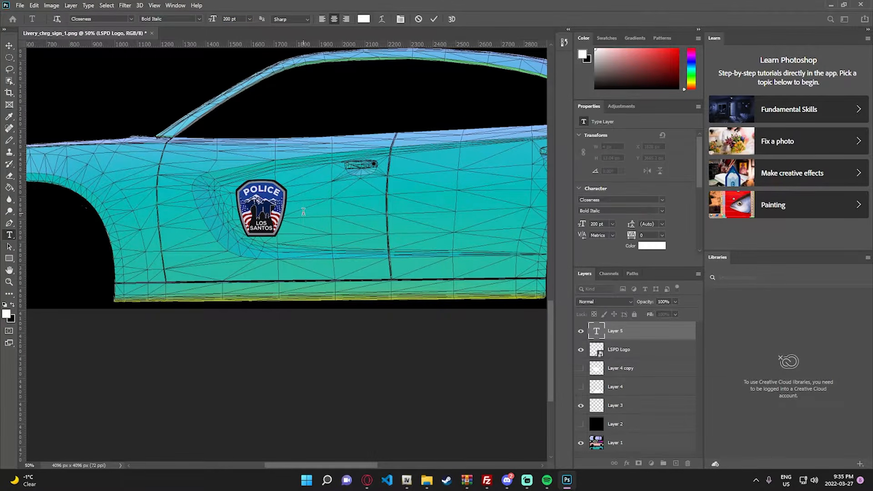
{"action": "left_click", "coordinate": [9, 46]}
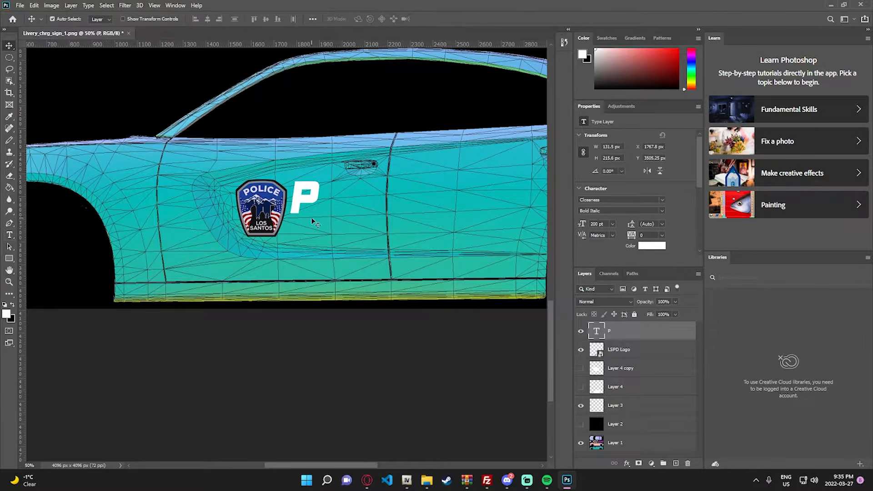
{"action": "left_click_drag", "start_coordinate": [303, 203], "coordinate": [302, 211]}
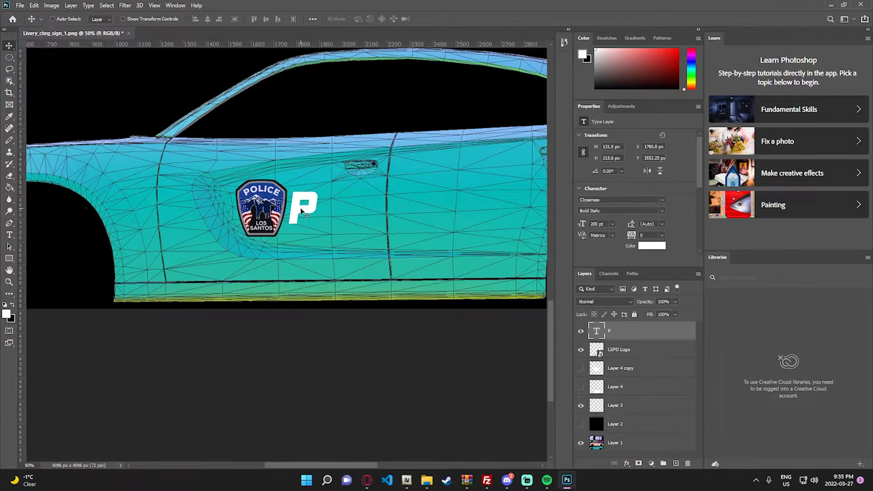
- Try to enlarge the letter "P" to about 218% width and 143% height next to the logo
{"action": "key", "text": "ctrl+t"}
{"action": "left_click_drag", "start_coordinate": [315, 184], "coordinate": [346, 179]}
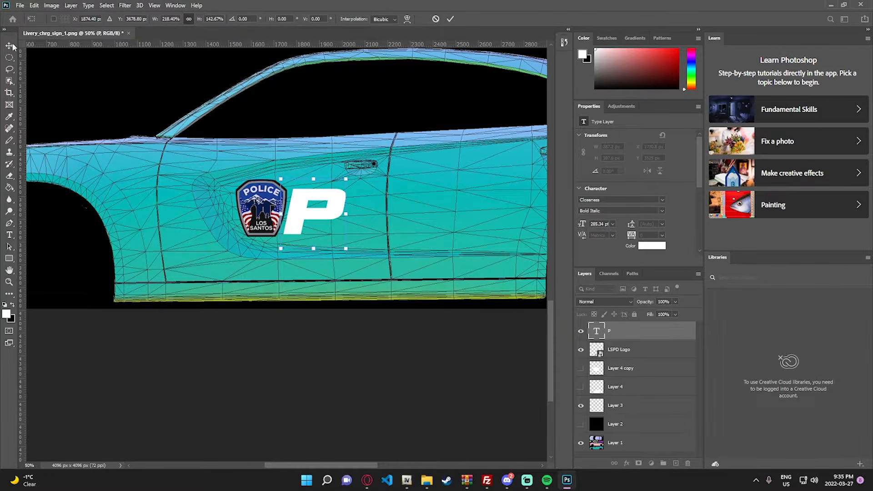
{"action": "key", "text": "Return"}
{"action": "double_click", "coordinate": [314, 212]}
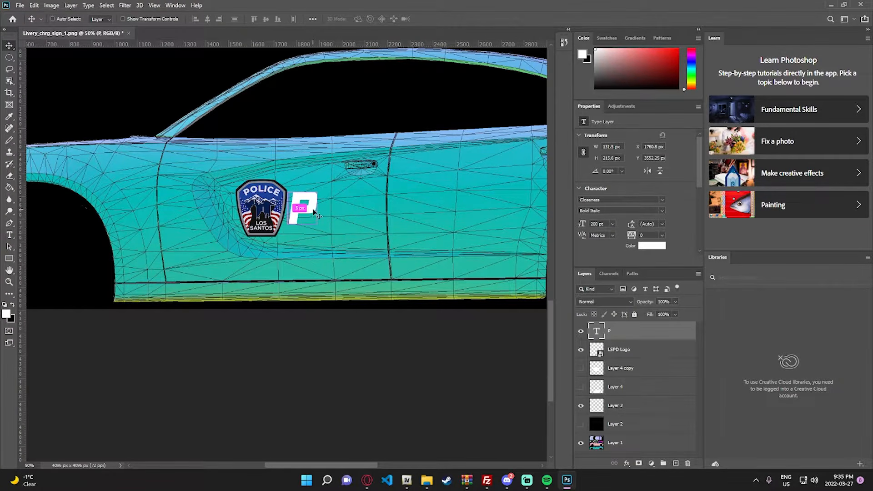
- Complete the door lettering to read "POLICE" and move it so it starts directly behind the LSPD logo
{"action": "left_click", "coordinate": [318, 208]}
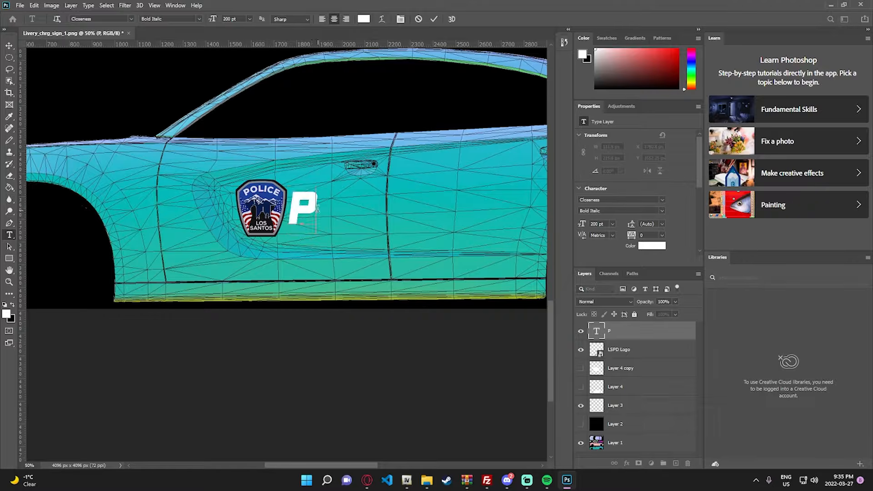
{"action": "type", "text": "OLICE"}
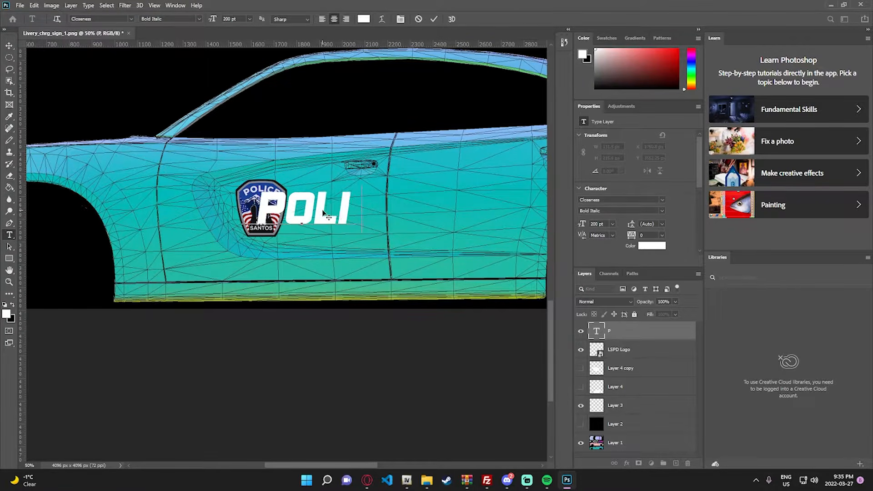
{"action": "left_click", "coordinate": [9, 45]}
{"action": "left_click_drag", "start_coordinate": [313, 214], "coordinate": [372, 214]}
{"action": "double_click", "coordinate": [366, 219]}
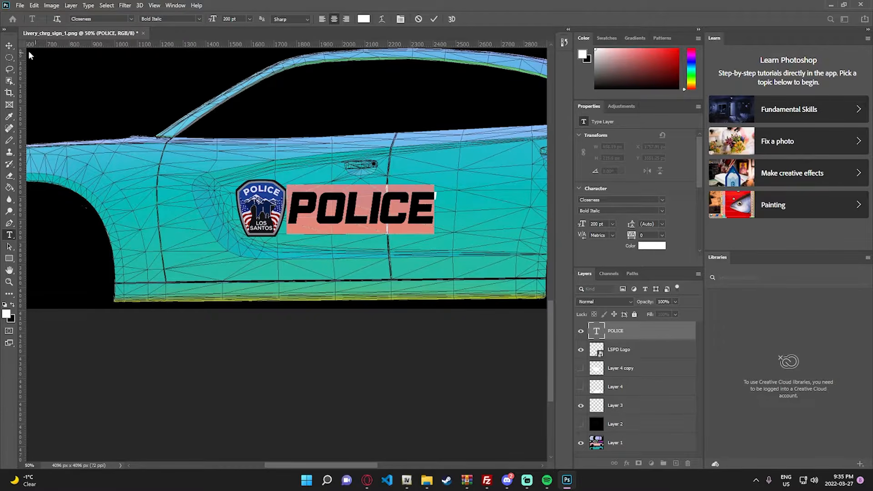
{"action": "left_click", "coordinate": [9, 46]}
- Stretch the POLICE text horizontally to about 1010 px wide, across the front and rear doors, without changing its height
{"action": "left_click_drag", "start_coordinate": [341, 465], "coordinate": [371, 466]}
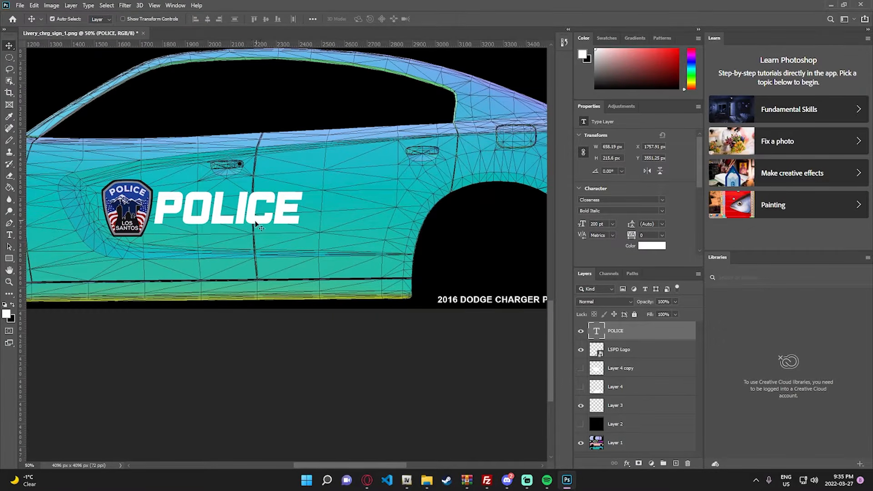
{"action": "key", "text": "ctrl+t"}
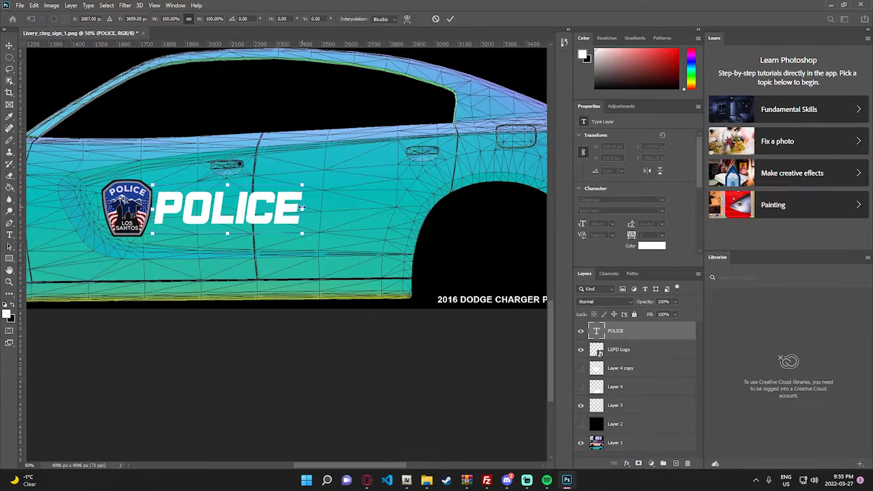
{"action": "left_click_drag", "start_coordinate": [302, 209], "coordinate": [382, 209]}
{"action": "left_click", "coordinate": [9, 46]}
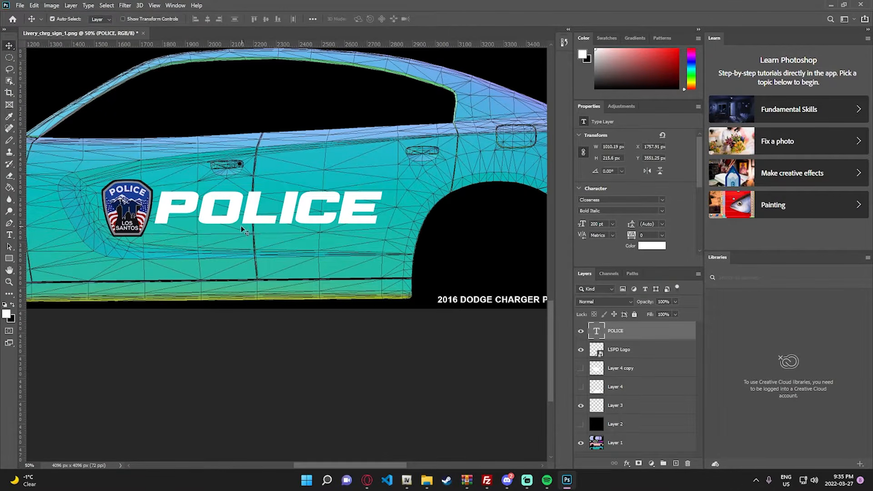
- Add white "LOS SANTOS" text in Closeness Bold Italic at 100 pt and place it just beneath the POLICE lettering
{"action": "key", "text": "t"}
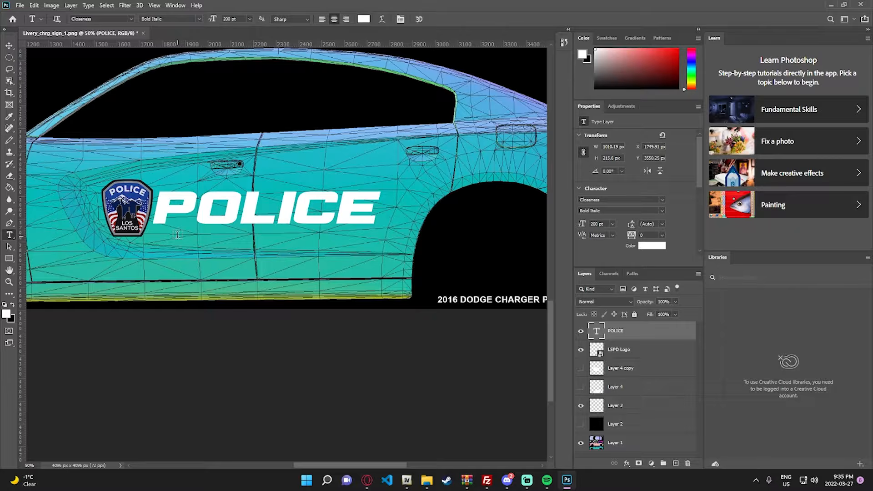
{"action": "left_click", "coordinate": [236, 235]}
{"action": "key", "text": "BackSpace"}
{"action": "left_click_drag", "start_coordinate": [238, 19], "coordinate": [79, 21]}
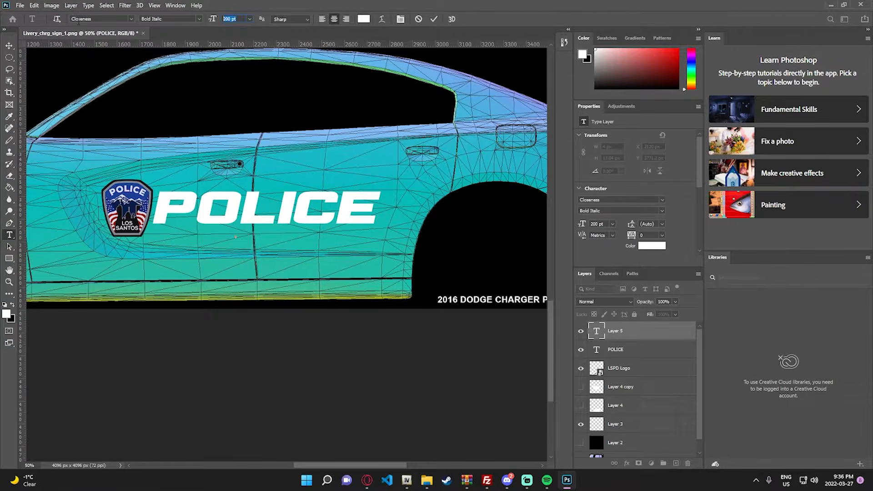
{"action": "type", "text": "LOS SANTOS"}
{"action": "left_click", "coordinate": [9, 45]}
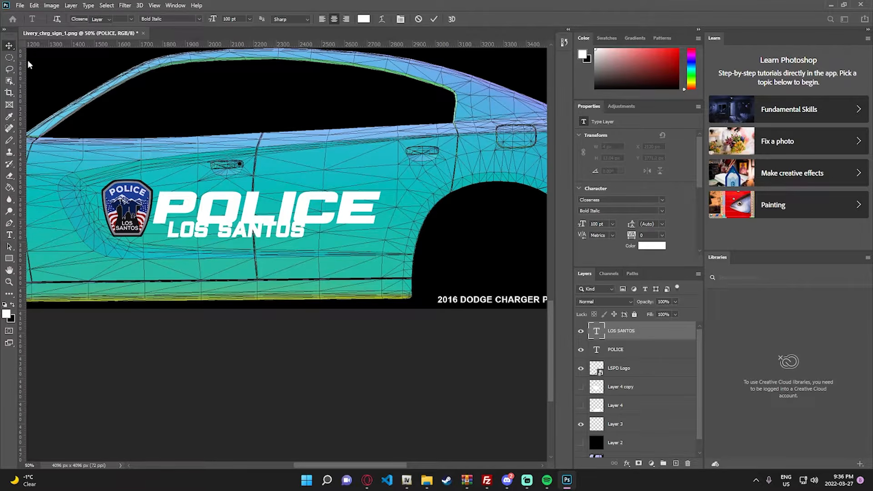
{"action": "left_click_drag", "start_coordinate": [258, 236], "coordinate": [267, 244]}
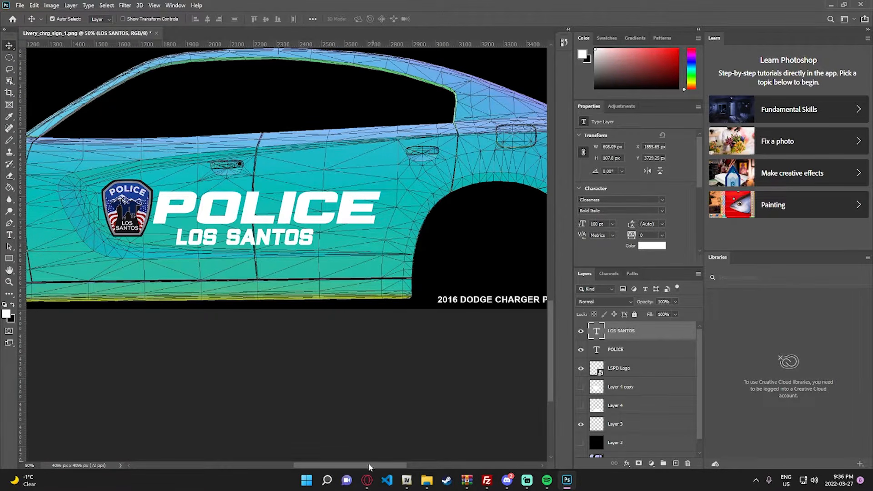
- Change the POLICE text colour to the near-black #131315
{"action": "scroll", "coordinate": [371, 468], "scroll_direction": "left", "scroll_amount": 2}
{"action": "left_click", "coordinate": [581, 387]}
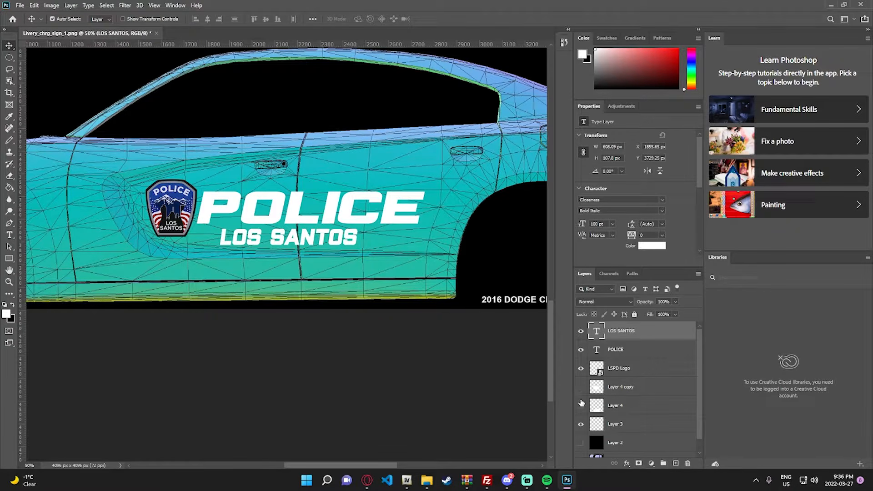
{"action": "left_click", "coordinate": [582, 405]}
{"action": "double_click", "coordinate": [596, 349]}
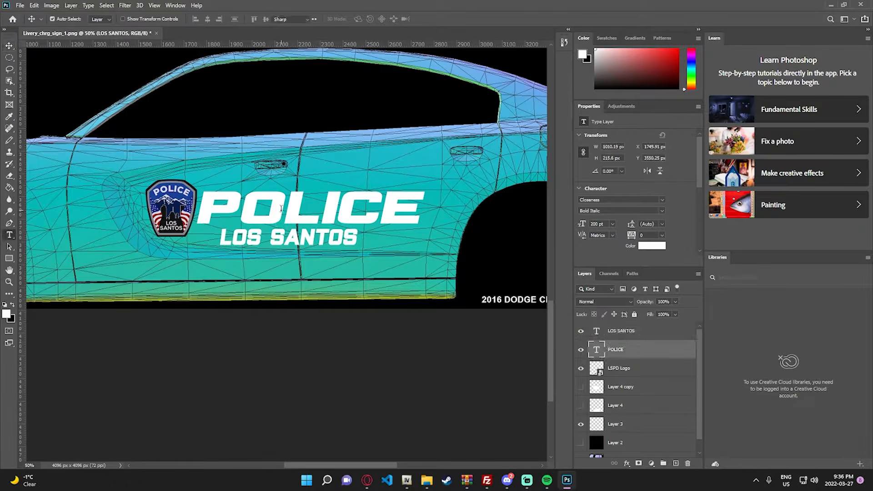
{"action": "left_click", "coordinate": [364, 19]}
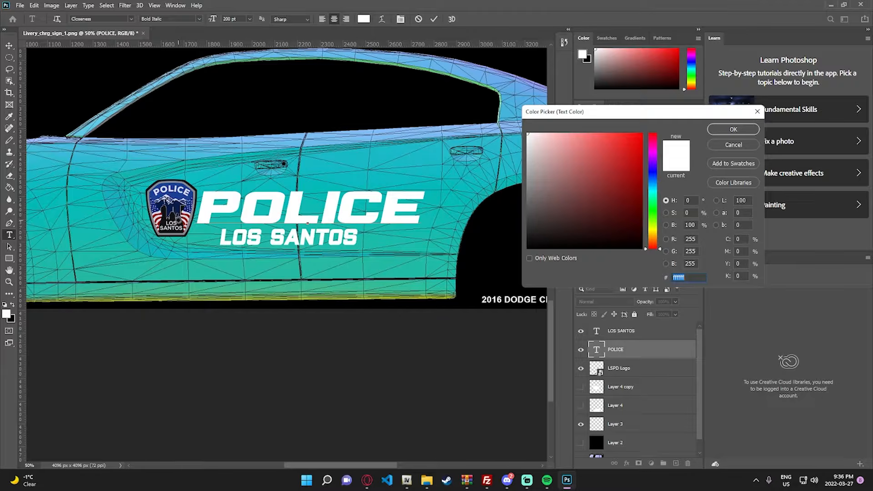
{"action": "type", "text": "131315"}
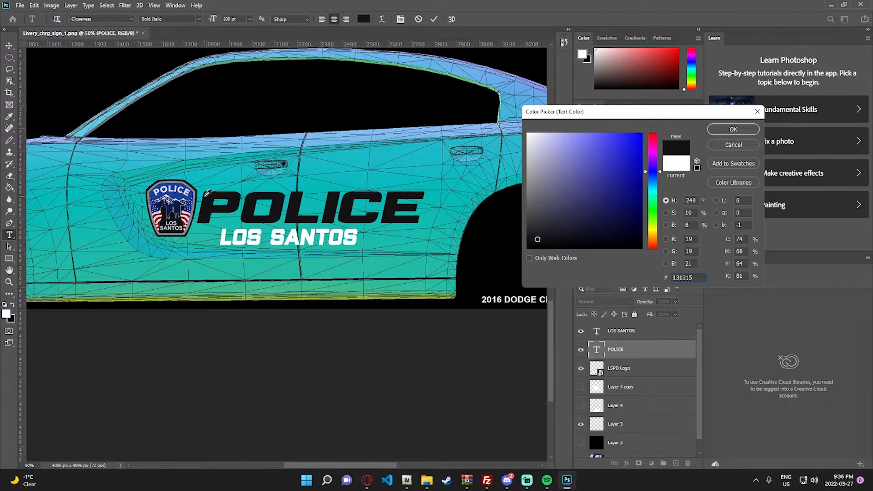
{"action": "left_click", "coordinate": [733, 130]}
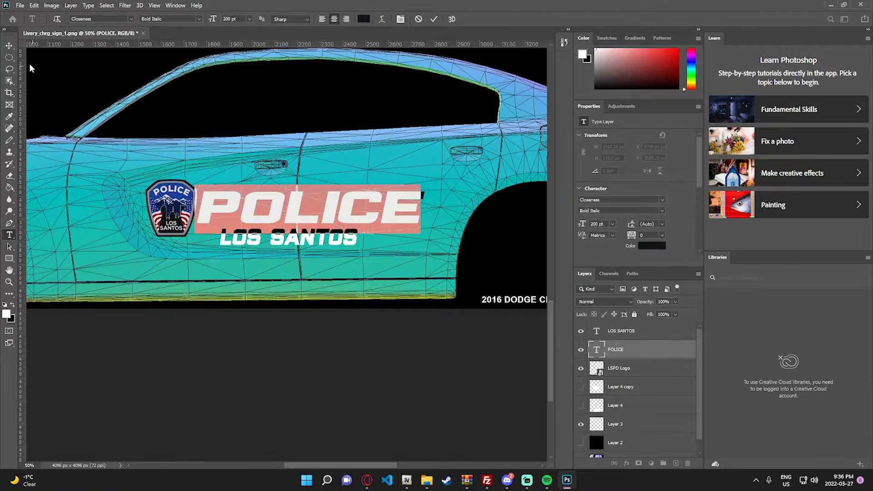
{"action": "left_click", "coordinate": [9, 45]}
- Recolour the LOS SANTOS text with the near-black sampled from the LSPD logo
{"action": "left_click", "coordinate": [273, 243]}
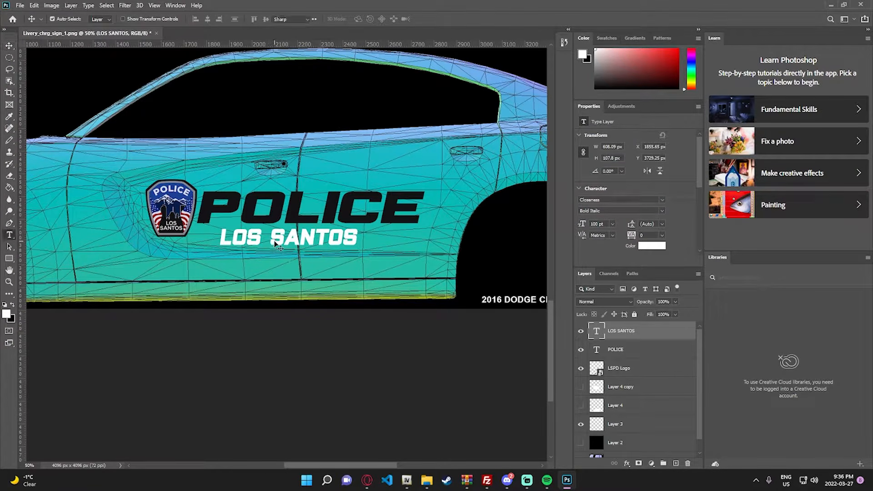
{"action": "double_click", "coordinate": [276, 245]}
{"action": "left_click", "coordinate": [363, 20]}
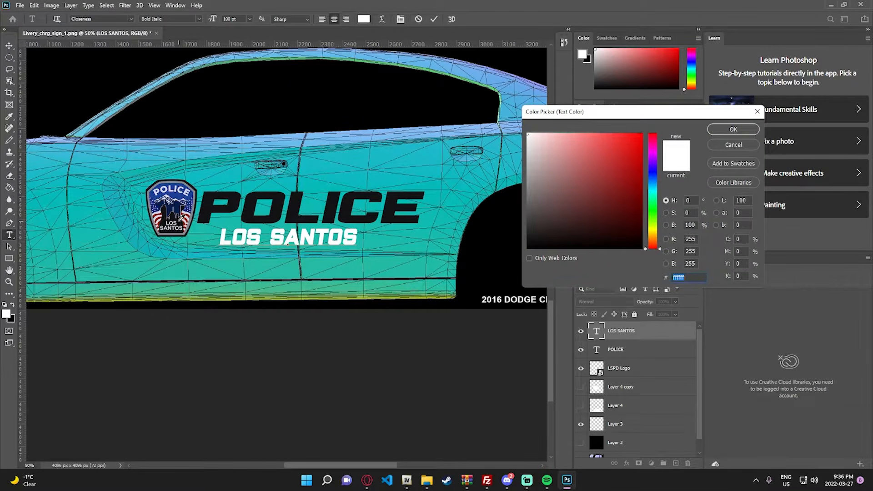
{"action": "left_click", "coordinate": [178, 222]}
{"action": "left_click", "coordinate": [727, 132]}
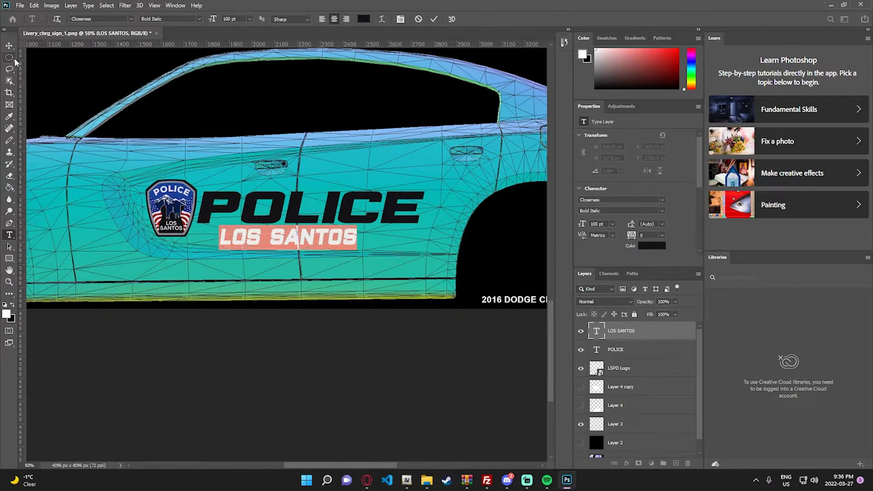
{"action": "left_click", "coordinate": [9, 47]}
- Create a new empty layer between Layer 4 copy and the LSPD Logo layer
{"action": "key", "text": "z"}
{"action": "right_click", "coordinate": [209, 158]}
{"action": "left_click", "coordinate": [226, 164]}
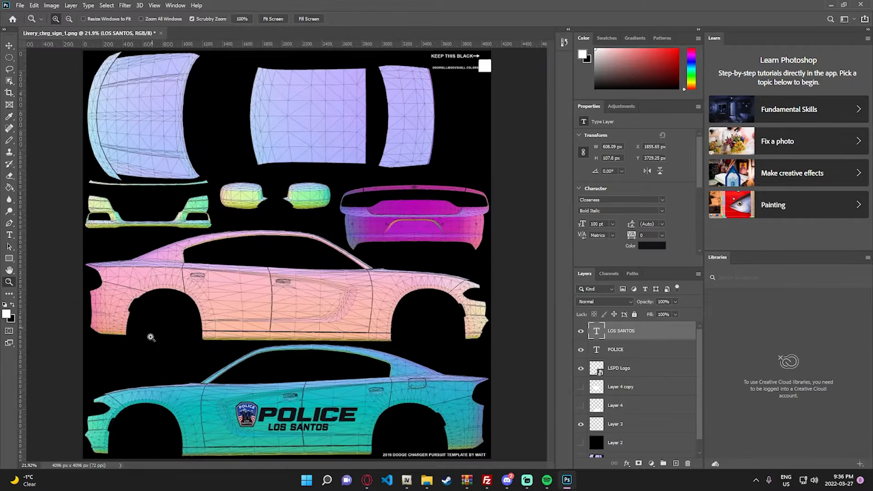
{"action": "left_click", "coordinate": [196, 434]}
{"action": "left_click", "coordinate": [185, 427]}
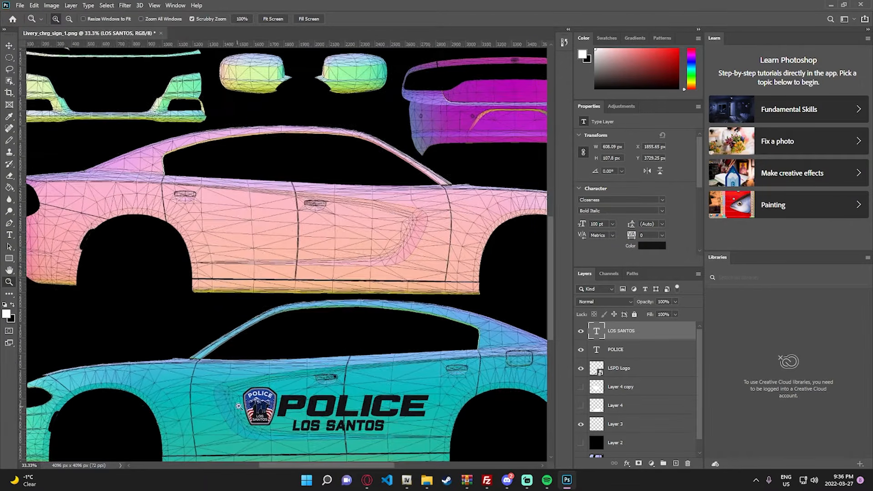
{"action": "left_click", "coordinate": [627, 385]}
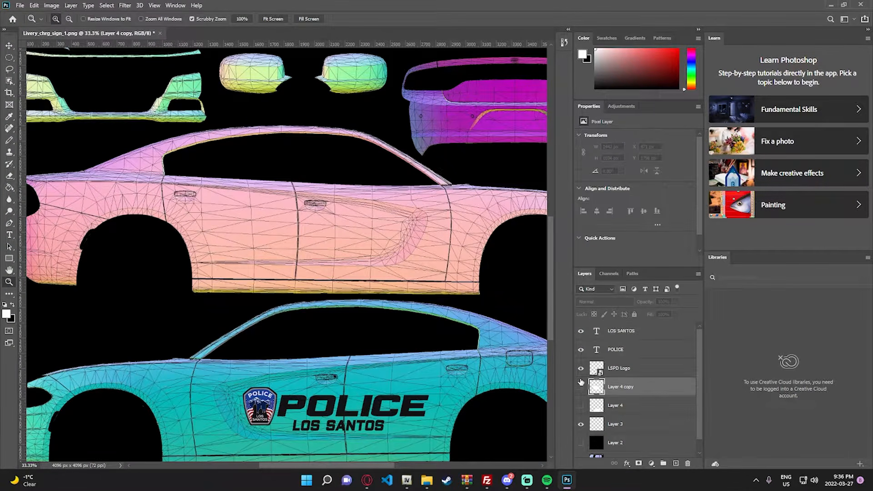
{"action": "scroll", "coordinate": [597, 380], "scroll_direction": "down", "scroll_amount": 1}
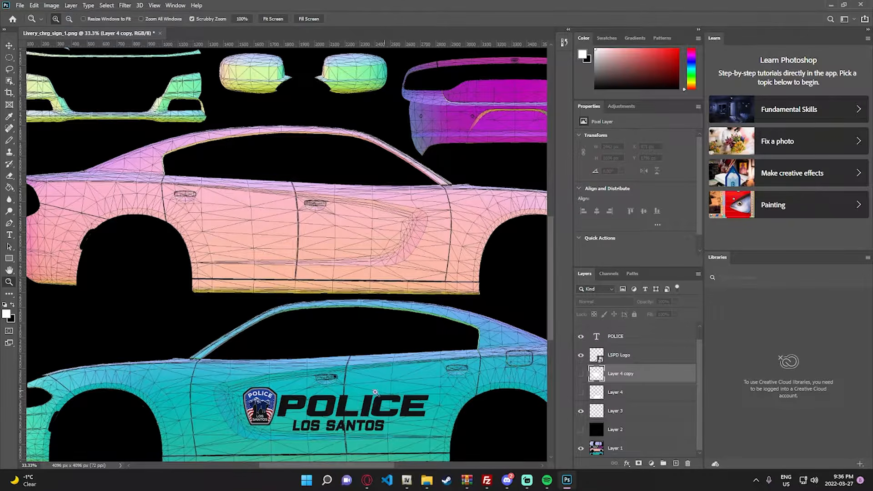
{"action": "left_click", "coordinate": [638, 358]}
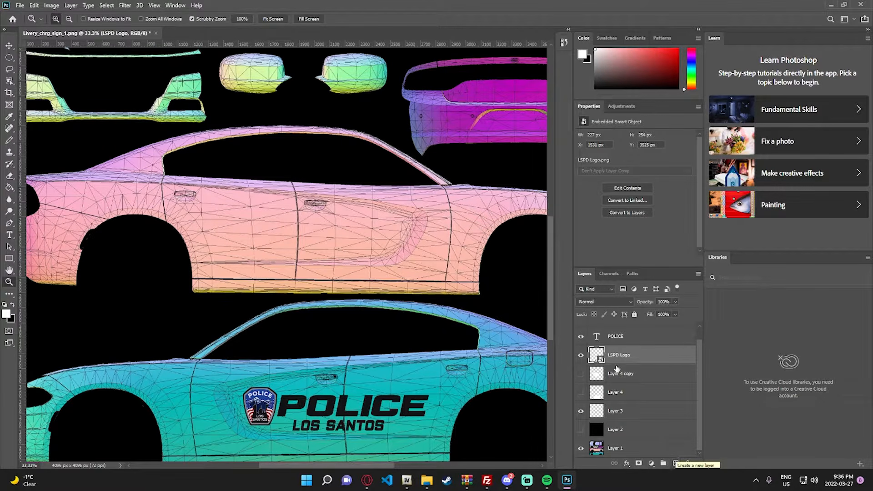
{"action": "left_click", "coordinate": [619, 371]}
{"action": "left_click", "coordinate": [675, 463]}
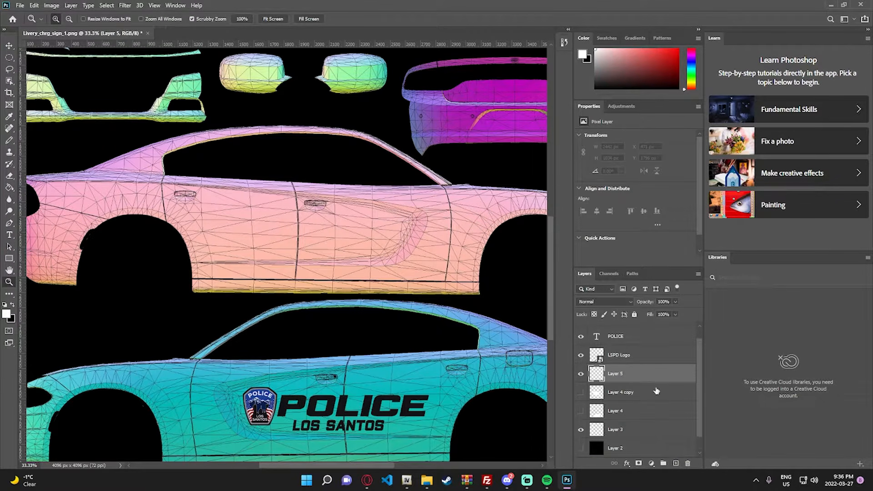
- Sample the blue of the LSPD logo as the foreground colour and switch to the Pencil tool
{"action": "left_click_drag", "start_coordinate": [313, 427], "coordinate": [368, 421]}
{"action": "scroll", "coordinate": [387, 416], "scroll_direction": "down", "scroll_amount": 2}
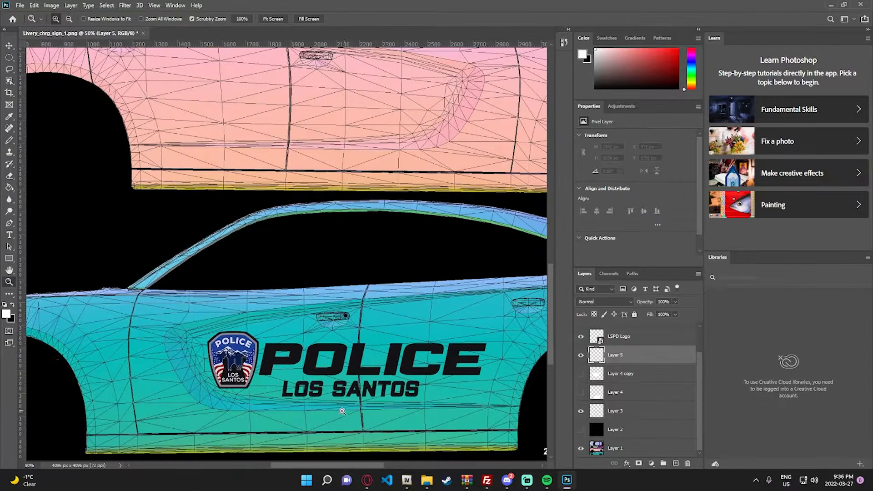
{"action": "left_click_drag", "start_coordinate": [328, 467], "coordinate": [320, 466]}
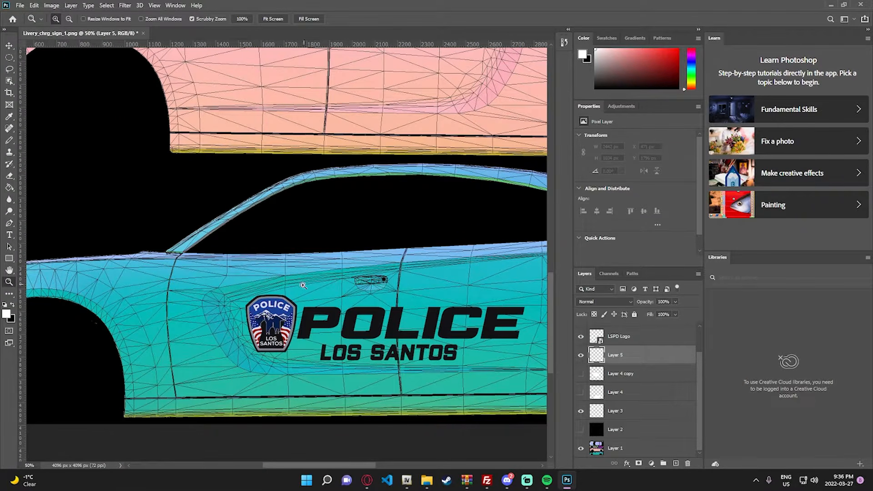
{"action": "key", "text": "i"}
{"action": "left_click", "coordinate": [278, 312]}
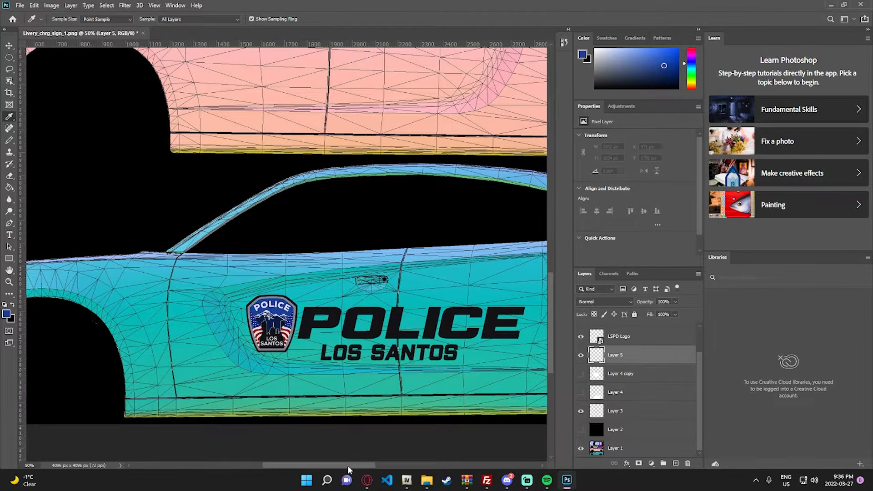
{"action": "key", "text": "b"}
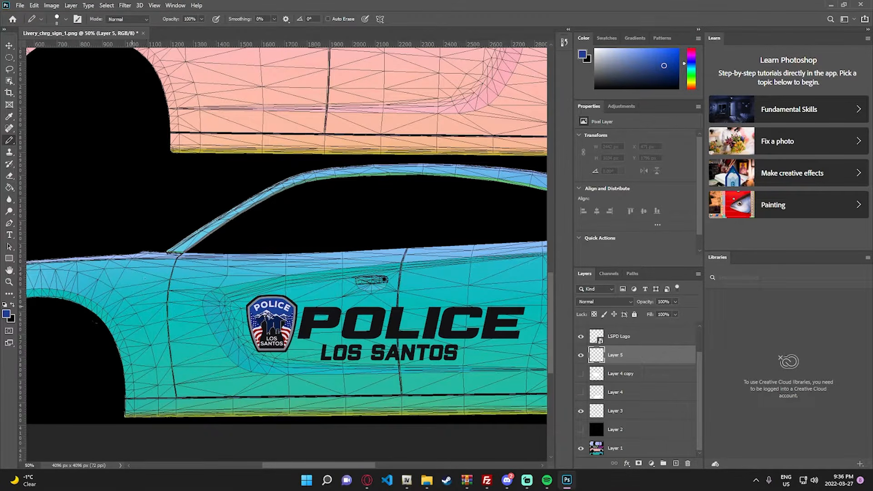
- Try to draw blue freehand stripe lines from the front fender across the doors, undoing each stroke
{"action": "mouse_move", "coordinate": [132, 305]}
{"action": "left_mouse_down"}
{"action": "mouse_move", "coordinate": [220, 285]}
{"action": "mouse_move", "coordinate": [306, 306]}
{"action": "left_mouse_up"}
{"action": "key", "text": "ctrl+z"}
{"action": "mouse_move", "coordinate": [133, 302]}
{"action": "left_mouse_down"}
{"action": "mouse_move", "coordinate": [169, 284]}
{"action": "mouse_move", "coordinate": [217, 287]}
{"action": "mouse_move", "coordinate": [326, 334]}
{"action": "mouse_move", "coordinate": [477, 358]}
{"action": "mouse_move", "coordinate": [543, 322]}
{"action": "left_mouse_up"}
{"action": "key", "text": "ctrl+z"}
{"action": "left_click", "coordinate": [217, 19]}
{"action": "mouse_move", "coordinate": [156, 285]}
{"action": "left_mouse_down"}
{"action": "mouse_move", "coordinate": [243, 281]}
{"action": "mouse_move", "coordinate": [370, 319]}
{"action": "left_mouse_up"}
{"action": "key", "text": "ctrl+z"}
- Switch to the browser to examine the stripe design on the Annapolis police vehicle image, then return to Photoshop
{"action": "mouse_move", "coordinate": [367, 480]}
{"action": "left_click", "coordinate": [338, 439]}
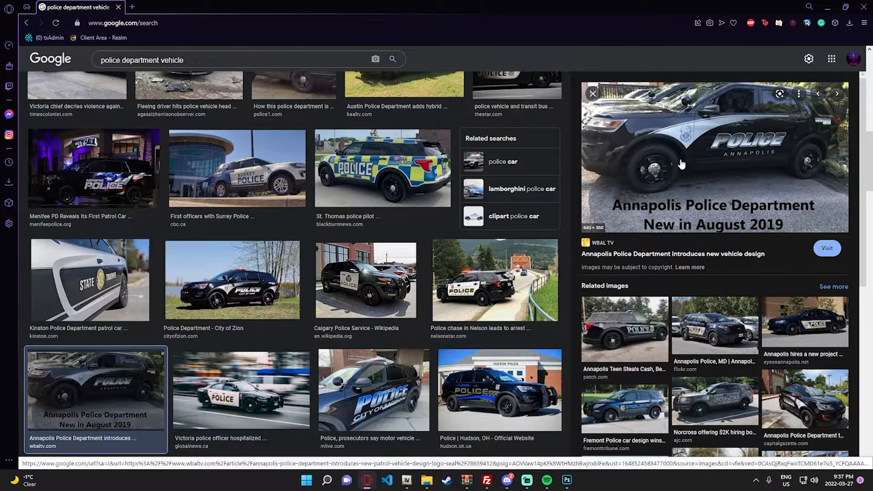
{"action": "left_click", "coordinate": [566, 480]}
- Try to draw a curved blue line rising from the front fender over the logo to the rear door, undoing each attempt
{"action": "scroll", "coordinate": [57, 318], "scroll_direction": "down", "scroll_amount": 1}
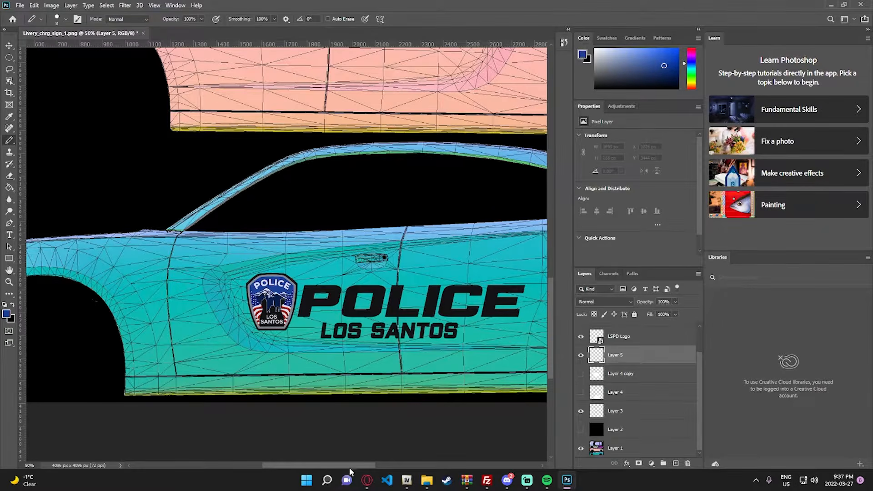
{"action": "scroll", "coordinate": [58, 317], "scroll_direction": "right", "scroll_amount": 1}
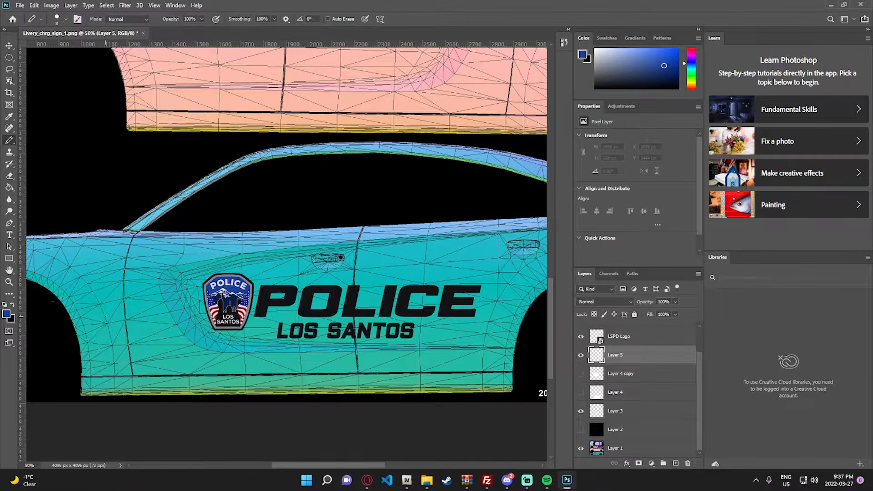
{"action": "mouse_move", "coordinate": [139, 298]}
{"action": "left_mouse_down"}
{"action": "mouse_move", "coordinate": [208, 280]}
{"action": "mouse_move", "coordinate": [399, 257]}
{"action": "left_mouse_up"}
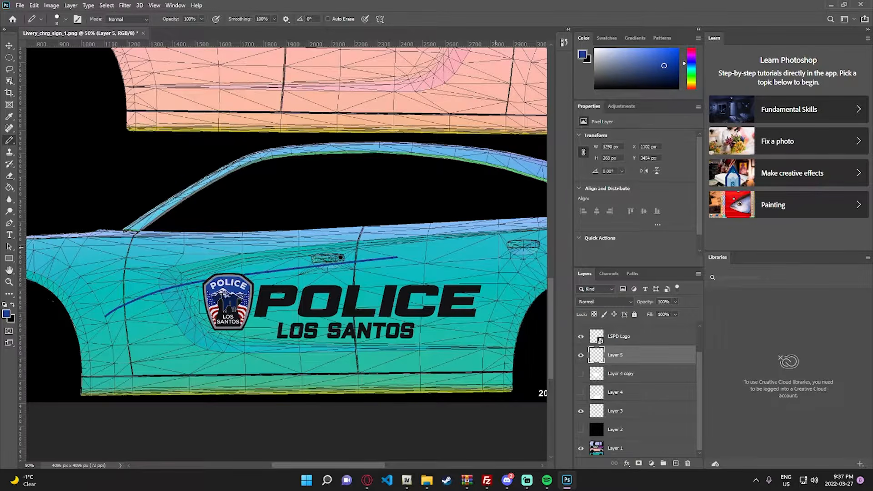
{"action": "key", "text": "ctrl+z"}
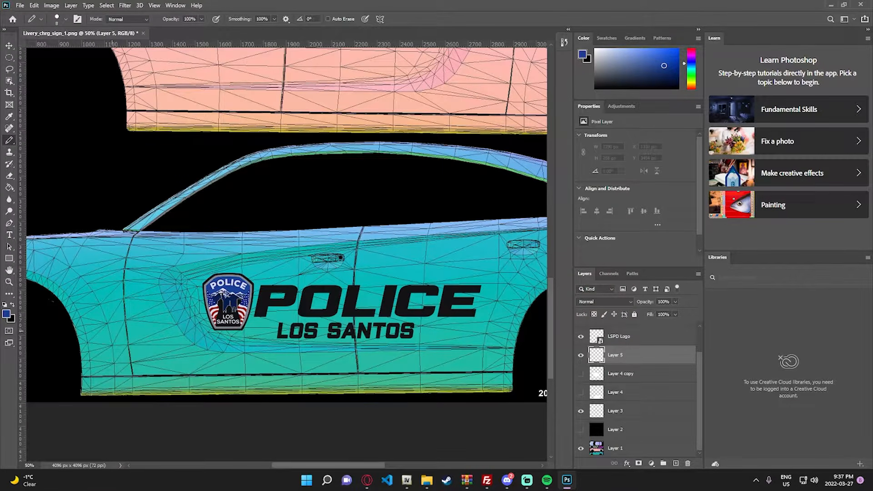
{"action": "mouse_move", "coordinate": [109, 329]}
{"action": "left_mouse_down"}
{"action": "mouse_move", "coordinate": [159, 295]}
{"action": "mouse_move", "coordinate": [240, 264]}
{"action": "mouse_move", "coordinate": [390, 245]}
{"action": "left_mouse_up"}
{"action": "key", "text": "ctrl+z"}
- Try to draw two blue curved lines from the front fender across the doors, undoing both strokes
{"action": "mouse_move", "coordinate": [112, 338]}
{"action": "left_mouse_down"}
{"action": "mouse_move", "coordinate": [168, 305]}
{"action": "mouse_move", "coordinate": [249, 278]}
{"action": "mouse_move", "coordinate": [368, 270]}
{"action": "left_mouse_up"}
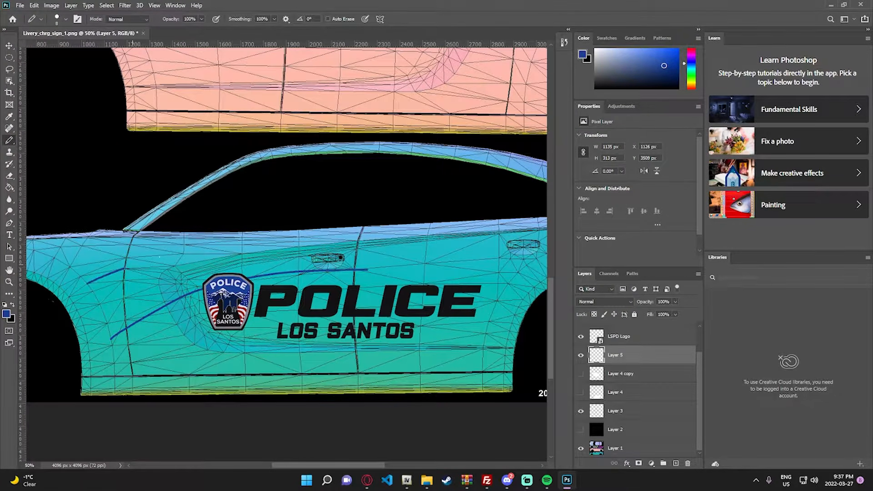
{"action": "mouse_move", "coordinate": [125, 270]}
{"action": "left_mouse_down"}
{"action": "mouse_move", "coordinate": [286, 244]}
{"action": "mouse_move", "coordinate": [453, 248]}
{"action": "left_mouse_up"}
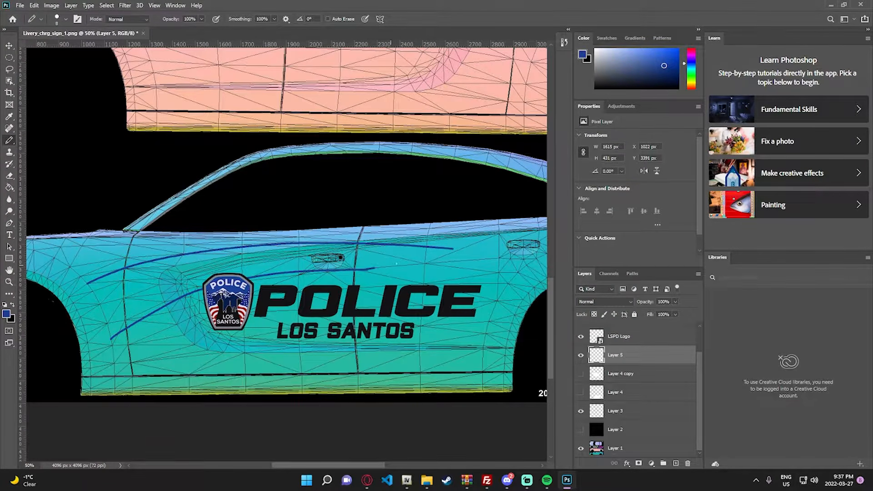
{"action": "key", "text": "ctrl+z"}
{"action": "key", "text": "ctrl+z"}
{"action": "key", "text": "ctrl+z"}
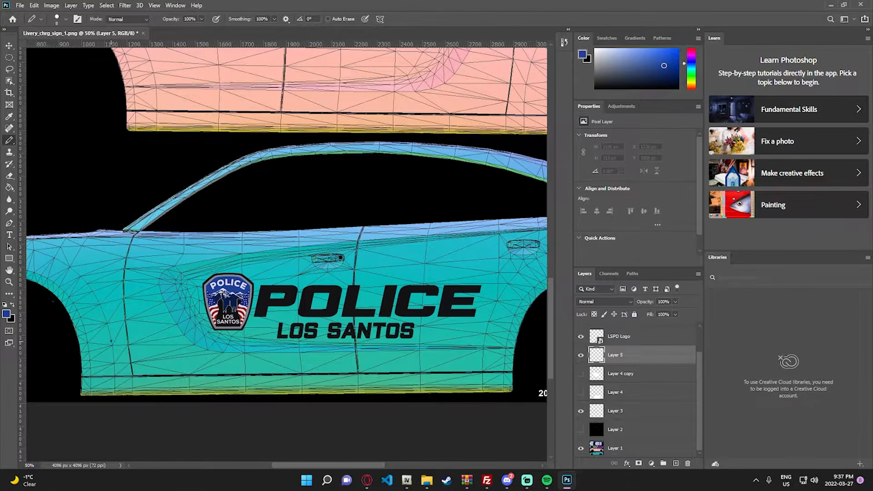
- Draw two blue curved Pencil lines from the front fender across the front door and join their ends at a point on the rear door
{"action": "mouse_move", "coordinate": [111, 342]}
{"action": "left_mouse_down"}
{"action": "mouse_move", "coordinate": [202, 287]}
{"action": "mouse_move", "coordinate": [291, 265]}
{"action": "mouse_move", "coordinate": [389, 261]}
{"action": "left_mouse_up"}
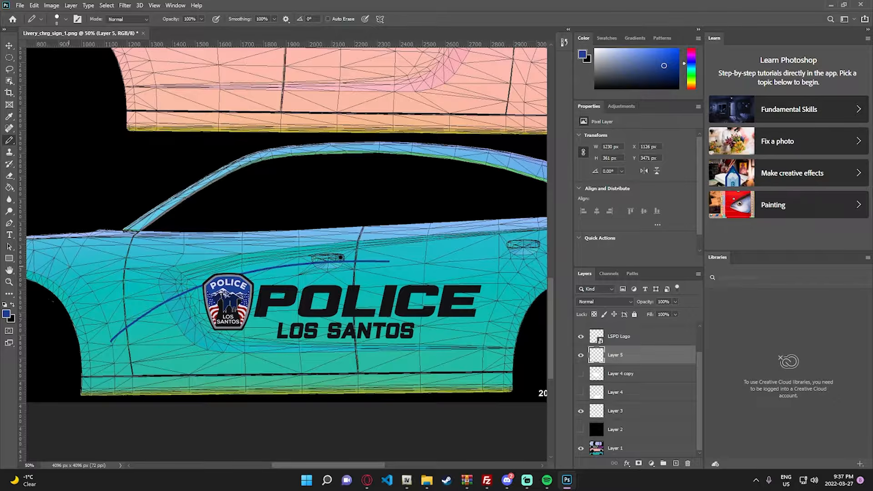
{"action": "mouse_move", "coordinate": [68, 266]}
{"action": "left_mouse_down"}
{"action": "mouse_move", "coordinate": [192, 236]}
{"action": "mouse_move", "coordinate": [289, 234]}
{"action": "mouse_move", "coordinate": [353, 245]}
{"action": "left_mouse_up"}
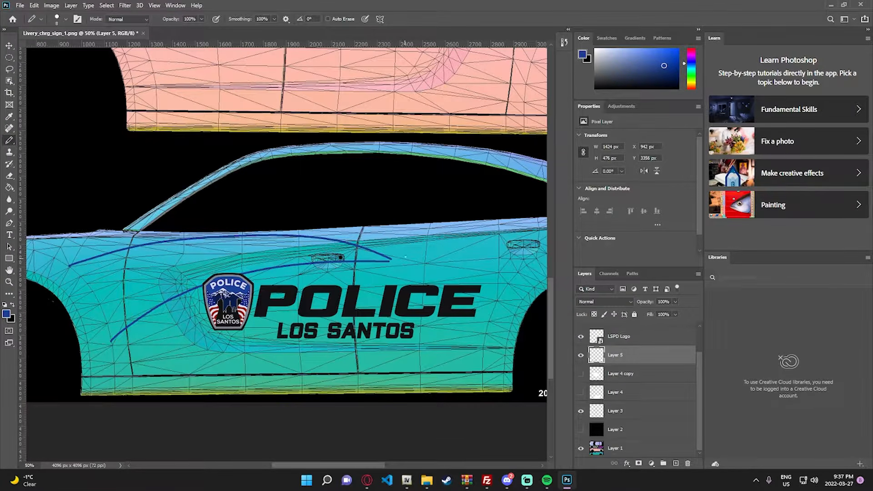
{"action": "key", "text": "z"}
{"action": "left_click", "coordinate": [418, 250]}
{"action": "left_click", "coordinate": [417, 251]}
{"action": "left_click", "coordinate": [417, 250]}
{"action": "left_click", "coordinate": [418, 251]}
{"action": "key", "text": "b"}
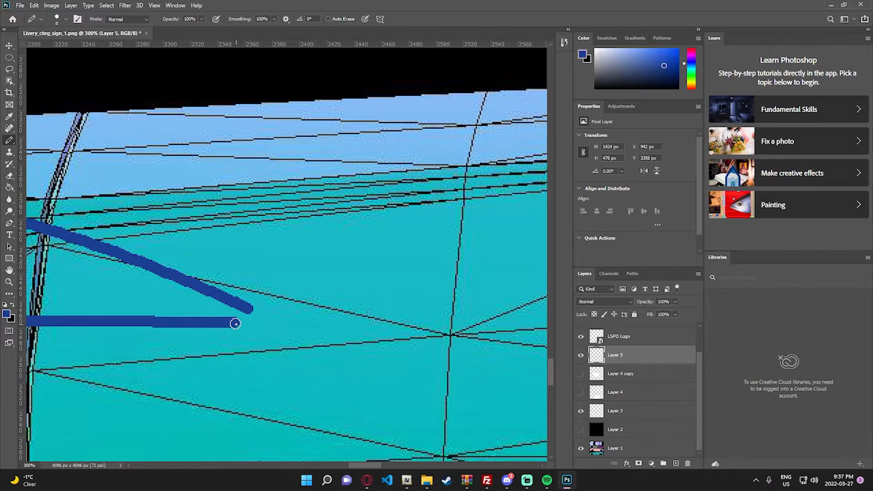
{"action": "left_click_drag", "start_coordinate": [234, 323], "coordinate": [249, 311]}
- Try to fill the outlined stripe with blue before its front end is closed, undoing the fill
{"action": "left_click", "coordinate": [205, 309]}
{"action": "key", "text": "z"}
{"action": "right_click", "coordinate": [220, 310]}
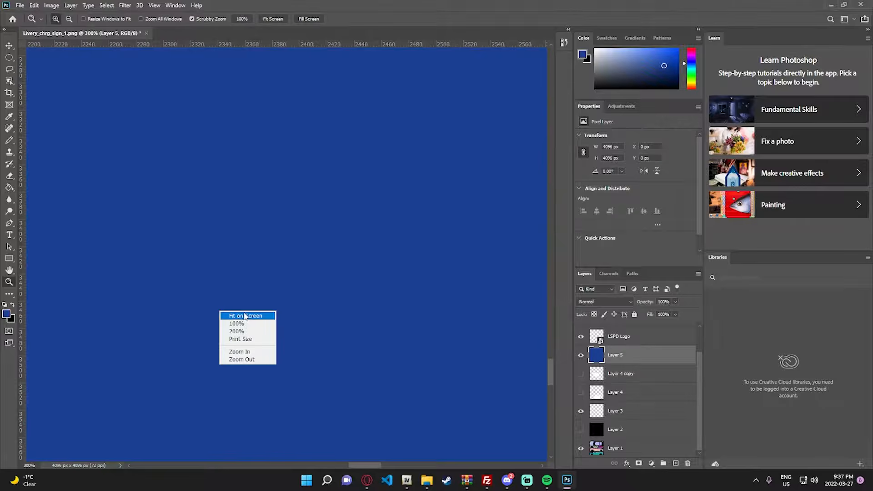
{"action": "left_click", "coordinate": [218, 293]}
{"action": "key", "text": "ctrl+z"}
{"action": "key", "text": "g"}
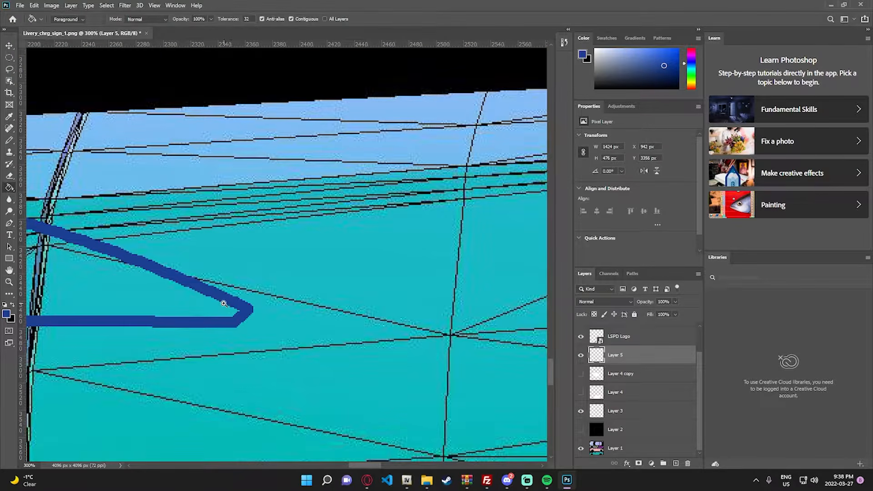
- Erase the rough tips at the front fender ends of the upper and lower stripe lines
{"action": "key", "text": "z"}
{"action": "right_click", "coordinate": [219, 301]}
{"action": "left_click", "coordinate": [227, 305]}
{"action": "left_click", "coordinate": [173, 438]}
{"action": "left_click_drag", "start_coordinate": [173, 438], "coordinate": [167, 256]}
{"action": "key", "text": "b"}
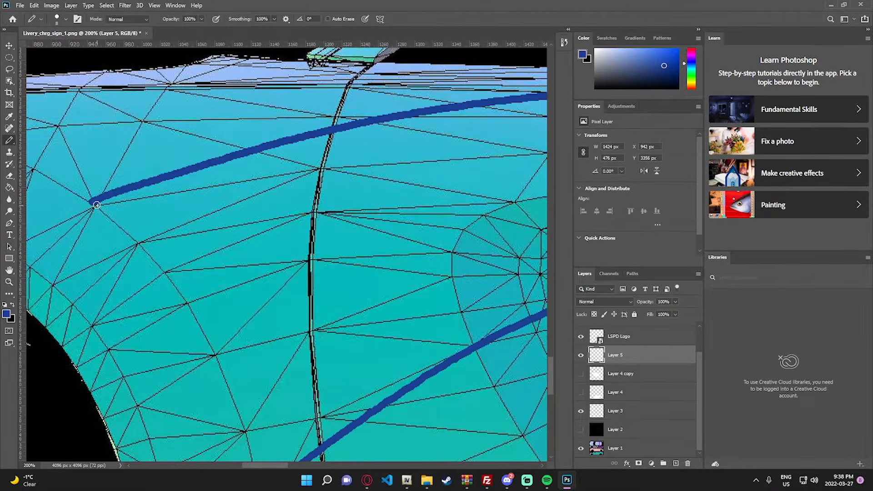
{"action": "key", "text": "e"}
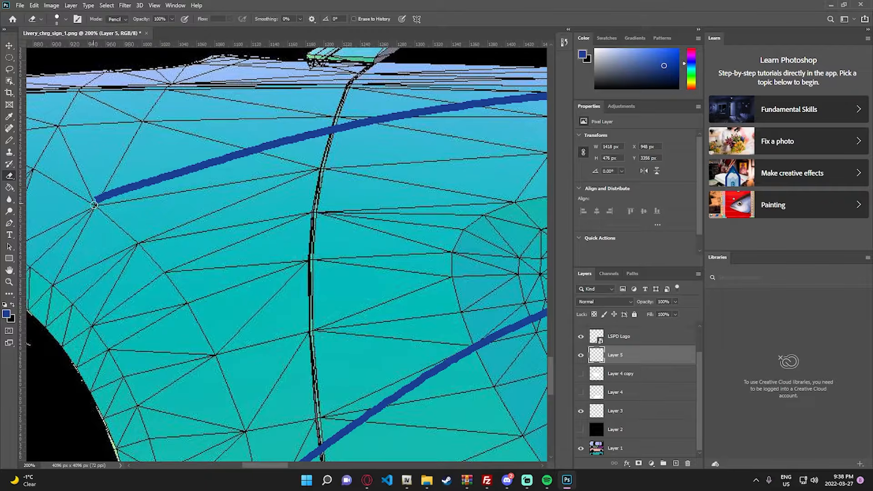
{"action": "scroll", "coordinate": [94, 205], "scroll_direction": "down", "scroll_amount": 3}
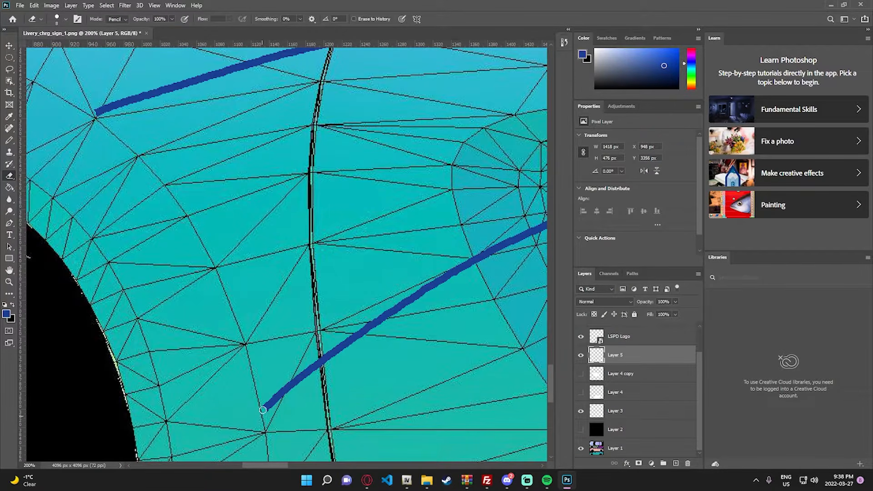
- Draw a blue Pencil edge along the fender's curved mesh line, joining the front ends of the upper and lower stripe lines
{"action": "key", "text": "b"}
{"action": "key", "text": "z"}
{"action": "triple_click", "coordinate": [70, 109]}
{"action": "key", "text": "b"}
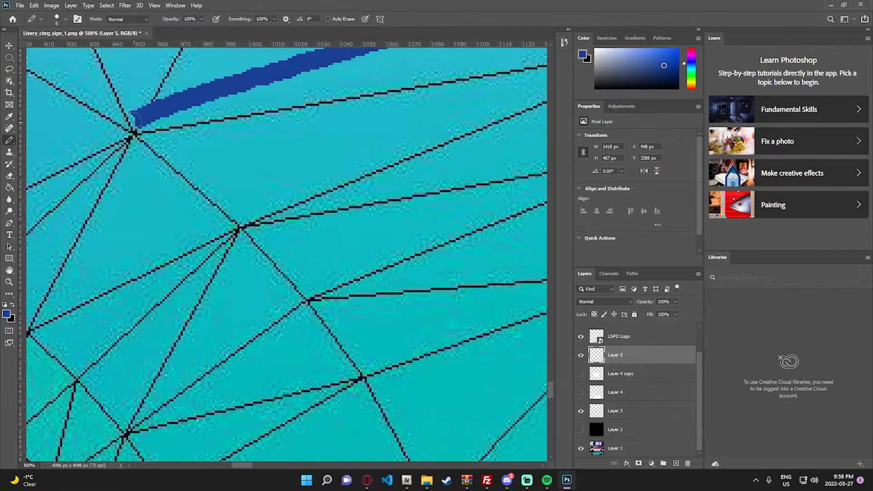
{"action": "left_click_drag", "start_coordinate": [131, 122], "coordinate": [167, 148]}
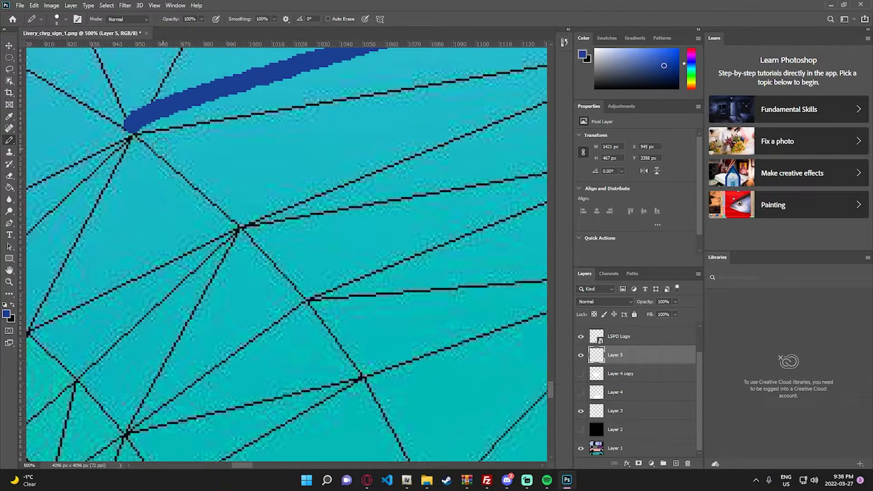
{"action": "left_click", "coordinate": [205, 183], "text": "shift"}
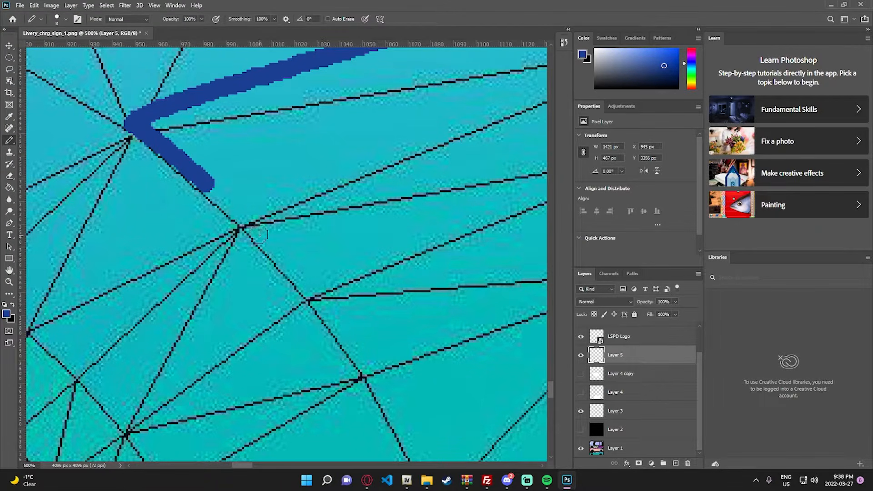
{"action": "left_click", "coordinate": [259, 235], "text": "shift"}
{"action": "scroll", "coordinate": [273, 241], "scroll_direction": "down", "scroll_amount": 2}
{"action": "left_click", "coordinate": [314, 248], "text": "shift"}
{"action": "scroll", "coordinate": [328, 253], "scroll_direction": "down", "scroll_amount": 2}
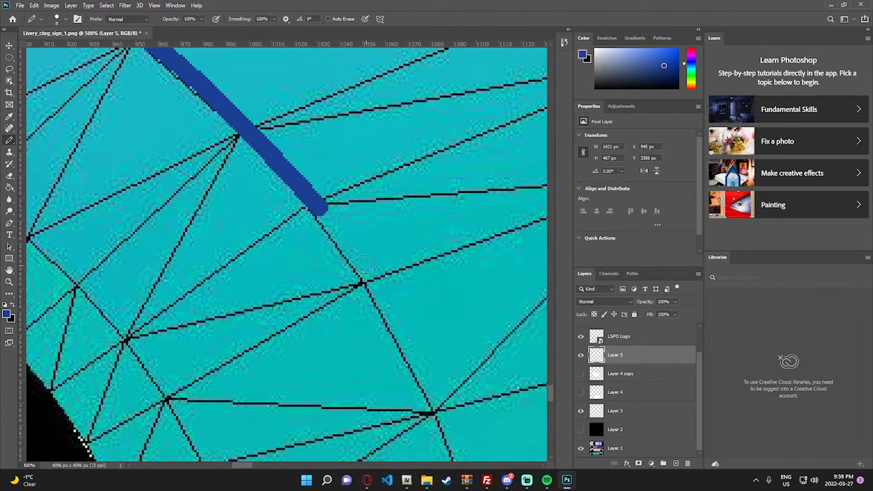
{"action": "left_click", "coordinate": [364, 271], "text": "shift"}
{"action": "left_click", "coordinate": [402, 337], "text": "shift"}
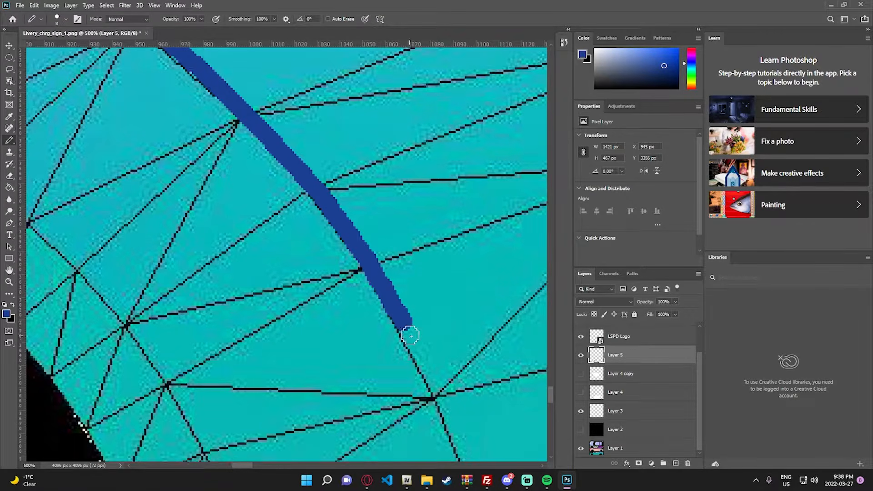
{"action": "scroll", "coordinate": [403, 336], "scroll_direction": "down", "scroll_amount": 3}
{"action": "scroll", "coordinate": [257, 465], "scroll_direction": "right", "scroll_amount": 3}
{"action": "scroll", "coordinate": [257, 465], "scroll_direction": "right", "scroll_amount": 2}
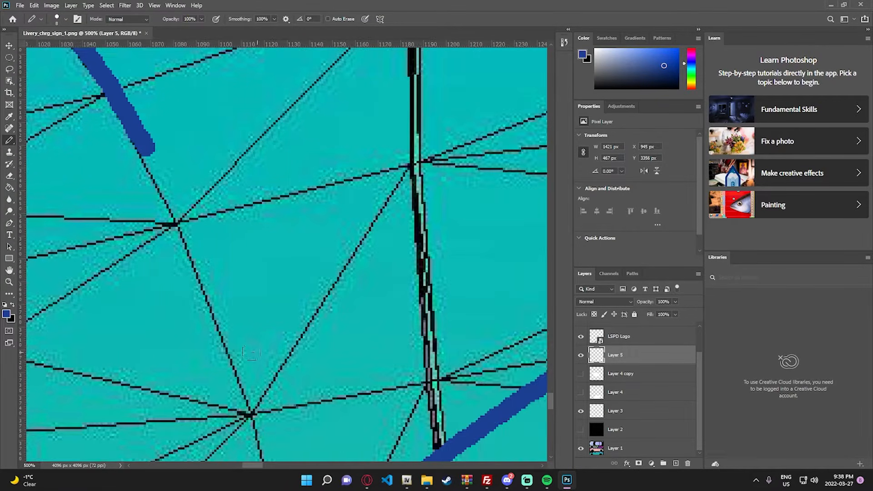
{"action": "left_click", "coordinate": [238, 360], "text": "shift"}
{"action": "scroll", "coordinate": [238, 359], "scroll_direction": "down", "scroll_amount": 3}
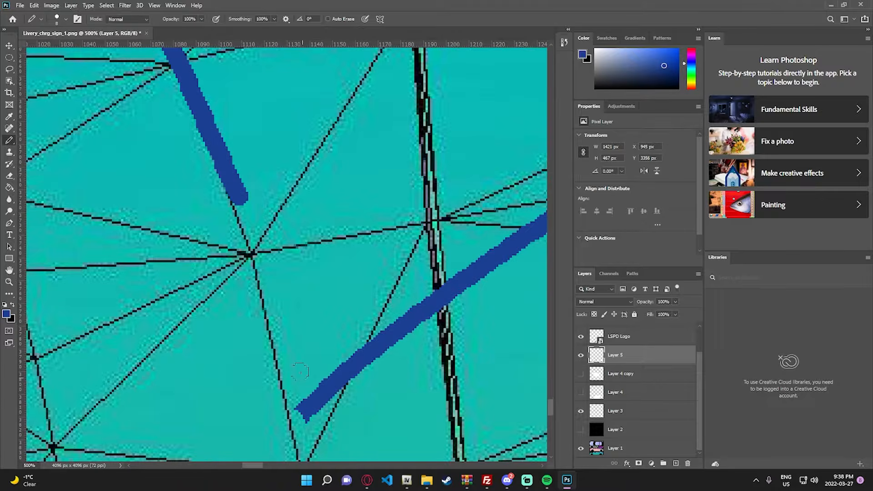
{"action": "left_click", "coordinate": [278, 338], "text": "shift"}
{"action": "scroll", "coordinate": [278, 339], "scroll_direction": "down", "scroll_amount": 1}
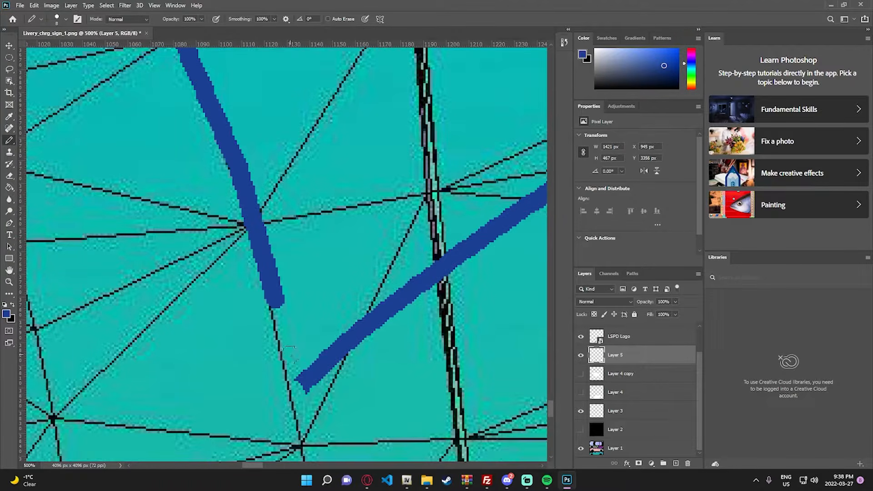
{"action": "left_click", "coordinate": [298, 386], "text": "shift"}
- Fill the closed stripe outline on the front fender and doors with the foreground blue
{"action": "key", "text": "z"}
{"action": "right_click", "coordinate": [320, 341]}
{"action": "left_click", "coordinate": [337, 347]}
{"action": "left_click", "coordinate": [264, 417]}
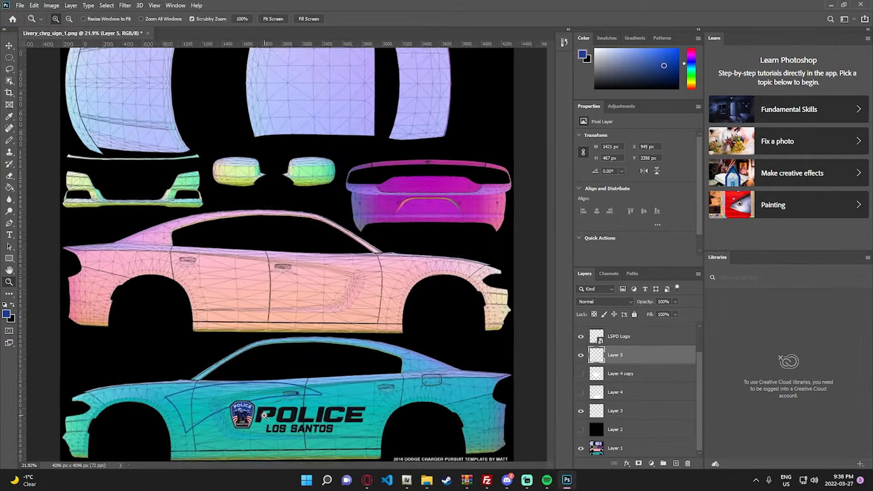
{"action": "left_click", "coordinate": [260, 416]}
{"action": "key", "text": "b"}
{"action": "key", "text": "g"}
{"action": "left_click", "coordinate": [209, 400]}
{"action": "scroll", "coordinate": [360, 283], "scroll_direction": "down", "scroll_amount": 2}
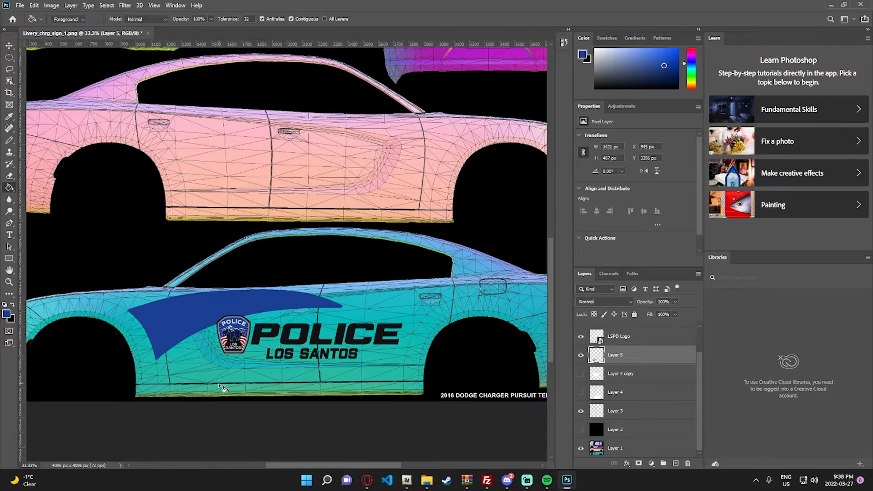
- Switch to File Explorer, open the Chevrons folder inside Liveries and select the FREEBEE!!! Dial 911 PSD file
{"action": "key", "text": "z"}
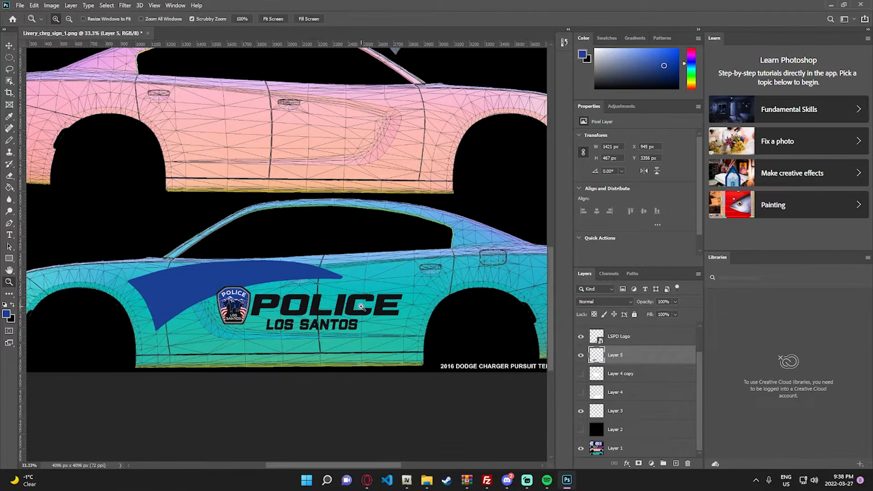
{"action": "right_click", "coordinate": [358, 303]}
{"action": "left_click", "coordinate": [377, 310]}
{"action": "left_click", "coordinate": [295, 421]}
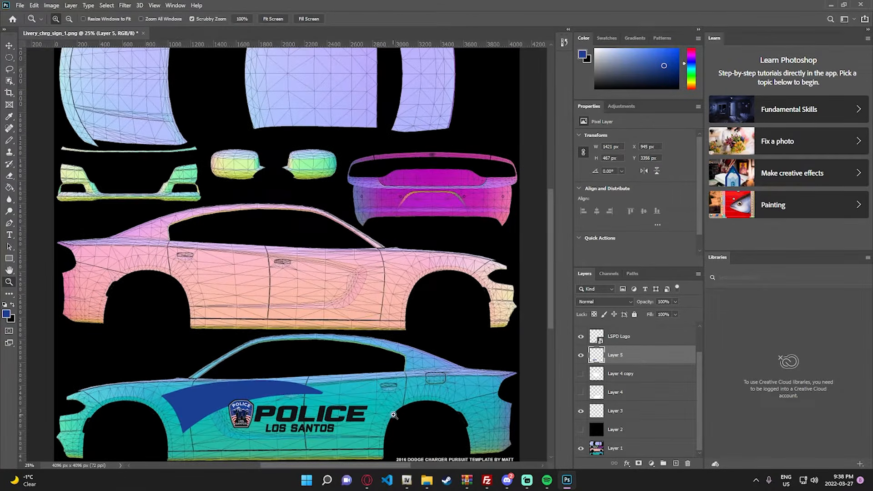
{"action": "left_click", "coordinate": [426, 480]}
{"action": "left_click", "coordinate": [385, 107]}
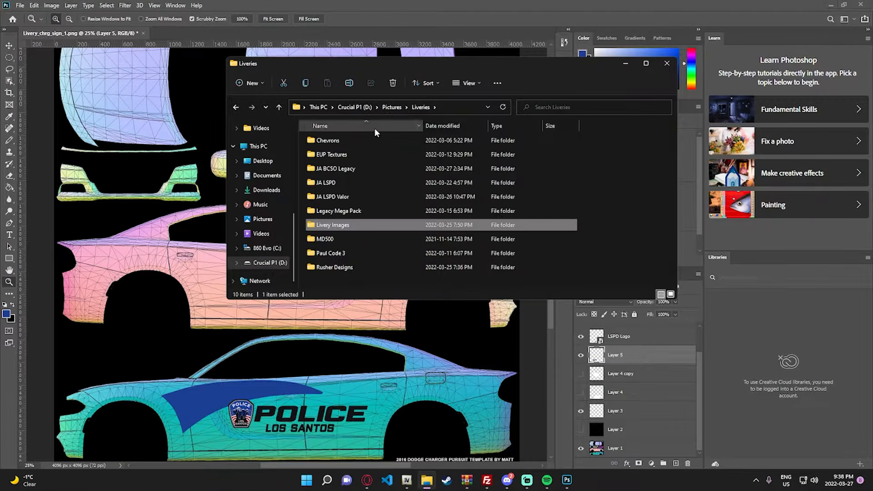
{"action": "double_click", "coordinate": [345, 140]}
{"action": "scroll", "coordinate": [445, 199], "scroll_direction": "down", "scroll_amount": 1}
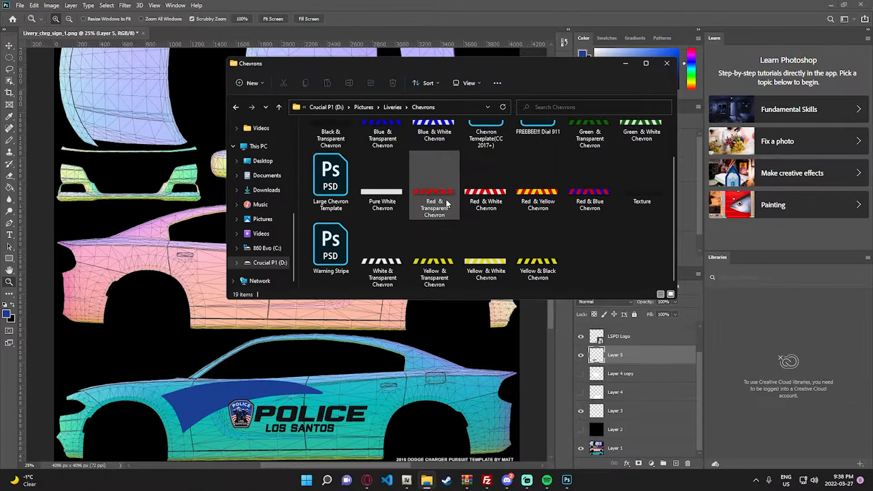
{"action": "scroll", "coordinate": [445, 199], "scroll_direction": "up", "scroll_amount": 1}
{"action": "left_click", "coordinate": [549, 150]}
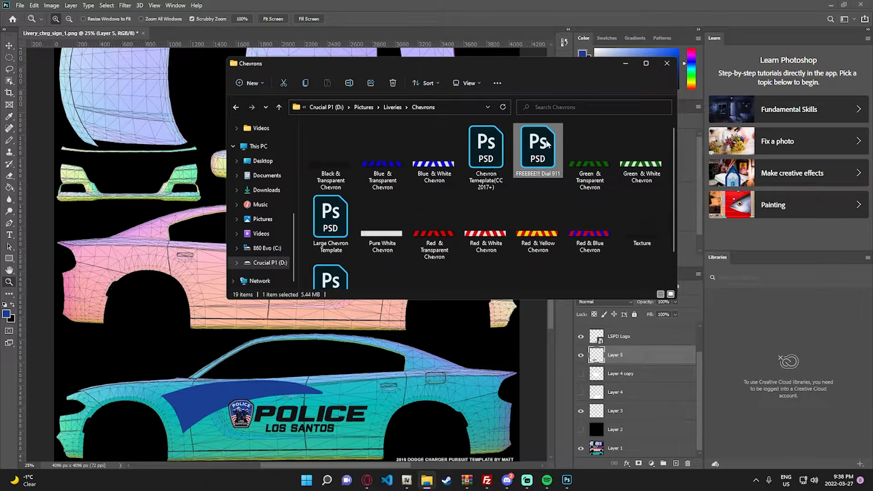
- Place the Dial 911 file in the livery, scaled to about 263 × 96 px on the rear quarter panel behind the fuel door
{"action": "left_click_drag", "start_coordinate": [547, 142], "coordinate": [437, 391]}
{"action": "left_click_drag", "start_coordinate": [247, 234], "coordinate": [470, 388]}
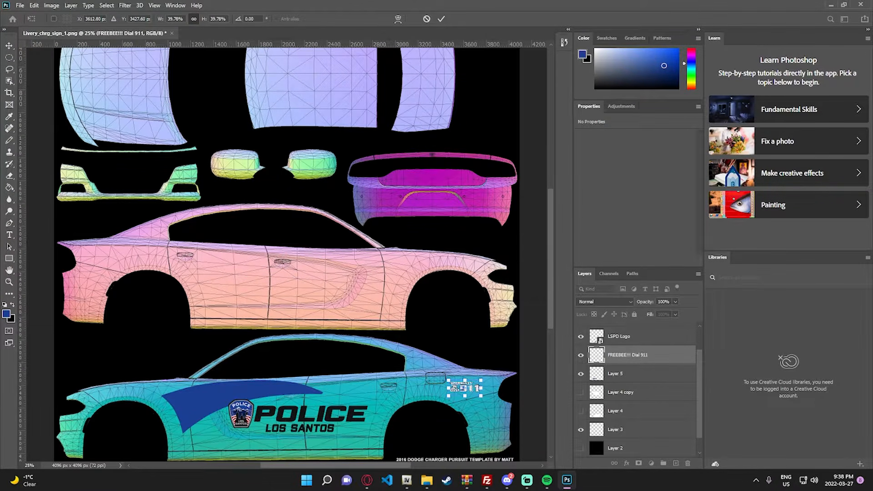
{"action": "key", "text": "Return"}
- Move the Dial 911 decal slightly rearward and up on the rear quarter panel, to about X 3557 px, Y 3356 px
{"action": "key", "text": "z"}
{"action": "left_click", "coordinate": [524, 393]}
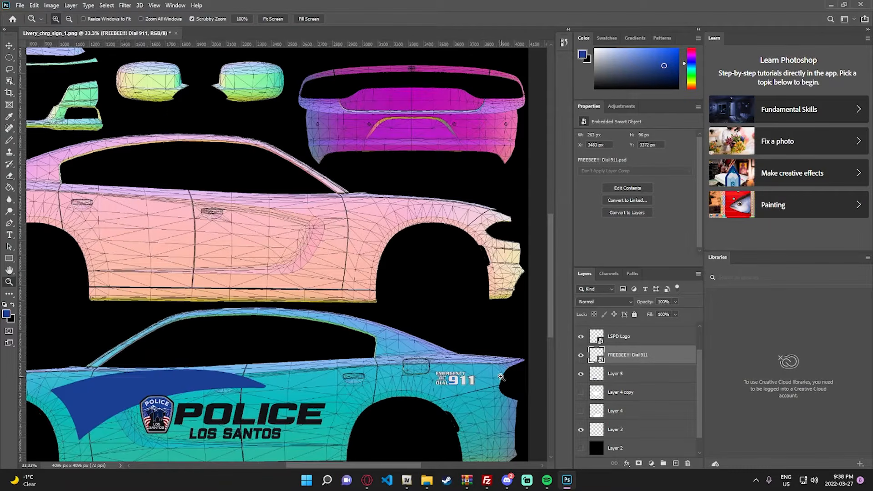
{"action": "scroll", "coordinate": [497, 374], "scroll_direction": "down", "scroll_amount": 1}
{"action": "left_click", "coordinate": [489, 347]}
{"action": "left_click", "coordinate": [484, 340]}
{"action": "right_click", "coordinate": [445, 337]}
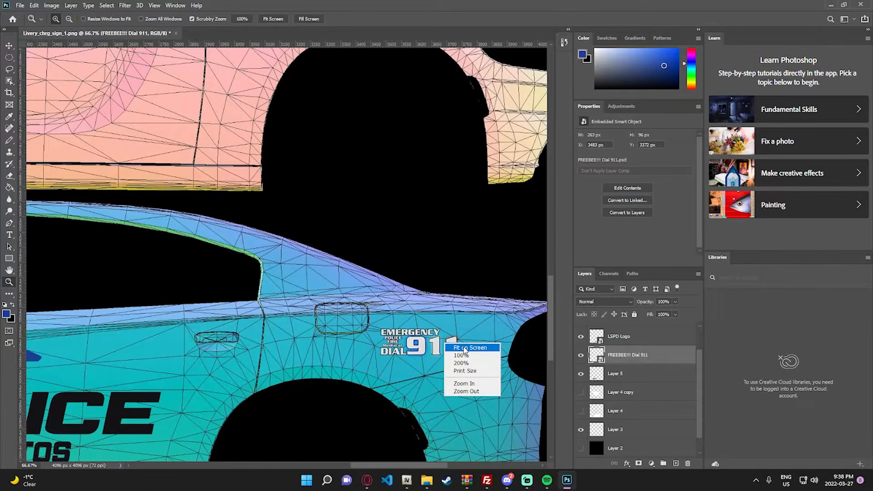
{"action": "left_click", "coordinate": [458, 347]}
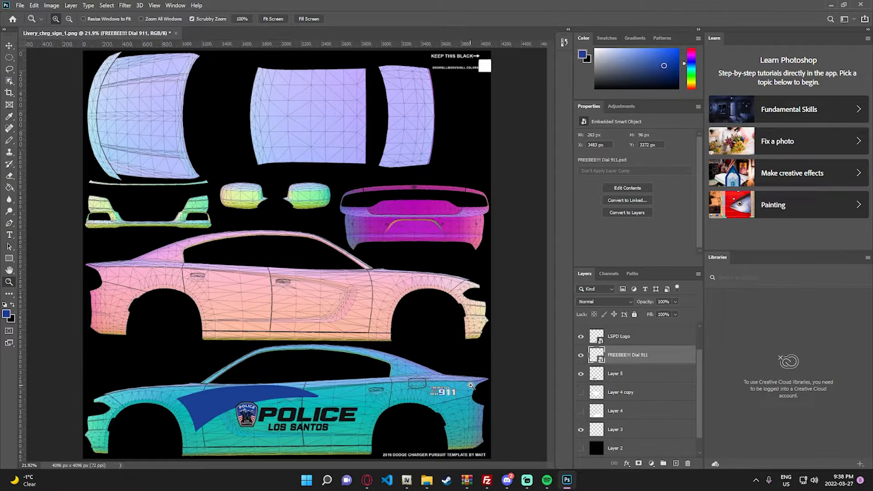
{"action": "left_click", "coordinate": [472, 385]}
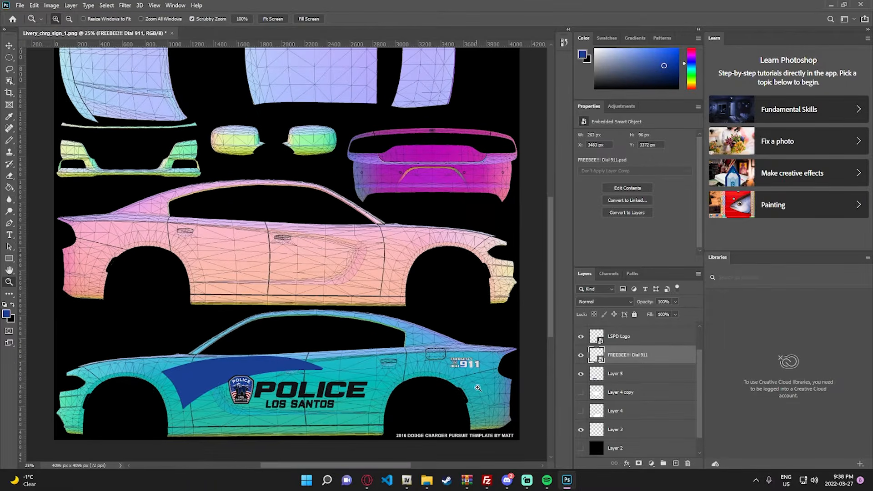
{"action": "left_click", "coordinate": [492, 378]}
{"action": "left_click", "coordinate": [492, 377]}
{"action": "key", "text": "v"}
{"action": "left_click_drag", "start_coordinate": [438, 362], "coordinate": [455, 358]}
- Examine the Dial 911 decal's placement on the whole template and close up on the rear quarter panel
{"action": "key", "text": "z"}
{"action": "right_click", "coordinate": [456, 358]}
{"action": "left_click", "coordinate": [467, 369]}
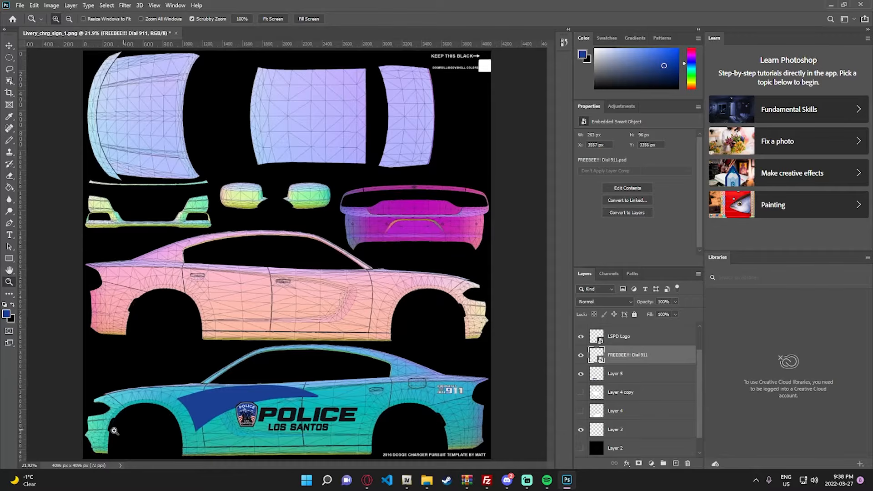
{"action": "left_click", "coordinate": [491, 354]}
{"action": "left_click", "coordinate": [492, 354]}
{"action": "left_click", "coordinate": [492, 353]}
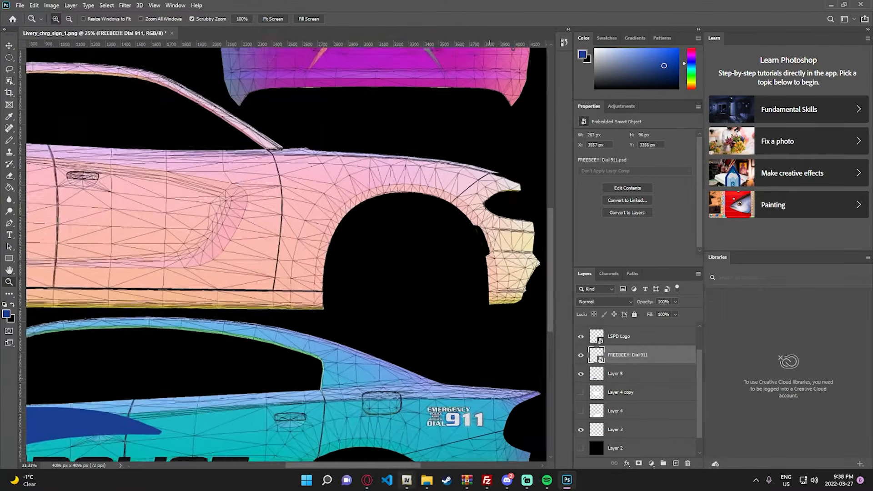
{"action": "scroll", "coordinate": [446, 334], "scroll_direction": "down", "scroll_amount": 2}
{"action": "left_click", "coordinate": [397, 314]}
{"action": "scroll", "coordinate": [396, 314], "scroll_direction": "down", "scroll_amount": 1}
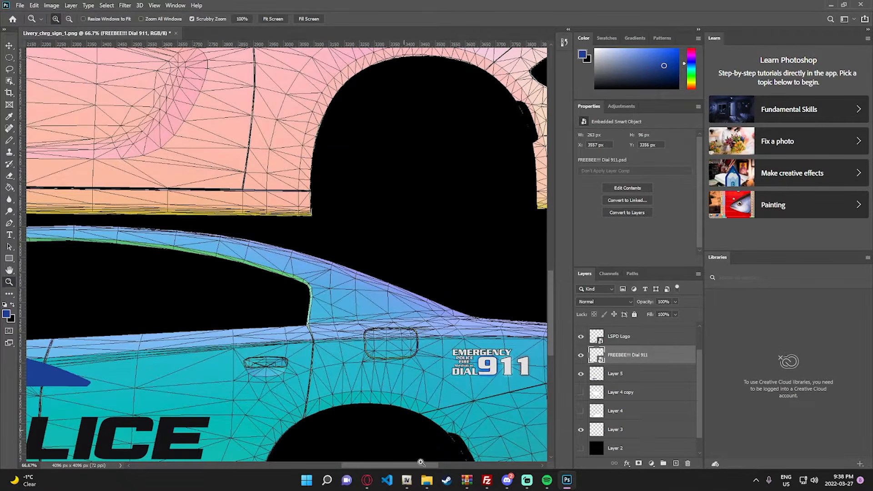
- Switch to File Explorer, open the Livery Images folder inside Liveries and place the American Flag Icon image in the Photoshop livery
{"action": "left_click", "coordinate": [426, 481]}
{"action": "left_click", "coordinate": [395, 109]}
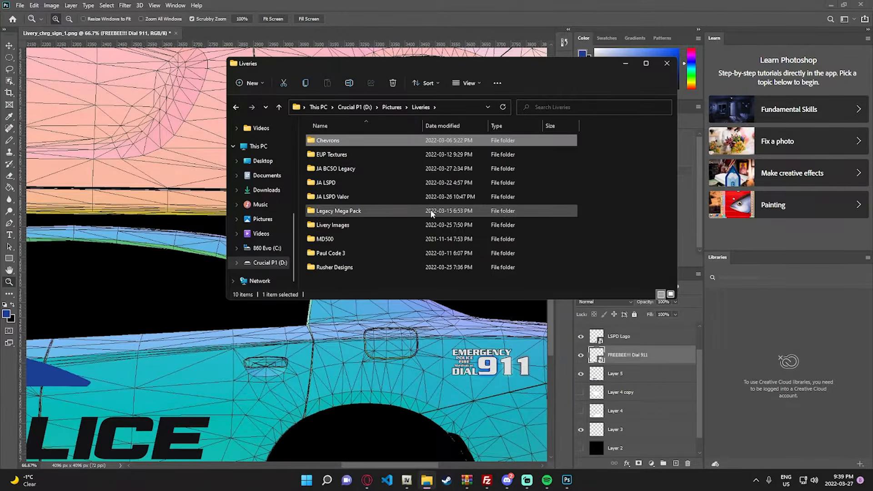
{"action": "double_click", "coordinate": [360, 226]}
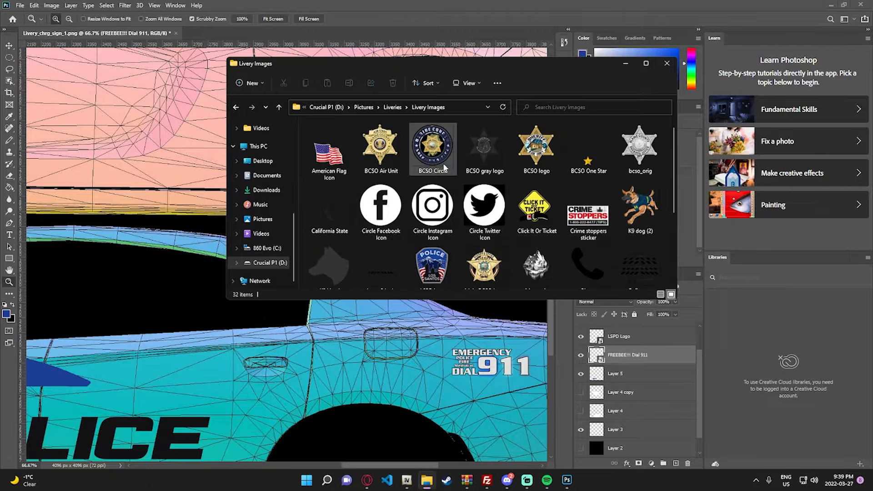
{"action": "left_click_drag", "start_coordinate": [339, 154], "coordinate": [417, 340]}
{"action": "key", "text": "Return"}
{"action": "key", "text": "v"}
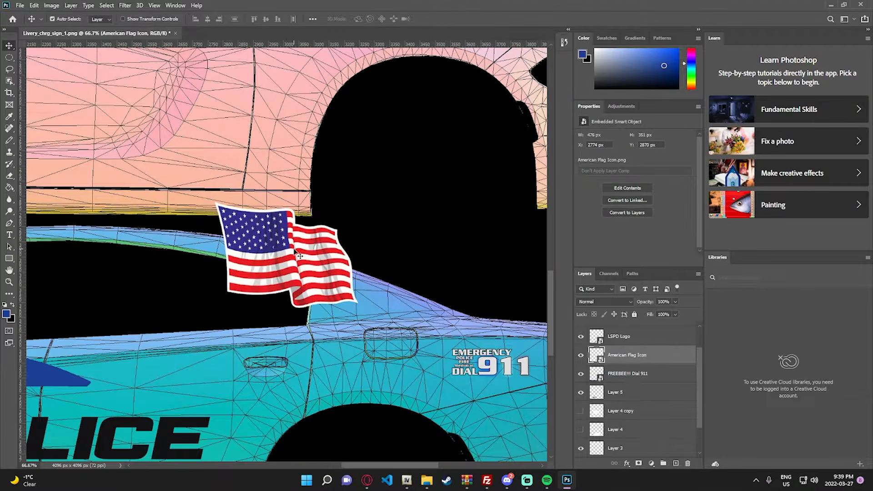
- Scale the American flag to about 86 × 64 px and position it on the rear roof pillar behind the side window
{"action": "key", "text": "ctrl+t"}
{"action": "left_click_drag", "start_coordinate": [186, 199], "coordinate": [362, 275]}
{"action": "left_click_drag", "start_coordinate": [372, 306], "coordinate": [342, 293]}
{"action": "left_click", "coordinate": [9, 46]}
- Check the flag against the black Layer 2 and add the text 0402 in white (ffffff) by the flag on the rear pillar
{"action": "key", "text": "t"}
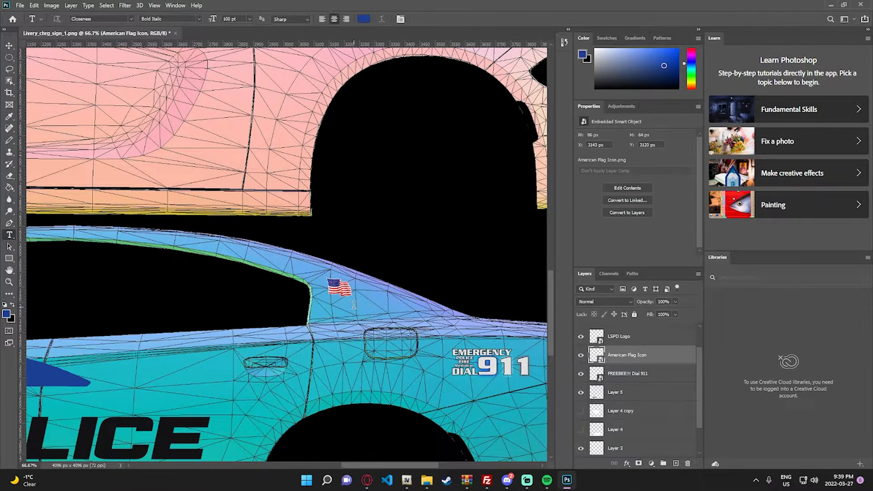
{"action": "scroll", "coordinate": [650, 401], "scroll_direction": "down", "scroll_amount": 2}
{"action": "left_click", "coordinate": [581, 431]}
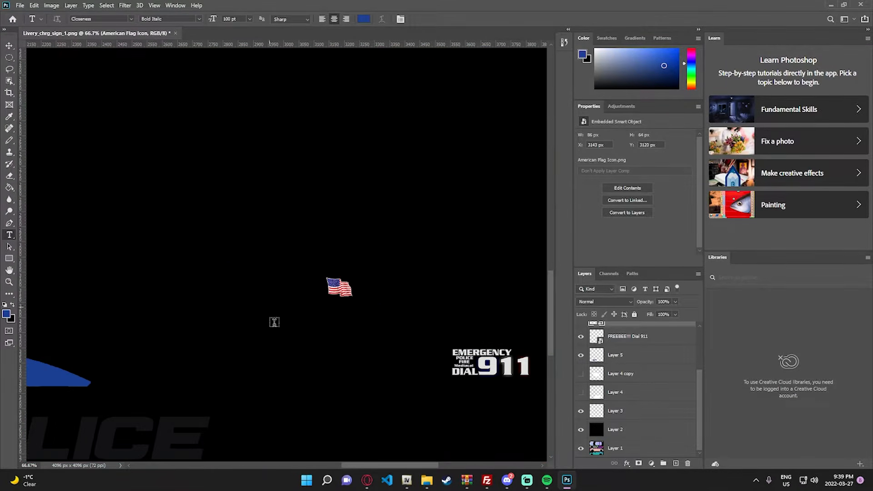
{"action": "left_click", "coordinate": [581, 431]}
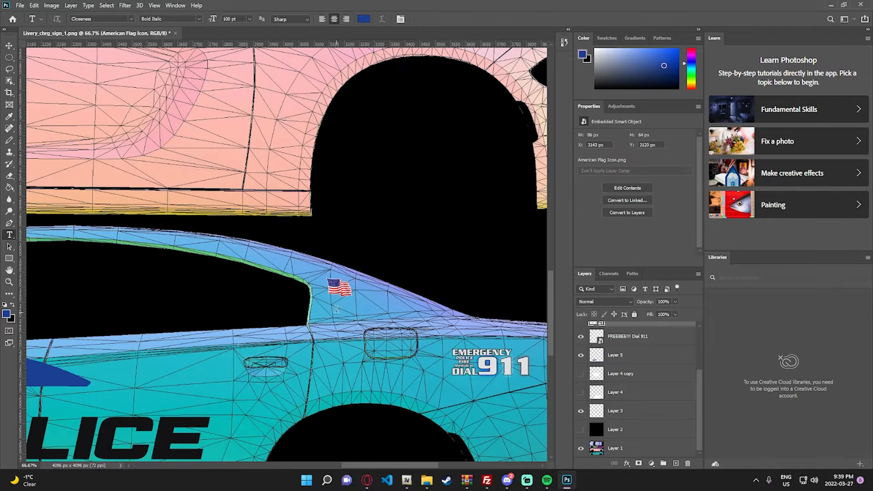
{"action": "left_click", "coordinate": [357, 305]}
{"action": "left_click", "coordinate": [364, 19]}
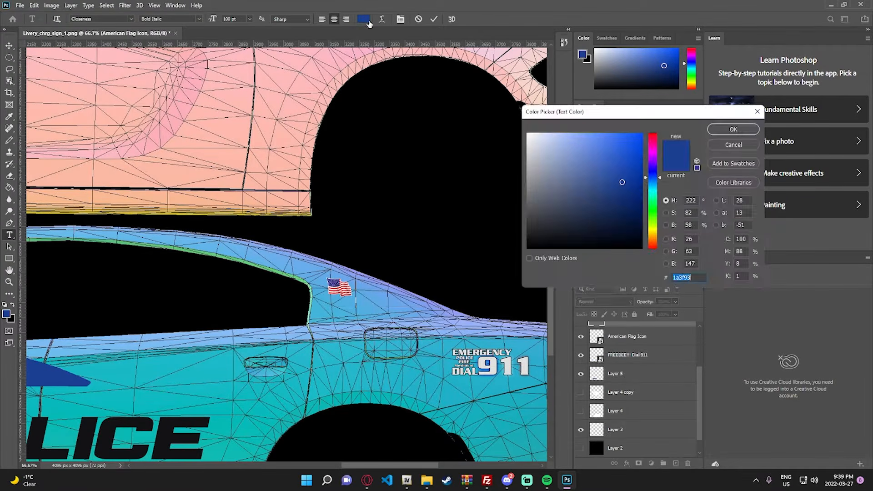
{"action": "type", "text": "ffffff"}
{"action": "left_click", "coordinate": [724, 130]}
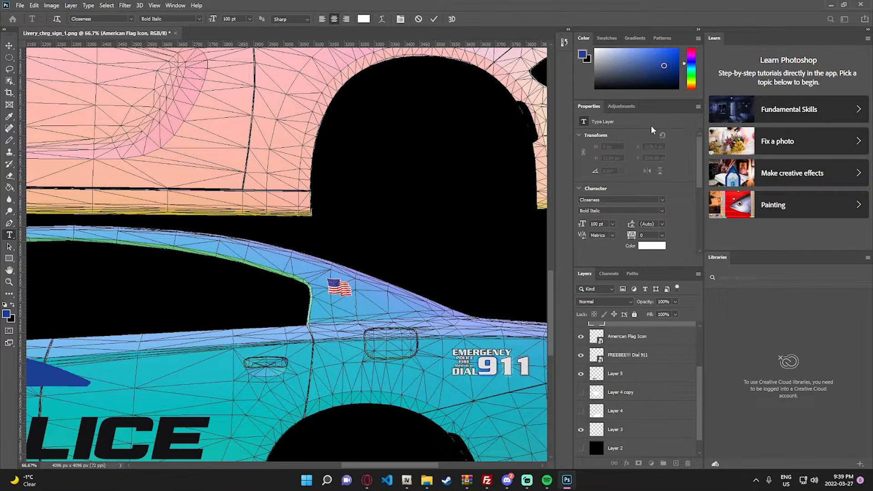
{"action": "type", "text": "0402"}
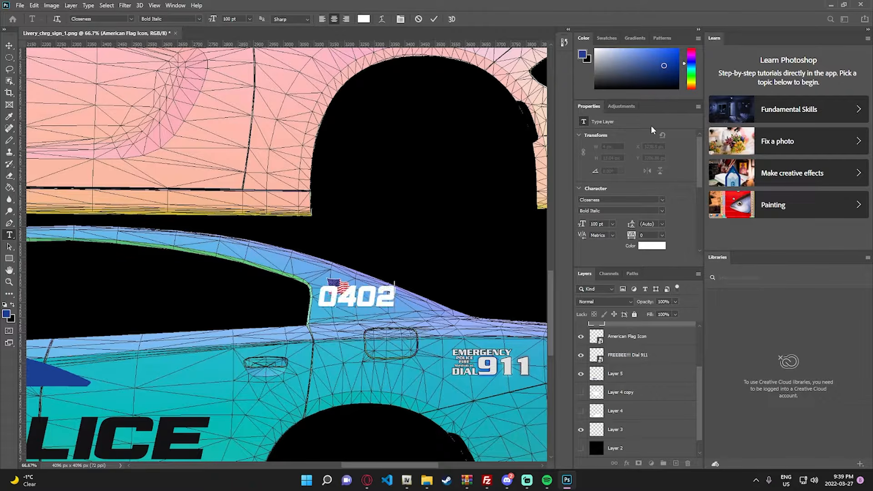
- Set the 0402 text to 50 pt and move it just below the flag, to about X 3213 px, Y 3177 px
{"action": "left_click", "coordinate": [8, 47]}
{"action": "left_click_drag", "start_coordinate": [360, 305], "coordinate": [381, 311]}
{"action": "double_click", "coordinate": [381, 311]}
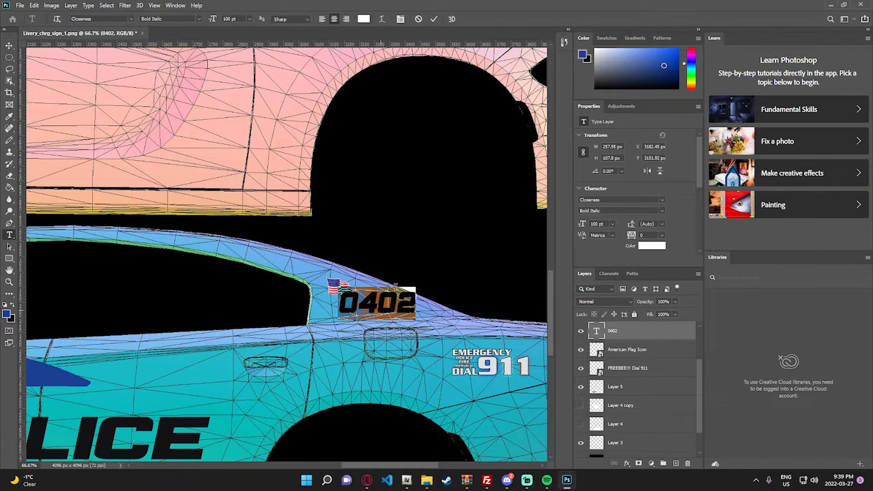
{"action": "type", "text": "50"}
{"action": "key", "text": "Return"}
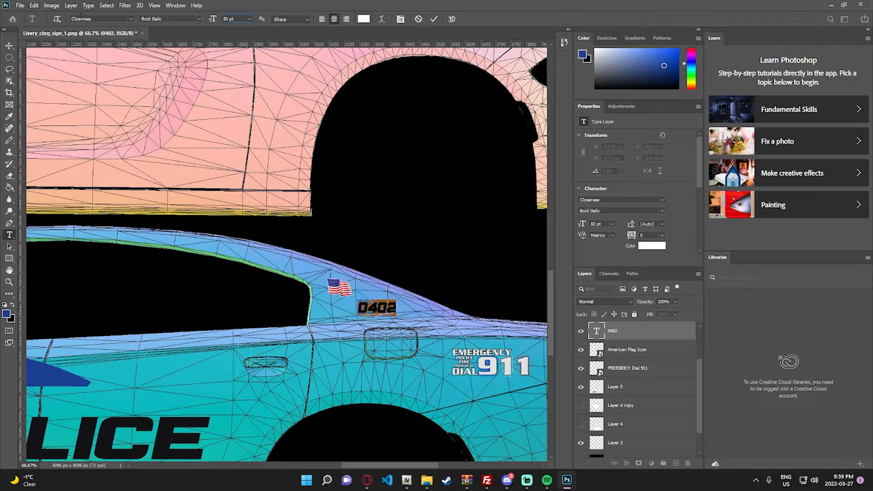
{"action": "left_click", "coordinate": [7, 47]}
{"action": "left_click_drag", "start_coordinate": [378, 311], "coordinate": [368, 306]}
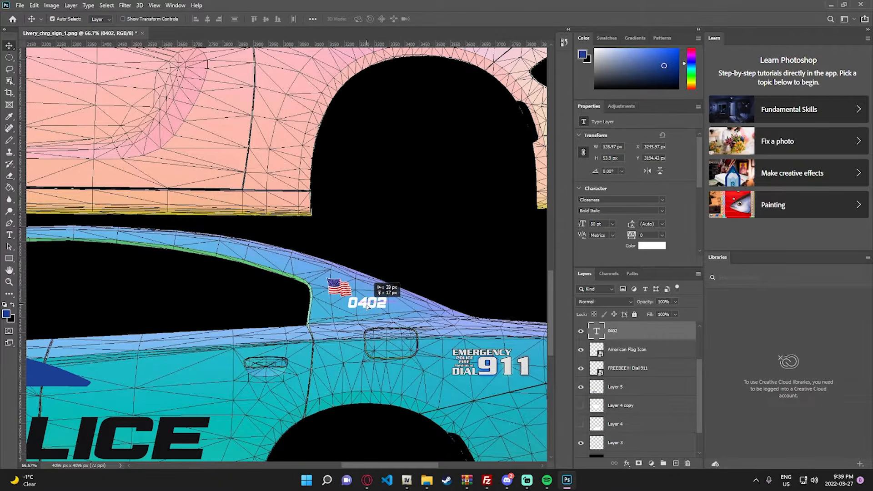
{"action": "key", "text": "z"}
{"action": "right_click", "coordinate": [373, 304]}
{"action": "left_click", "coordinate": [392, 308]}
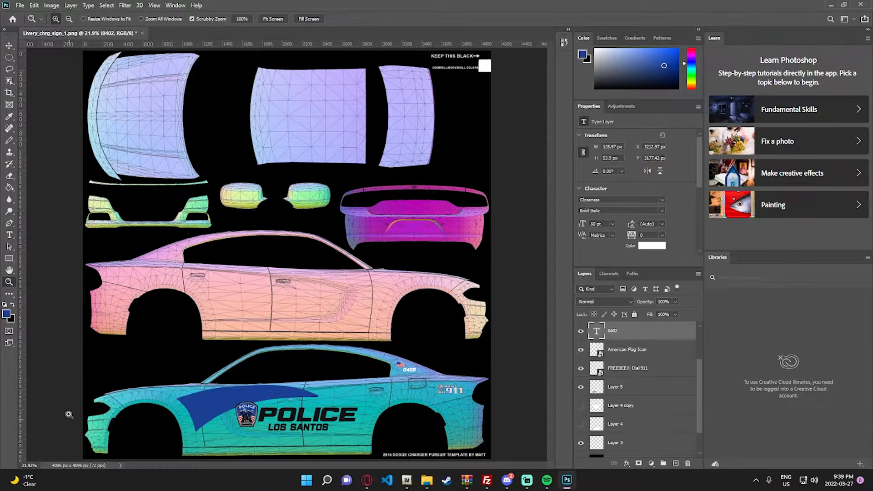
{"action": "scroll", "coordinate": [677, 416], "scroll_direction": "down", "scroll_amount": 2}
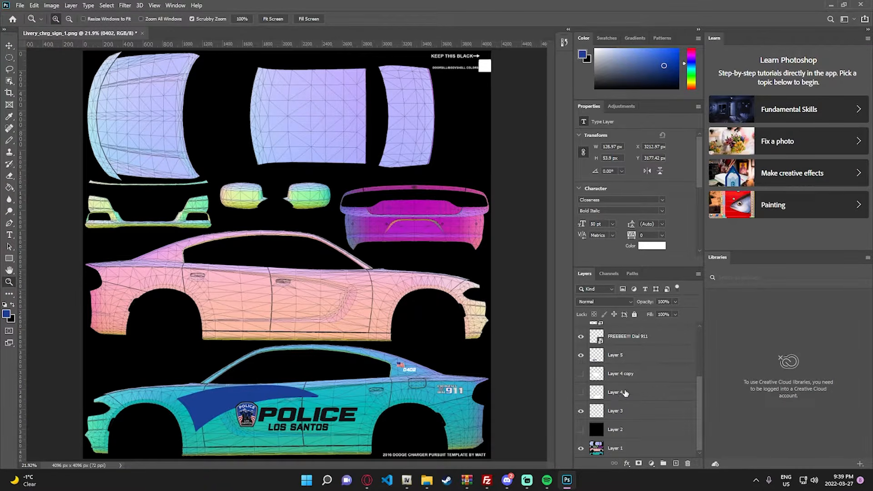
{"action": "left_click", "coordinate": [581, 412]}
{"action": "left_click", "coordinate": [581, 412]}
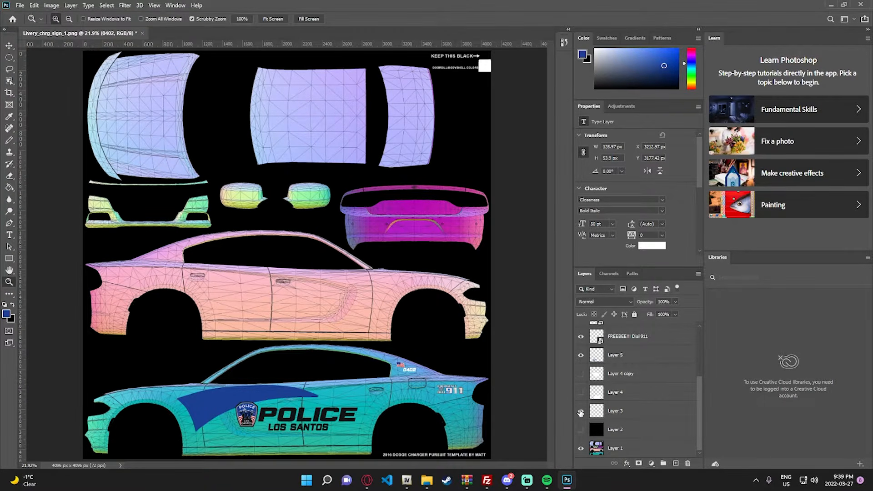
{"action": "left_click", "coordinate": [626, 394]}
{"action": "left_click", "coordinate": [627, 378], "text": "ctrl"}
{"action": "left_click", "coordinate": [635, 359], "text": "ctrl"}
{"action": "left_click", "coordinate": [629, 393], "text": "ctrl"}
{"action": "left_click", "coordinate": [628, 376], "text": "ctrl"}
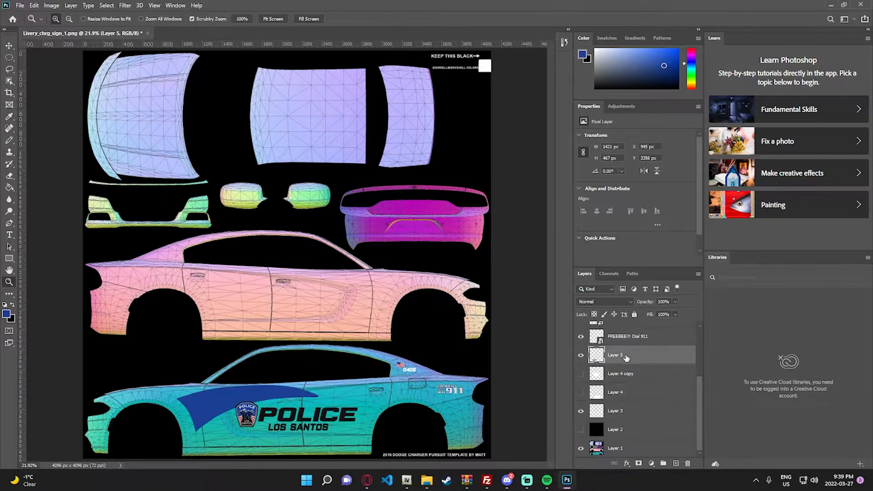
{"action": "left_click", "coordinate": [626, 359], "text": "ctrl"}
{"action": "left_click", "coordinate": [632, 394]}
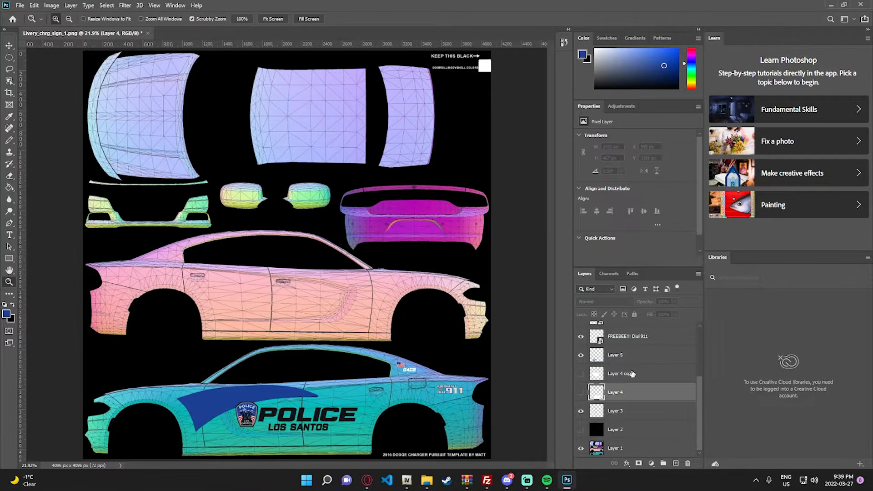
{"action": "left_click", "coordinate": [633, 375], "text": "ctrl"}
{"action": "left_click", "coordinate": [627, 357], "text": "ctrl"}
{"action": "left_click", "coordinate": [628, 391], "text": "ctrl"}
{"action": "left_click", "coordinate": [627, 372], "text": "ctrl"}
{"action": "left_click", "coordinate": [625, 358], "text": "ctrl"}
- Group all livery layers from the LOS SANTOS text down to Layer 4, leaving Layers 1 to 3 outside
{"action": "left_click", "coordinate": [627, 394], "text": "ctrl"}
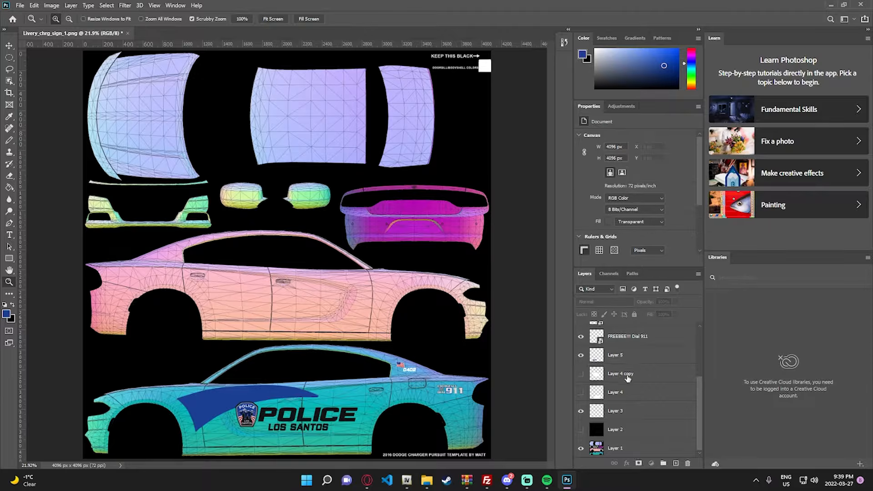
{"action": "left_click", "coordinate": [629, 378], "text": "ctrl"}
{"action": "left_click", "coordinate": [631, 360], "text": "ctrl"}
{"action": "scroll", "coordinate": [632, 365], "scroll_direction": "up", "scroll_amount": 1}
{"action": "left_click", "coordinate": [629, 394], "text": "ctrl"}
{"action": "left_click", "coordinate": [629, 375], "text": "ctrl"}
{"action": "left_click", "coordinate": [629, 358], "text": "ctrl"}
{"action": "left_click", "coordinate": [631, 341], "text": "ctrl"}
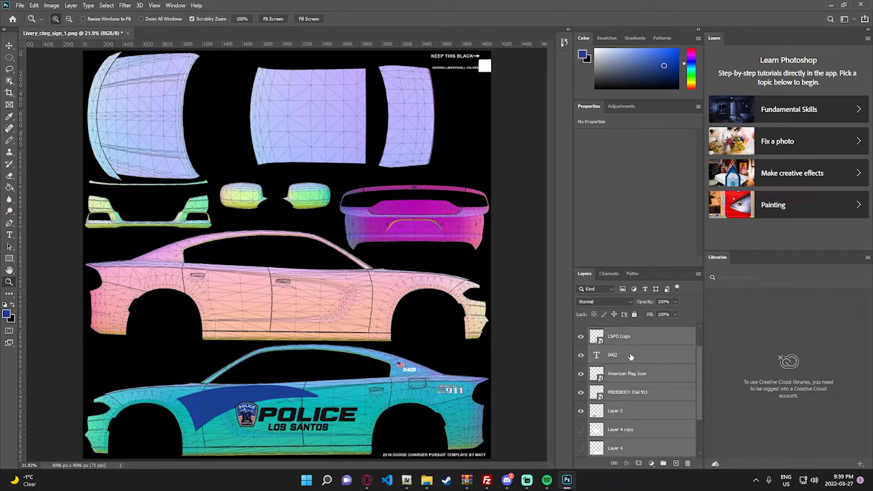
{"action": "scroll", "coordinate": [637, 374], "scroll_direction": "up", "scroll_amount": 1}
{"action": "left_click", "coordinate": [628, 353], "text": "ctrl"}
{"action": "left_click", "coordinate": [626, 337], "text": "ctrl"}
{"action": "scroll", "coordinate": [648, 385], "scroll_direction": "down", "scroll_amount": 2}
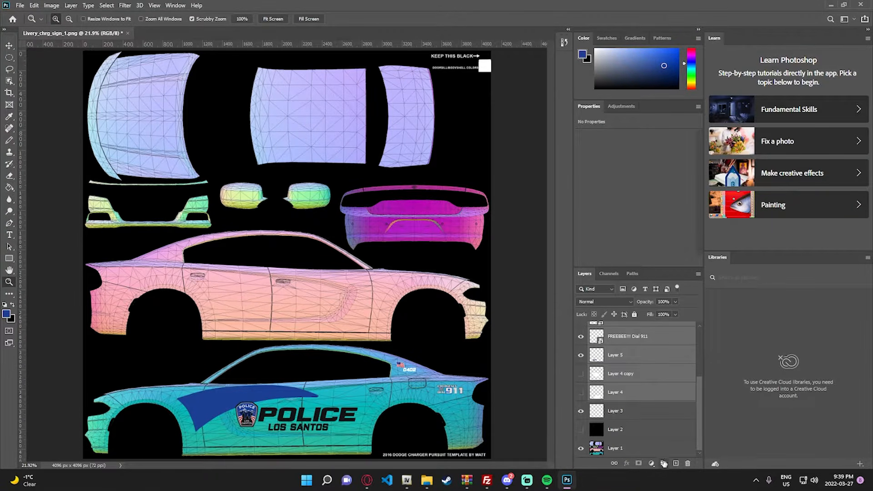
{"action": "left_click", "coordinate": [664, 463]}
- Name the new group Left Door and duplicate it as Right Door
{"action": "double_click", "coordinate": [619, 327]}
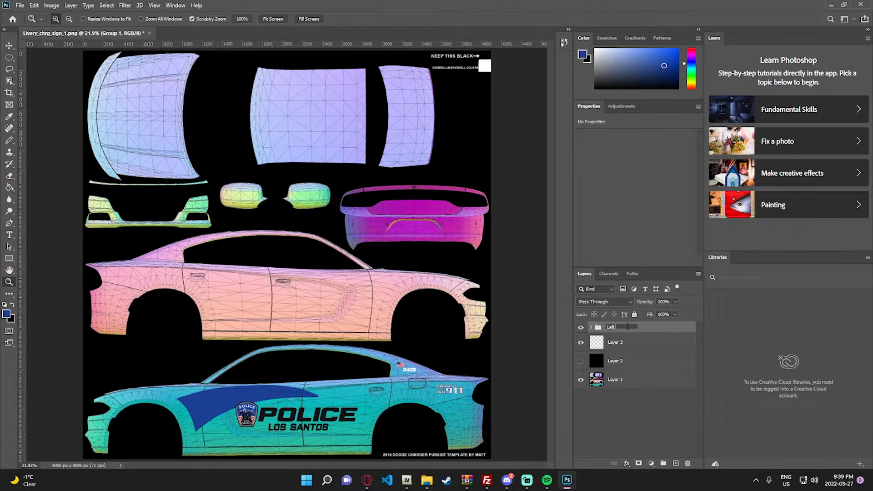
{"action": "type", "text": "Left Door"}
{"action": "key", "text": "Return"}
{"action": "right_click", "coordinate": [627, 328]}
{"action": "left_click", "coordinate": [646, 139]}
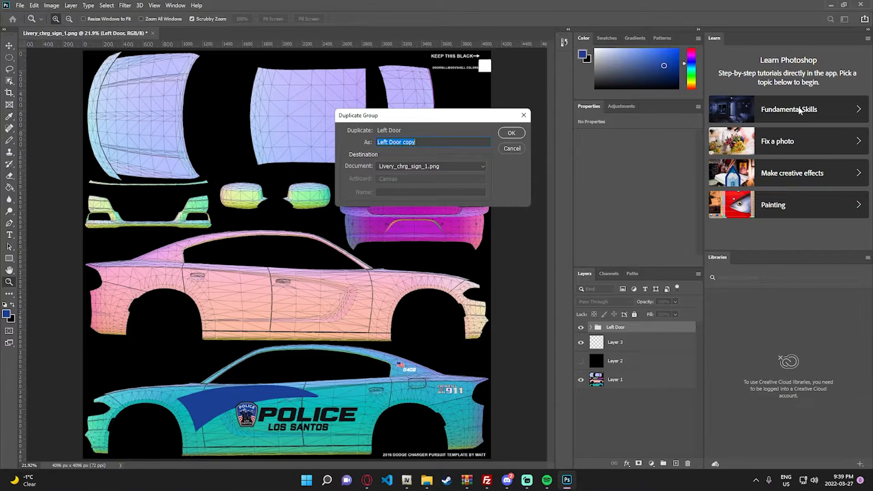
{"action": "left_click", "coordinate": [441, 141]}
{"action": "key", "text": "Return"}
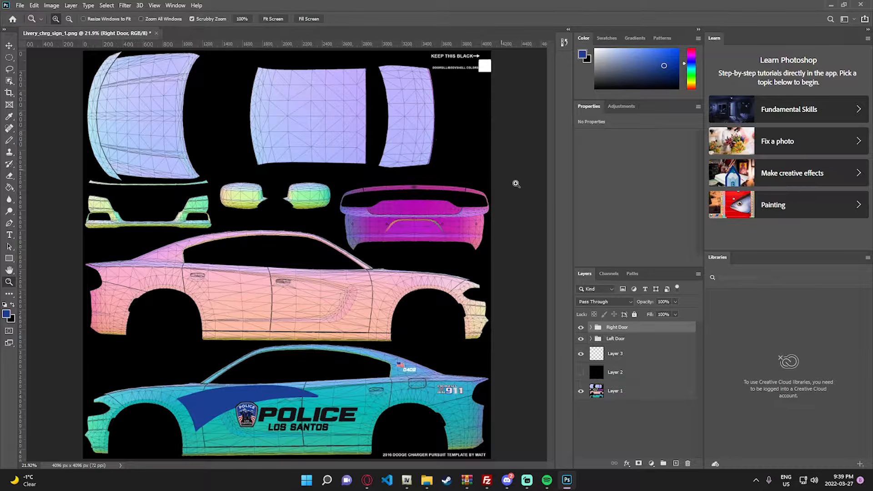
- Expand the Right Door group and select all the layers inside it, from LOS SANTOS down to Layer 4
{"action": "left_click", "coordinate": [590, 327]}
{"action": "left_click", "coordinate": [637, 342]}
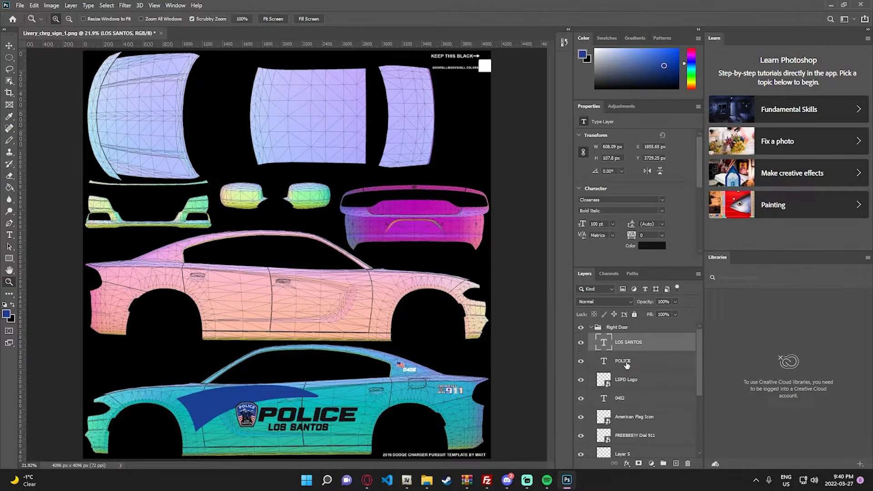
{"action": "left_click", "coordinate": [637, 361], "text": "shift"}
{"action": "left_click", "coordinate": [638, 380], "text": "shift"}
{"action": "left_click", "coordinate": [639, 396], "text": "shift"}
{"action": "scroll", "coordinate": [639, 395], "scroll_direction": "down", "scroll_amount": 1}
{"action": "left_click", "coordinate": [639, 417], "text": "shift"}
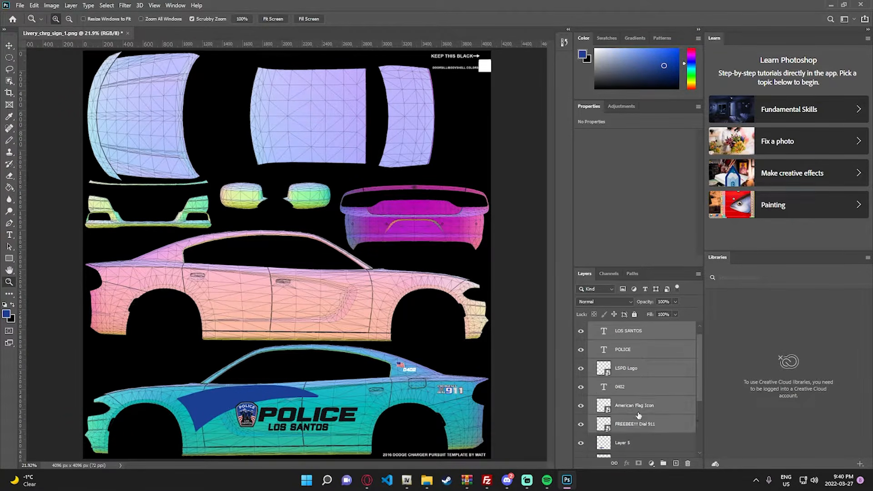
{"action": "scroll", "coordinate": [639, 409], "scroll_direction": "down", "scroll_amount": 2}
{"action": "left_click", "coordinate": [635, 419], "text": "shift"}
{"action": "scroll", "coordinate": [639, 407], "scroll_direction": "down", "scroll_amount": 4}
{"action": "left_click", "coordinate": [638, 394], "text": "shift"}
{"action": "left_click", "coordinate": [634, 414], "text": "shift"}
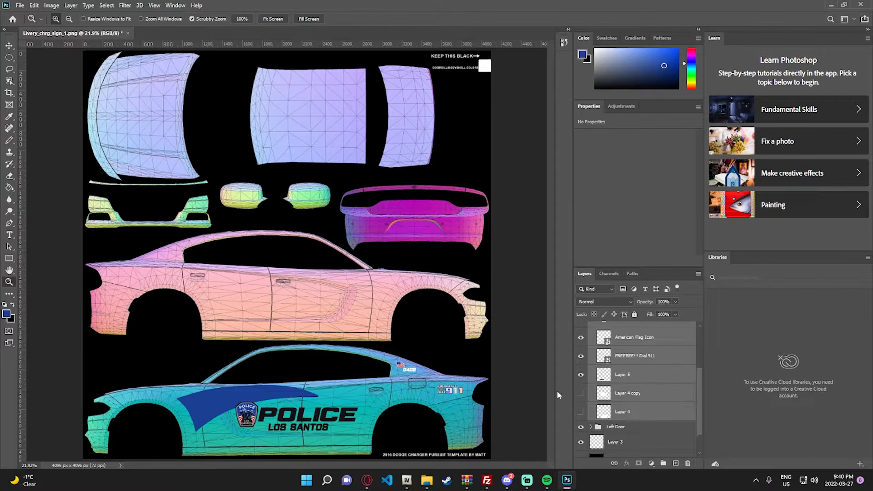
- Delete Layer 4 and Layer 4 copy from the Right Door group
{"action": "left_click", "coordinate": [626, 414]}
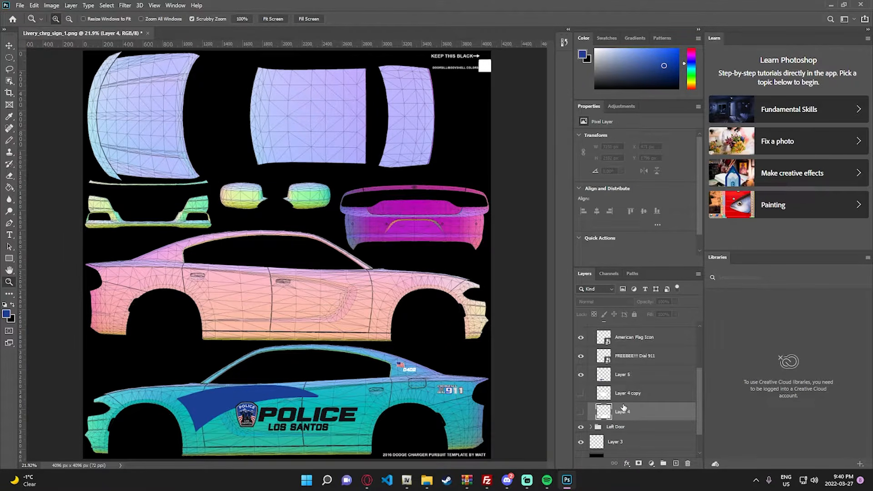
{"action": "key", "text": "Delete"}
{"action": "key", "text": "Delete"}
- Flip all remaining Right Door layers, from the LOS SANTOS text down to Layer 5, horizontally together
{"action": "left_click", "coordinate": [636, 366], "text": "shift"}
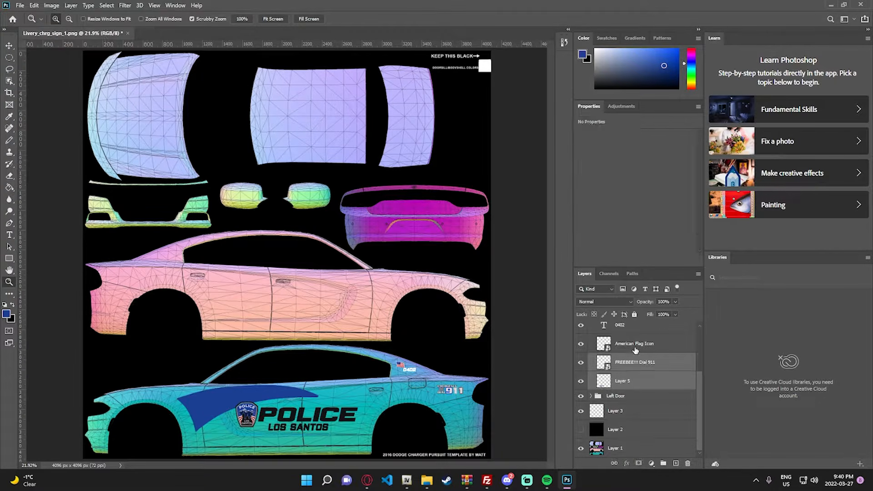
{"action": "left_click", "coordinate": [636, 350], "text": "shift"}
{"action": "scroll", "coordinate": [637, 352], "scroll_direction": "up", "scroll_amount": 1}
{"action": "left_click", "coordinate": [634, 371], "text": "shift"}
{"action": "left_click", "coordinate": [632, 355], "text": "shift"}
{"action": "scroll", "coordinate": [638, 370], "scroll_direction": "up", "scroll_amount": 1}
{"action": "left_click", "coordinate": [633, 348], "text": "shift"}
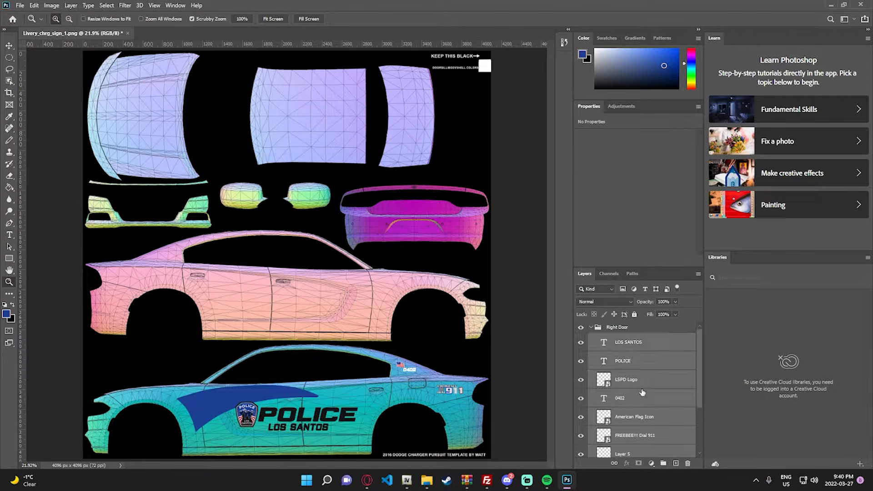
{"action": "scroll", "coordinate": [643, 392], "scroll_direction": "down", "scroll_amount": 3}
{"action": "scroll", "coordinate": [621, 385], "scroll_direction": "up", "scroll_amount": 2}
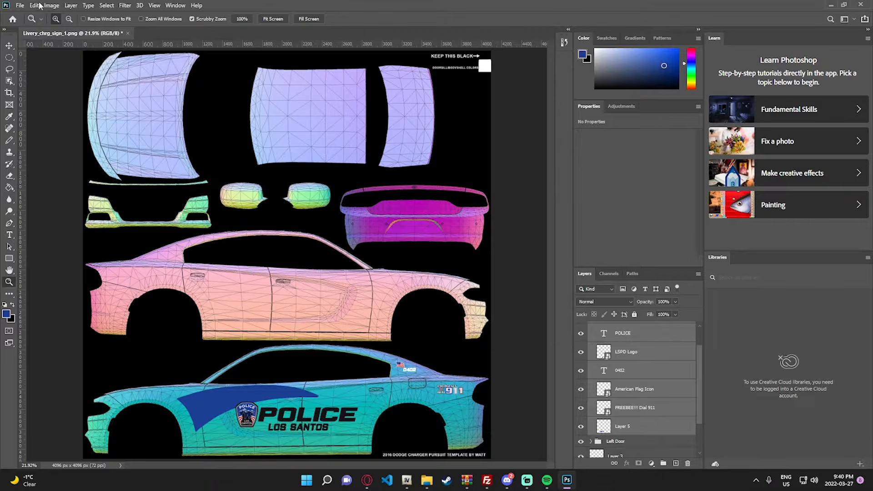
{"action": "left_click", "coordinate": [35, 6]}
{"action": "mouse_move", "coordinate": [68, 213]}
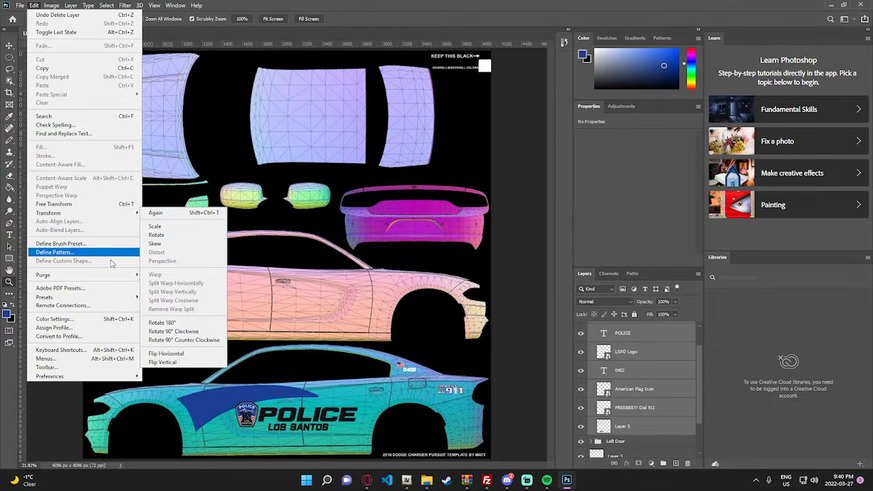
{"action": "left_click", "coordinate": [175, 354]}
- Move the flipped artwork onto the pink car side, putting the LSPD logo at about X 2347 px, Y 2367 px
{"action": "key", "text": "v"}
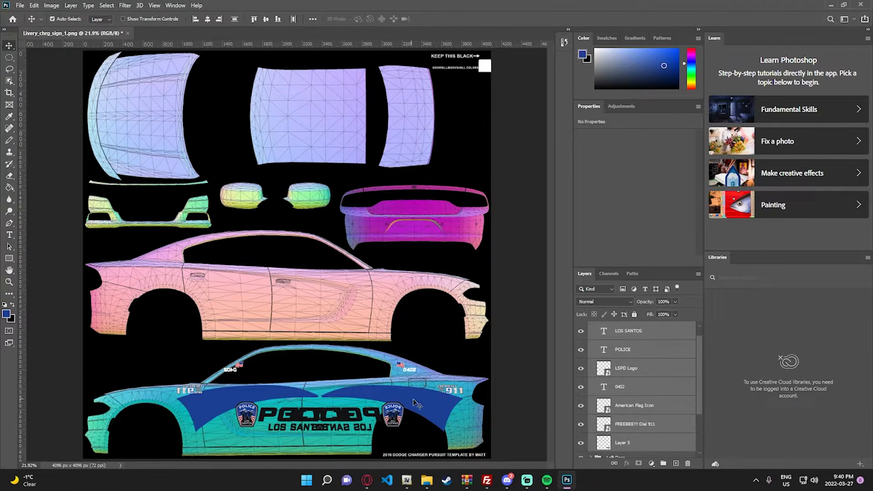
{"action": "left_click_drag", "start_coordinate": [425, 404], "coordinate": [355, 281]}
{"action": "key", "text": "z"}
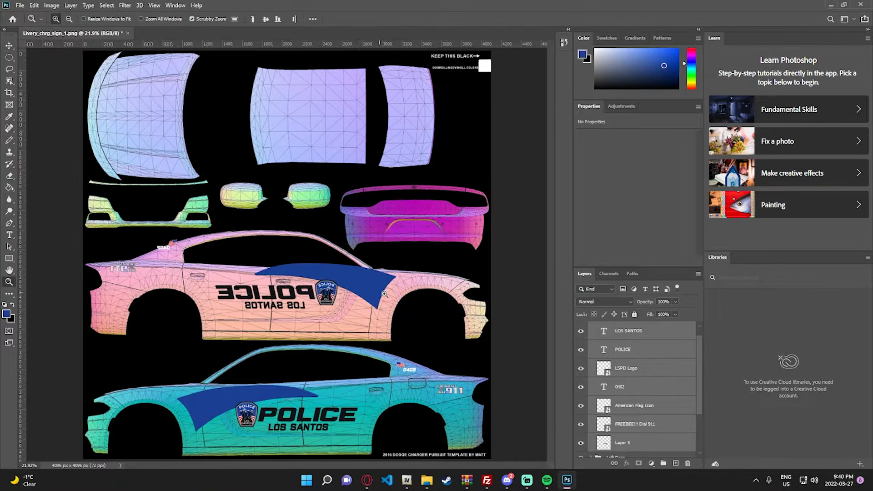
{"action": "left_click", "coordinate": [400, 305]}
{"action": "right_click", "coordinate": [352, 320]}
{"action": "left_click", "coordinate": [364, 326]}
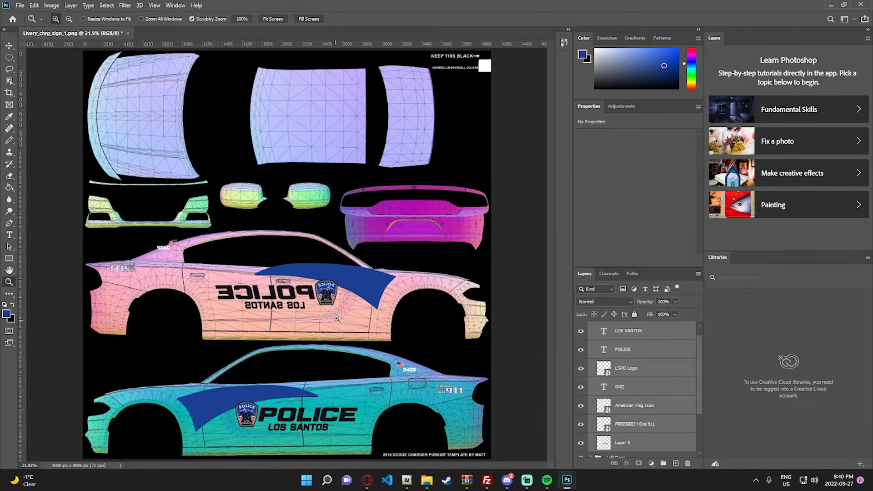
{"action": "key", "text": "v"}
{"action": "left_click_drag", "start_coordinate": [352, 286], "coordinate": [360, 296]}
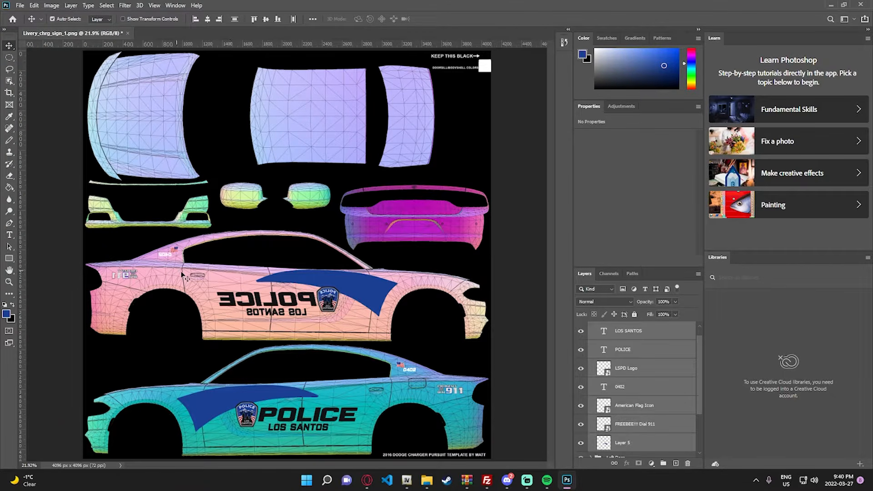
- Flip the mirrored LSPD Logo on the pink car side horizontally so it reads correctly
{"action": "left_click", "coordinate": [646, 375]}
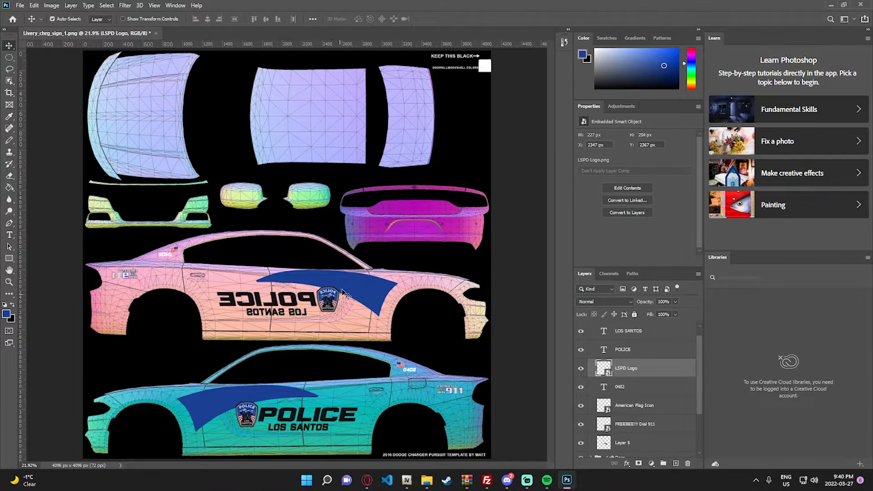
{"action": "left_click", "coordinate": [34, 5]}
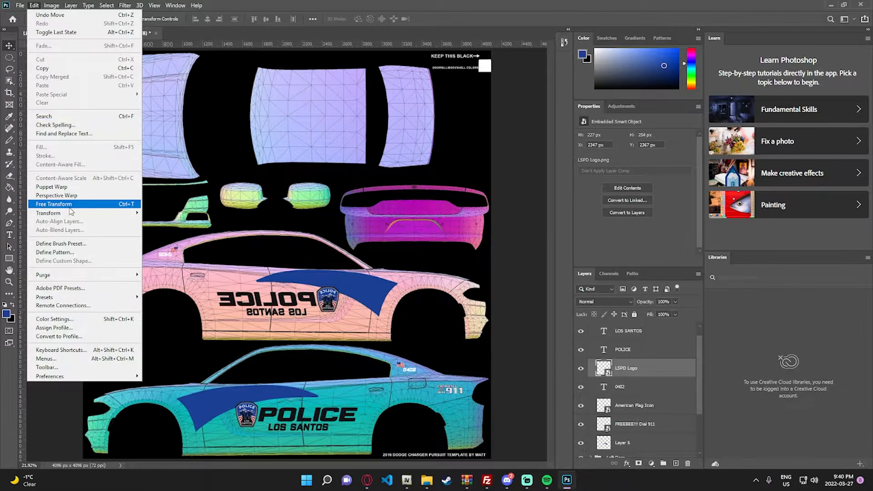
{"action": "mouse_move", "coordinate": [69, 212]}
{"action": "left_click", "coordinate": [168, 355]}
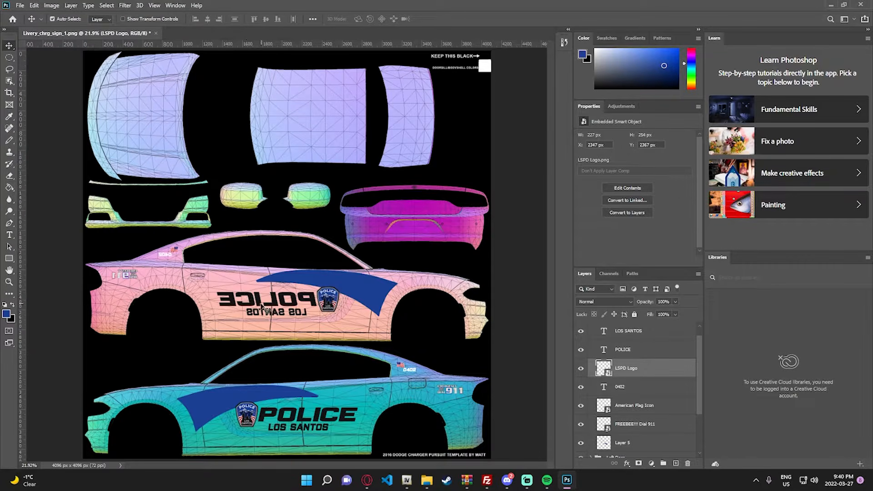
- Flip the mirrored POLICE and LOS SANTOS texts on the pink car side horizontally, one after the other
{"action": "left_click", "coordinate": [264, 301]}
{"action": "left_click", "coordinate": [34, 5]}
{"action": "mouse_move", "coordinate": [69, 213]}
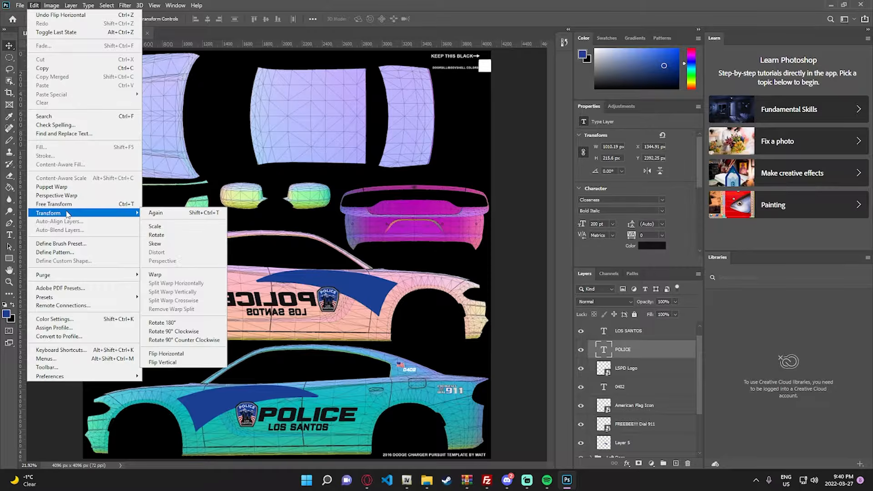
{"action": "left_click", "coordinate": [165, 354]}
{"action": "left_click", "coordinate": [277, 314]}
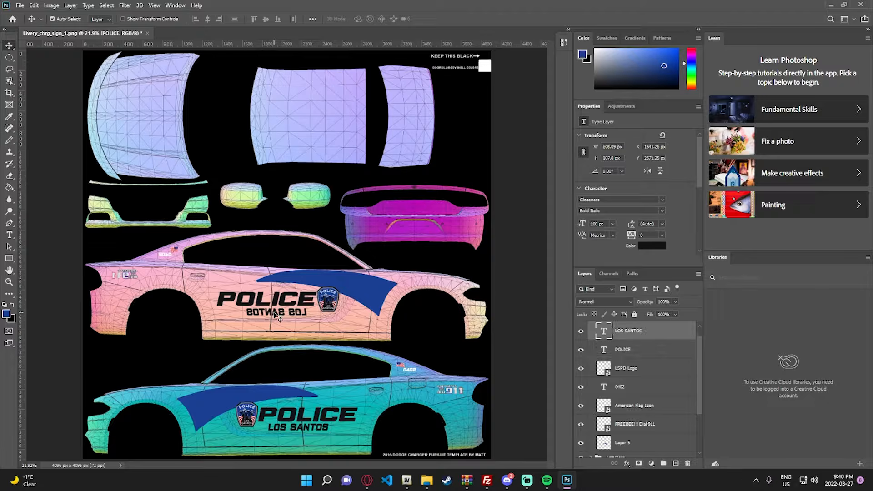
{"action": "left_click", "coordinate": [34, 5]}
{"action": "mouse_move", "coordinate": [67, 213]}
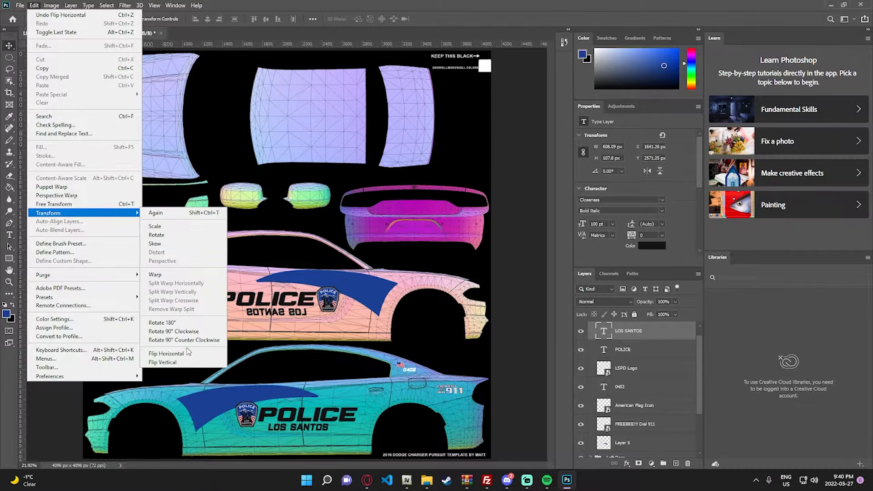
{"action": "left_click", "coordinate": [184, 354]}
- Flip the American flag and the 0402 text on the pink car's rear pillar horizontally, each on its own
{"action": "left_click", "coordinate": [174, 250]}
{"action": "left_click", "coordinate": [35, 5]}
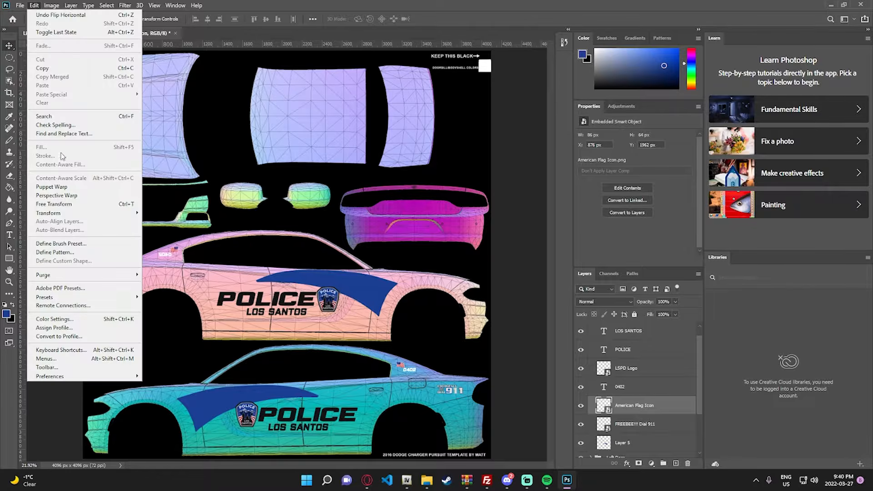
{"action": "left_click", "coordinate": [166, 353]}
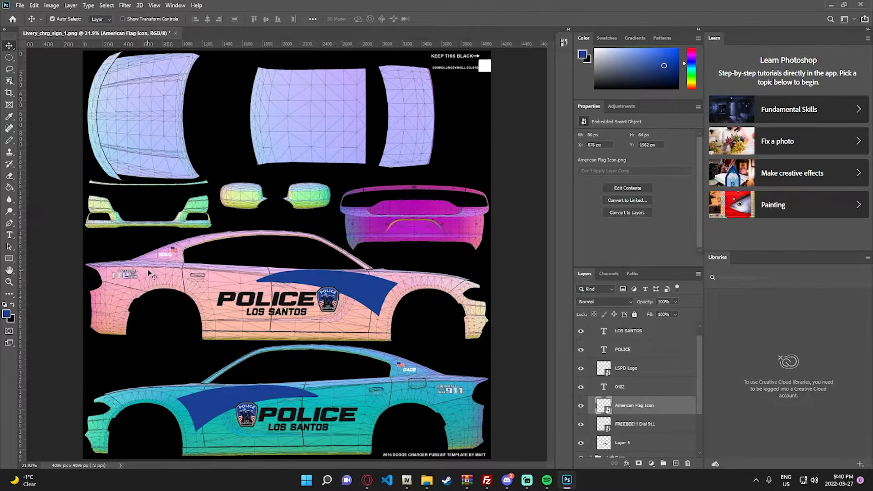
{"action": "left_click", "coordinate": [163, 255]}
{"action": "left_click", "coordinate": [34, 5]}
{"action": "mouse_move", "coordinate": [52, 214]}
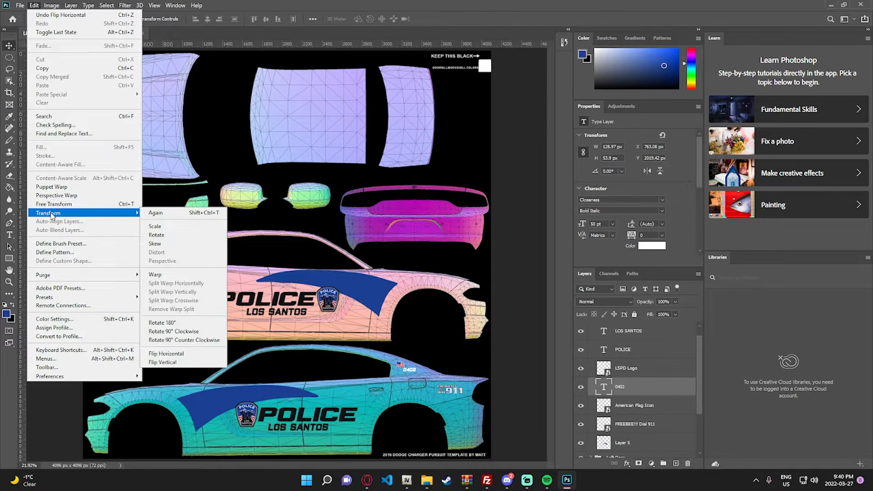
{"action": "left_click", "coordinate": [181, 354]}
- Flip the mirrored Dial 911 decal on the pink car's rear fender horizontally
{"action": "left_click", "coordinate": [124, 275]}
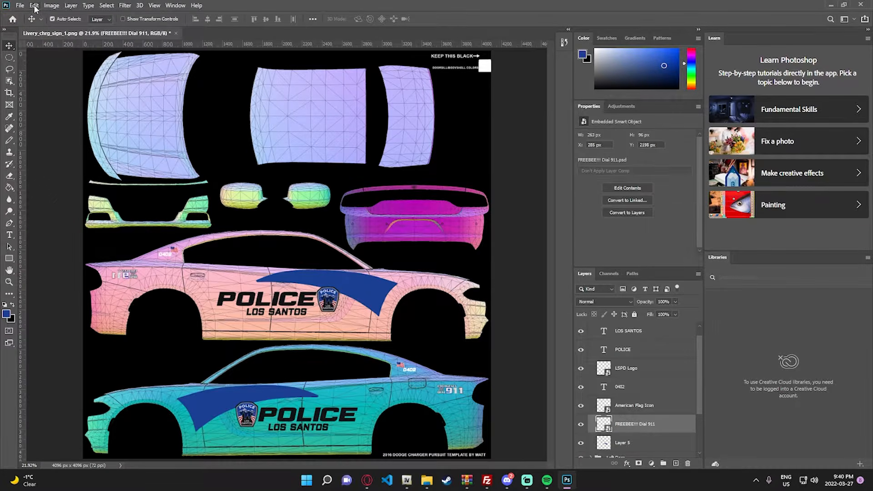
{"action": "left_click", "coordinate": [34, 5]}
{"action": "mouse_move", "coordinate": [48, 213]}
{"action": "left_click", "coordinate": [182, 353]}
- Expand the Left Door group and make its Layer 4 and Layer 4 copy visible
{"action": "scroll", "coordinate": [643, 385], "scroll_direction": "down", "scroll_amount": 3}
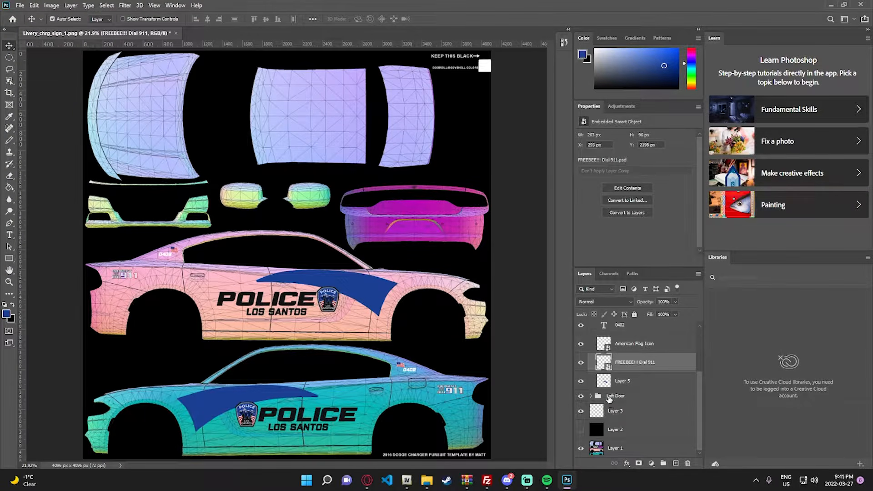
{"action": "left_click", "coordinate": [597, 397]}
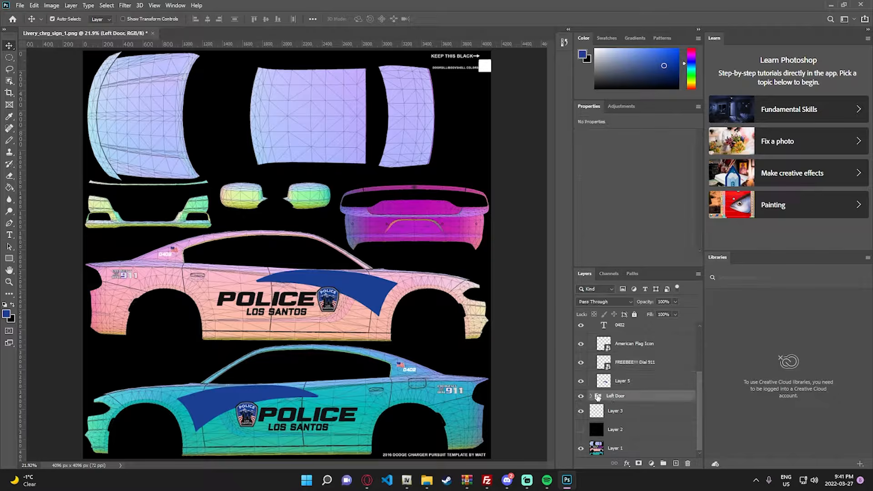
{"action": "left_click", "coordinate": [590, 397]}
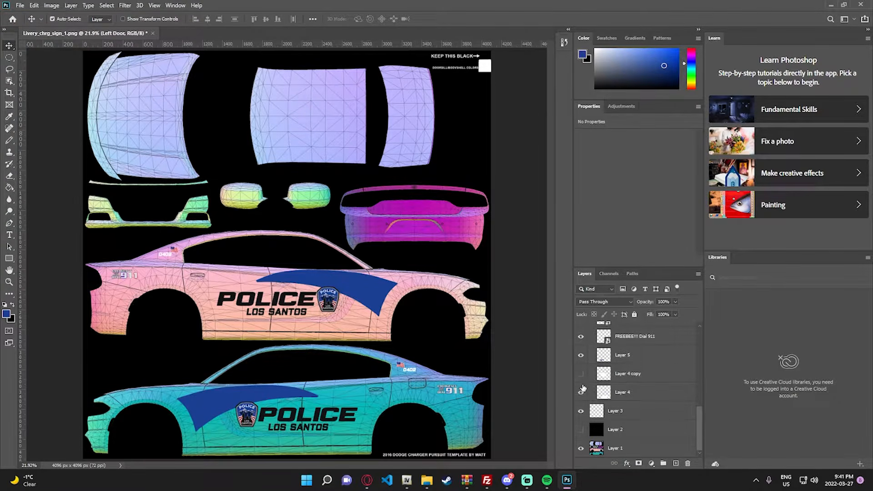
{"action": "left_click_drag", "start_coordinate": [583, 390], "coordinate": [580, 372]}
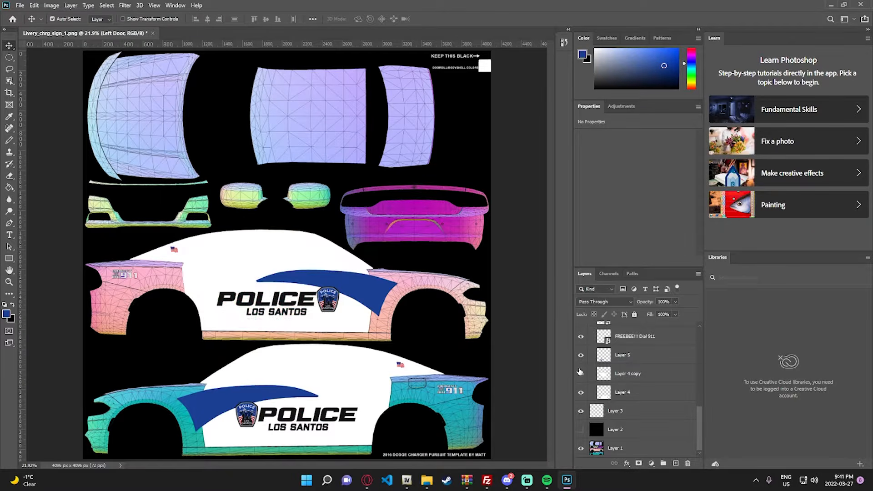
- Show the black Layer 2 to preview the livery without the template, and hide it again
{"action": "left_click", "coordinate": [581, 429]}
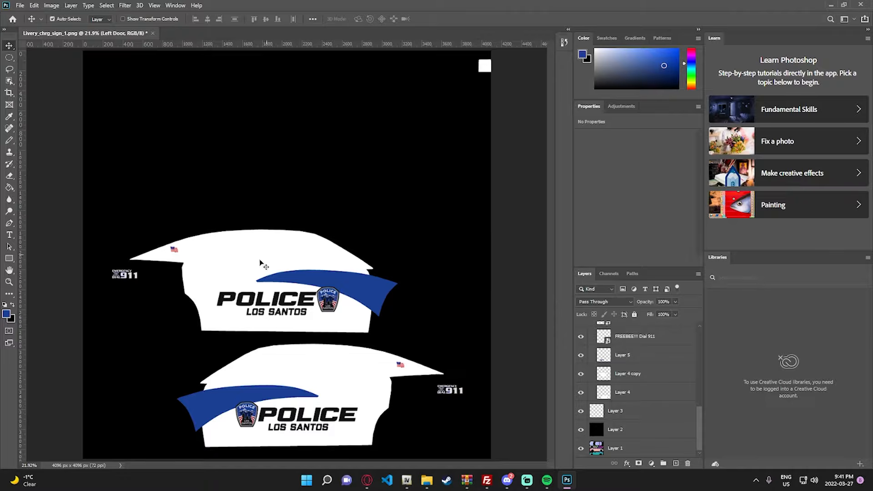
{"action": "left_click", "coordinate": [581, 429]}
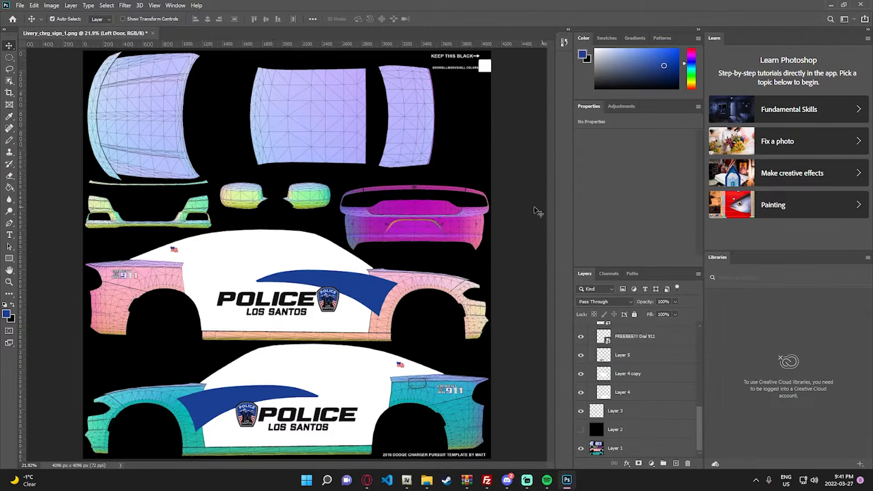
- Add the unit number 0402 on the roof panel as white 400 pt Closeness Bold Italic text
{"action": "key", "text": "z"}
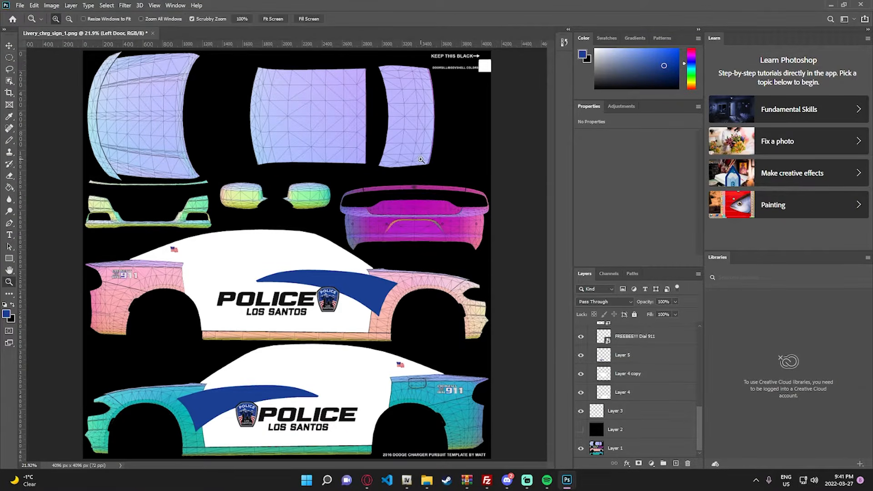
{"action": "left_click", "coordinate": [306, 97]}
{"action": "right_click", "coordinate": [457, 172]}
{"action": "left_click", "coordinate": [476, 176]}
{"action": "left_click", "coordinate": [351, 116]}
{"action": "left_click", "coordinate": [391, 91]}
{"action": "scroll", "coordinate": [328, 135], "scroll_direction": "up", "scroll_amount": 2}
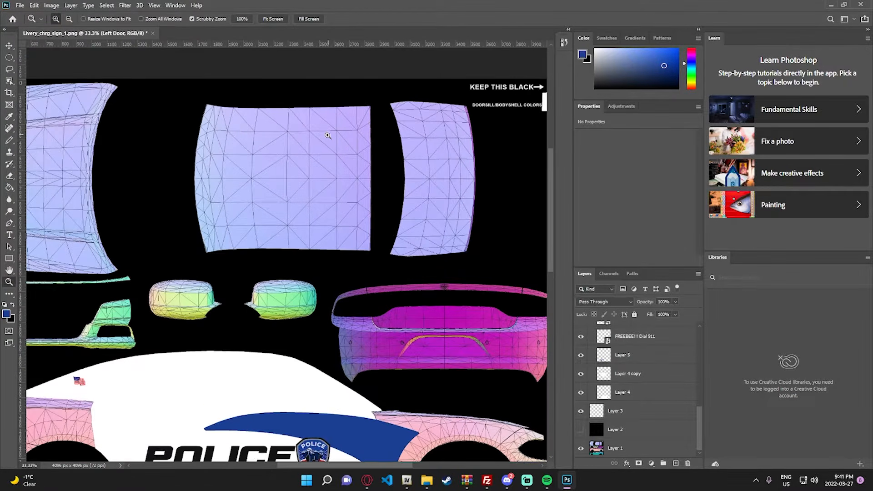
{"action": "key", "text": "t"}
{"action": "left_click", "coordinate": [311, 186]}
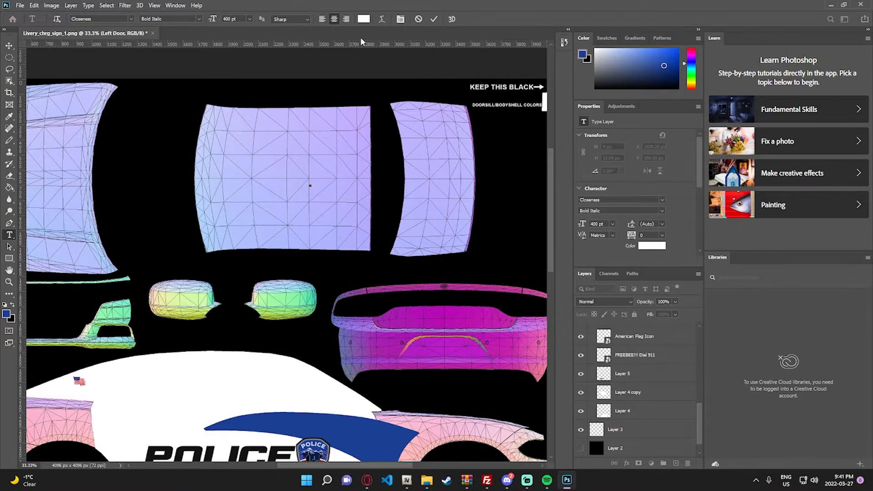
{"action": "left_click", "coordinate": [364, 19]}
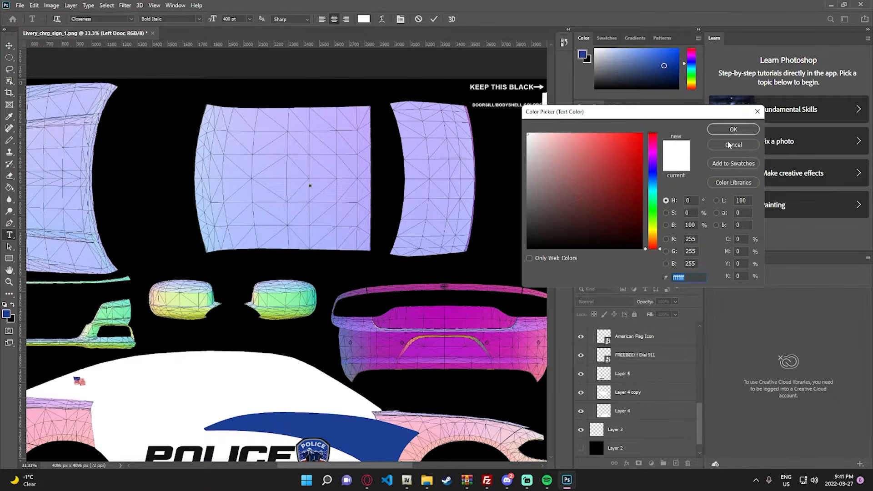
{"action": "left_click", "coordinate": [758, 111]}
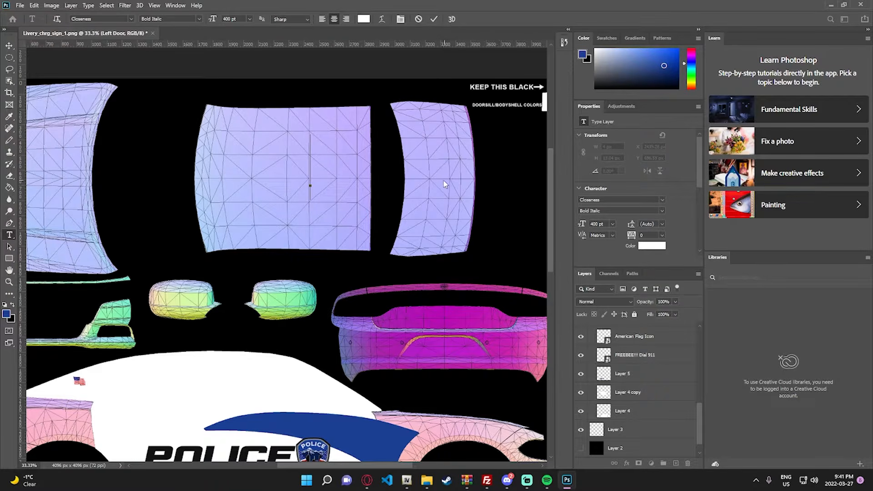
{"action": "type", "text": "0402"}
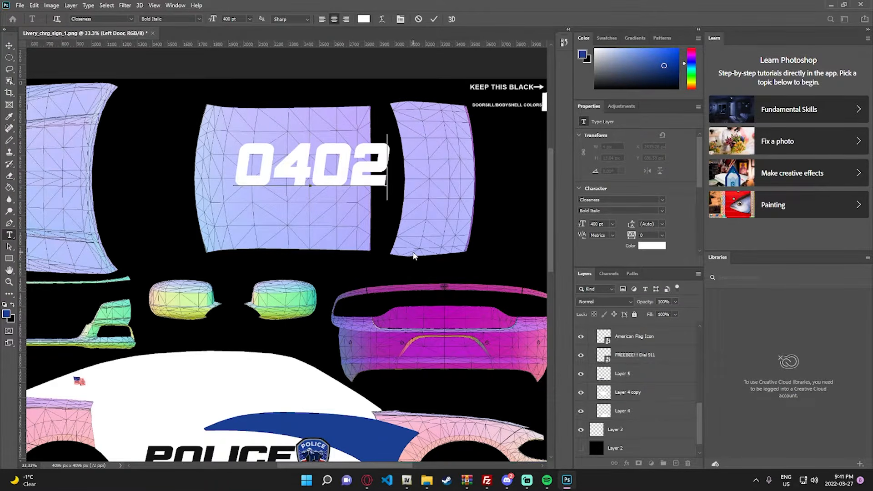
{"action": "left_click", "coordinate": [9, 45]}
- Change the color of the 0402 text on the pink car's rear pillar to black (000000)
{"action": "scroll", "coordinate": [89, 228], "scroll_direction": "down", "scroll_amount": 4}
{"action": "double_click", "coordinate": [74, 238]}
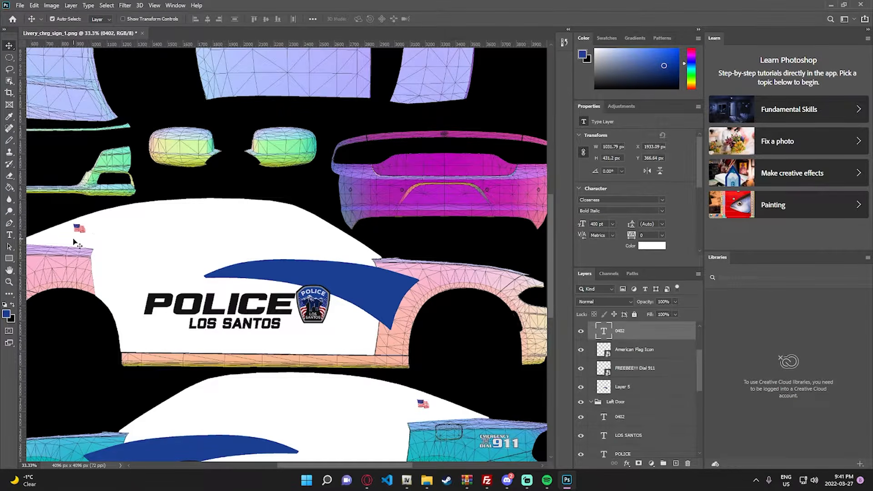
{"action": "left_click", "coordinate": [363, 19]}
{"action": "left_click", "coordinate": [535, 234]}
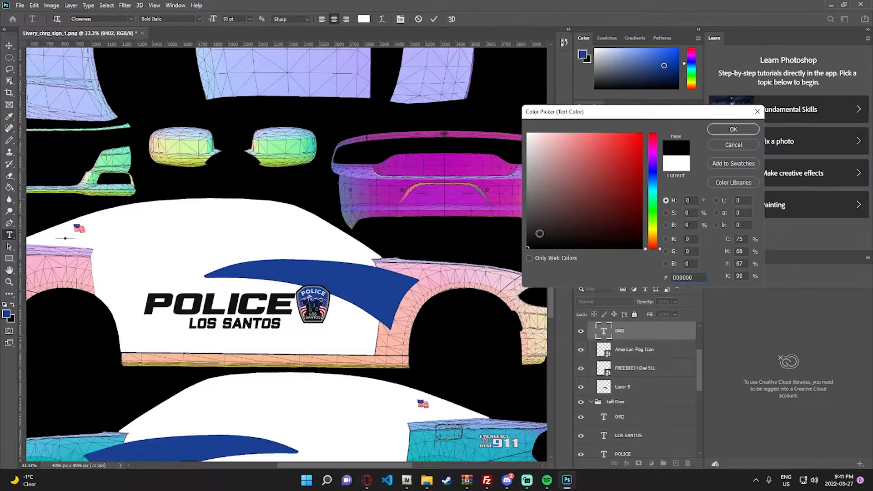
{"action": "left_click", "coordinate": [736, 129]}
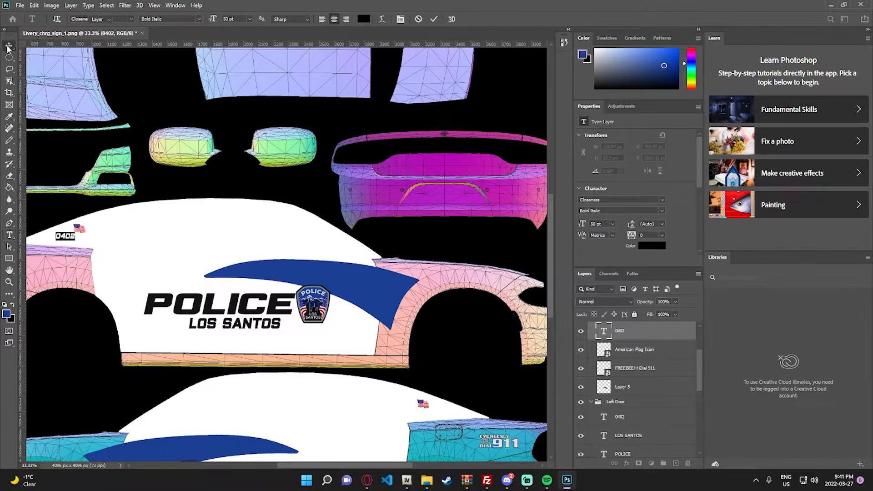
{"action": "left_click", "coordinate": [10, 45]}
- Change the color of the 0402 text on the teal car's rear pillar to black (000000)
{"action": "scroll", "coordinate": [357, 360], "scroll_direction": "down", "scroll_amount": 4}
{"action": "double_click", "coordinate": [431, 276]}
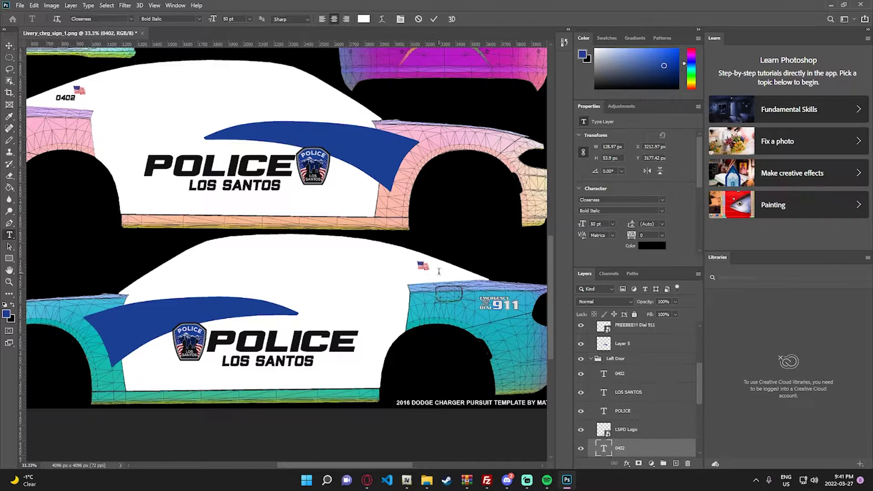
{"action": "left_click", "coordinate": [365, 19]}
{"action": "left_click_drag", "start_coordinate": [564, 227], "coordinate": [526, 250]}
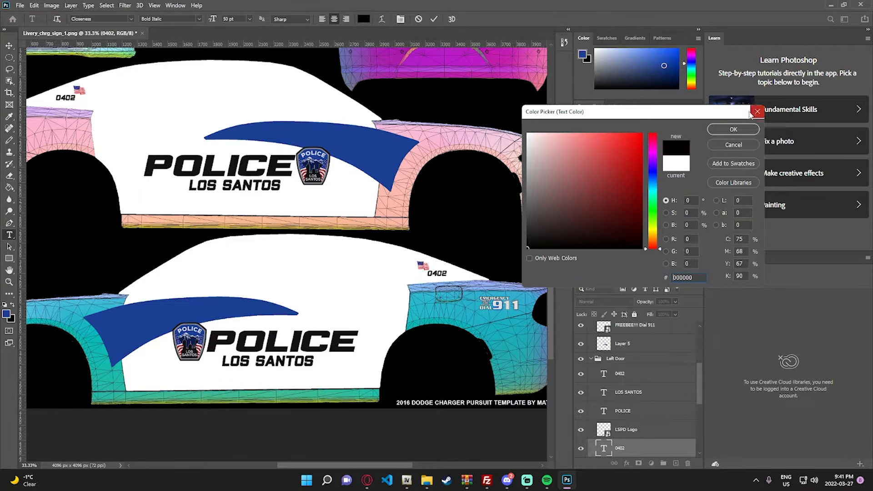
{"action": "left_click", "coordinate": [742, 129]}
{"action": "left_click", "coordinate": [9, 46]}
- Rotate the 0402 text on the roof panel to -90 degrees
{"action": "scroll", "coordinate": [362, 116], "scroll_direction": "up", "scroll_amount": 6}
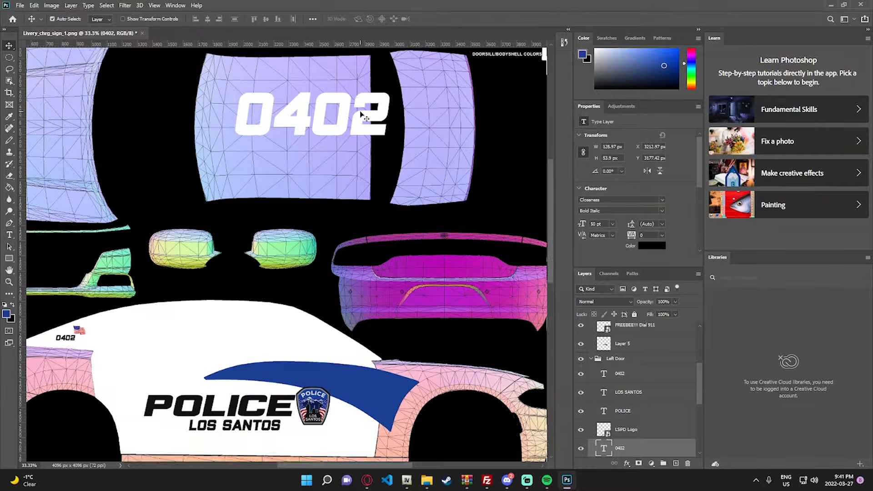
{"action": "scroll", "coordinate": [363, 116], "scroll_direction": "up", "scroll_amount": 1}
{"action": "left_click", "coordinate": [332, 153]}
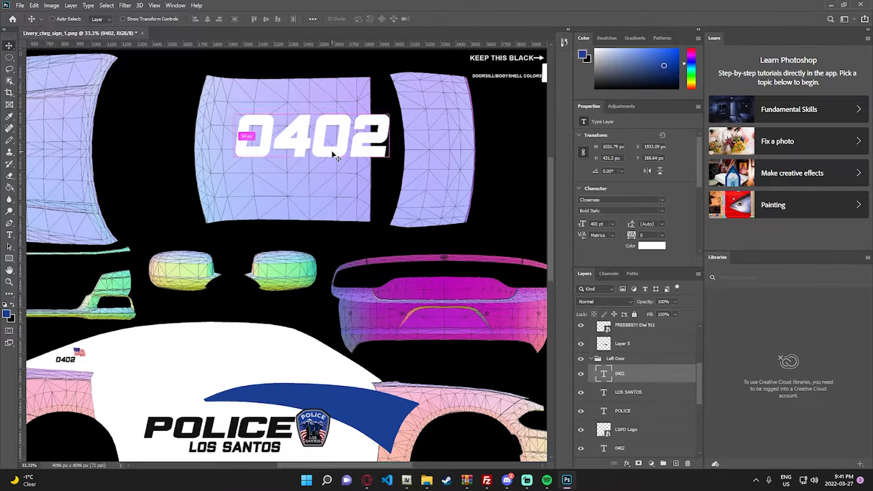
{"action": "key", "text": "ctrl+t"}
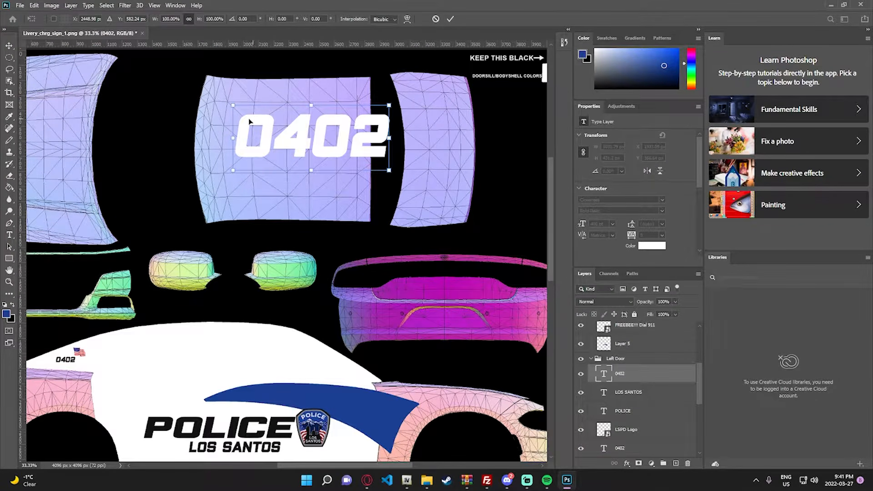
{"action": "left_click_drag", "start_coordinate": [239, 202], "coordinate": [356, 209]}
{"action": "type", "text": "-"}
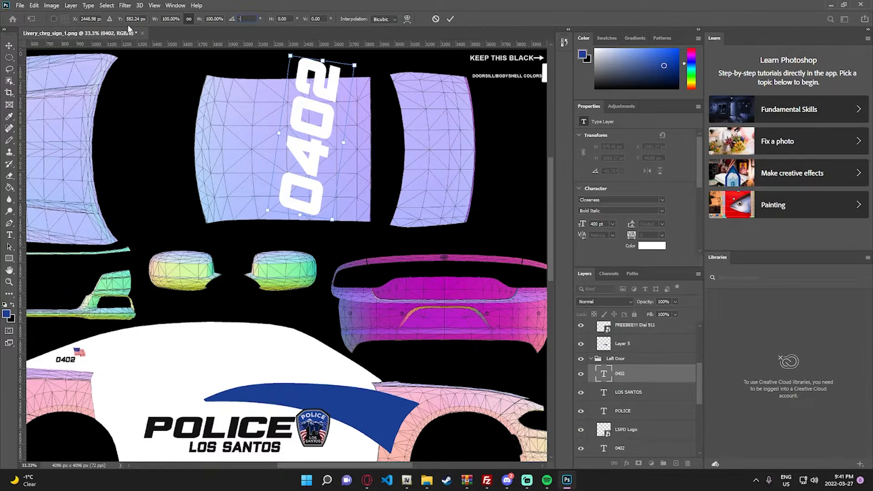
{"action": "type", "text": "90"}
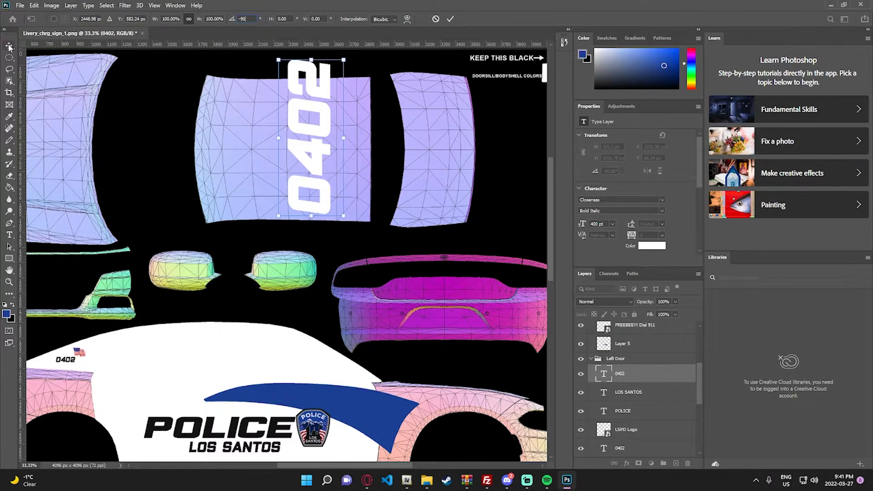
{"action": "left_click", "coordinate": [9, 47]}
- Set the roof's 0402 text to 350 pt and move it close to the roof panel's rear edge
{"action": "left_click_drag", "start_coordinate": [315, 165], "coordinate": [332, 176]}
{"action": "double_click", "coordinate": [332, 175]}
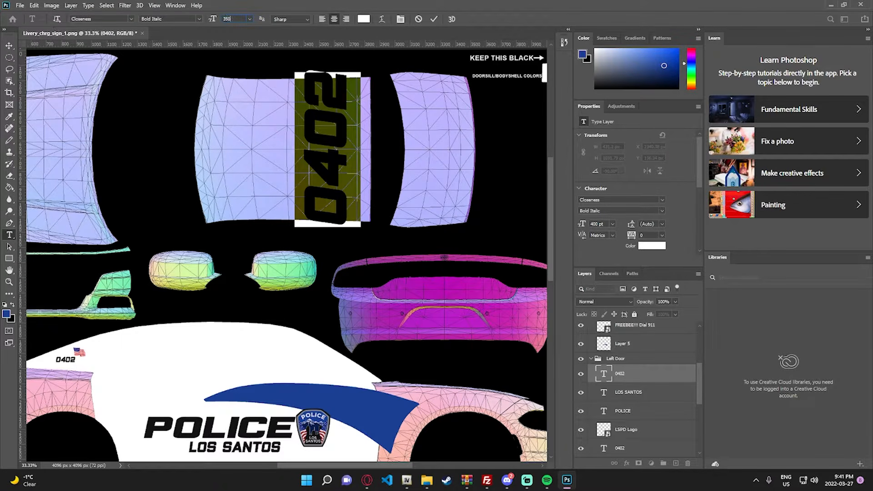
{"action": "key", "text": "Return"}
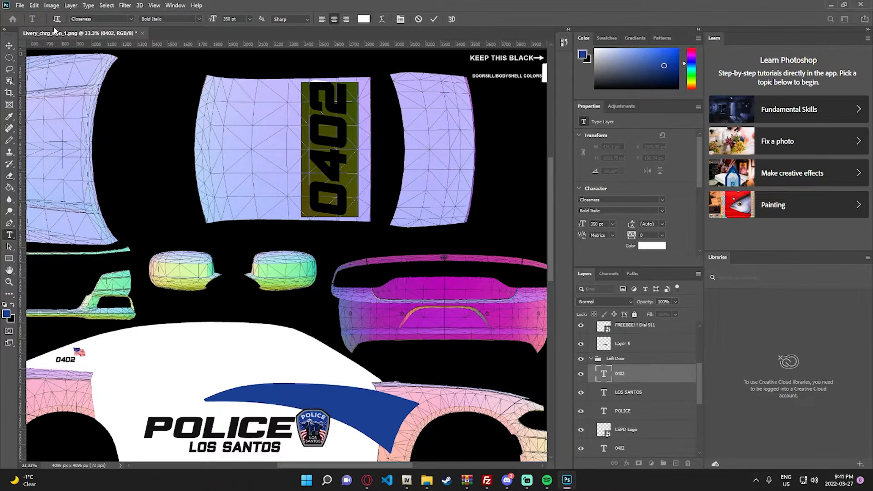
{"action": "left_click", "coordinate": [10, 47]}
{"action": "left_click_drag", "start_coordinate": [330, 142], "coordinate": [340, 143]}
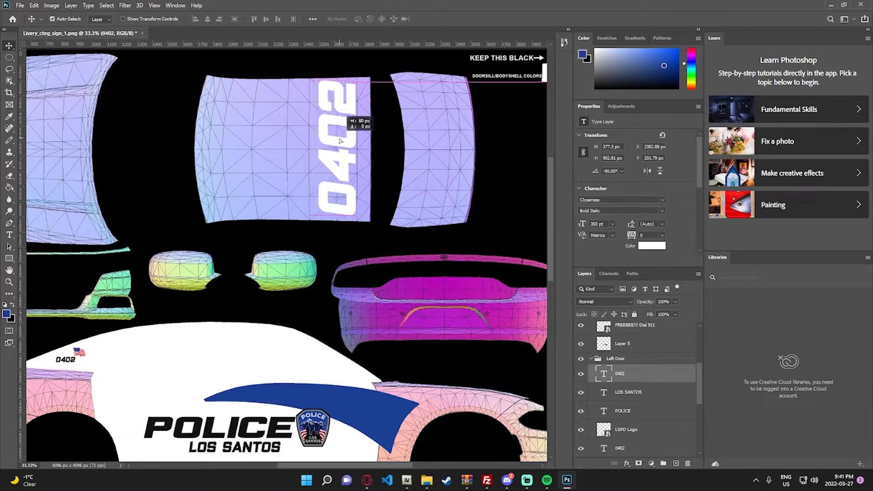
- Add a white 350 pt LSPD text on the roof panel in front of the 0402
{"action": "key", "text": "t"}
{"action": "left_click", "coordinate": [252, 160]}
{"action": "key", "text": "BackSpace"}
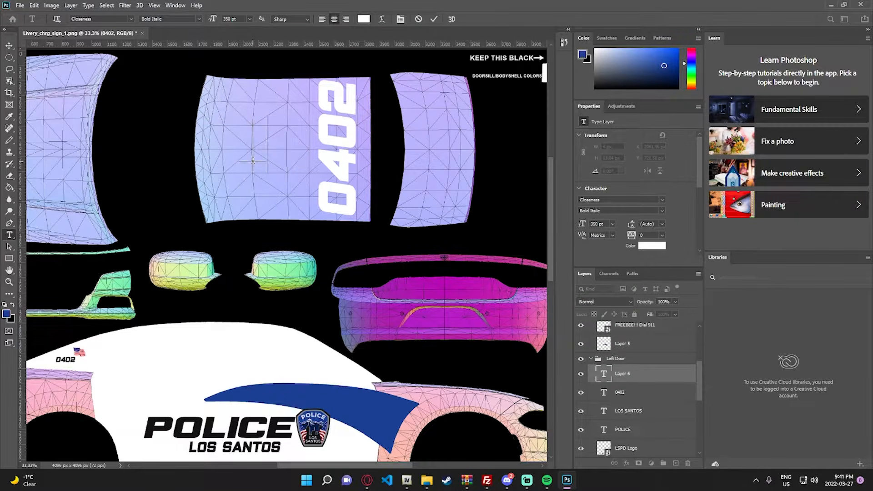
{"action": "type", "text": "LSPD"}
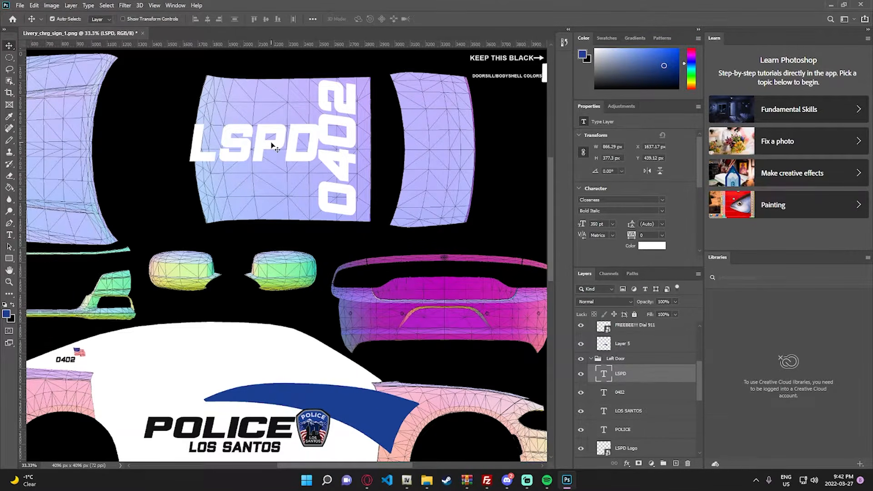
{"action": "key", "text": "ctrl+a"}
{"action": "left_click", "coordinate": [9, 46]}
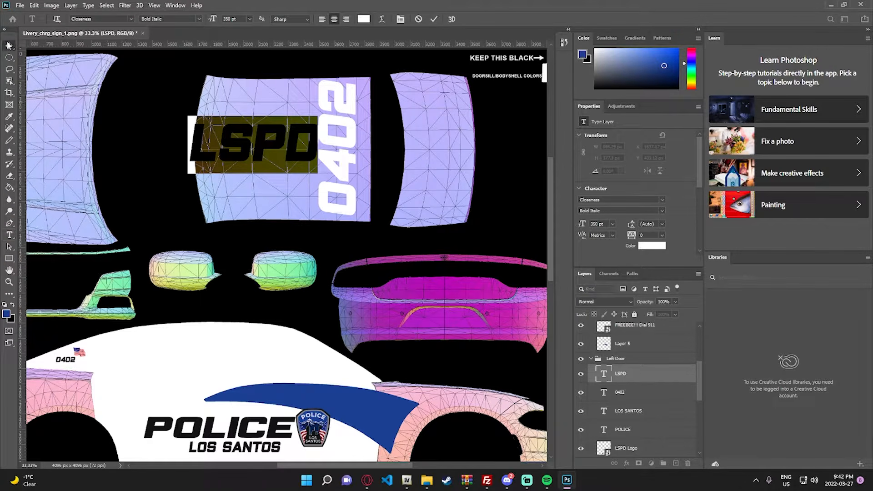
- Rotate the LSPD text to -90 degrees and move it right beside the 0402 on the roof
{"action": "key", "text": "ctrl+t"}
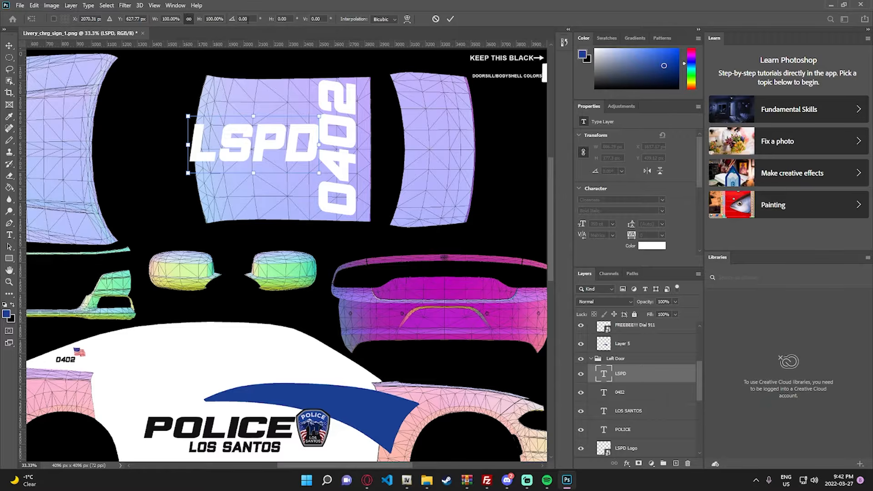
{"action": "type", "text": "-90"}
{"action": "key", "text": "Return"}
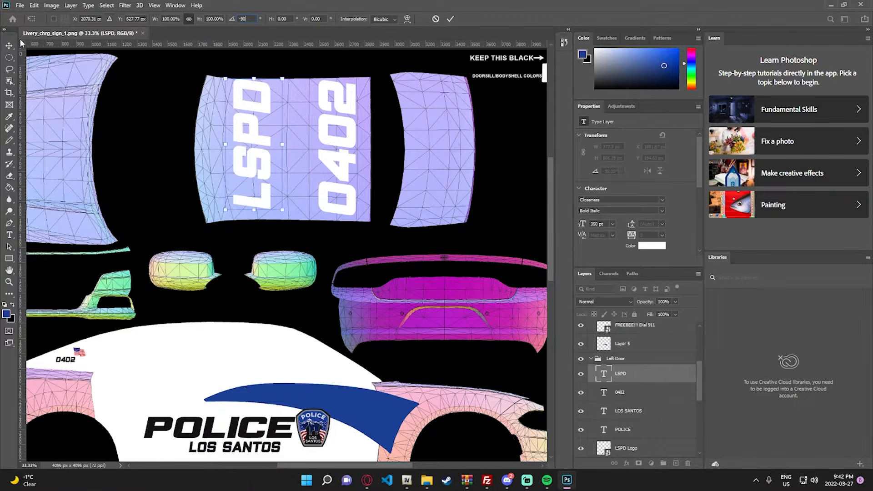
{"action": "key", "text": "Return"}
{"action": "left_click_drag", "start_coordinate": [255, 172], "coordinate": [303, 173]}
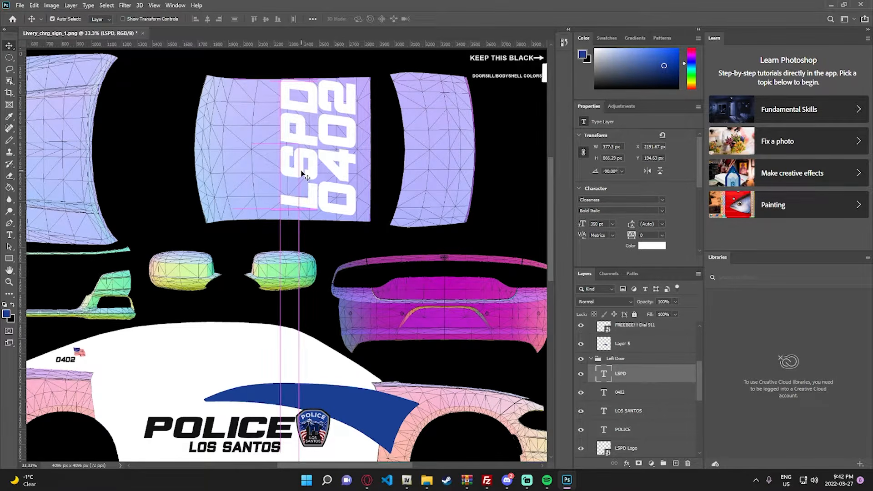
- Shift the LSPD text on the roof about 8 px down to center it against the 0402
{"action": "key", "text": "z"}
{"action": "right_click", "coordinate": [340, 161]}
{"action": "left_click", "coordinate": [354, 168]}
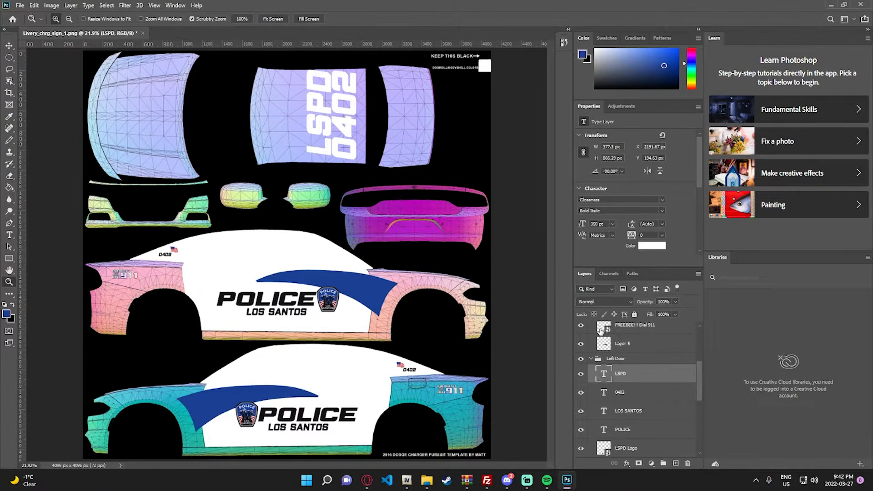
{"action": "left_click", "coordinate": [350, 112]}
{"action": "left_click", "coordinate": [349, 113]}
{"action": "left_click", "coordinate": [394, 111]}
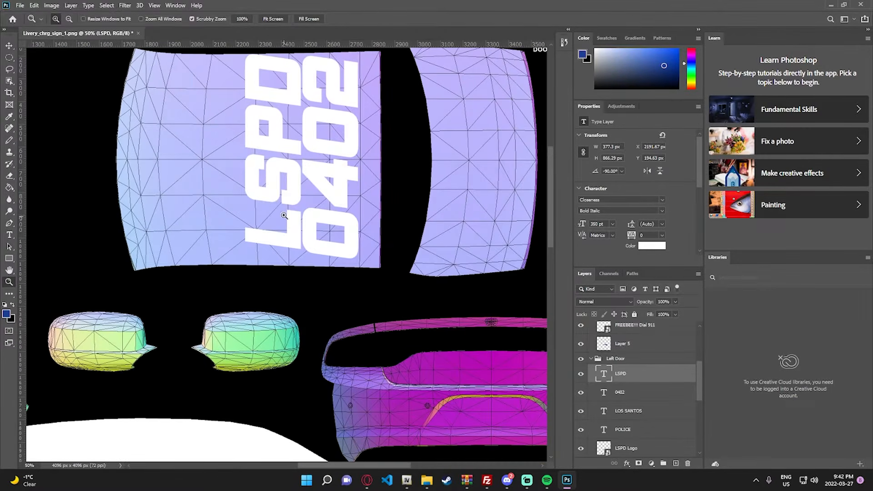
{"action": "key", "text": "v"}
{"action": "left_click_drag", "start_coordinate": [291, 201], "coordinate": [292, 202]}
{"action": "scroll", "coordinate": [293, 203], "scroll_direction": "up", "scroll_amount": 2}
{"action": "key", "text": "z"}
{"action": "right_click", "coordinate": [339, 223]}
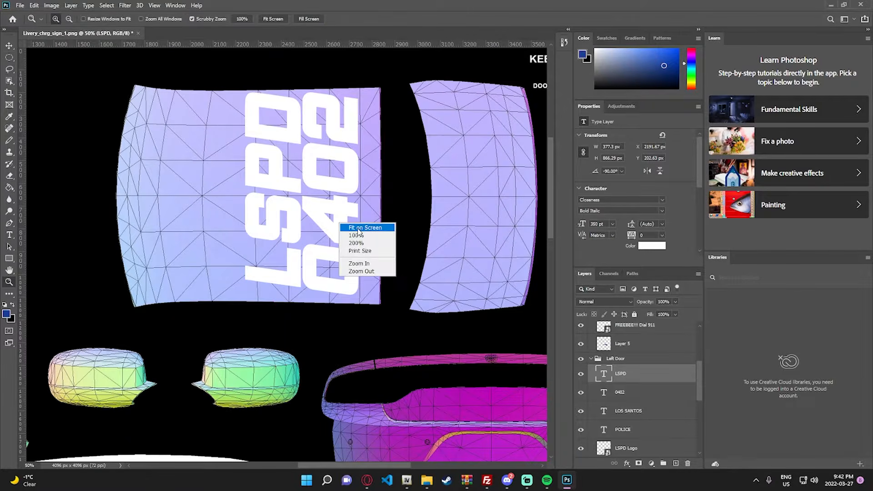
{"action": "left_click", "coordinate": [362, 229]}
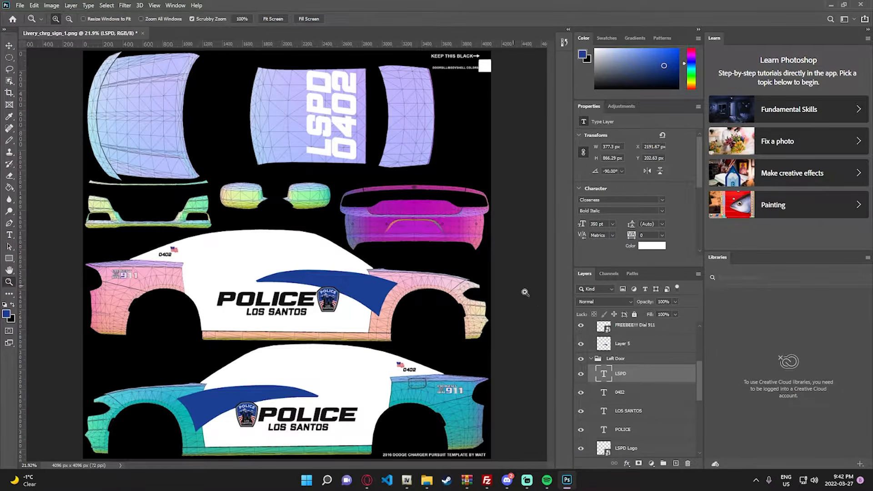
- Toggle the black Layer 2 on and off to check the livery with the roof lettering
{"action": "scroll", "coordinate": [636, 391], "scroll_direction": "down", "scroll_amount": 5}
{"action": "left_click", "coordinate": [581, 430]}
{"action": "left_click", "coordinate": [582, 430]}
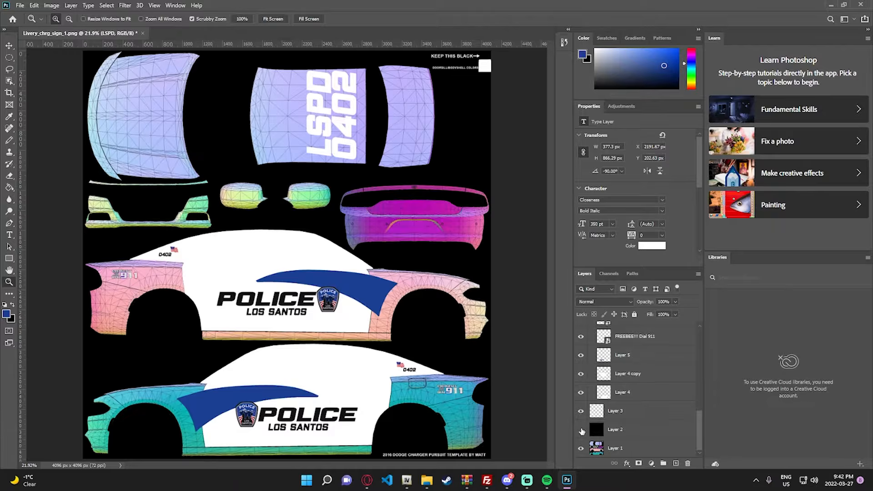
- Add a white 75 pt POLICE text near the front edge of the hood panel
{"action": "left_click", "coordinate": [96, 109]}
{"action": "left_click", "coordinate": [39, 111]}
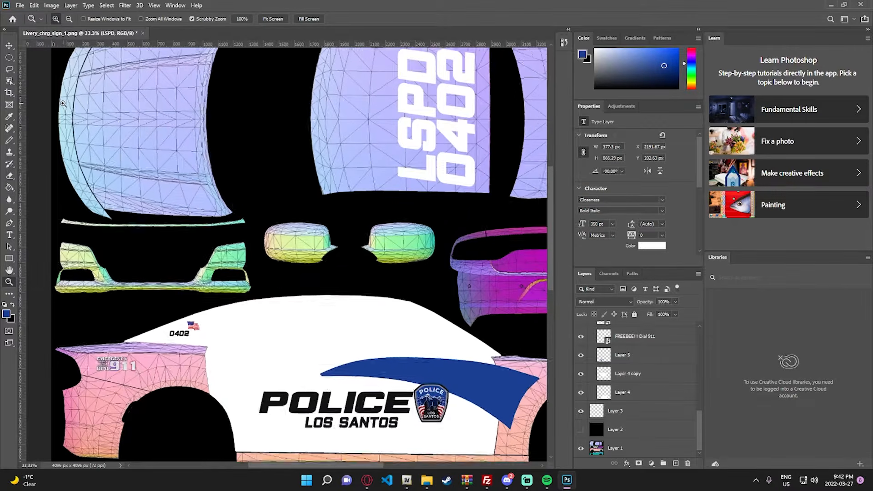
{"action": "scroll", "coordinate": [153, 194], "scroll_direction": "up", "scroll_amount": 2}
{"action": "key", "text": "t"}
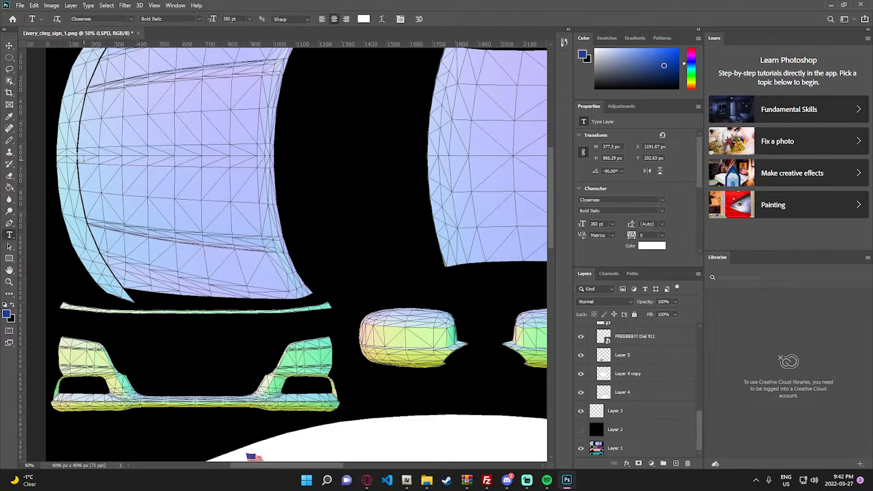
{"action": "left_click", "coordinate": [178, 85]}
{"action": "key", "text": "Escape"}
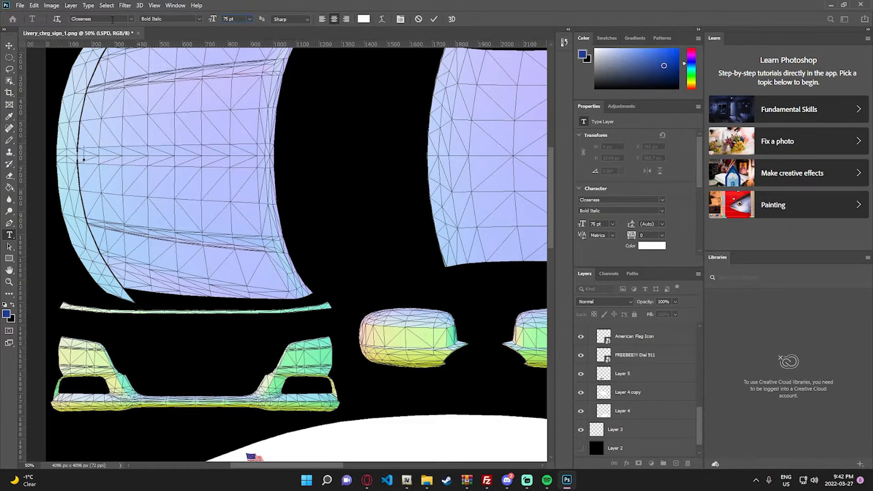
{"action": "type", "text": "OLICE"}
{"action": "left_click", "coordinate": [9, 46]}
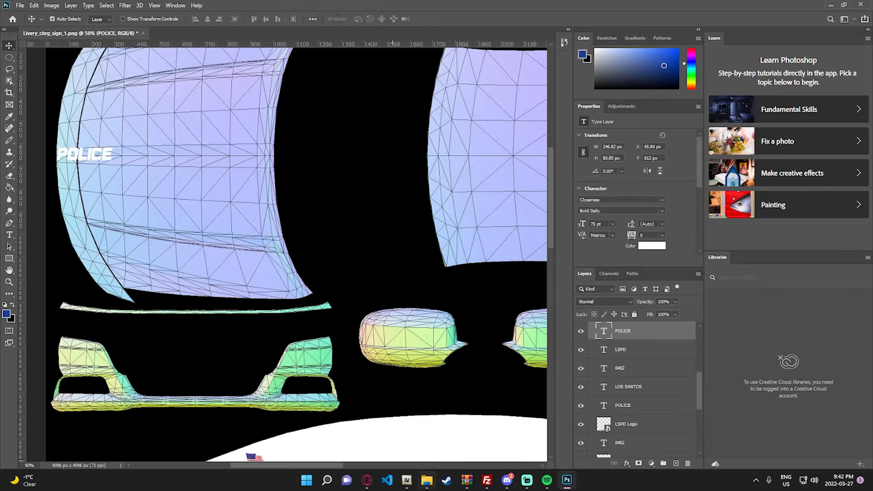
- Move the POLICE text further onto the hood and rotate it to 90 degrees
{"action": "left_click_drag", "start_coordinate": [333, 466], "coordinate": [319, 466]}
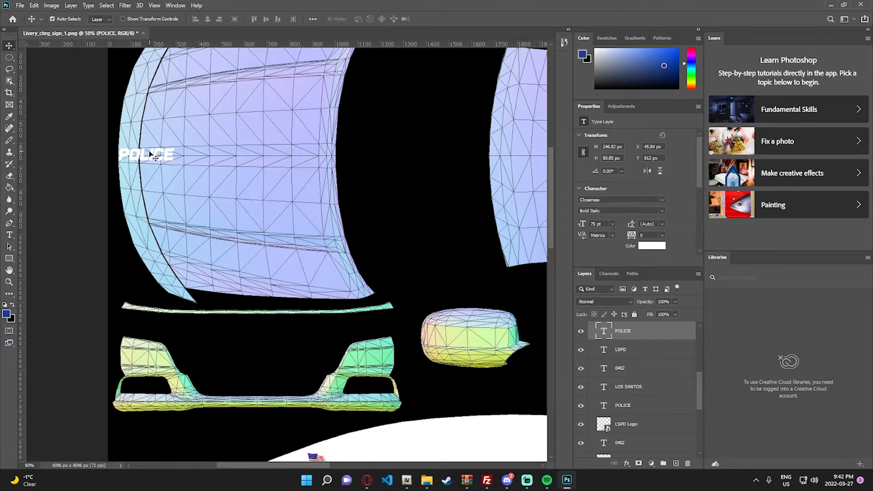
{"action": "left_click_drag", "start_coordinate": [135, 156], "coordinate": [177, 158]}
{"action": "key", "text": "ctrl+t"}
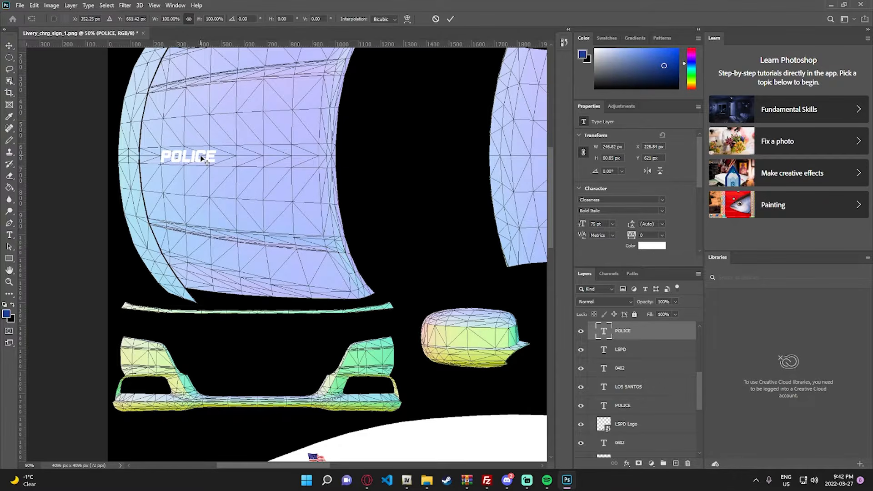
{"action": "left_click_drag", "start_coordinate": [222, 130], "coordinate": [231, 202]}
{"action": "left_click", "coordinate": [111, 18]}
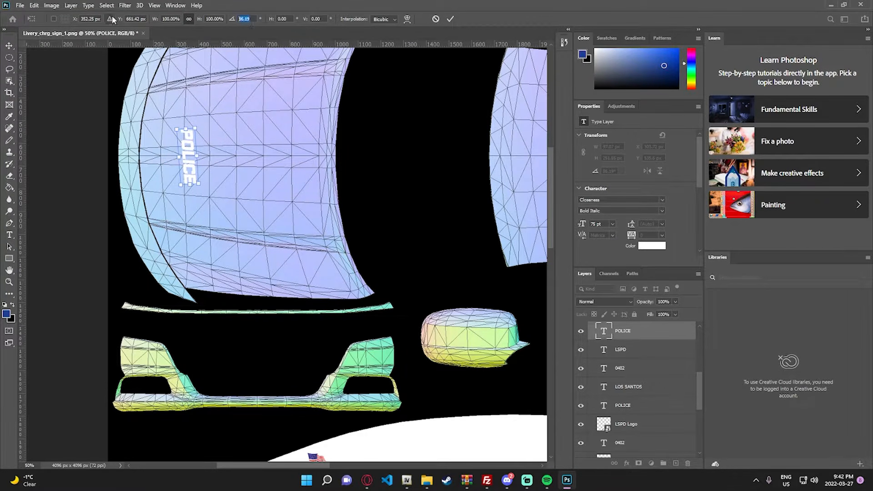
{"action": "type", "text": "90"}
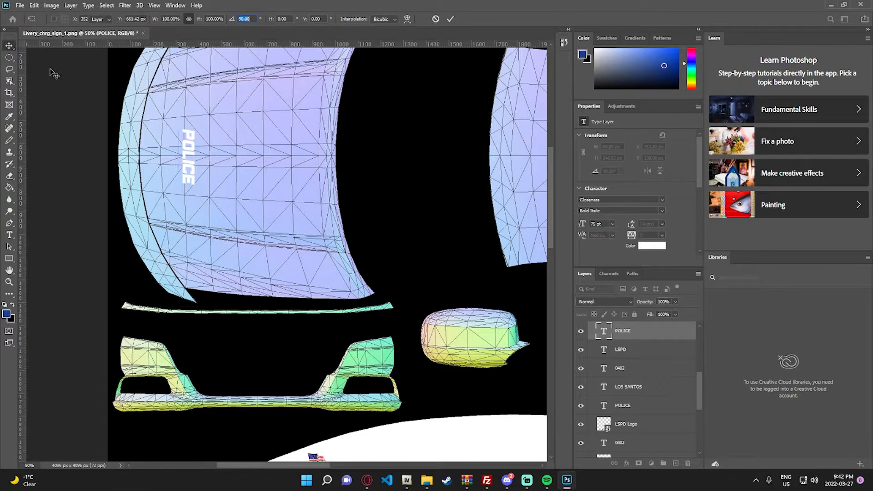
{"action": "key", "text": "Return"}
- Shift the rotated POLICE text about 168 px left, against the seam at the hood's front edge
{"action": "left_click_drag", "start_coordinate": [188, 156], "coordinate": [149, 157]}
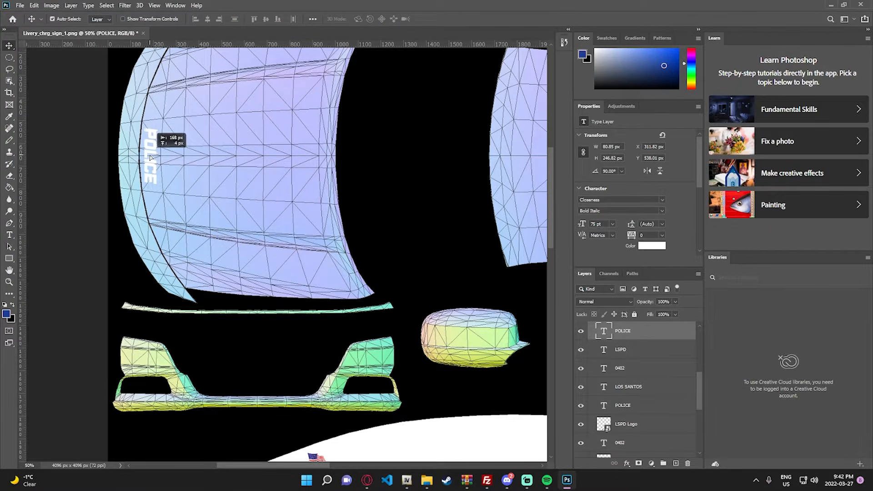
{"action": "key", "text": "z"}
{"action": "right_click", "coordinate": [213, 172]}
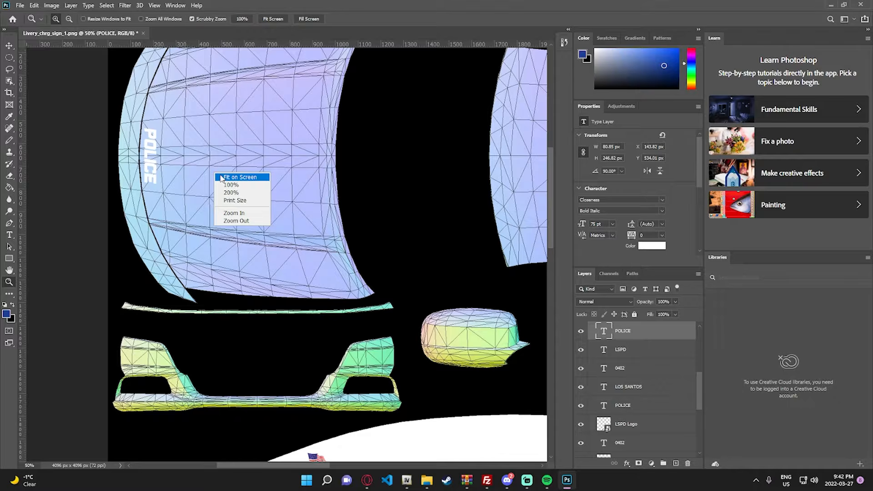
{"action": "left_click", "coordinate": [157, 159]}
{"action": "left_click", "coordinate": [144, 155]}
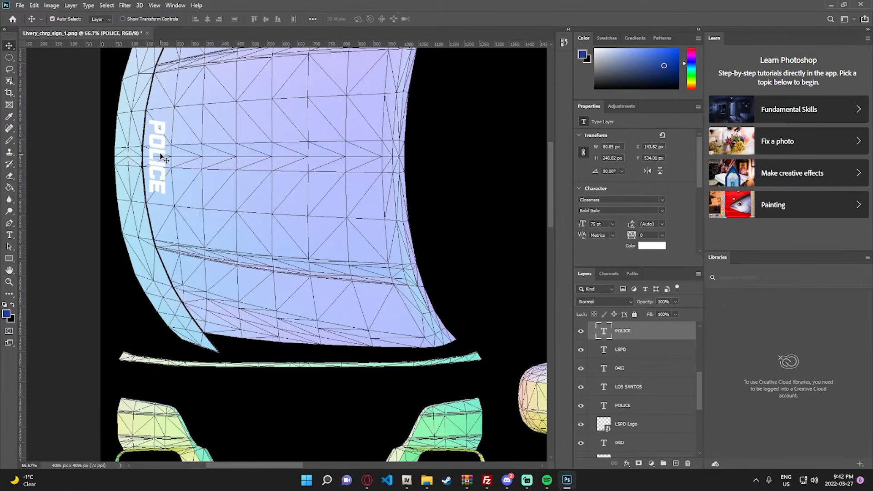
{"action": "key", "text": "ctrl+0"}
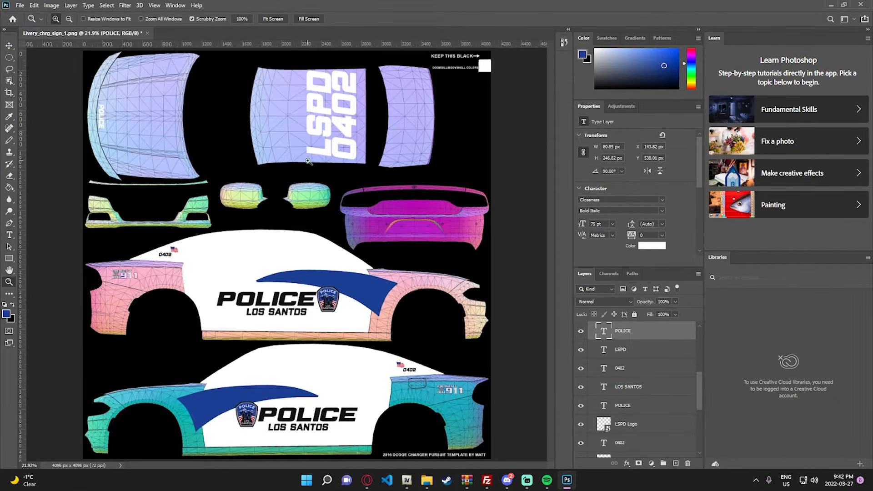
- Switch to File Explorer and open the Chevrons folder inside Liveries
{"action": "left_click", "coordinate": [446, 232]}
{"action": "left_click", "coordinate": [458, 230]}
{"action": "left_click", "coordinate": [525, 225]}
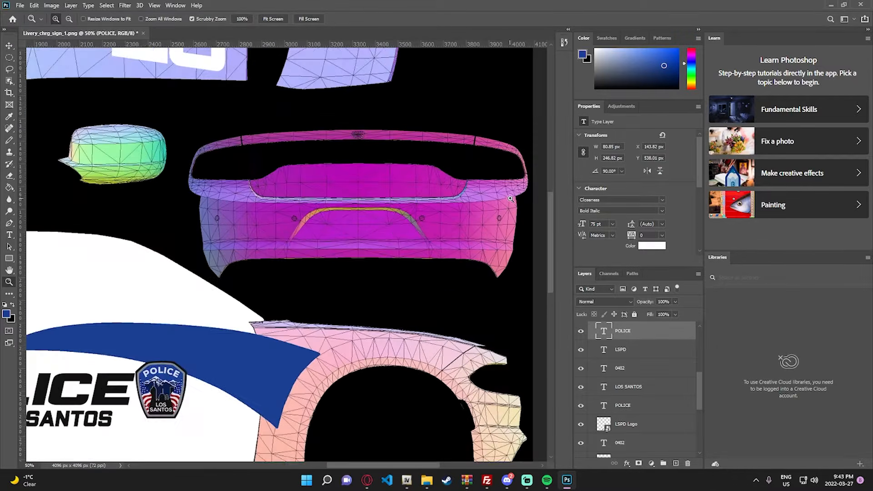
{"action": "left_click", "coordinate": [516, 205]}
{"action": "left_click", "coordinate": [426, 480]}
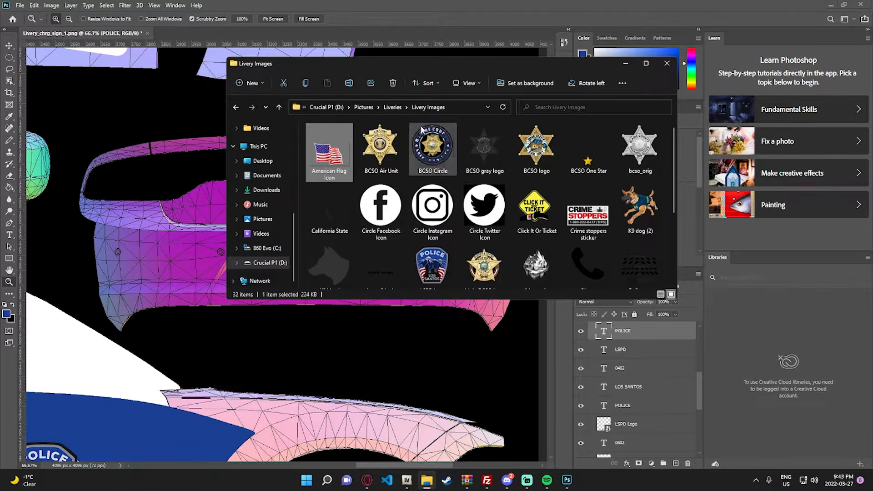
{"action": "left_click", "coordinate": [392, 109]}
{"action": "double_click", "coordinate": [347, 141]}
{"action": "scroll", "coordinate": [599, 247], "scroll_direction": "down", "scroll_amount": 1}
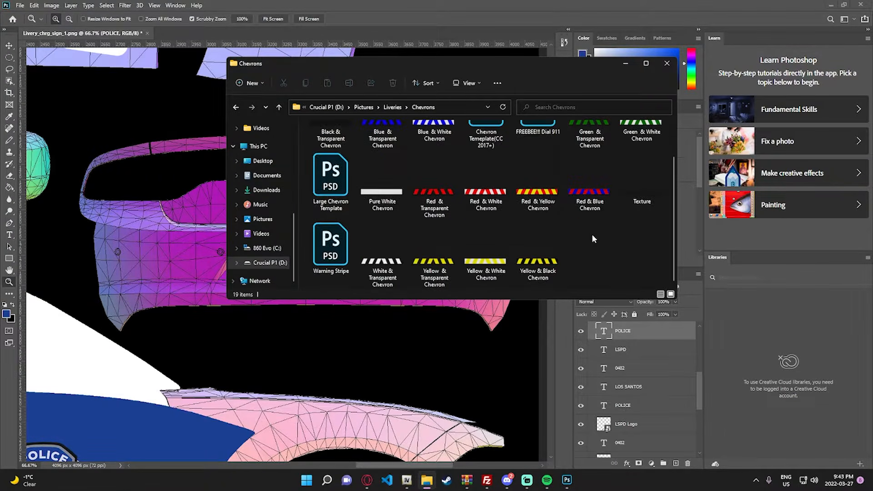
- Place the White & Transparent Chevron image in the livery, centered on the trunk section of the rear panel
{"action": "left_click_drag", "start_coordinate": [609, 250], "coordinate": [363, 162]}
{"action": "left_click", "coordinate": [660, 274]}
{"action": "scroll", "coordinate": [642, 262], "scroll_direction": "up", "scroll_amount": 1}
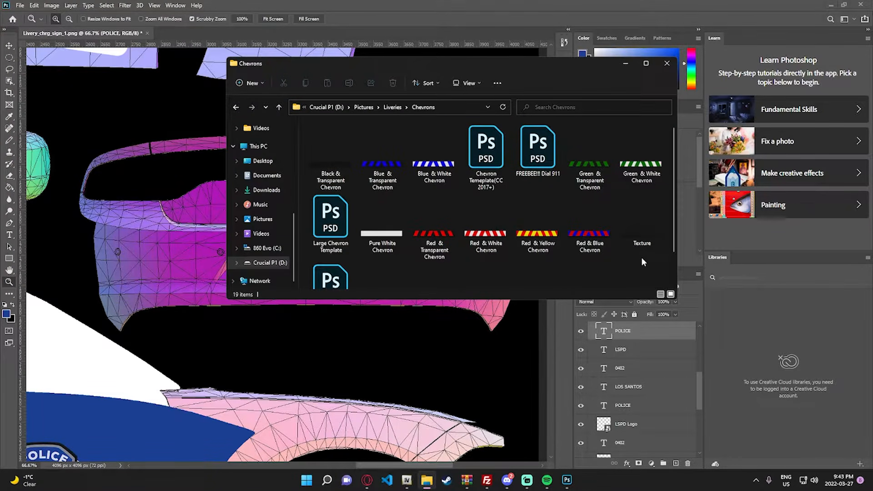
{"action": "scroll", "coordinate": [641, 262], "scroll_direction": "down", "scroll_amount": 1}
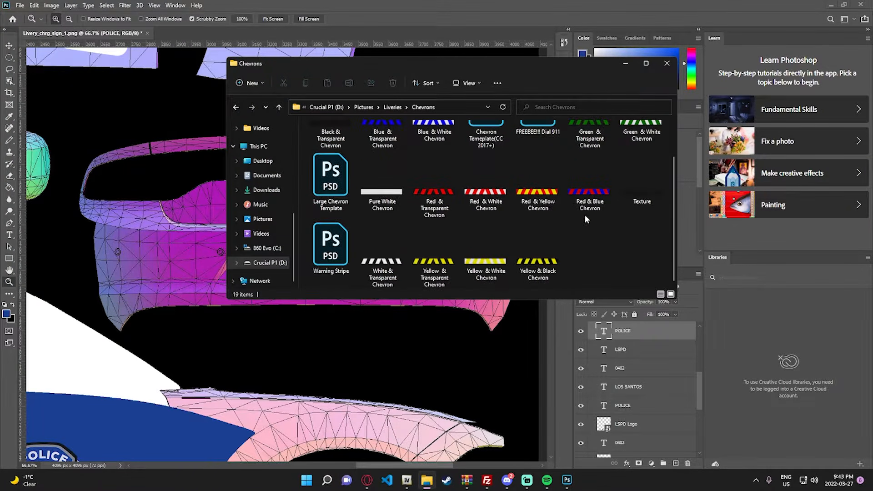
{"action": "left_click", "coordinate": [399, 263]}
{"action": "left_click_drag", "start_coordinate": [406, 255], "coordinate": [190, 227]}
{"action": "left_click_drag", "start_coordinate": [299, 260], "coordinate": [312, 212]}
{"action": "key", "text": "Return"}
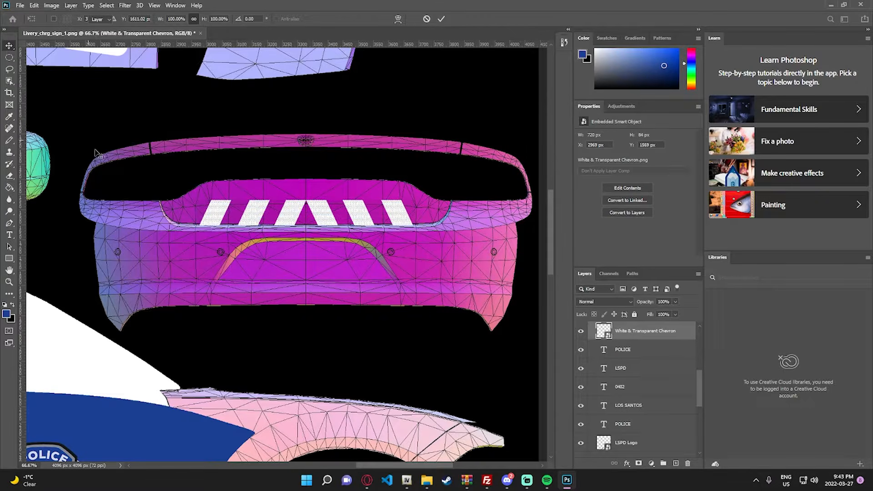
- Fine-tune the chevron's vertical position to Y 1564 px, just above the trunk's lower edge
{"action": "key", "text": "z"}
{"action": "left_click", "coordinate": [113, 173]}
{"action": "scroll", "coordinate": [484, 301], "scroll_direction": "down", "scroll_amount": 1}
{"action": "mouse_move", "coordinate": [382, 465]}
{"action": "left_mouse_down"}
{"action": "mouse_move", "coordinate": [415, 466]}
{"action": "mouse_move", "coordinate": [386, 464]}
{"action": "mouse_move", "coordinate": [398, 465]}
{"action": "left_mouse_up"}
{"action": "key", "text": "v"}
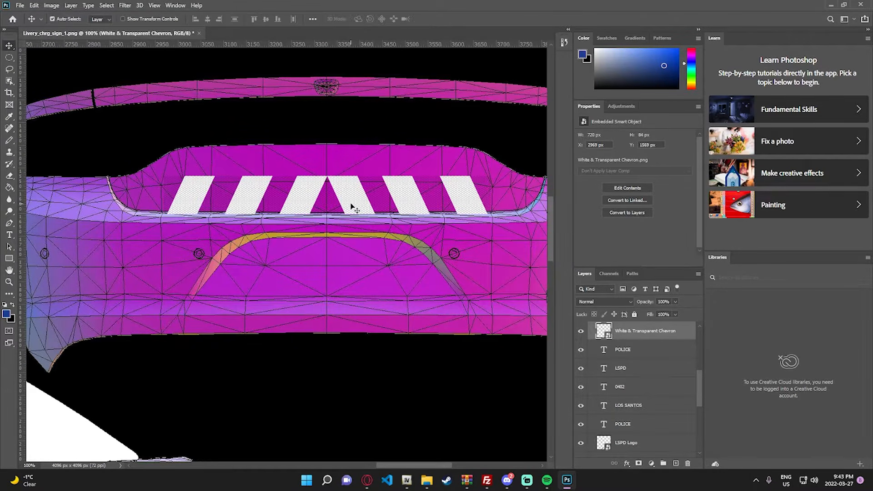
{"action": "left_click_drag", "start_coordinate": [350, 204], "coordinate": [351, 199]}
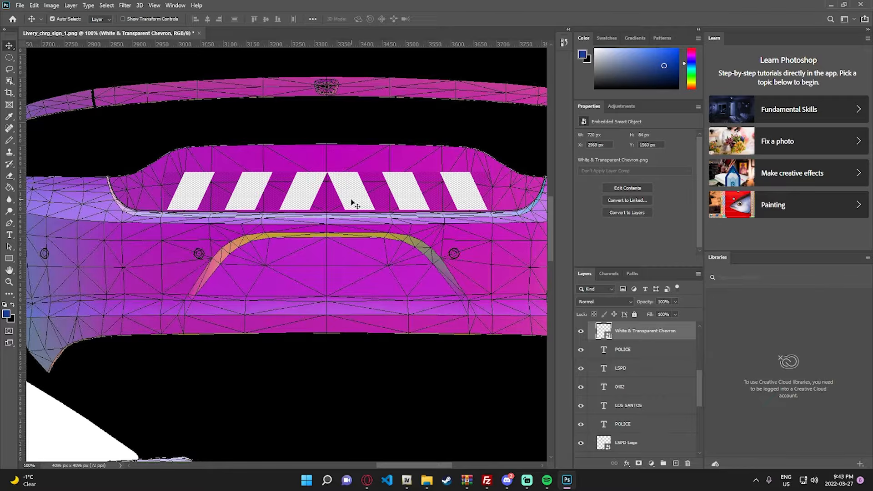
{"action": "key", "text": "Down"}
{"action": "key", "text": "Down"}
{"action": "key", "text": "Down"}
{"action": "key", "text": "Down"}
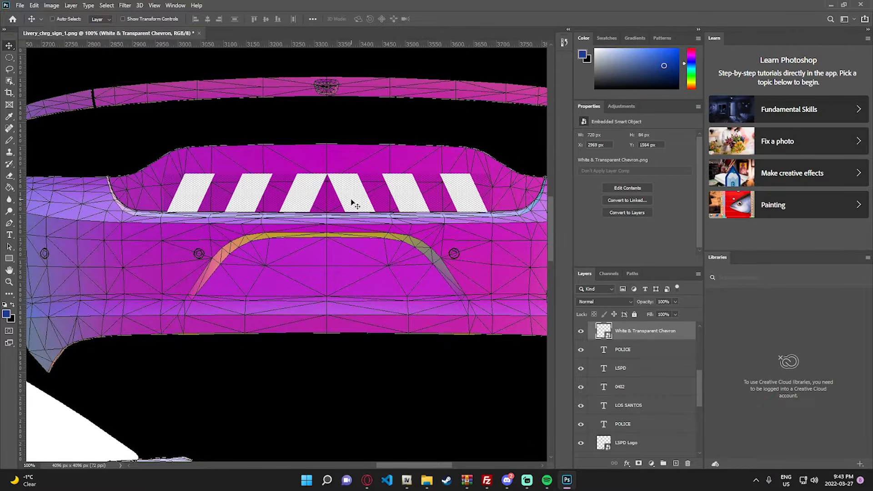
- Stretch the chevron to about 992 px by 153 px so it covers the trunk section's full width and height
{"action": "key", "text": "ctrl+t"}
{"action": "left_click_drag", "start_coordinate": [327, 171], "coordinate": [326, 143]}
{"action": "left_click_drag", "start_coordinate": [163, 177], "coordinate": [89, 177]}
{"action": "left_click_drag", "start_coordinate": [489, 177], "coordinate": [360, 175]}
{"action": "left_click_drag", "start_coordinate": [413, 463], "coordinate": [379, 462]}
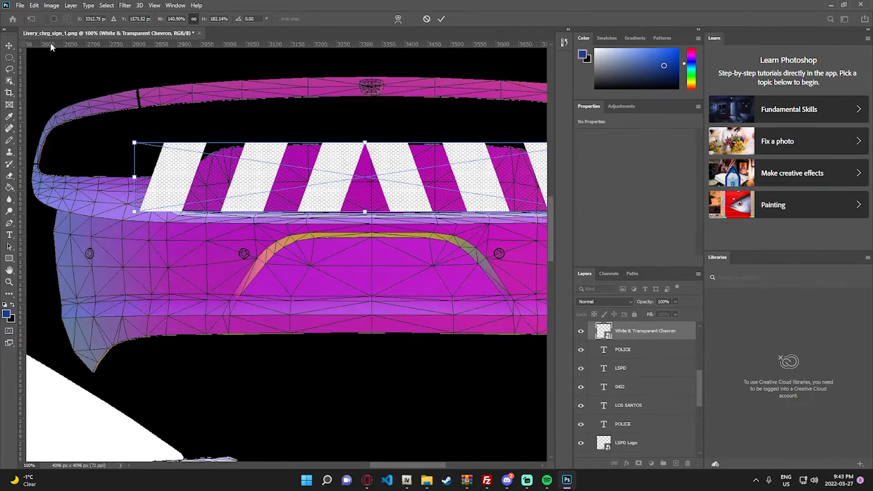
{"action": "key", "text": "Return"}
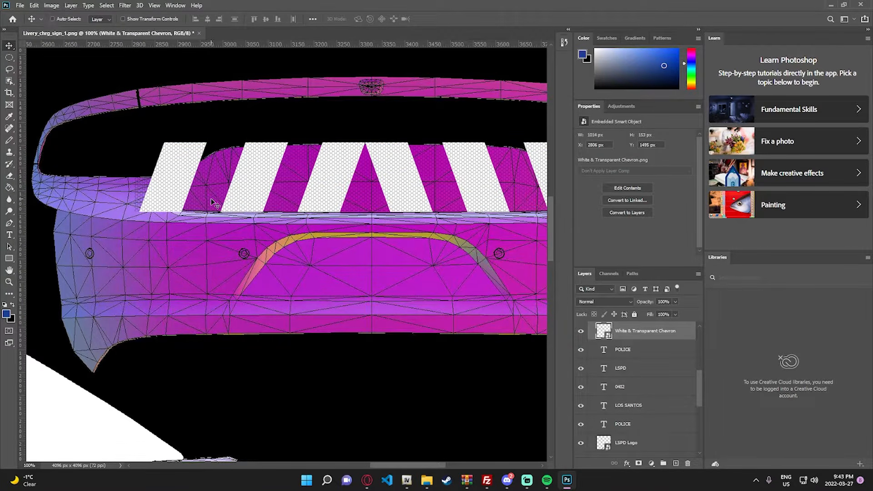
{"action": "key", "text": "ctrl+t"}
{"action": "left_click_drag", "start_coordinate": [135, 177], "coordinate": [144, 177]}
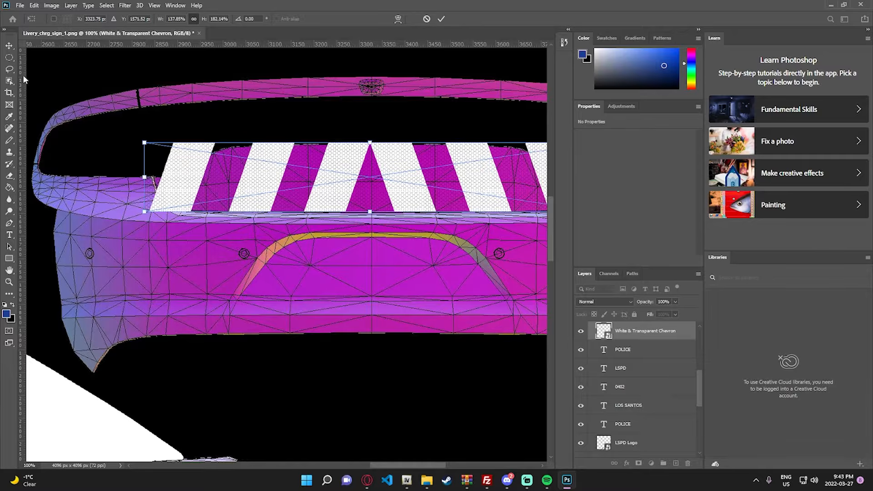
{"action": "key", "text": "Return"}
- Add a new layer above the chevron, reset the foreground color to black and hide the chevron layer
{"action": "scroll", "coordinate": [648, 359], "scroll_direction": "up", "scroll_amount": 2}
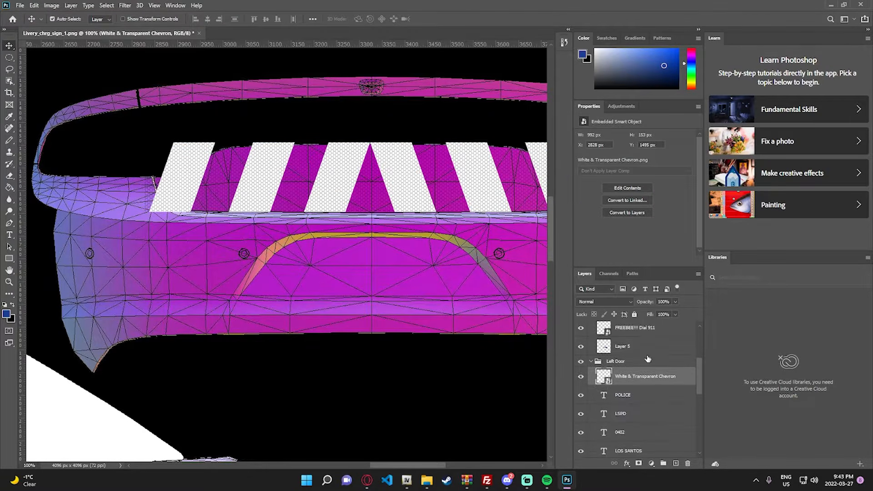
{"action": "left_click", "coordinate": [676, 463]}
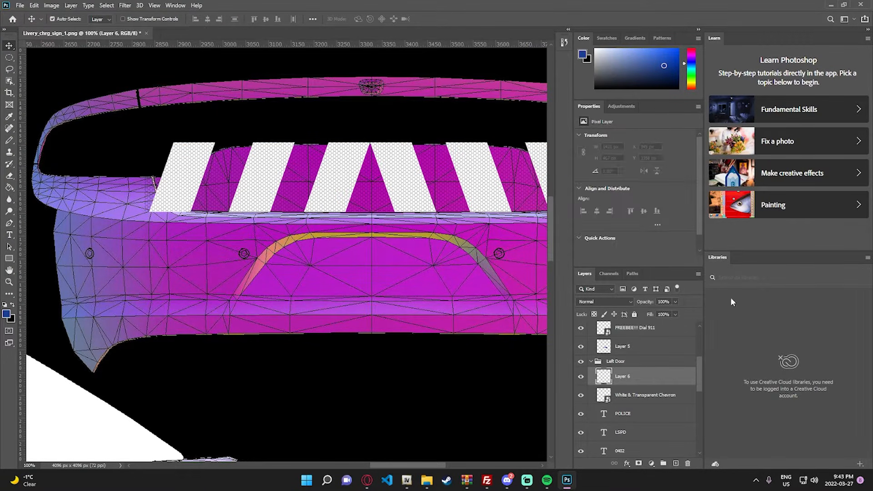
{"action": "key", "text": "d"}
{"action": "left_click", "coordinate": [581, 395]}
{"action": "key", "text": "z"}
- Trace the trunk's curved left corner and the start of its lower edge with a black Pencil line
{"action": "left_click_drag", "start_coordinate": [156, 183], "coordinate": [210, 187]}
{"action": "key", "text": "b"}
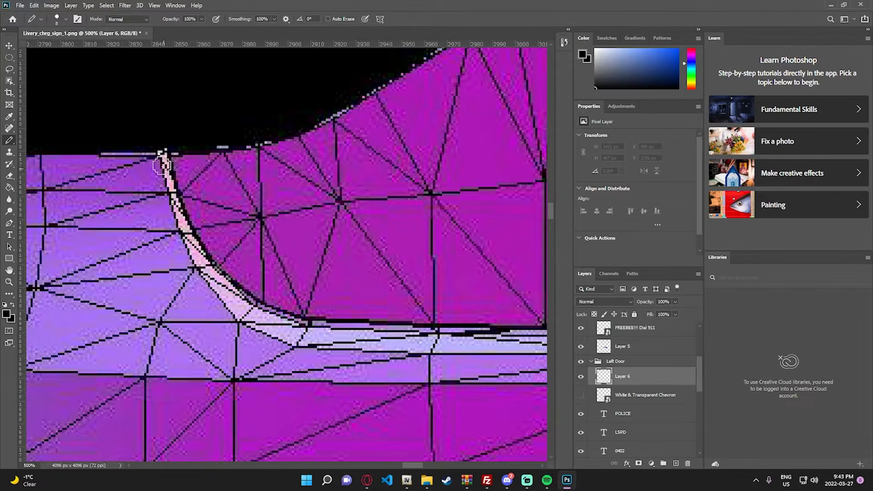
{"action": "left_click_drag", "start_coordinate": [160, 161], "coordinate": [177, 216]}
{"action": "left_click_drag", "start_coordinate": [213, 282], "coordinate": [286, 328]}
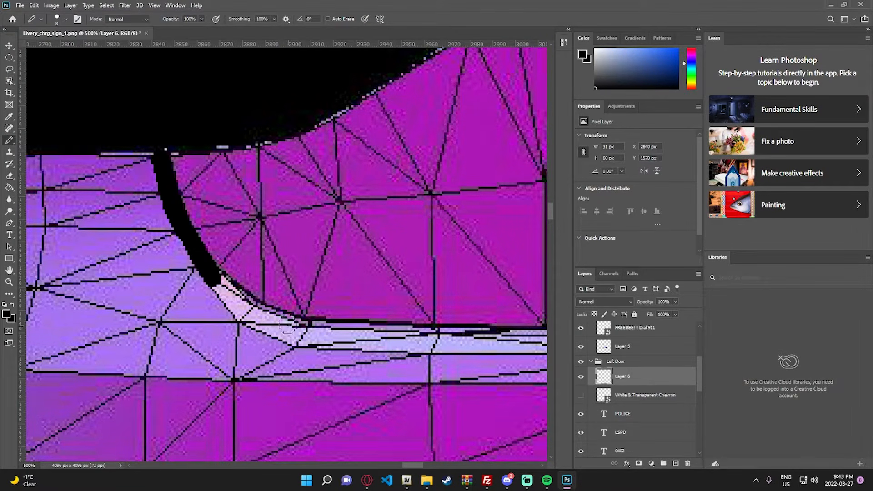
{"action": "left_click", "coordinate": [416, 331], "text": "shift"}
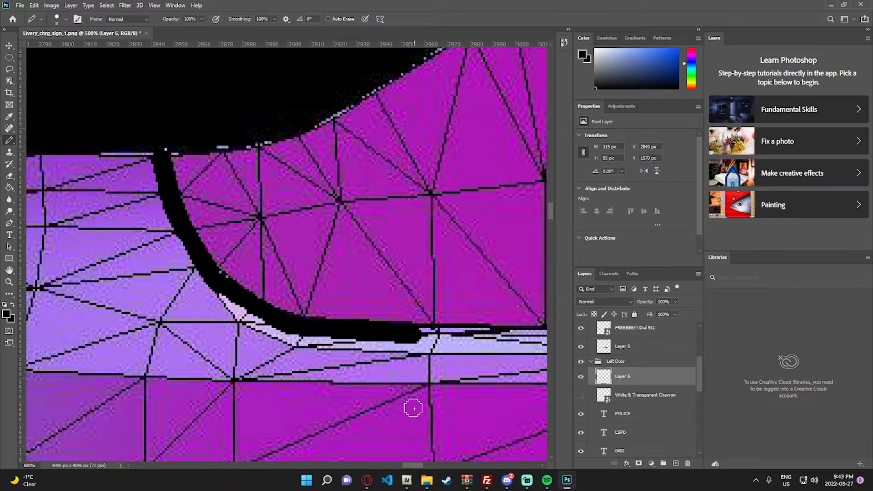
- Continue the black Pencil line along the trunk's lower edge and up its curved right corner
{"action": "left_click_drag", "start_coordinate": [417, 465], "coordinate": [488, 450]}
{"action": "left_click", "coordinate": [316, 338], "text": "shift"}
{"action": "left_click", "coordinate": [329, 327], "text": "shift"}
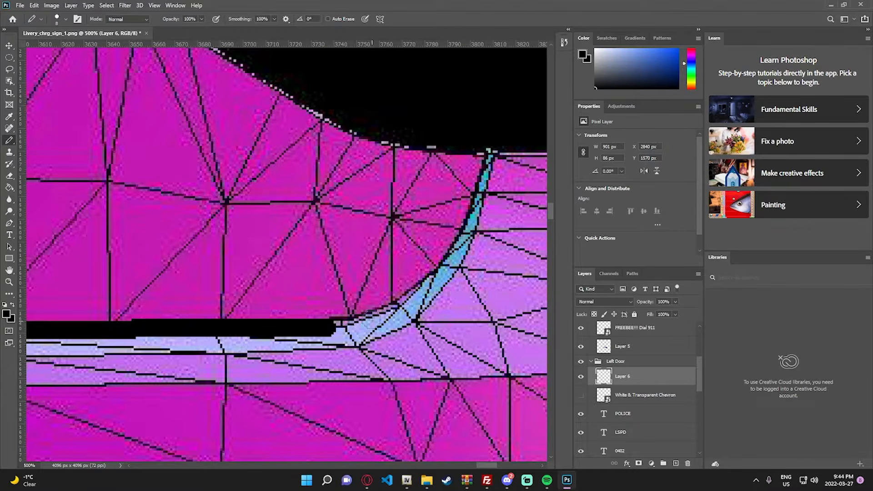
{"action": "mouse_move", "coordinate": [337, 323]}
{"action": "left_mouse_down"}
{"action": "mouse_move", "coordinate": [397, 309]}
{"action": "mouse_move", "coordinate": [446, 272]}
{"action": "left_mouse_up"}
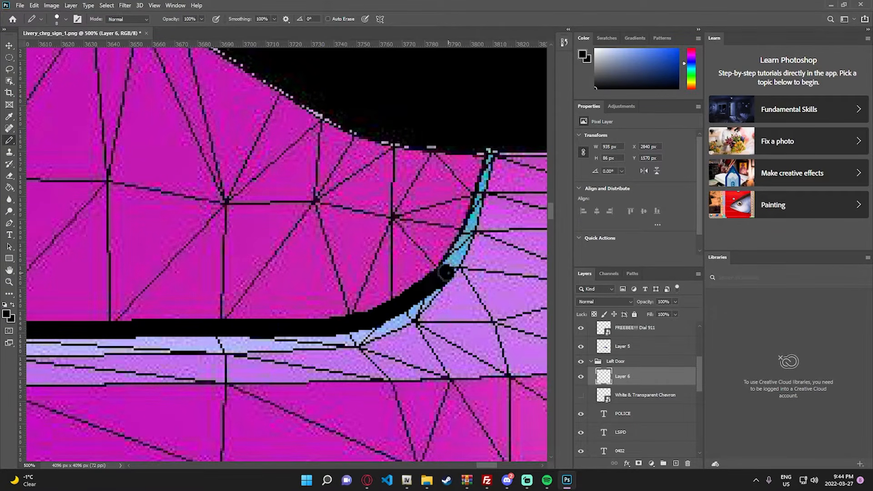
{"action": "left_click", "coordinate": [477, 227], "text": "shift"}
{"action": "left_click", "coordinate": [493, 152], "text": "shift"}
- Show the White & Transparent Chevron layer again over the trunk section
{"action": "key", "text": "z"}
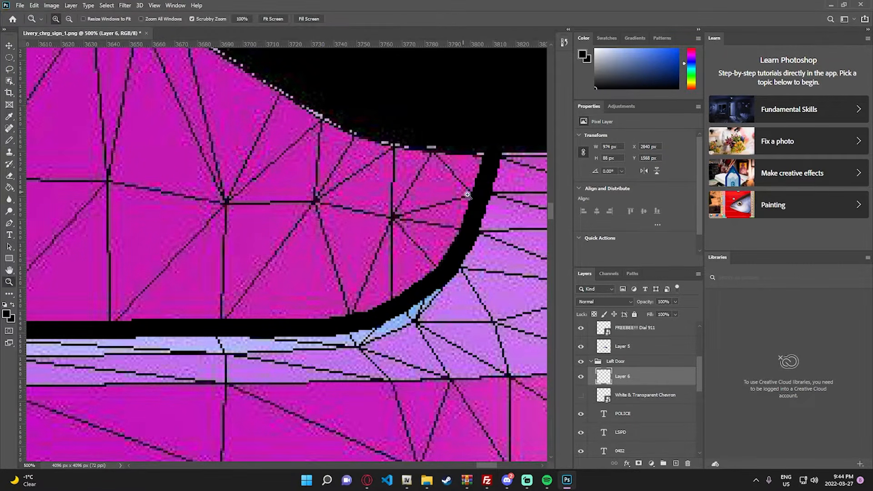
{"action": "key", "text": "ctrl+0"}
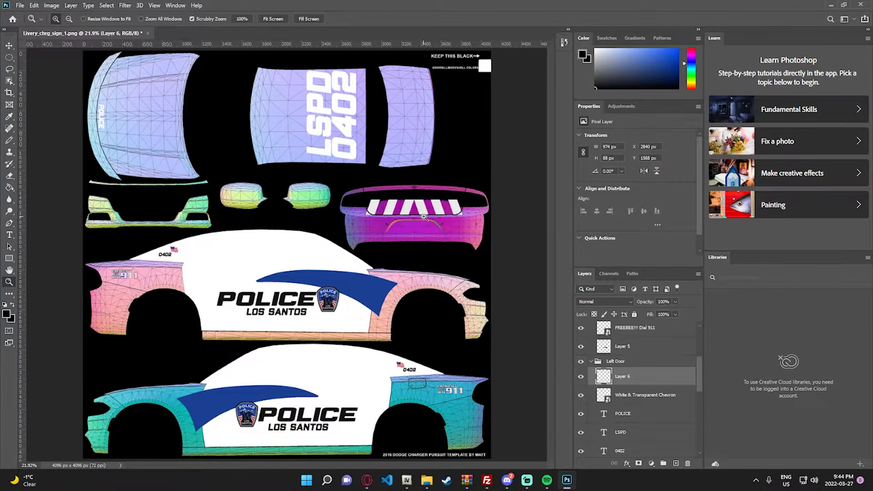
{"action": "left_click_drag", "start_coordinate": [424, 217], "coordinate": [388, 243]}
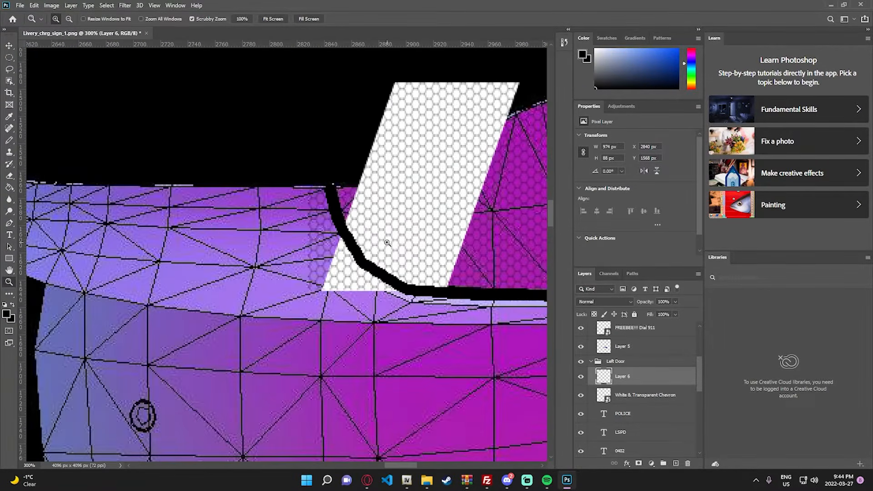
- Check the chevron's overhang at the trunk's left corner against the black Layer 2, and hide that layer again
{"action": "key", "text": "b"}
{"action": "scroll", "coordinate": [619, 411], "scroll_direction": "down", "scroll_amount": 5}
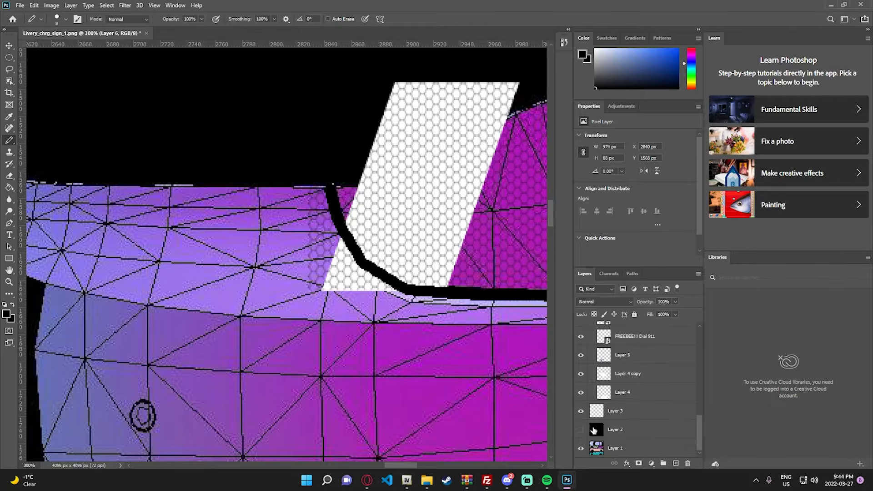
{"action": "left_click", "coordinate": [582, 430]}
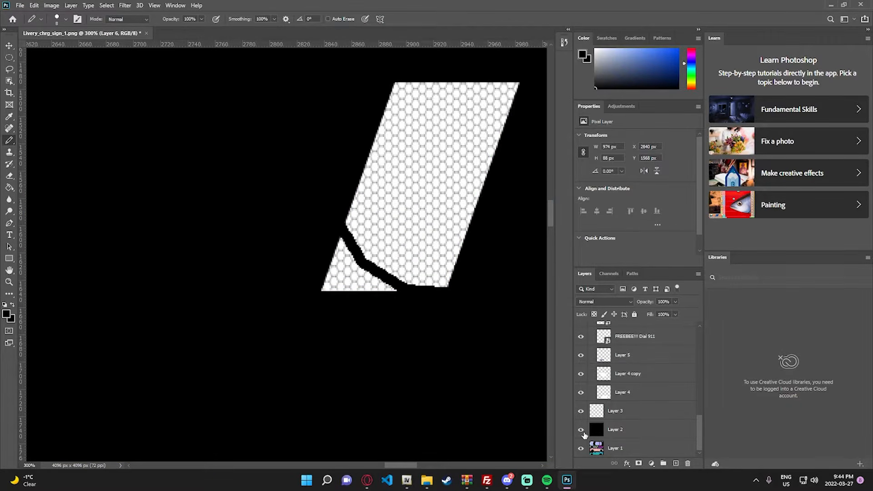
{"action": "left_click", "coordinate": [580, 431]}
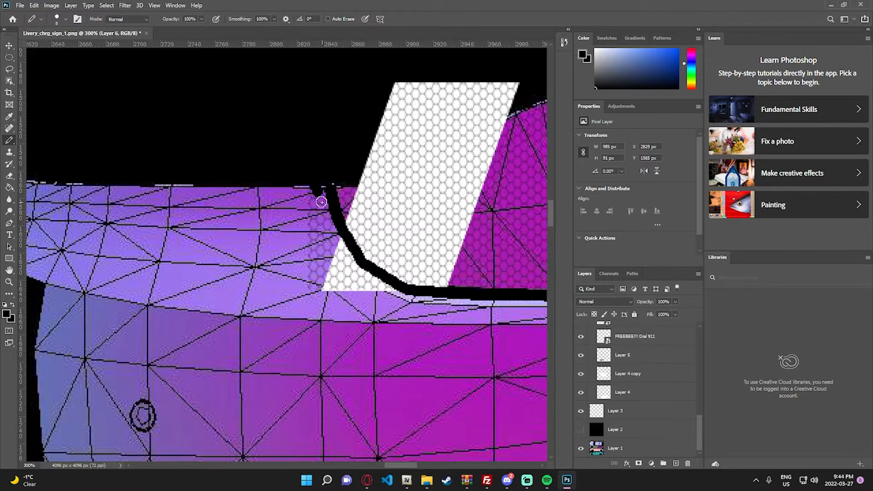
{"action": "key", "text": "e"}
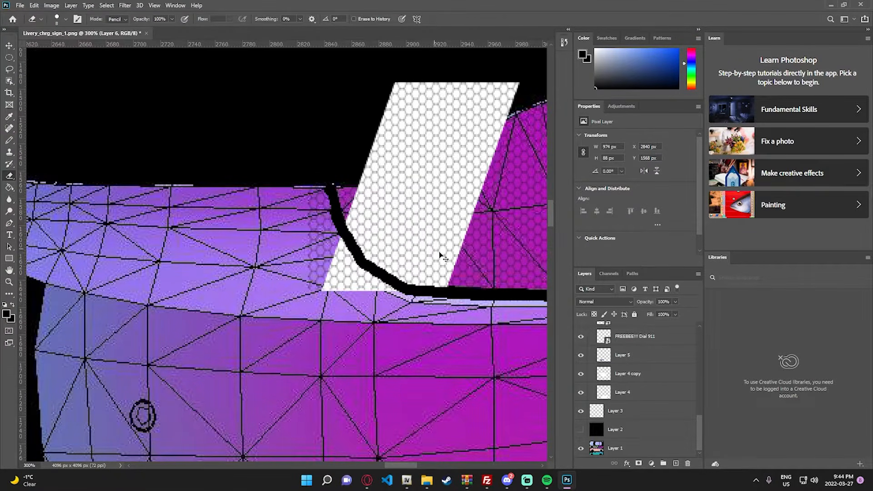
{"action": "key", "text": "ctrl+z"}
{"action": "scroll", "coordinate": [623, 373], "scroll_direction": "up", "scroll_amount": 11}
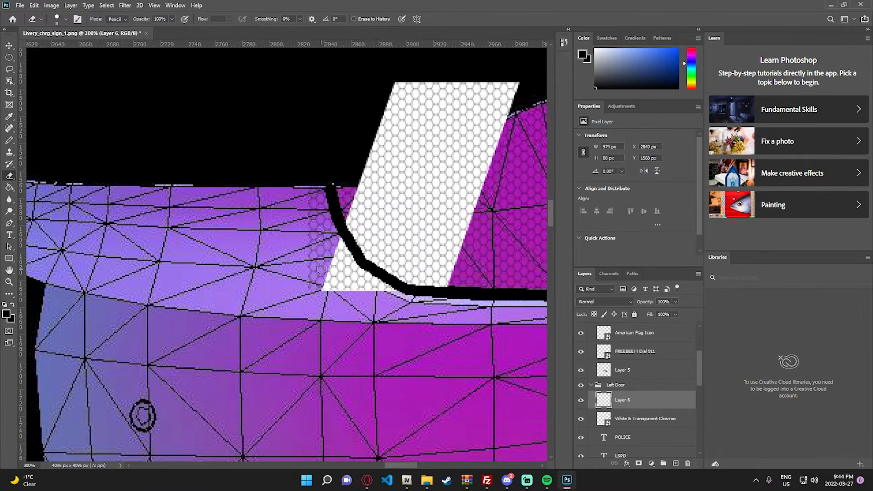
{"action": "key", "text": "alt+comma"}
{"action": "mouse_move", "coordinate": [306, 205]}
{"action": "left_mouse_down"}
{"action": "mouse_move", "coordinate": [323, 242]}
{"action": "mouse_move", "coordinate": [321, 254]}
{"action": "mouse_move", "coordinate": [313, 247]}
{"action": "mouse_move", "coordinate": [319, 298]}
{"action": "left_mouse_up"}
{"action": "key", "text": "ctrl+z"}
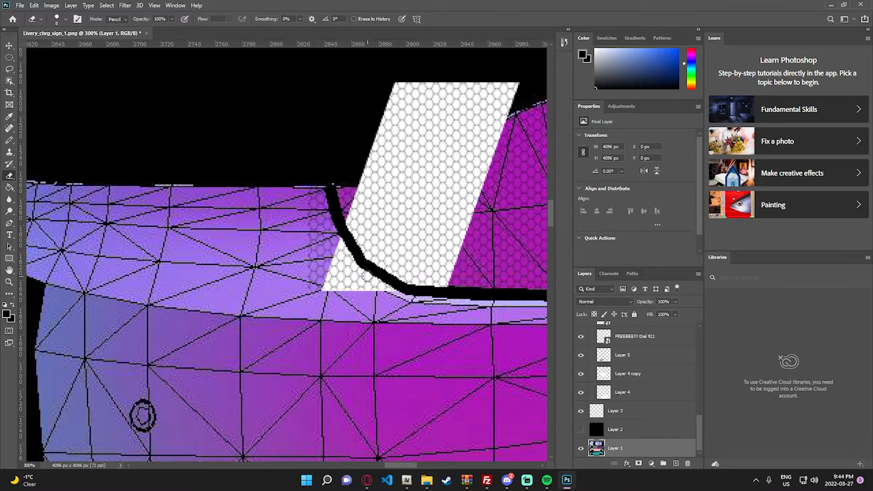
- Rasterize the White & Transparent Chevron layer and erase its part outside the black line at the trunk's left corner
{"action": "left_click", "coordinate": [349, 277], "text": "ctrl"}
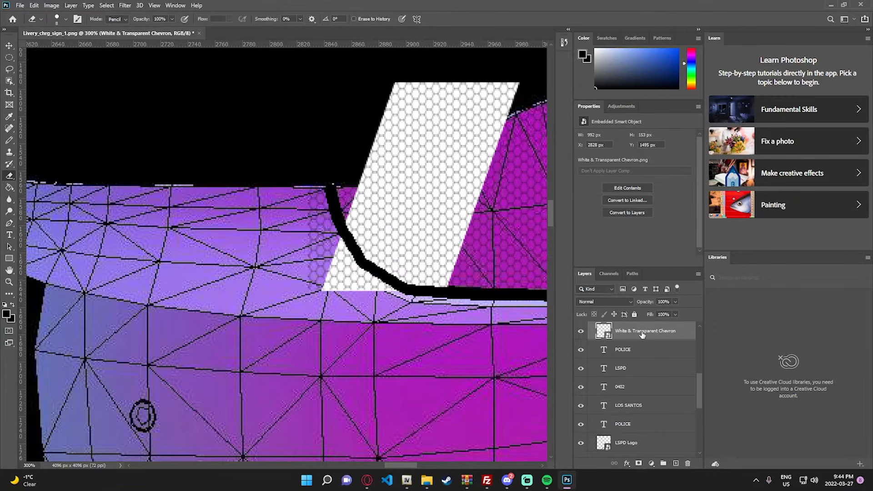
{"action": "right_click", "coordinate": [643, 335]}
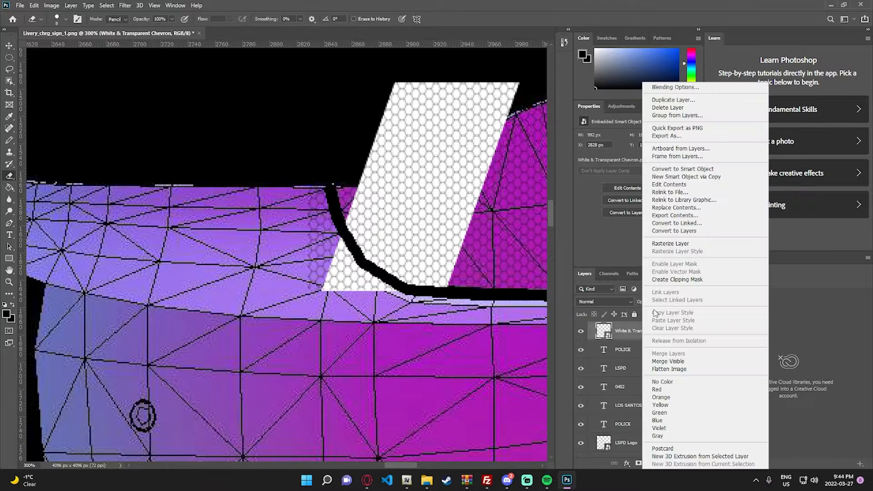
{"action": "left_click", "coordinate": [682, 244]}
{"action": "mouse_move", "coordinate": [309, 205]}
{"action": "left_mouse_down"}
{"action": "mouse_move", "coordinate": [313, 288]}
{"action": "mouse_move", "coordinate": [334, 281]}
{"action": "mouse_move", "coordinate": [326, 268]}
{"action": "mouse_move", "coordinate": [331, 295]}
{"action": "left_mouse_up"}
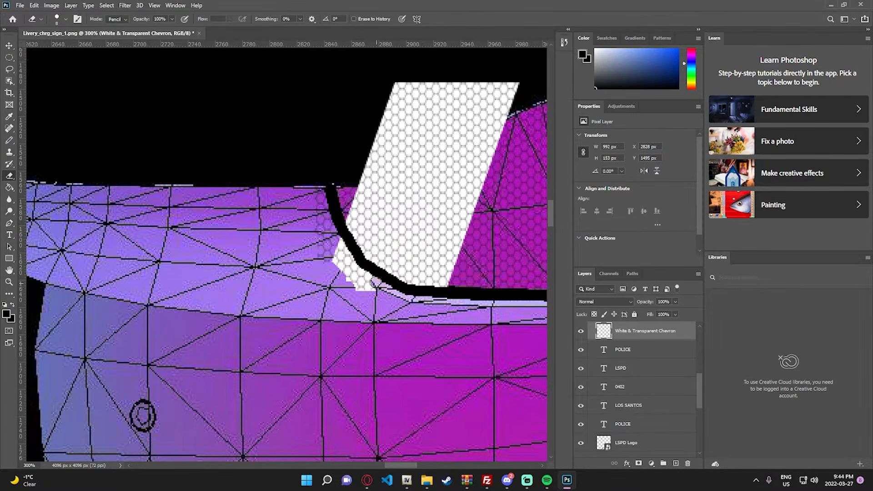
{"action": "mouse_move", "coordinate": [366, 278]}
{"action": "left_mouse_down"}
{"action": "mouse_move", "coordinate": [343, 260]}
{"action": "mouse_move", "coordinate": [356, 302]}
{"action": "left_mouse_up"}
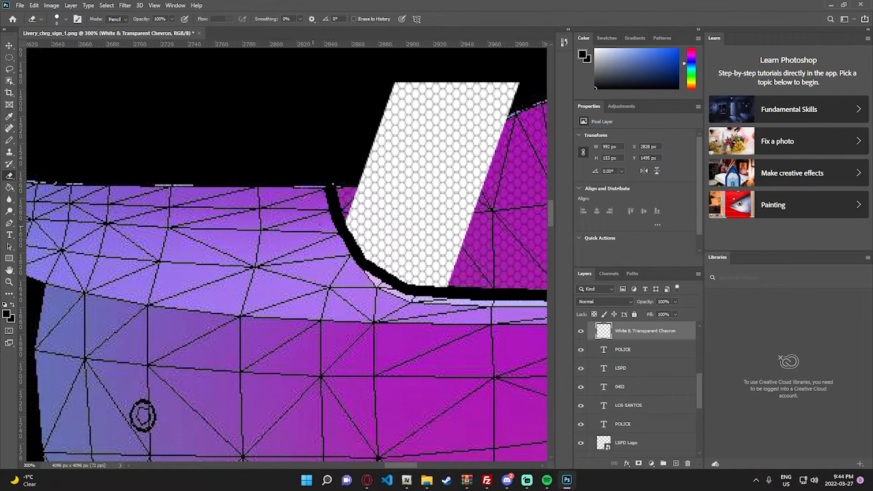
- Erase the chevron's part outside the black line at the trunk's right corner and show the black Layer 2
{"action": "key", "text": "z"}
{"action": "right_click", "coordinate": [415, 354]}
{"action": "left_click", "coordinate": [457, 358]}
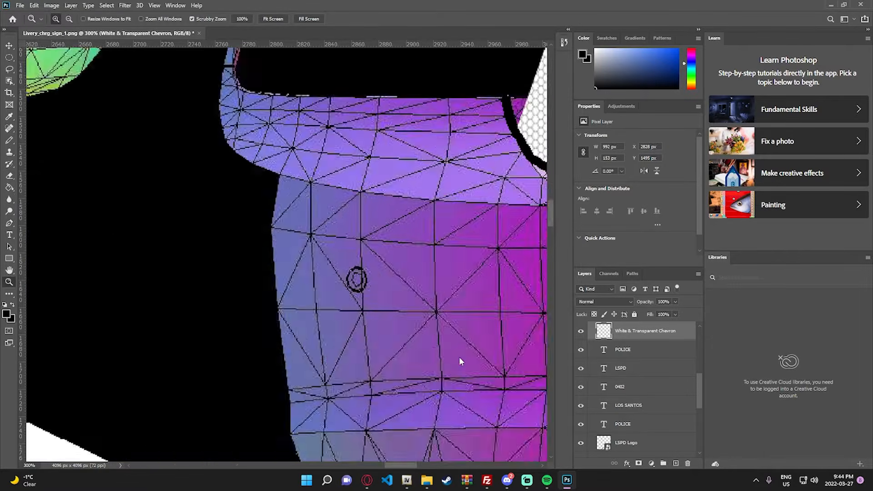
{"action": "left_click", "coordinate": [483, 218]}
{"action": "left_click", "coordinate": [483, 217]}
{"action": "left_click", "coordinate": [482, 216]}
{"action": "left_click", "coordinate": [482, 216]}
{"action": "left_click", "coordinate": [483, 216]}
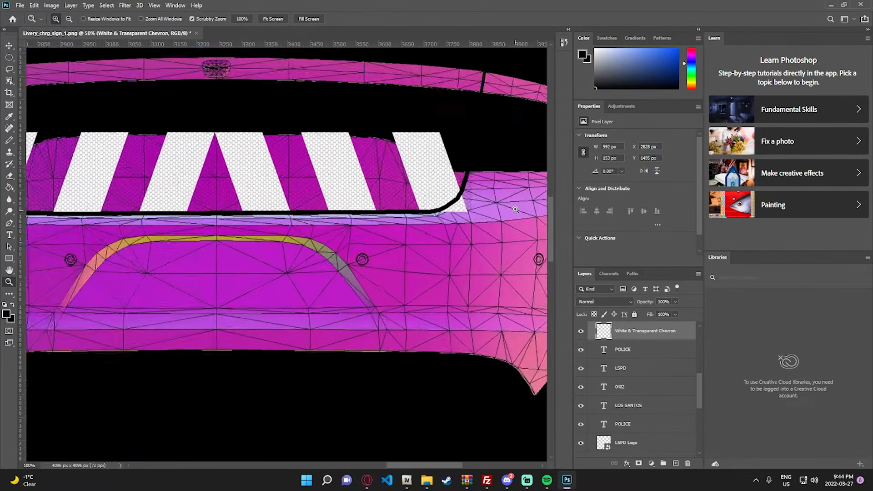
{"action": "left_click", "coordinate": [482, 215]}
{"action": "left_click", "coordinate": [481, 214]}
{"action": "left_click", "coordinate": [440, 223]}
{"action": "scroll", "coordinate": [373, 247], "scroll_direction": "up", "scroll_amount": 2}
{"action": "key", "text": "e"}
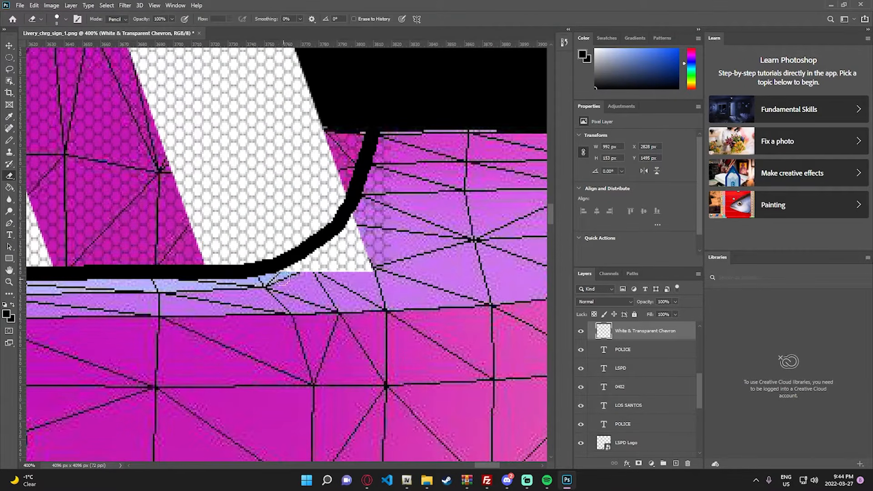
{"action": "mouse_move", "coordinate": [285, 275]}
{"action": "left_mouse_down"}
{"action": "mouse_move", "coordinate": [339, 244]}
{"action": "mouse_move", "coordinate": [359, 221]}
{"action": "mouse_move", "coordinate": [341, 273]}
{"action": "mouse_move", "coordinate": [323, 272]}
{"action": "mouse_move", "coordinate": [362, 254]}
{"action": "left_mouse_up"}
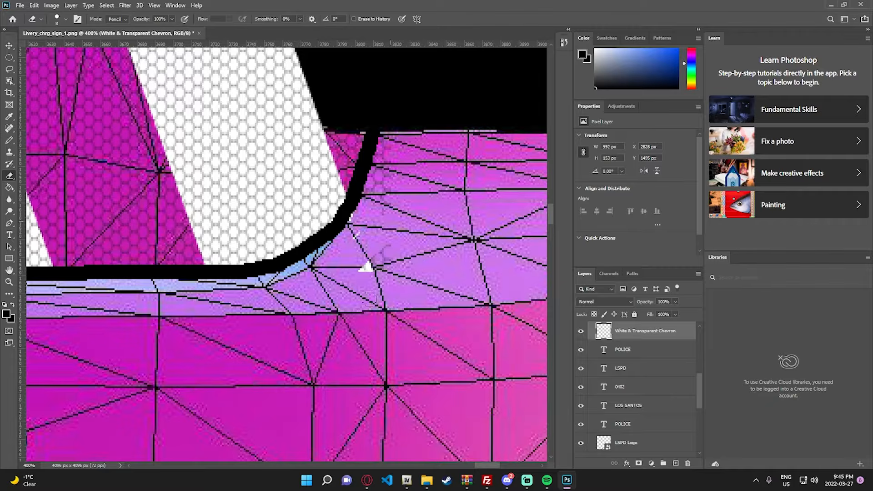
{"action": "left_click_drag", "start_coordinate": [370, 298], "coordinate": [349, 252]}
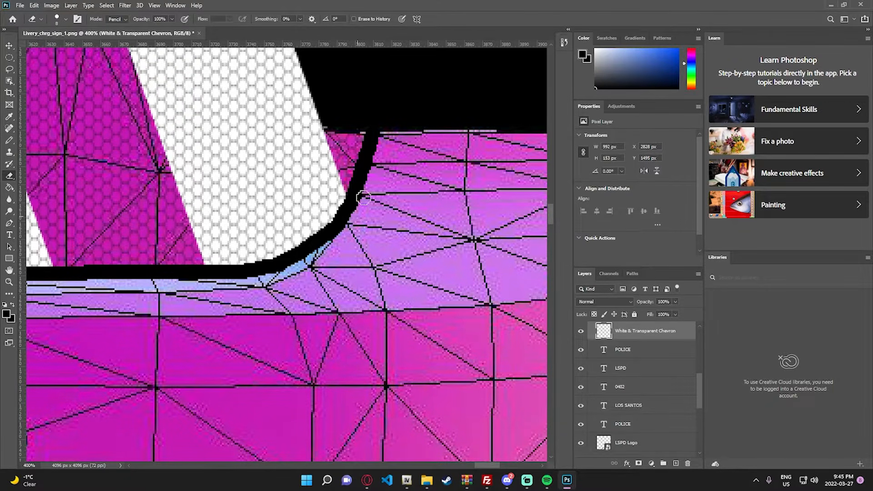
{"action": "scroll", "coordinate": [625, 400], "scroll_direction": "down", "scroll_amount": 5}
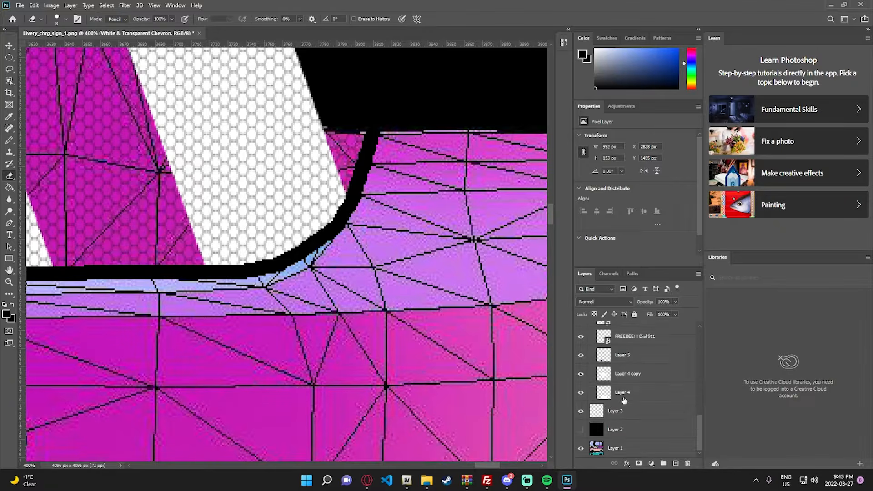
{"action": "left_click", "coordinate": [582, 429]}
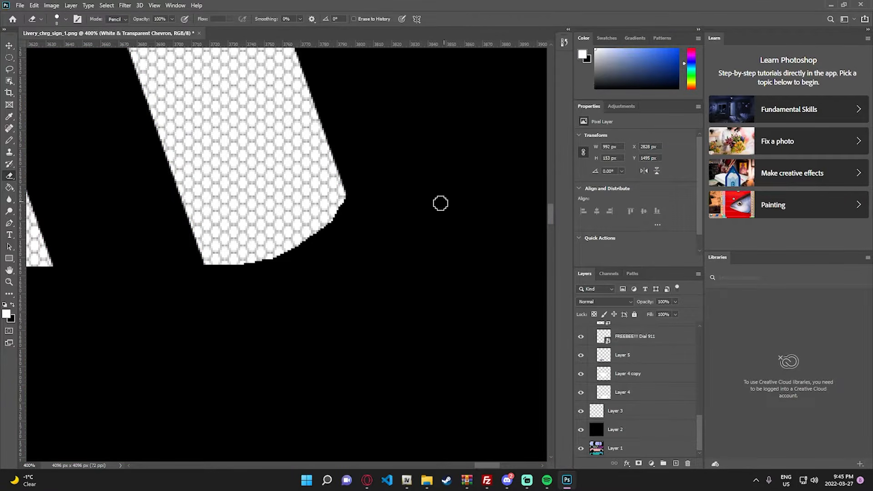
{"action": "key", "text": "g"}
{"action": "left_click", "coordinate": [427, 225]}
{"action": "key", "text": "z"}
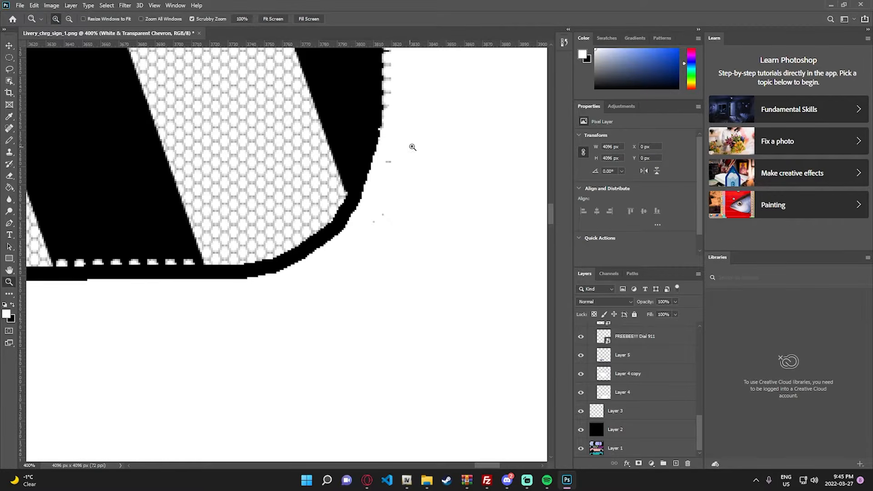
{"action": "scroll", "coordinate": [413, 147], "scroll_direction": "up", "scroll_amount": 2}
{"action": "key", "text": "e"}
{"action": "left_click_drag", "start_coordinate": [390, 210], "coordinate": [382, 266]}
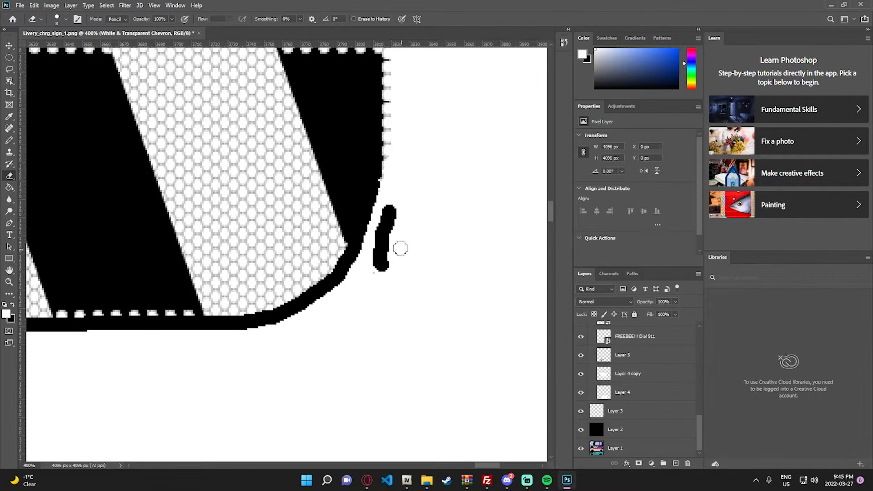
{"action": "key", "text": "ctrl+z"}
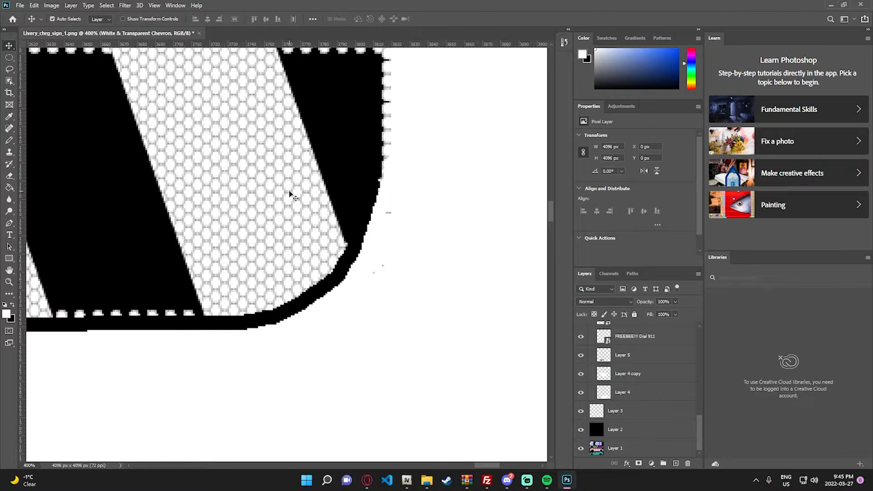
{"action": "left_click_drag", "start_coordinate": [390, 208], "coordinate": [381, 247]}
{"action": "key", "text": "ctrl+z"}
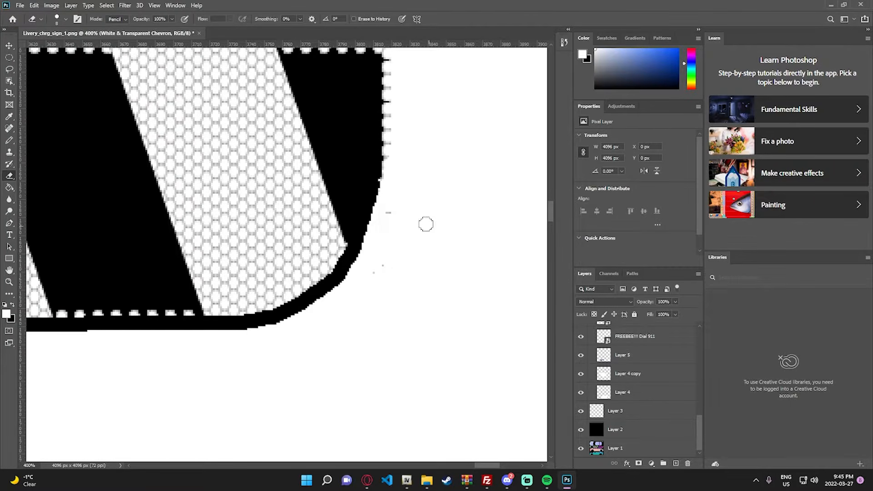
{"action": "key", "text": "v"}
{"action": "scroll", "coordinate": [637, 371], "scroll_direction": "up", "scroll_amount": 10}
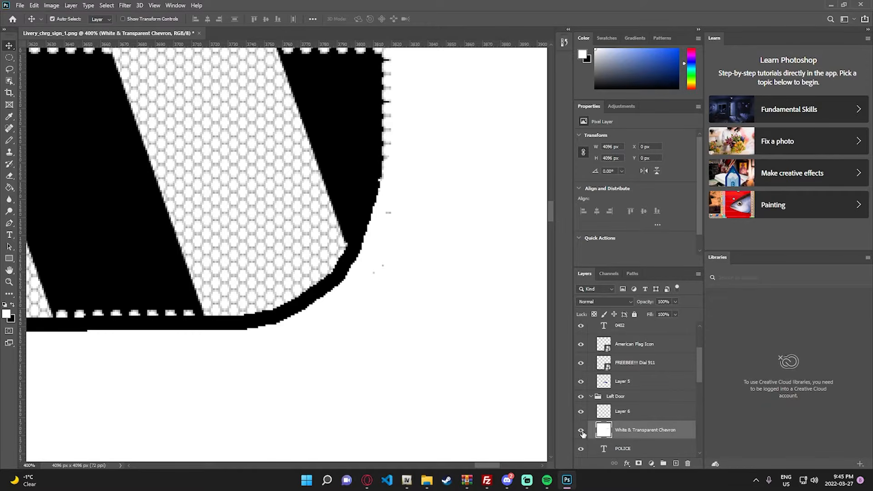
{"action": "key", "text": "ctrl+z"}
{"action": "scroll", "coordinate": [615, 400], "scroll_direction": "down", "scroll_amount": 10}
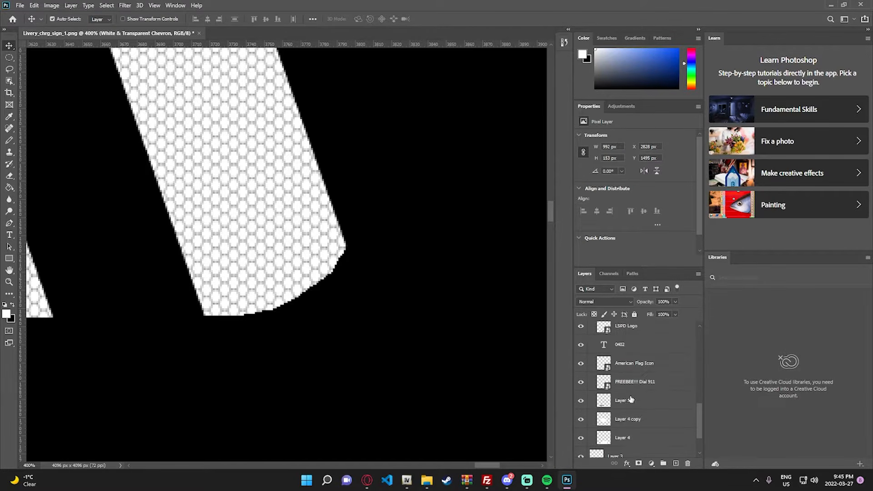
- Fill Layer 2 with white using the Paint Bucket and reselect the chevron layer
{"action": "left_click", "coordinate": [610, 432]}
{"action": "key", "text": "g"}
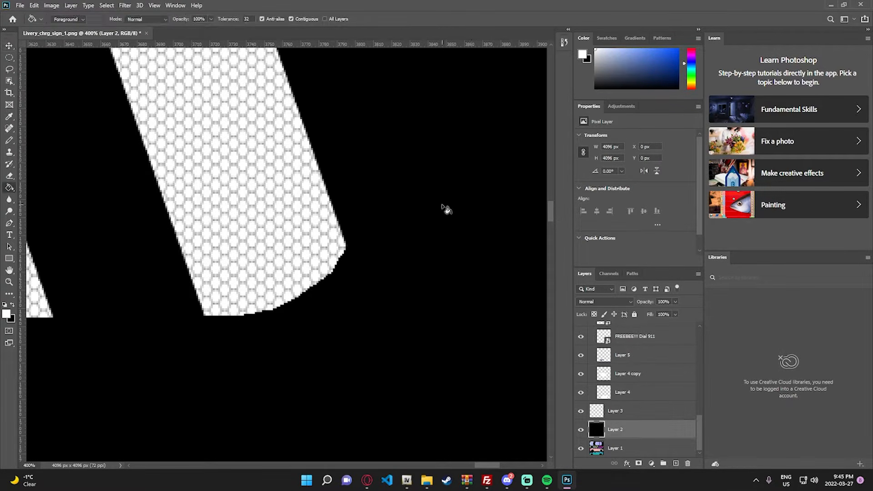
{"action": "left_click", "coordinate": [444, 209]}
{"action": "key", "text": "e"}
{"action": "key", "text": "alt+period"}
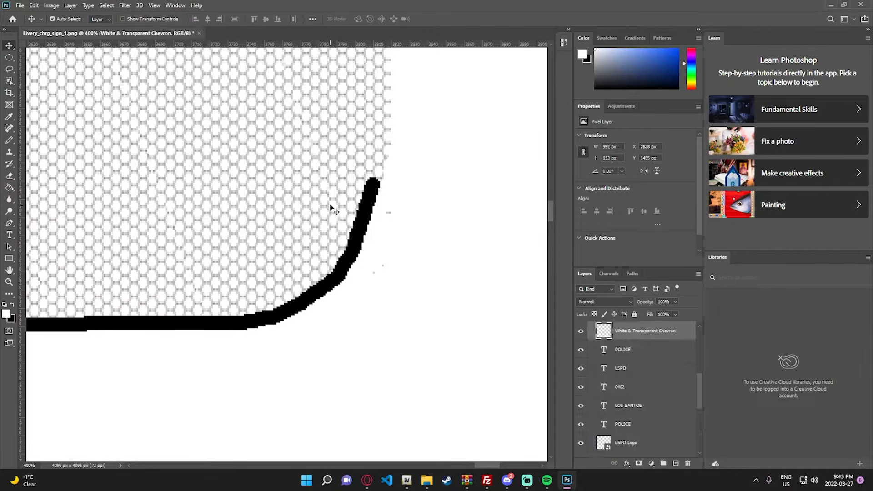
- Inspect the chevron's left corner for leftover pixels outside the black line against the white Layer 2
{"action": "key", "text": "z"}
{"action": "right_click", "coordinate": [402, 288]}
{"action": "left_click", "coordinate": [408, 295]}
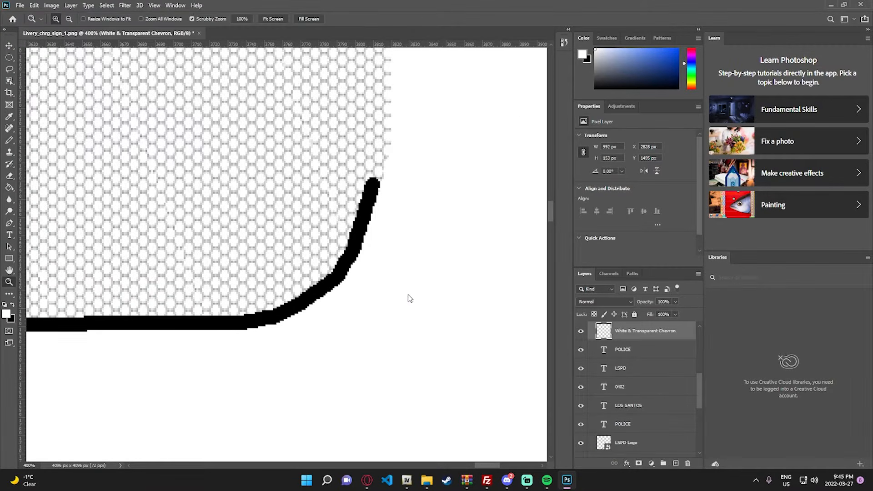
{"action": "left_click", "coordinate": [380, 208]}
{"action": "left_click", "coordinate": [379, 208]}
{"action": "left_click", "coordinate": [380, 208]}
{"action": "left_click", "coordinate": [380, 208]}
{"action": "left_click", "coordinate": [380, 209]}
{"action": "left_click", "coordinate": [379, 208]}
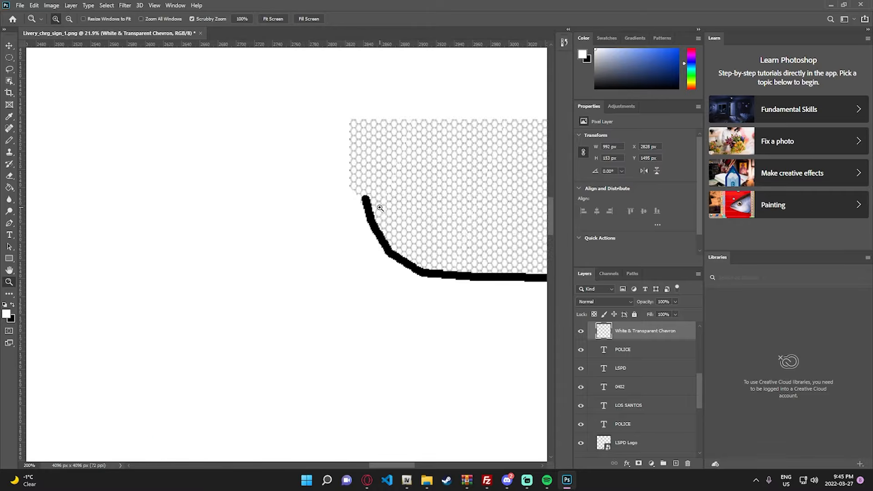
{"action": "left_click", "coordinate": [380, 209]}
{"action": "scroll", "coordinate": [626, 416], "scroll_direction": "down", "scroll_amount": 6}
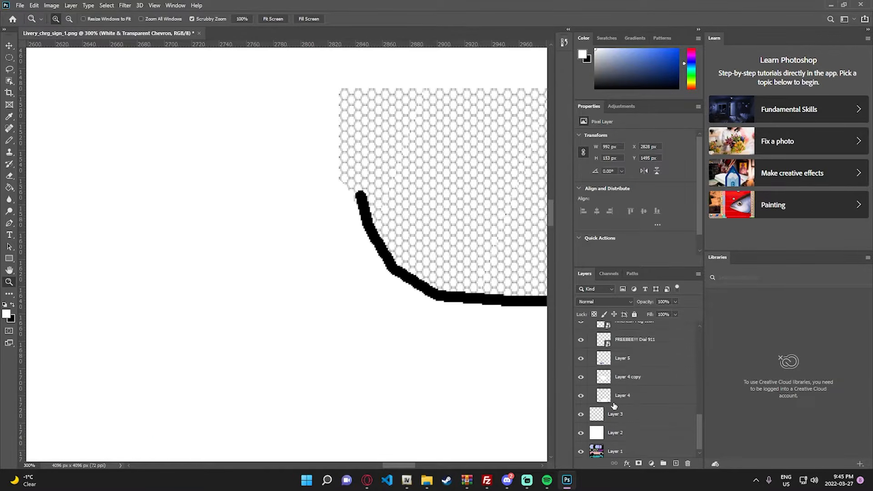
{"action": "left_click", "coordinate": [581, 429]}
{"action": "left_click", "coordinate": [581, 430]}
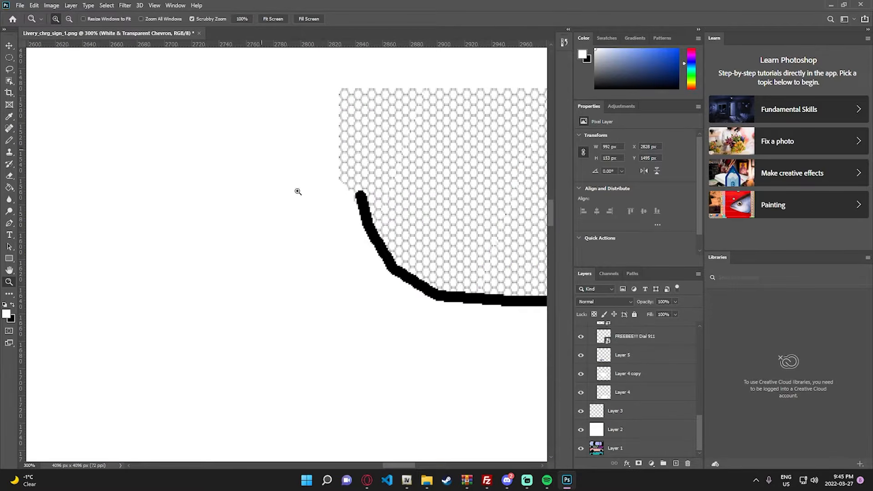
- Refill Layer 2 with black and hide it so the car template shows again
{"action": "left_click", "coordinate": [611, 430]}
{"action": "key", "text": "x"}
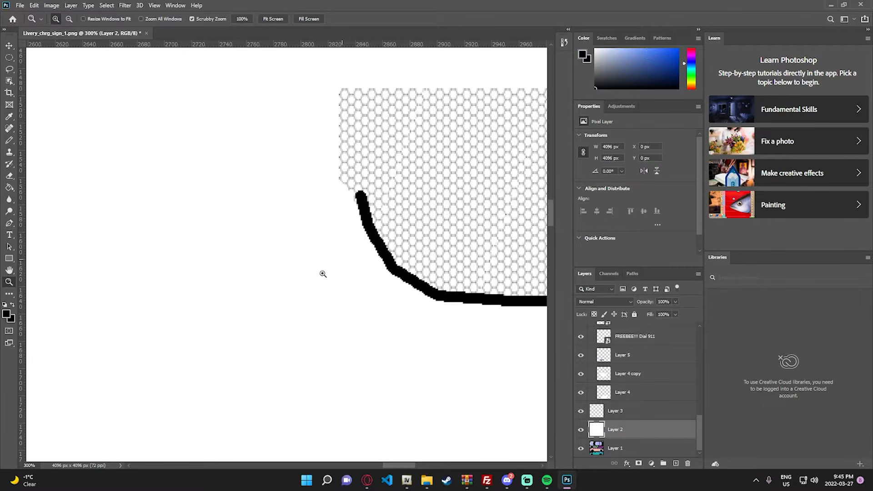
{"action": "key", "text": "e"}
{"action": "key", "text": "g"}
{"action": "left_click", "coordinate": [299, 296]}
{"action": "key", "text": "z"}
{"action": "right_click", "coordinate": [299, 295]}
{"action": "left_click", "coordinate": [314, 297]}
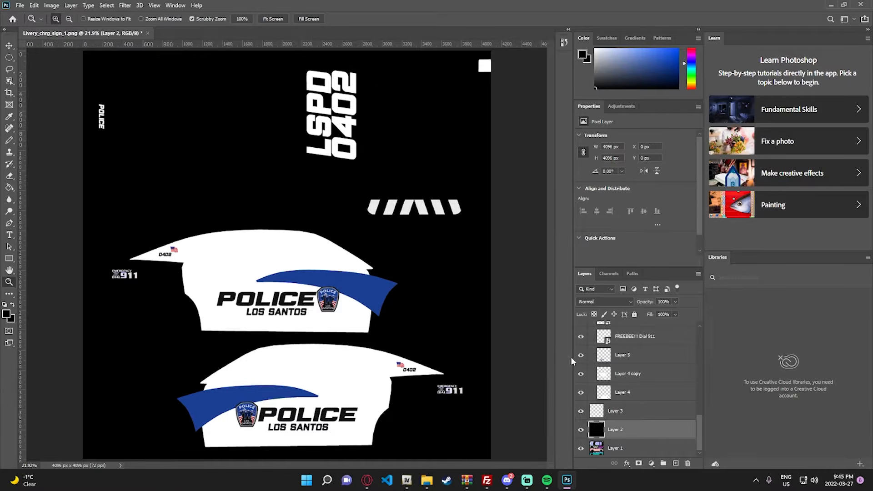
{"action": "left_click", "coordinate": [581, 431]}
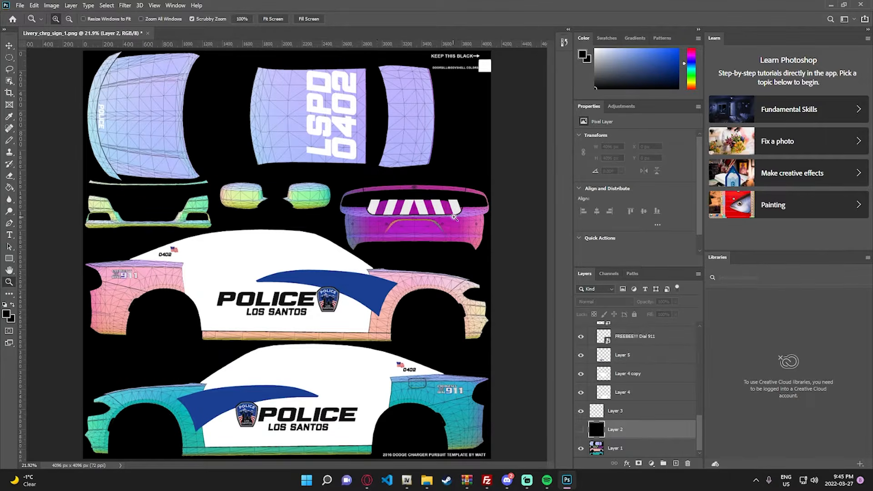
- Delete the black guide-line layer, Layer 6, from around the trunk chevrons
{"action": "scroll", "coordinate": [621, 364], "scroll_direction": "up", "scroll_amount": 3}
{"action": "left_click_drag", "start_coordinate": [464, 205], "coordinate": [486, 215]}
{"action": "key", "text": "v"}
{"action": "left_click", "coordinate": [431, 224]}
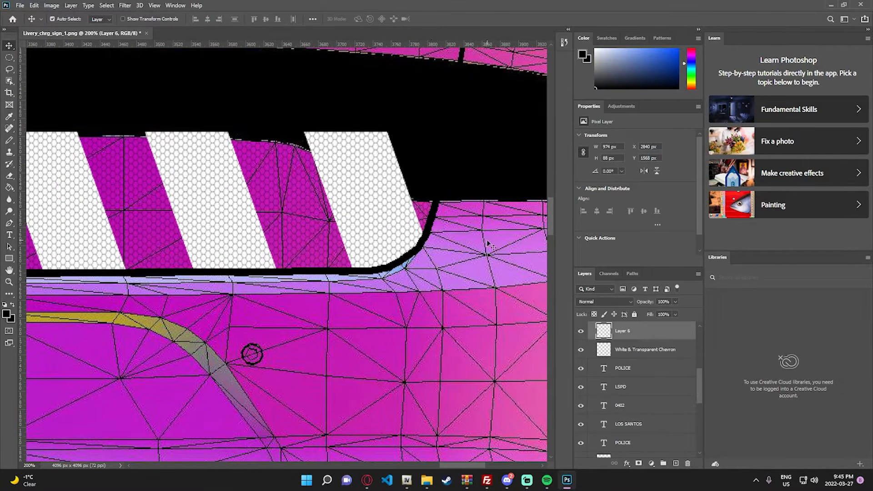
{"action": "key", "text": "Delete"}
- Erase the excess of the White & Transparent Chevron layer along the trunk panel's lower-right curved corner
{"action": "key", "text": "z"}
{"action": "right_click", "coordinate": [473, 238]}
{"action": "left_click", "coordinate": [426, 253]}
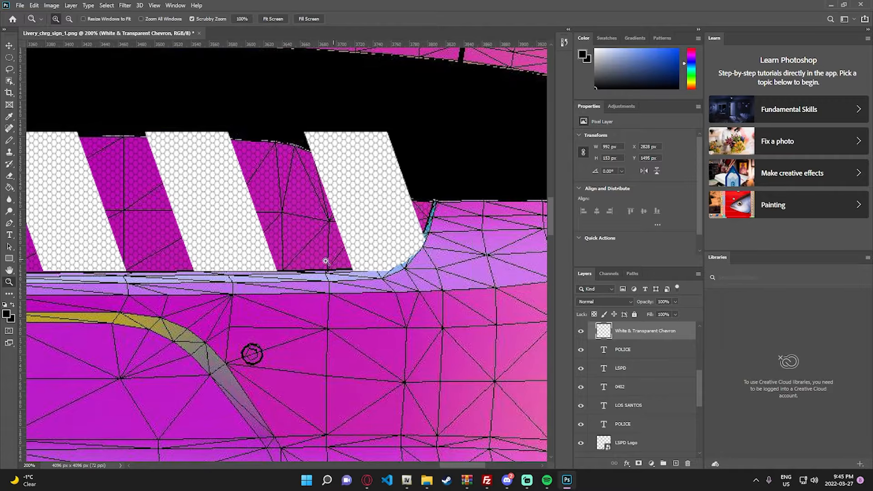
{"action": "left_click", "coordinate": [406, 258]}
{"action": "key", "text": "e"}
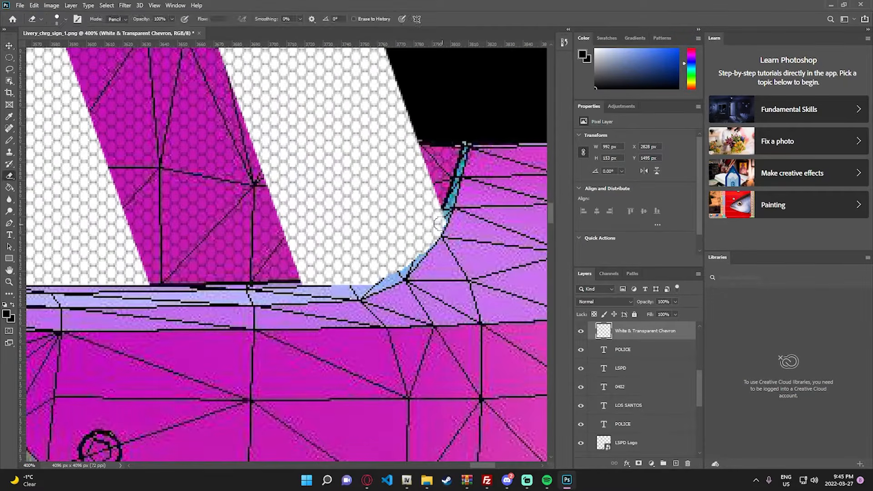
{"action": "mouse_move", "coordinate": [445, 218]}
{"action": "left_mouse_down"}
{"action": "mouse_move", "coordinate": [401, 268]}
{"action": "mouse_move", "coordinate": [356, 294]}
{"action": "left_mouse_up"}
- Erase the excess chevron pixels along the trunk panel's lower-left curved corner
{"action": "key", "text": "z"}
{"action": "right_click", "coordinate": [392, 290]}
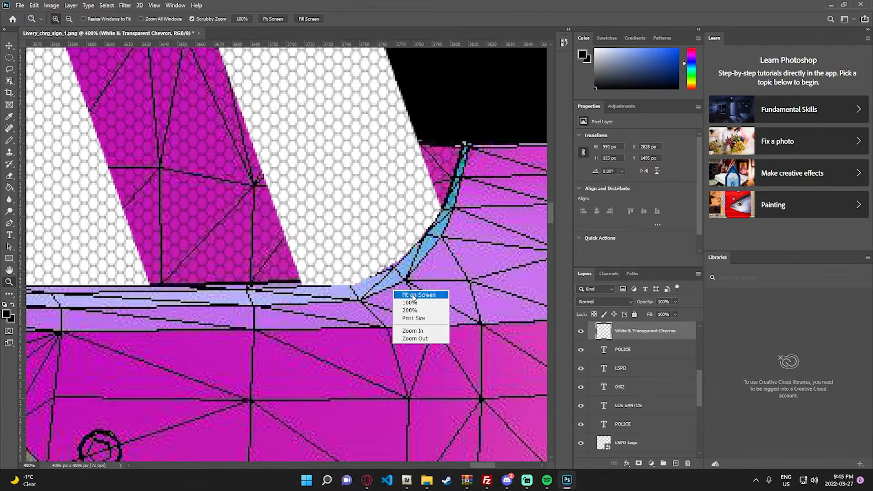
{"action": "left_click", "coordinate": [403, 295]}
{"action": "left_click", "coordinate": [381, 232]}
{"action": "left_click", "coordinate": [384, 228]}
{"action": "left_click", "coordinate": [386, 225]}
{"action": "left_click", "coordinate": [385, 225]}
{"action": "left_click", "coordinate": [385, 223]}
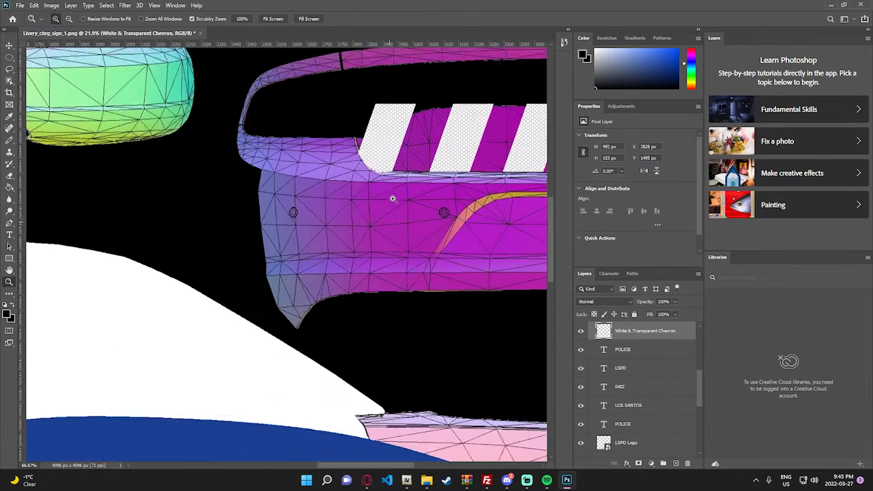
{"action": "left_click", "coordinate": [394, 198]}
{"action": "scroll", "coordinate": [337, 157], "scroll_direction": "up", "scroll_amount": 1}
{"action": "left_click", "coordinate": [328, 151]}
{"action": "left_click", "coordinate": [328, 151]}
{"action": "key", "text": "e"}
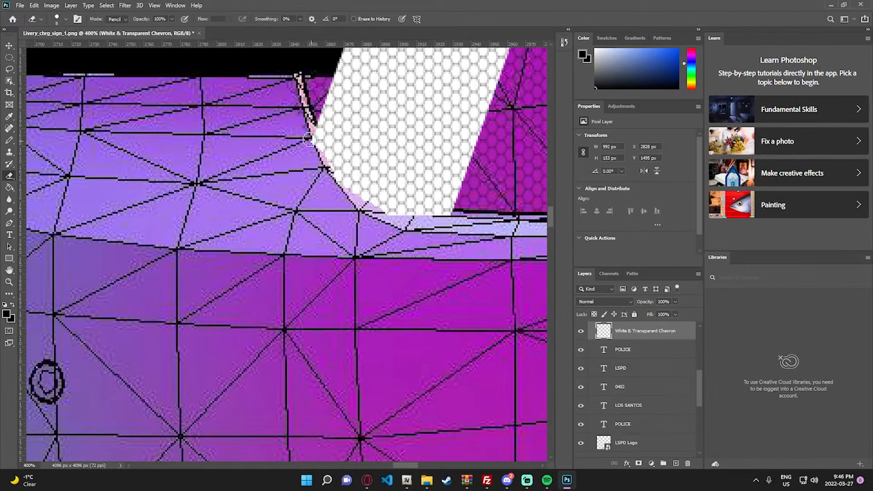
{"action": "mouse_move", "coordinate": [330, 179]}
{"action": "left_mouse_down"}
{"action": "mouse_move", "coordinate": [382, 218]}
{"action": "mouse_move", "coordinate": [333, 168]}
{"action": "mouse_move", "coordinate": [304, 117]}
{"action": "left_mouse_up"}
- Place American Flag Icon from the Livery Images folder, scaled to about 12%, on the left part of the trunk panel
{"action": "key", "text": "z"}
{"action": "right_click", "coordinate": [319, 167]}
{"action": "left_click", "coordinate": [338, 177]}
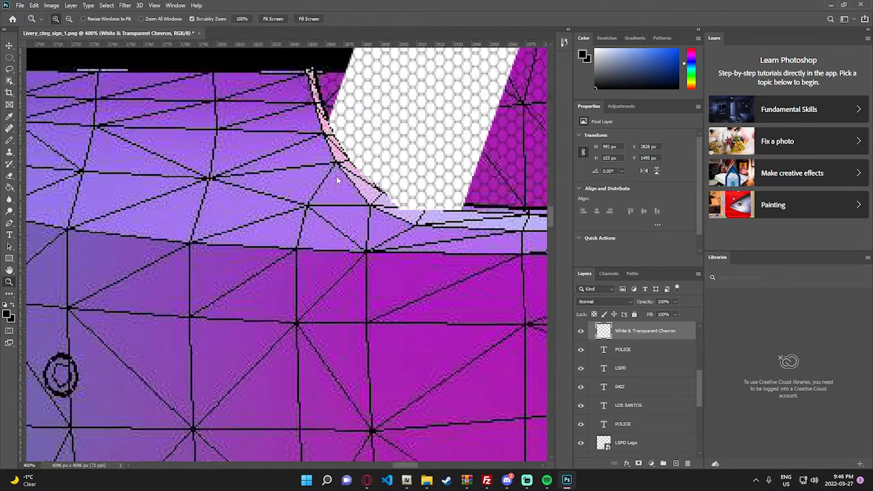
{"action": "left_click", "coordinate": [485, 218]}
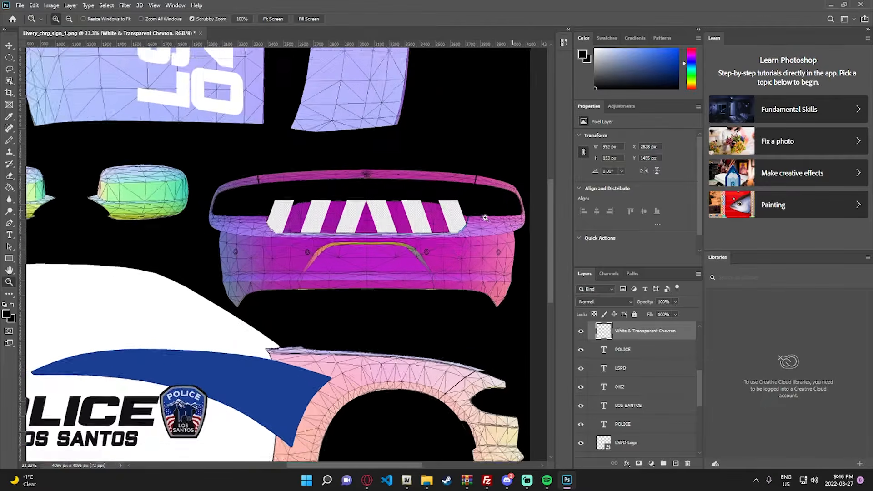
{"action": "left_click", "coordinate": [486, 218]}
{"action": "left_click", "coordinate": [233, 218]}
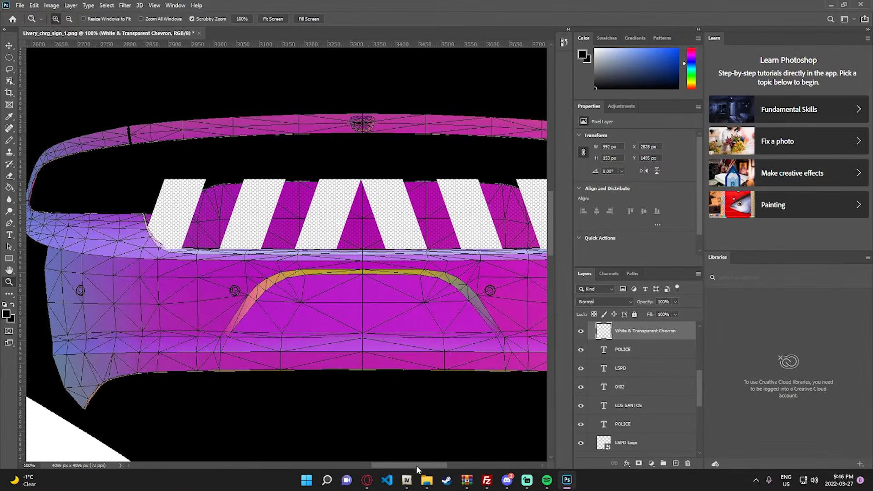
{"action": "left_click", "coordinate": [427, 480]}
{"action": "left_click", "coordinate": [421, 106]}
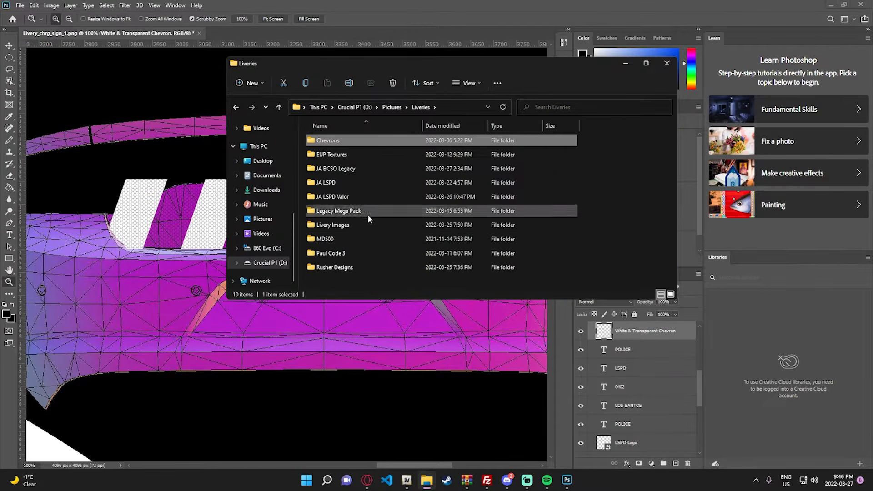
{"action": "double_click", "coordinate": [353, 226]}
{"action": "left_click_drag", "start_coordinate": [325, 154], "coordinate": [179, 222]}
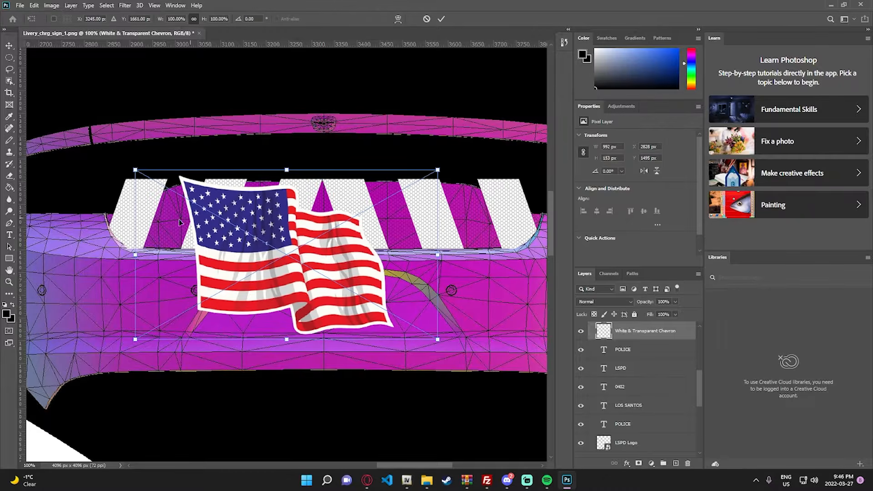
{"action": "left_click_drag", "start_coordinate": [135, 170], "coordinate": [391, 302]}
{"action": "left_click_drag", "start_coordinate": [417, 332], "coordinate": [210, 221]}
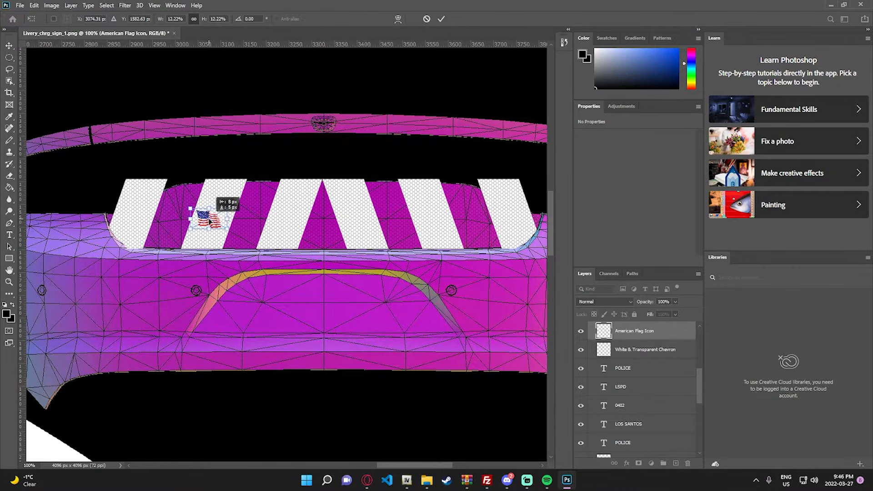
{"action": "left_click", "coordinate": [9, 46]}
- Place LSPD Logo from the Livery Images folder, scaled to about 9%, over the trunk's American flag
{"action": "left_click", "coordinate": [426, 480]}
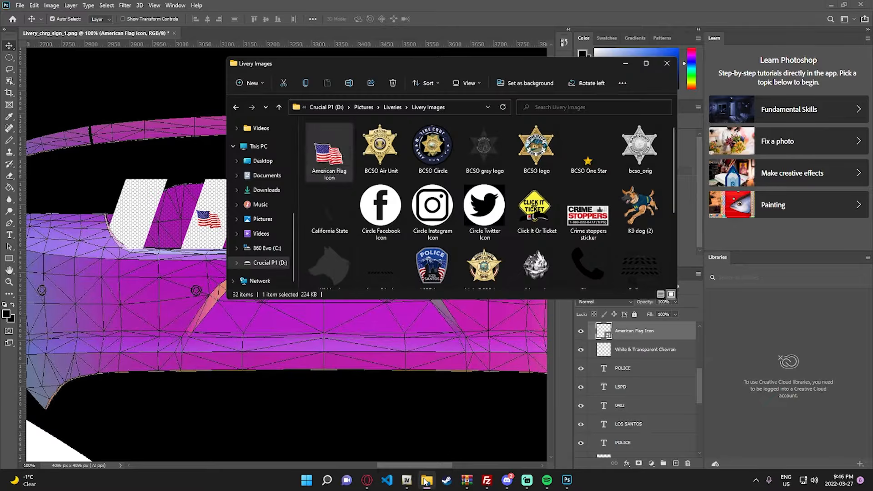
{"action": "left_click", "coordinate": [433, 265]}
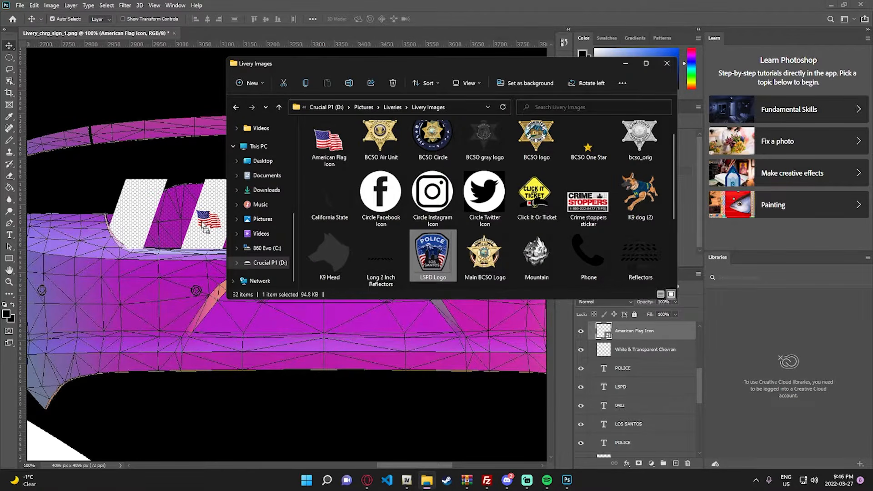
{"action": "left_click_drag", "start_coordinate": [203, 226], "coordinate": [208, 199]}
{"action": "left_click_drag", "start_coordinate": [167, 122], "coordinate": [208, 222]}
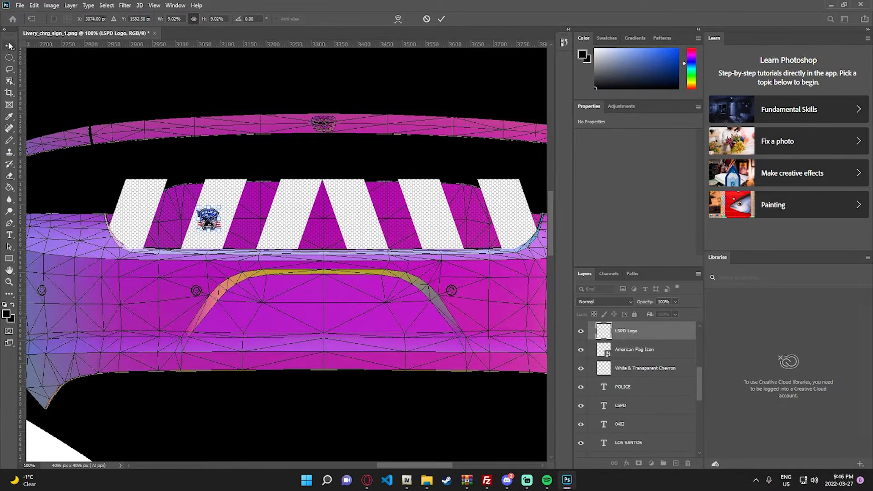
{"action": "key", "text": "Return"}
- Hide the White & Transparent Chevron layer and move the LSPD logo to the right part of the trunk, level with the flag
{"action": "left_click", "coordinate": [581, 369]}
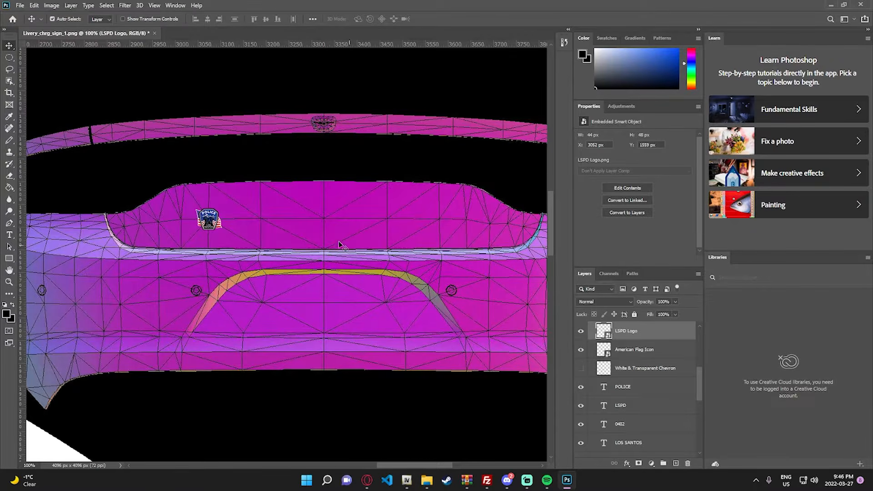
{"action": "left_click_drag", "start_coordinate": [207, 222], "coordinate": [471, 223]}
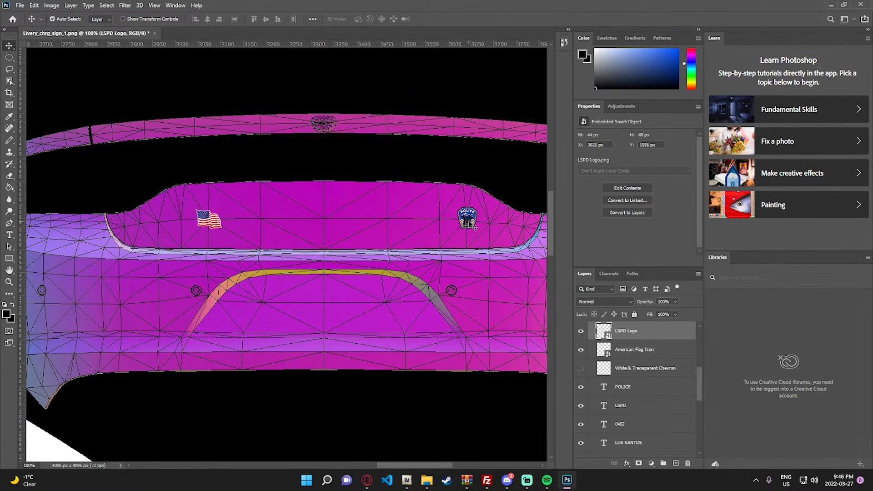
{"action": "left_click_drag", "start_coordinate": [475, 228], "coordinate": [445, 226]}
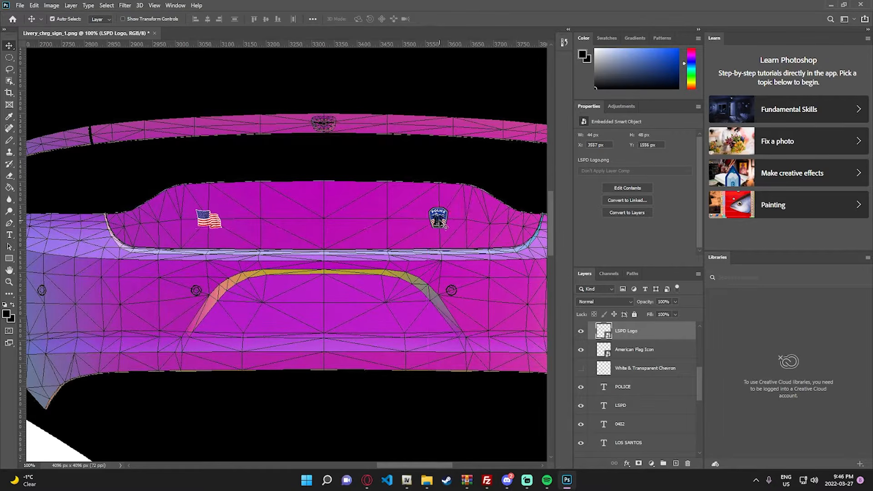
- Add the text LSPD.COM/APPLY in white at 50 pt and centre it on the rear bumper's lower edge
{"action": "key", "text": "z"}
{"action": "right_click", "coordinate": [374, 228]}
{"action": "left_click", "coordinate": [395, 236]}
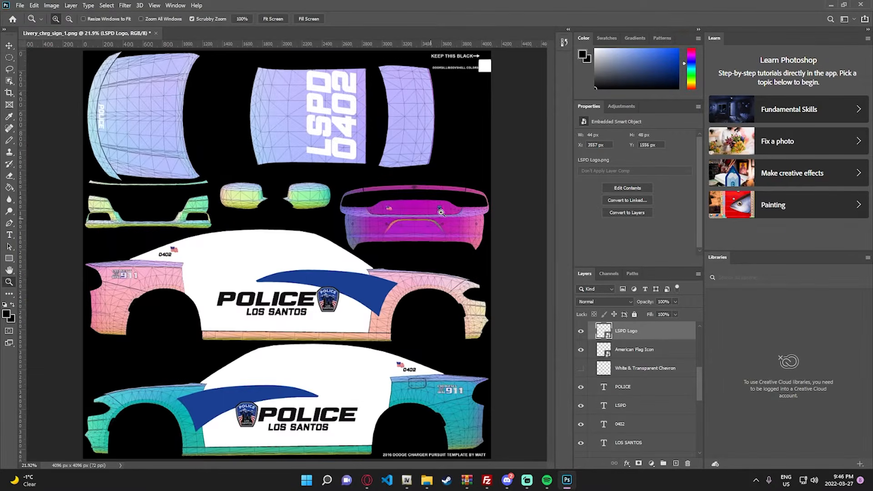
{"action": "left_click", "coordinate": [477, 225]}
{"action": "left_click", "coordinate": [478, 230]}
{"action": "left_click", "coordinate": [480, 237]}
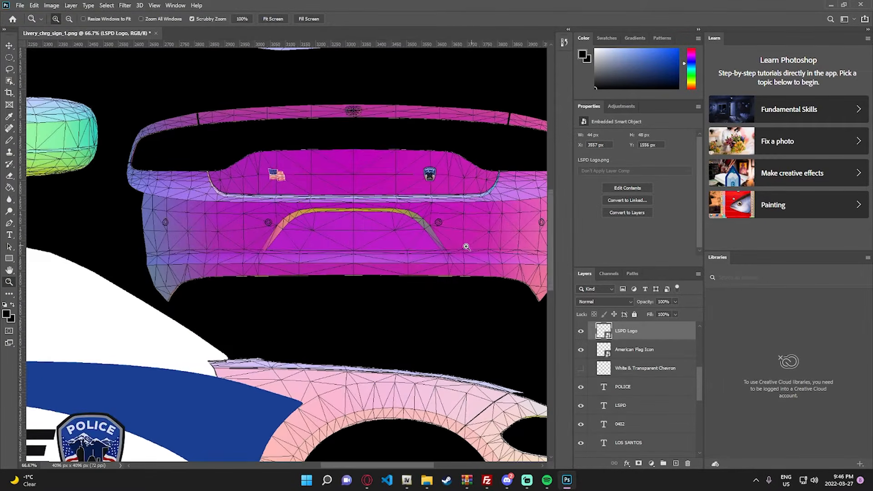
{"action": "left_click", "coordinate": [307, 266]}
{"action": "key", "text": "t"}
{"action": "scroll", "coordinate": [345, 294], "scroll_direction": "up", "scroll_amount": 2}
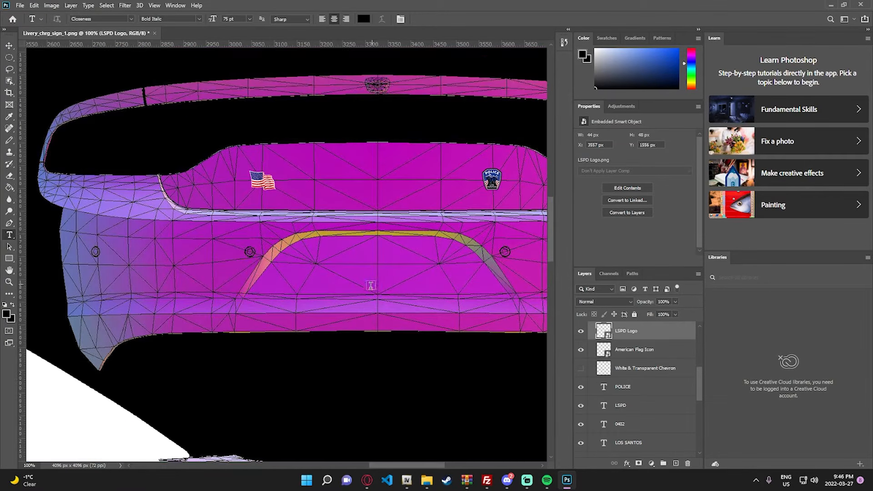
{"action": "left_click", "coordinate": [345, 295]}
{"action": "key", "text": "BackSpace"}
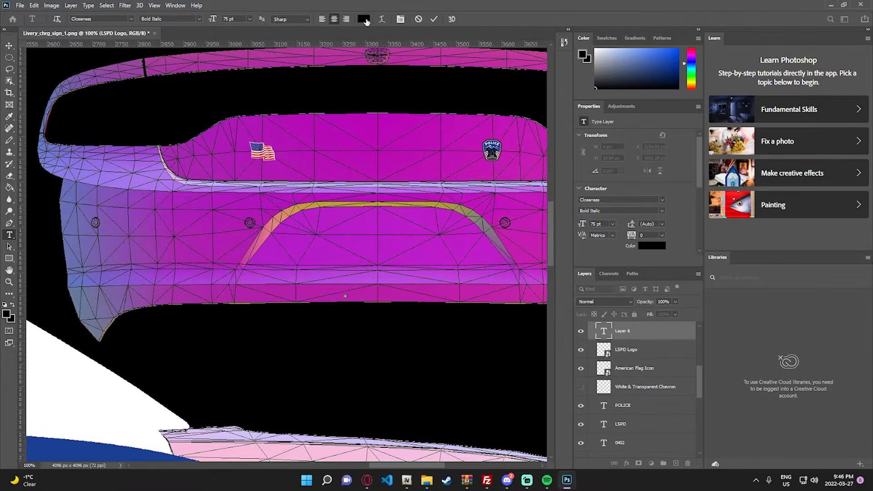
{"action": "left_click", "coordinate": [366, 21]}
{"action": "left_click_drag", "start_coordinate": [554, 168], "coordinate": [523, 130]}
{"action": "left_click", "coordinate": [714, 126]}
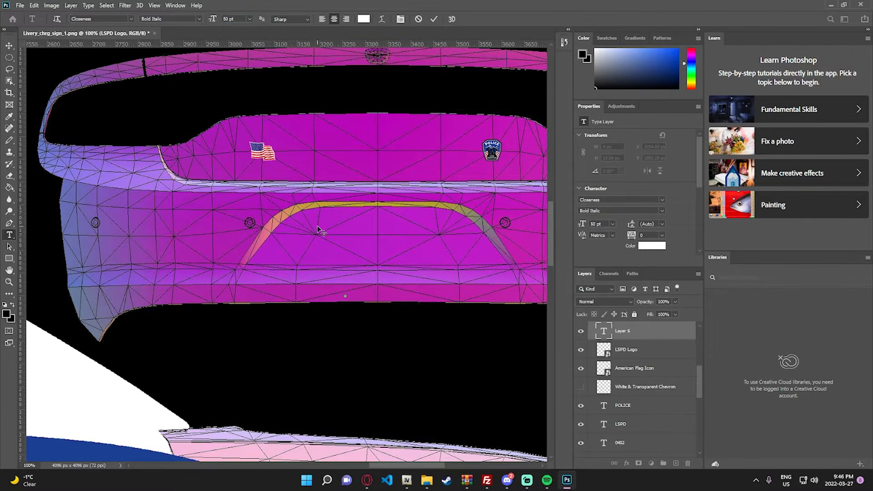
{"action": "type", "text": "LSPD.COM/APPLY"}
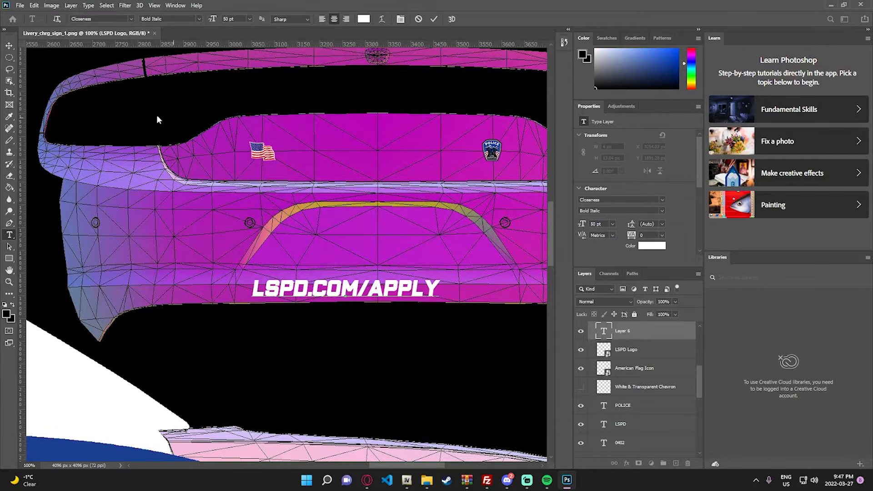
{"action": "left_click", "coordinate": [10, 46]}
{"action": "left_click_drag", "start_coordinate": [379, 292], "coordinate": [411, 291]}
- Add the text LOS SANTOS on the narrow strip above the trunk, left of its central emblem
{"action": "key", "text": "z"}
{"action": "key", "text": "ctrl+0"}
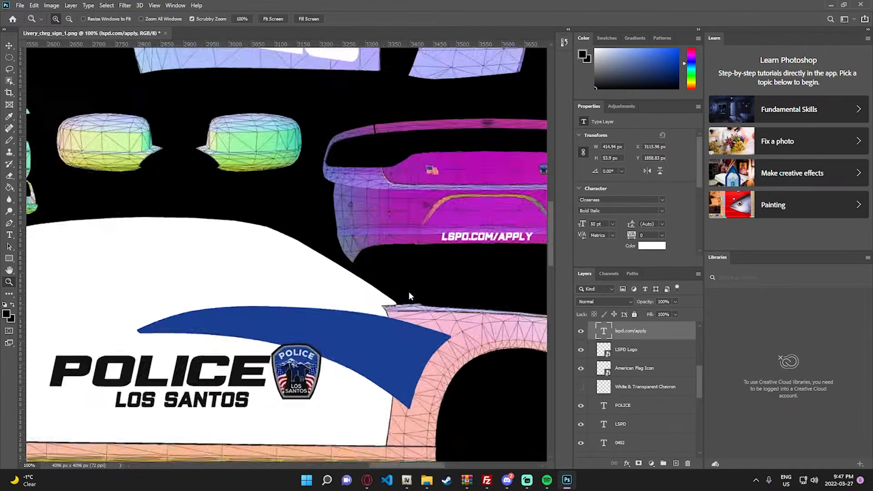
{"action": "left_click", "coordinate": [460, 172]}
{"action": "left_click", "coordinate": [473, 171]}
{"action": "left_click", "coordinate": [500, 168]}
{"action": "left_click", "coordinate": [501, 168]}
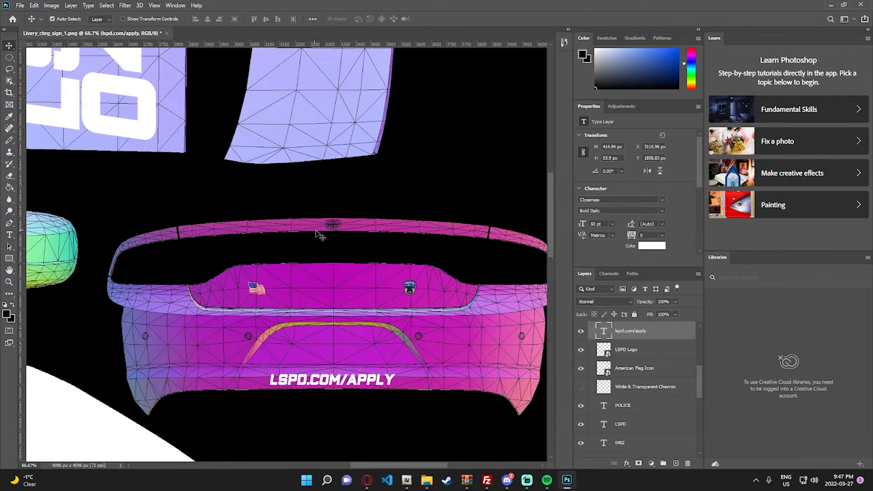
{"action": "key", "text": "ctrl+space"}
{"action": "left_click", "coordinate": [389, 237]}
{"action": "left_click", "coordinate": [230, 221]}
{"action": "type", "text": "L"}
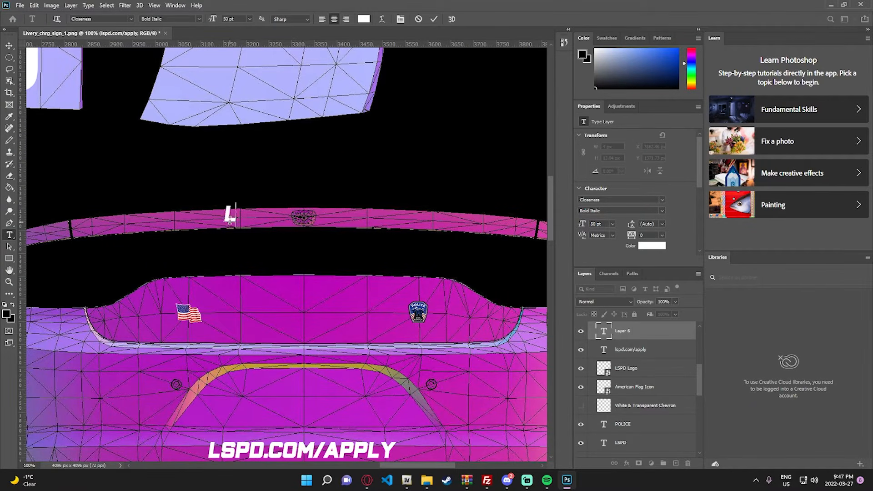
{"action": "type", "text": "OS SANOTS"}
{"action": "key", "text": "BackSpace"}
{"action": "key", "text": "BackSpace"}
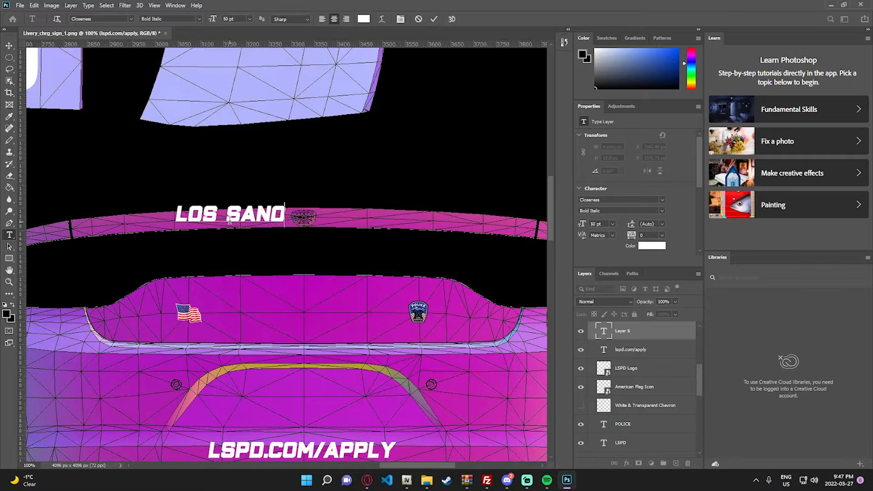
{"action": "key", "text": "BackSpace"}
{"action": "type", "text": "TOS"}
{"action": "left_click", "coordinate": [10, 46]}
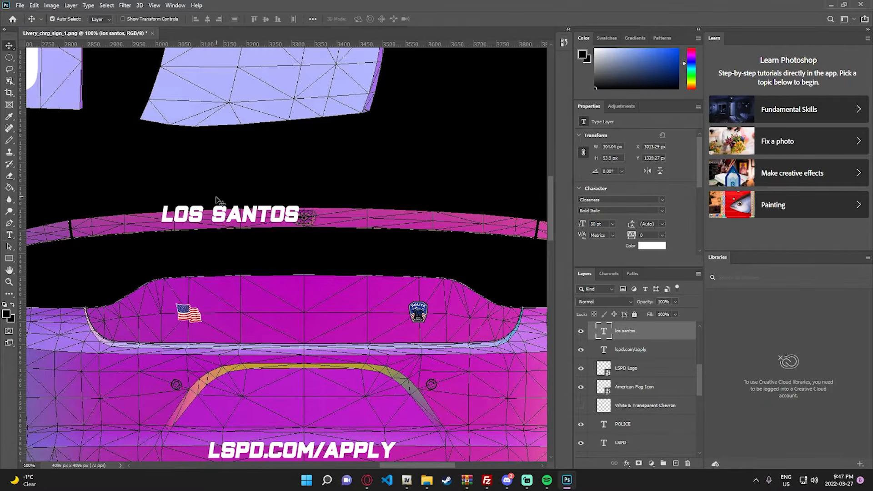
- Set the size of the strip's LOS SANTOS text to 30 pt
{"action": "left_click_drag", "start_coordinate": [225, 213], "coordinate": [225, 221]}
{"action": "double_click", "coordinate": [226, 221]}
{"action": "left_click", "coordinate": [229, 19]}
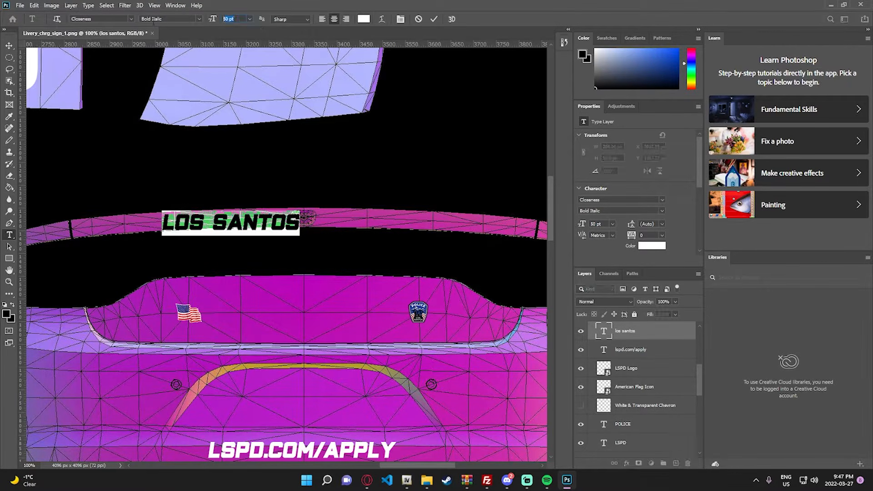
{"action": "type", "text": "30"}
{"action": "key", "text": "Return"}
{"action": "left_click", "coordinate": [9, 47]}
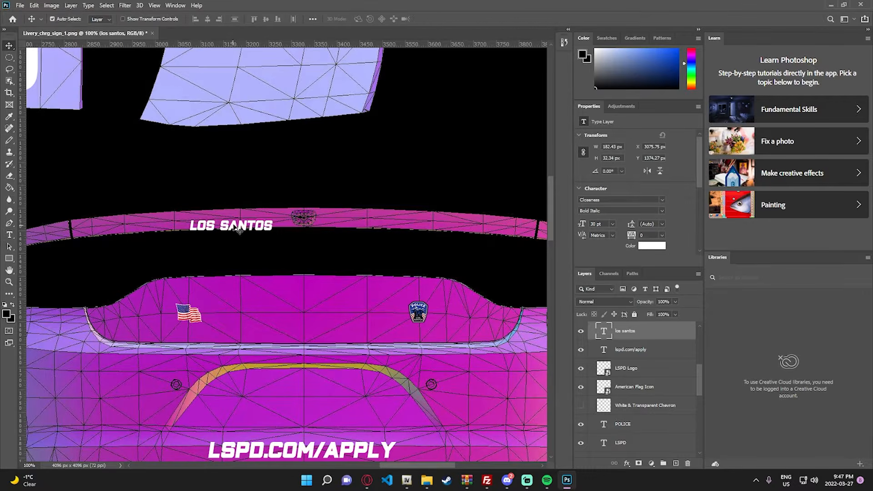
- Move the LOS SANTOS text within the strip's height, close to the left side of the central emblem
{"action": "left_click_drag", "start_coordinate": [232, 231], "coordinate": [238, 218]}
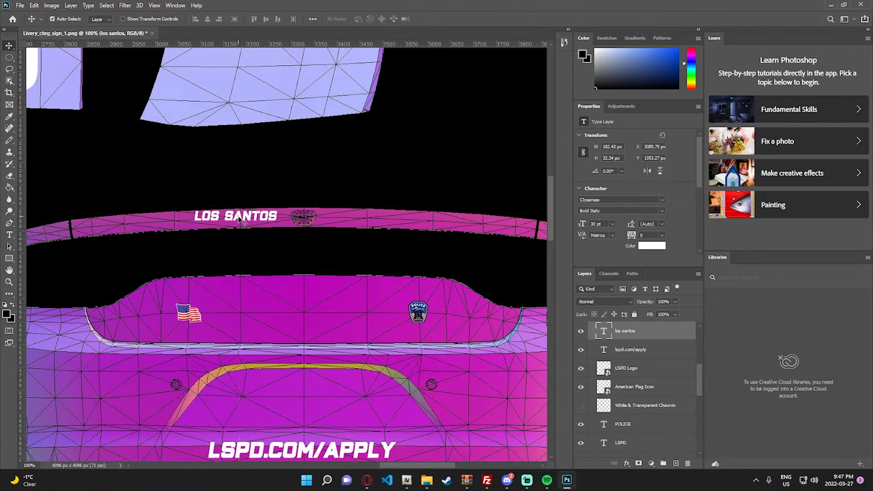
{"action": "key", "text": "Down"}
{"action": "key", "text": "Down"}
{"action": "key", "text": "Down"}
{"action": "key", "text": "Down"}
{"action": "key", "text": "Down"}
{"action": "key", "text": "Down"}
{"action": "key", "text": "Up"}
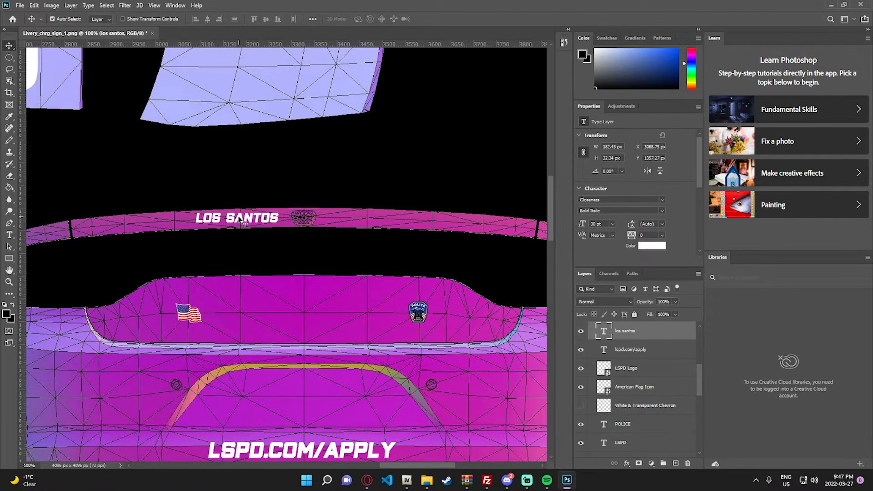
{"action": "key", "text": "Right"}
- Add the text POLICE on the narrow strip above the trunk, just right of its central emblem and level with LOS SANTOS
{"action": "key", "text": "t"}
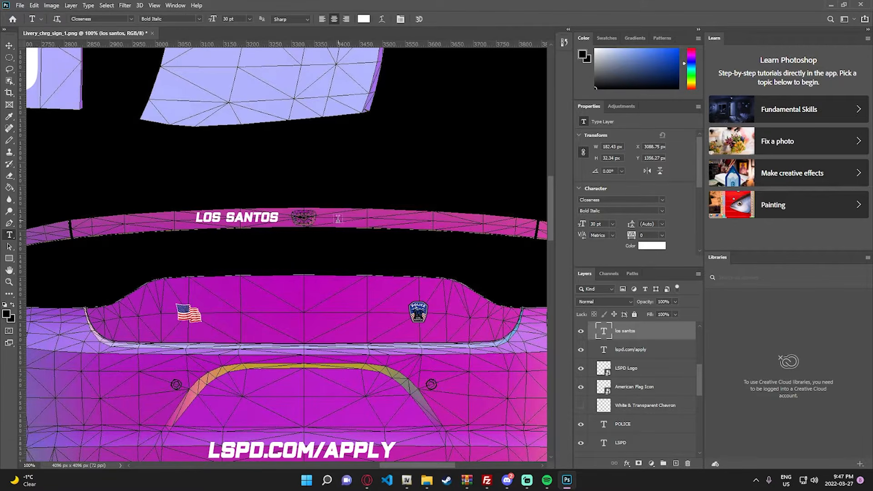
{"action": "left_click", "coordinate": [331, 217]}
{"action": "type", "text": "POLICE"}
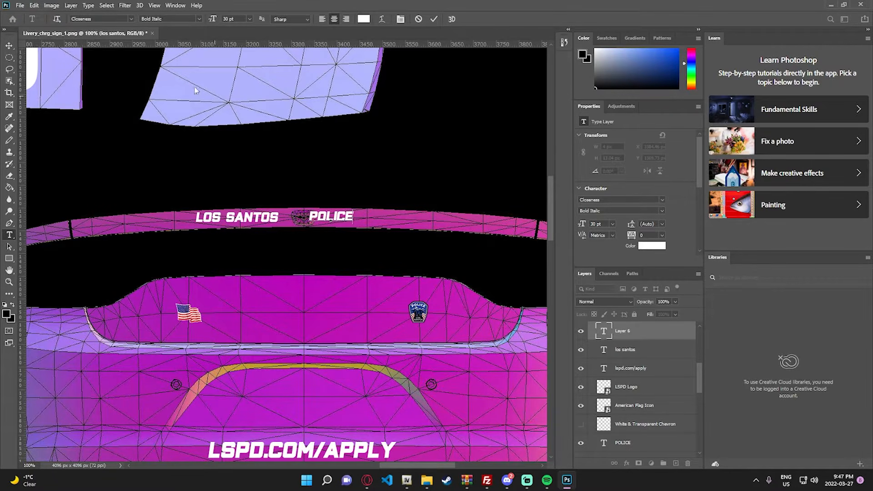
{"action": "left_click", "coordinate": [10, 46]}
{"action": "left_click_drag", "start_coordinate": [335, 217], "coordinate": [349, 220]}
{"action": "key", "text": "Right"}
{"action": "key", "text": "Right"}
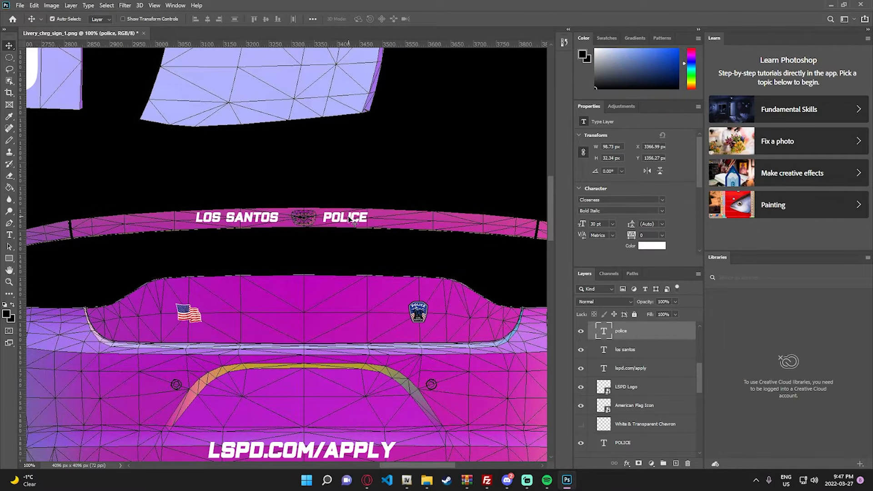
- Show the White & Transparent Chevron layer on the trunk
{"action": "key", "text": "z"}
{"action": "right_click", "coordinate": [350, 219]}
{"action": "left_click", "coordinate": [372, 223]}
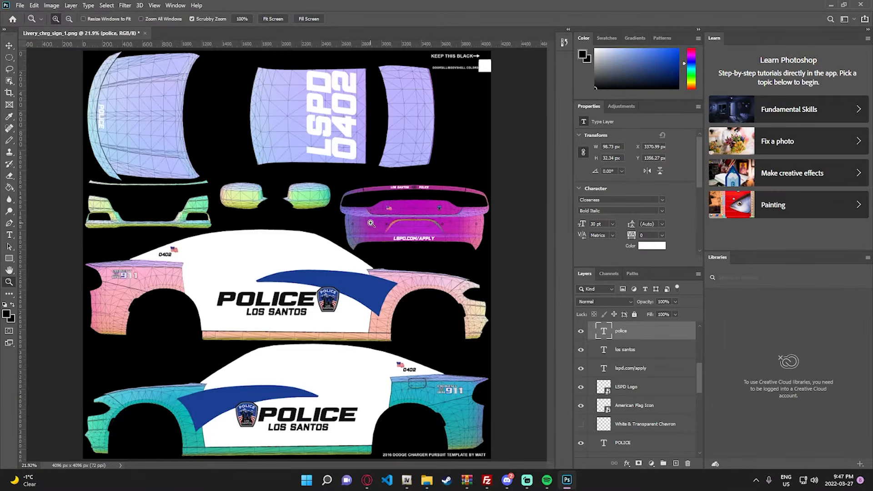
{"action": "left_click", "coordinate": [481, 192]}
{"action": "scroll", "coordinate": [605, 364], "scroll_direction": "down", "scroll_amount": 3}
{"action": "left_click", "coordinate": [581, 368]}
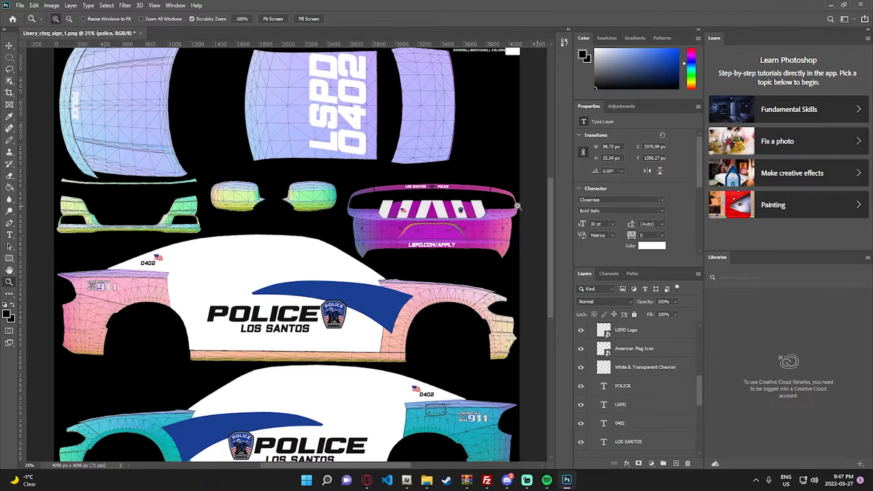
{"action": "left_click", "coordinate": [498, 207]}
{"action": "left_click", "coordinate": [469, 214]}
{"action": "left_click", "coordinate": [336, 242]}
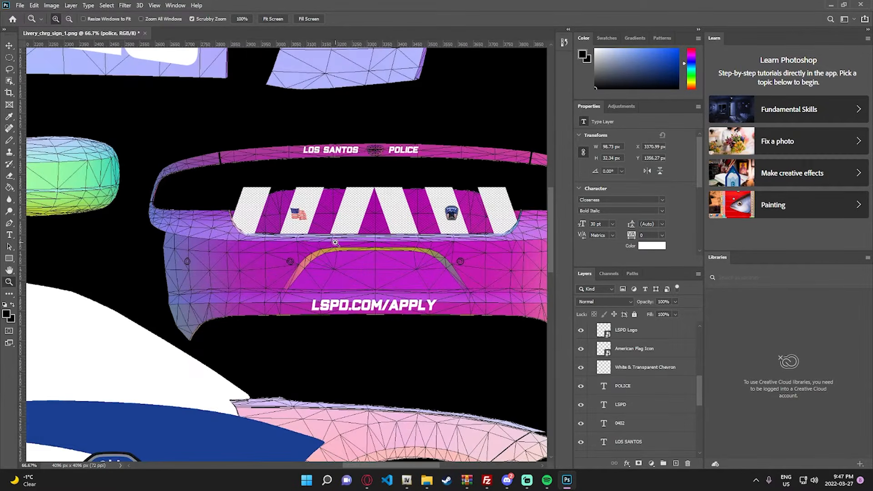
{"action": "right_click", "coordinate": [362, 247]}
{"action": "left_click", "coordinate": [382, 250]}
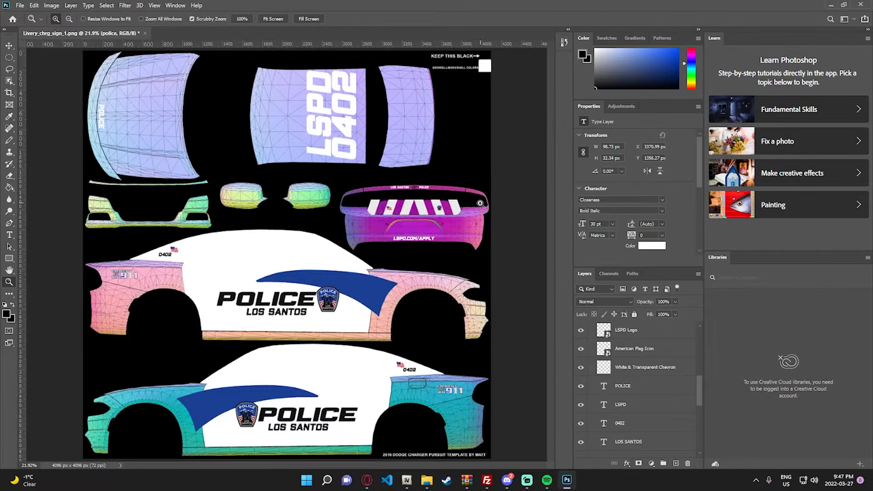
- Place the Click It Or Ticket image from the Livery Images folder into the livery at its original size
{"action": "left_click", "coordinate": [469, 213]}
{"action": "left_click", "coordinate": [468, 213]}
{"action": "left_click", "coordinate": [468, 213]}
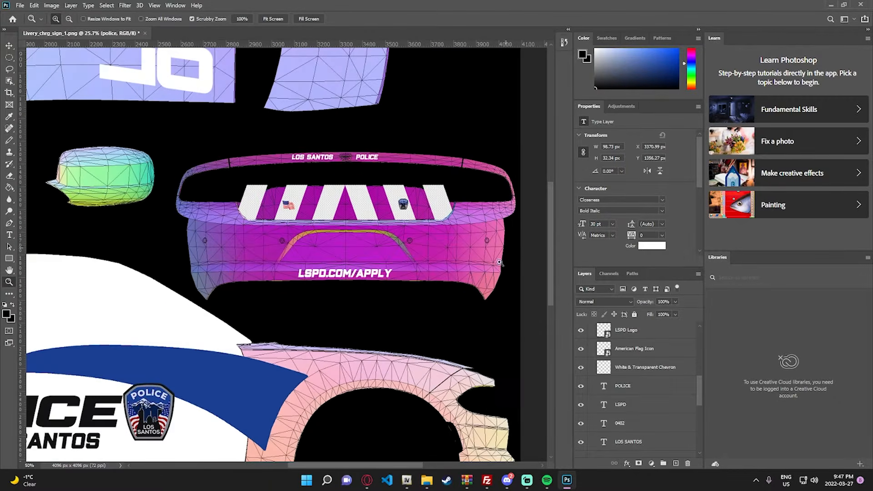
{"action": "left_click", "coordinate": [426, 481]}
{"action": "scroll", "coordinate": [504, 222], "scroll_direction": "up", "scroll_amount": 1}
{"action": "left_click", "coordinate": [536, 207]}
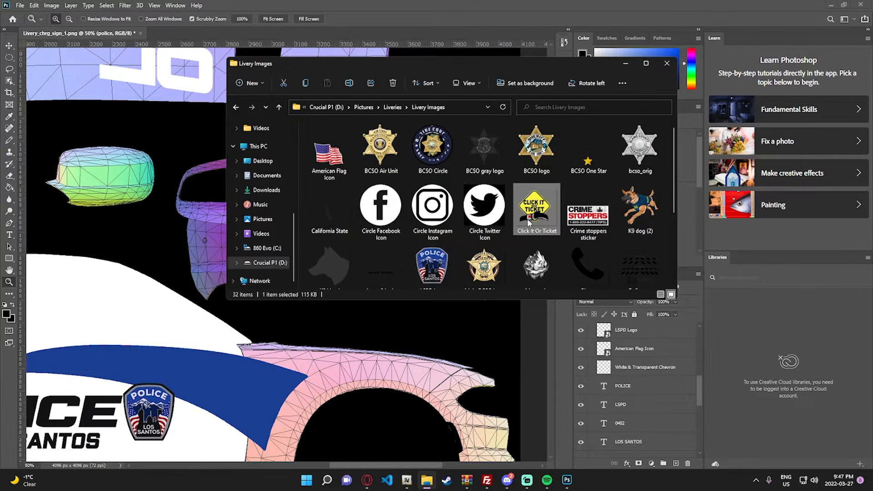
{"action": "left_click_drag", "start_coordinate": [445, 353], "coordinate": [486, 399]}
{"action": "left_click", "coordinate": [427, 480]}
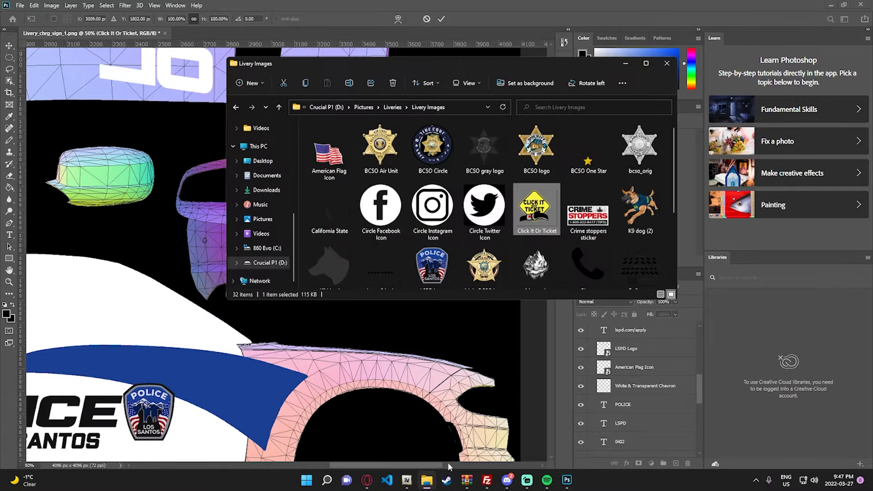
{"action": "left_click", "coordinate": [590, 232]}
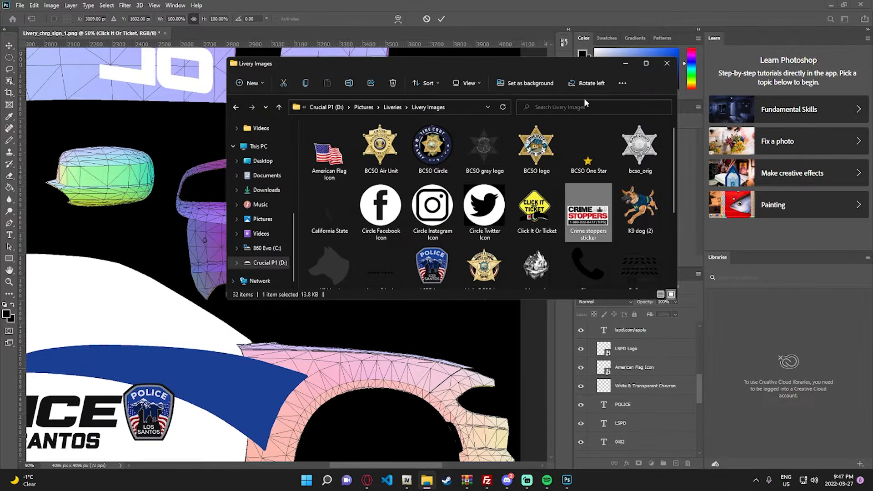
{"action": "left_click_drag", "start_coordinate": [532, 71], "coordinate": [510, 112]}
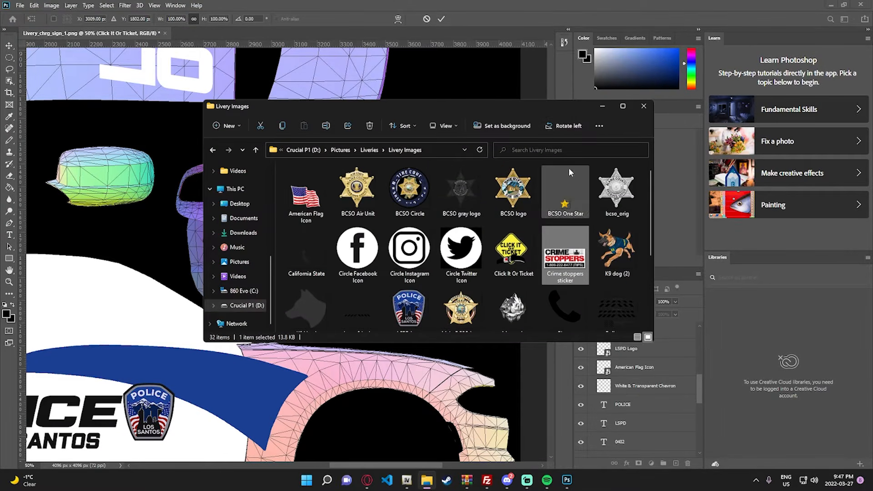
{"action": "left_click", "coordinate": [600, 105]}
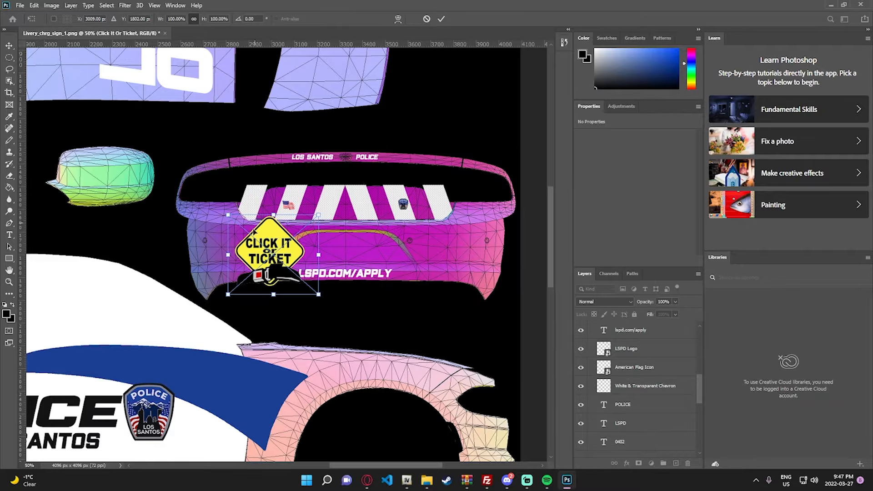
{"action": "left_click", "coordinate": [9, 45]}
- Place the Crime stoppers sticker image on the rear bumper's right side and shrink it to about 82 by 40 px
{"action": "left_click", "coordinate": [427, 480]}
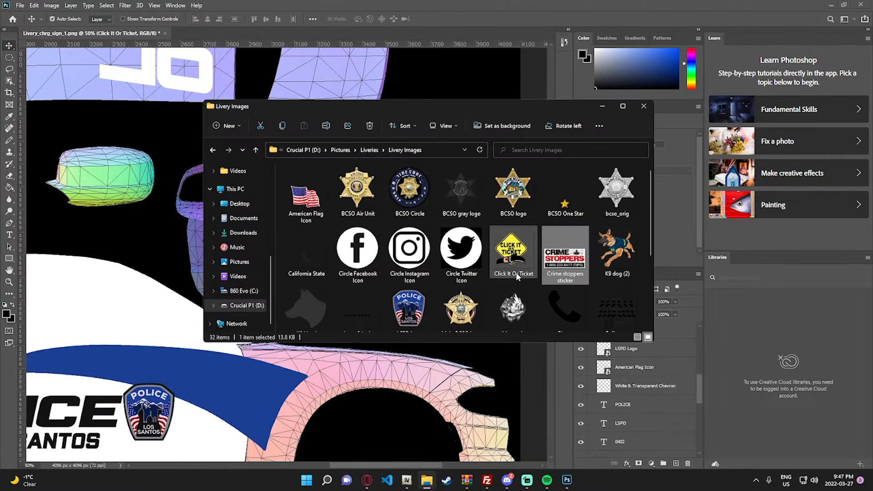
{"action": "left_click_drag", "start_coordinate": [565, 257], "coordinate": [445, 257]}
{"action": "key", "text": "Return"}
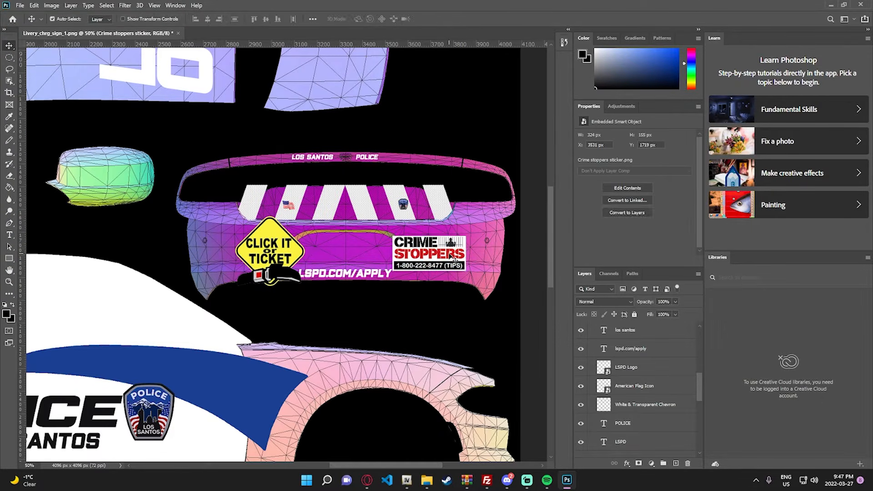
{"action": "key", "text": "ctrl+t"}
{"action": "left_click_drag", "start_coordinate": [393, 237], "coordinate": [450, 257]}
- Scale the Click It Or Ticket sticker to about 24% and place it on the rear bumper's left side
{"action": "left_click_drag", "start_coordinate": [277, 247], "coordinate": [308, 258]}
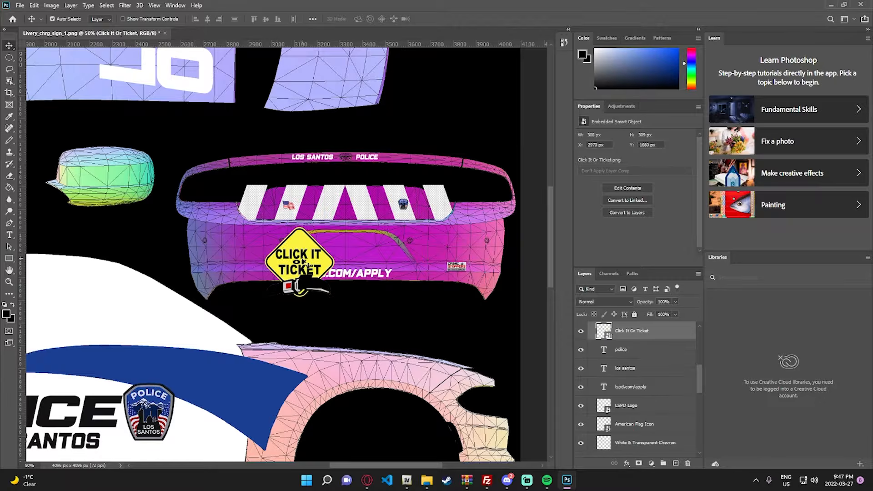
{"action": "key", "text": "ctrl+t"}
{"action": "left_click_drag", "start_coordinate": [258, 225], "coordinate": [233, 250]}
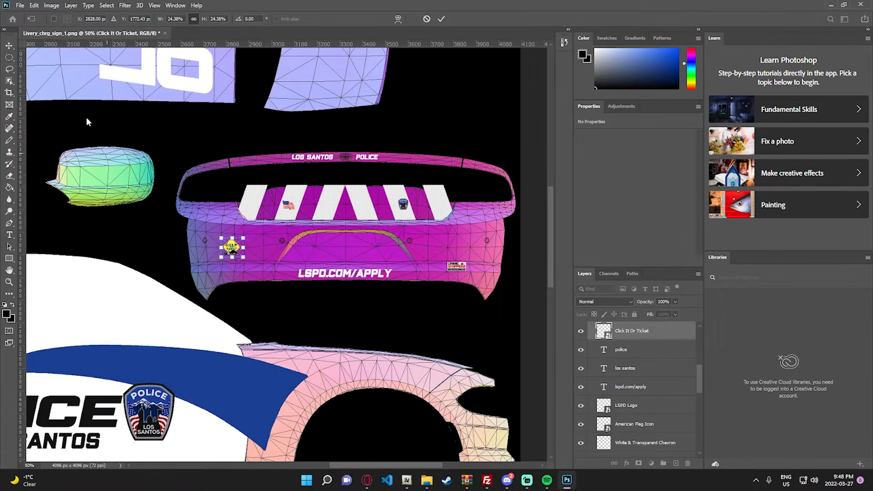
{"action": "left_click", "coordinate": [9, 47]}
- Move the Crime stoppers sticker up the rear bumper, level with the Click It Or Ticket sticker on the opposite side
{"action": "key", "text": "z"}
{"action": "left_click", "coordinate": [434, 286]}
{"action": "key", "text": "v"}
{"action": "left_click_drag", "start_coordinate": [467, 260], "coordinate": [470, 236]}
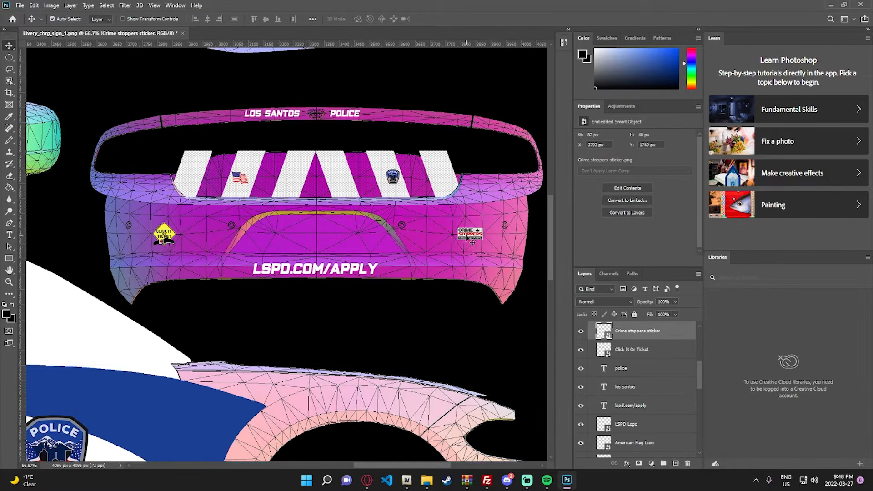
- Show the black Layer 2 so that it covers the wireframe template behind the livery graphics
{"action": "key", "text": "z"}
{"action": "key", "text": "ctrl+0"}
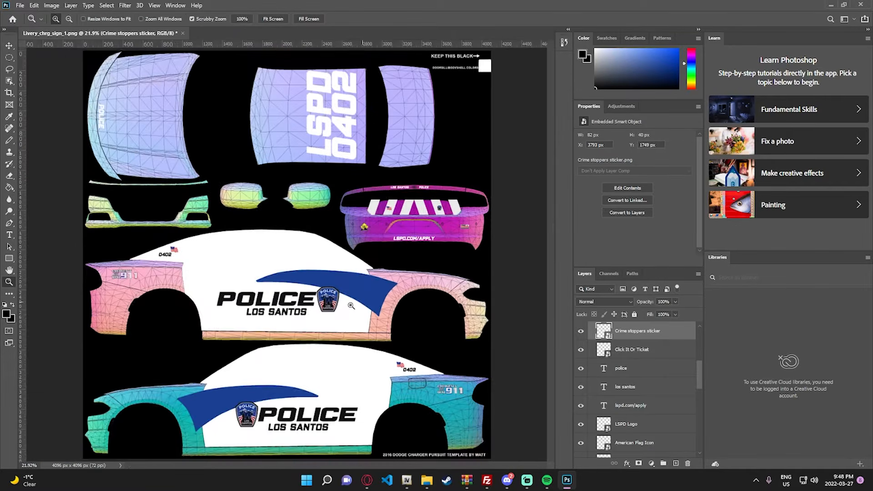
{"action": "scroll", "coordinate": [591, 400], "scroll_direction": "down", "scroll_amount": 10}
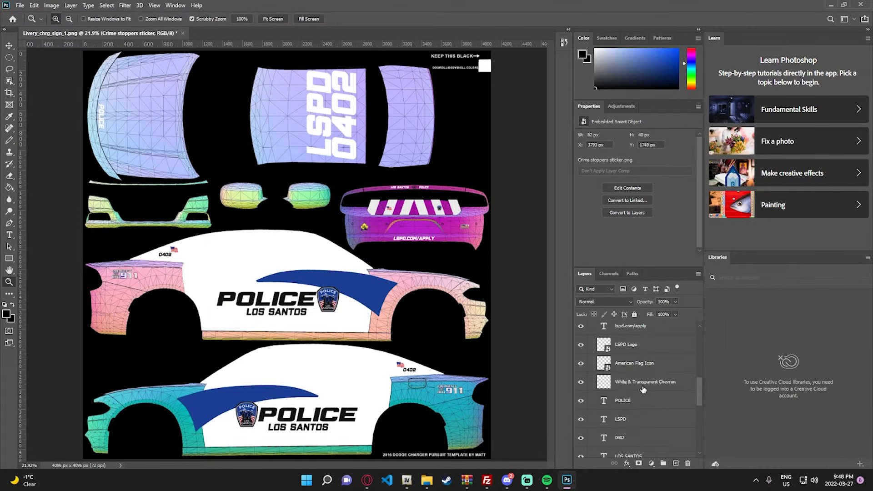
{"action": "left_click", "coordinate": [581, 429]}
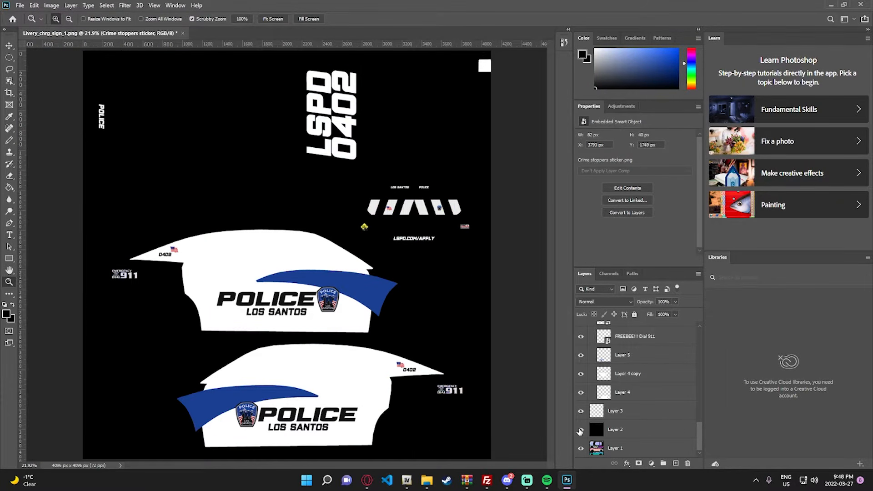
{"action": "scroll", "coordinate": [628, 410], "scroll_direction": "up", "scroll_amount": 2}
{"action": "scroll", "coordinate": [637, 401], "scroll_direction": "down", "scroll_amount": 2}
- Start exporting the livery image and choose the Pictures > Liveries folder on the D: drive as its location
{"action": "left_click", "coordinate": [25, 5]}
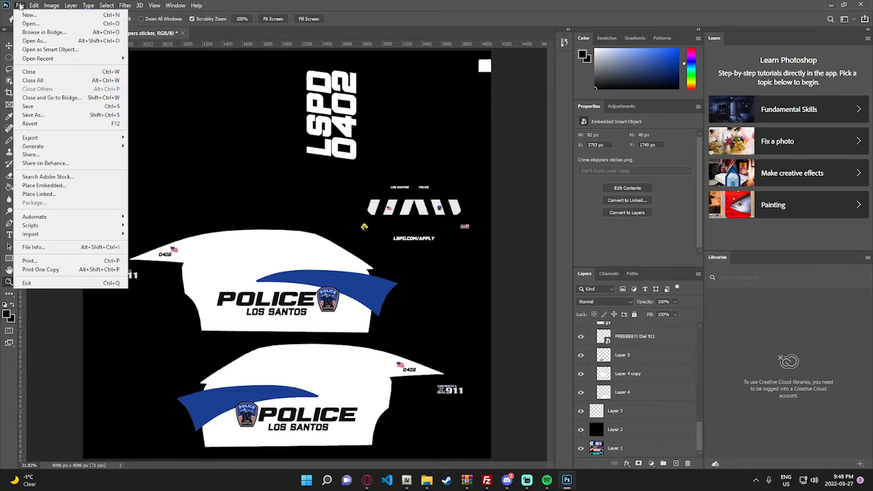
{"action": "mouse_move", "coordinate": [64, 139]}
{"action": "left_click", "coordinate": [173, 137]}
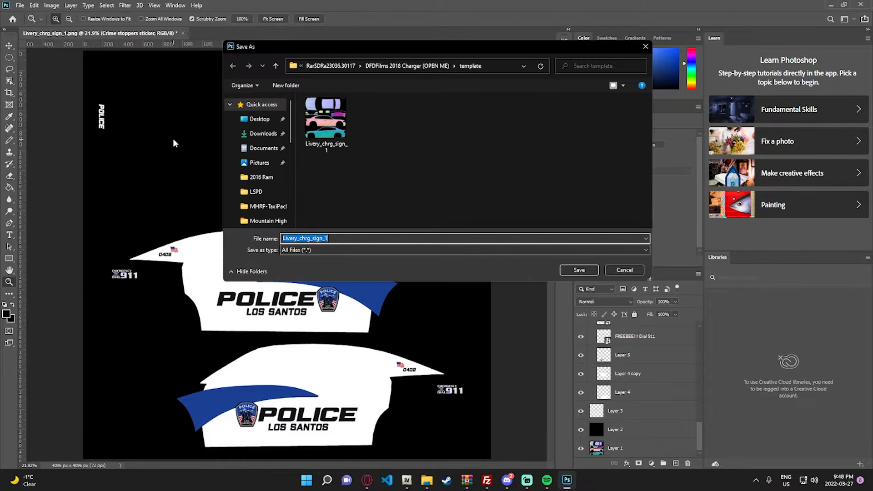
{"action": "scroll", "coordinate": [262, 184], "scroll_direction": "down", "scroll_amount": 5}
{"action": "scroll", "coordinate": [262, 184], "scroll_direction": "down", "scroll_amount": 1}
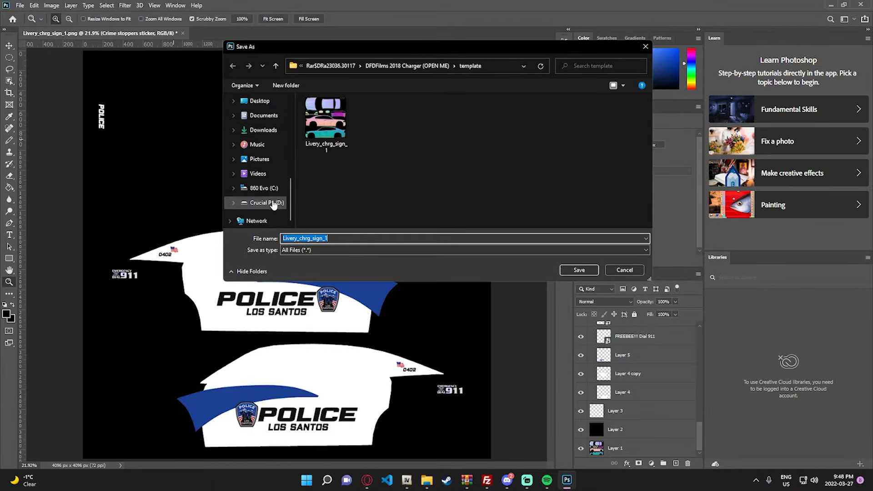
{"action": "left_click", "coordinate": [267, 203]}
{"action": "double_click", "coordinate": [329, 193]}
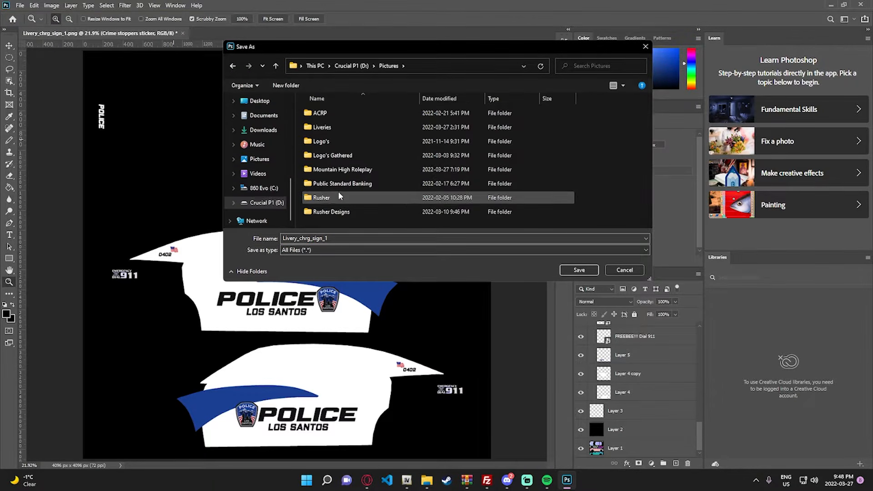
{"action": "double_click", "coordinate": [345, 132]}
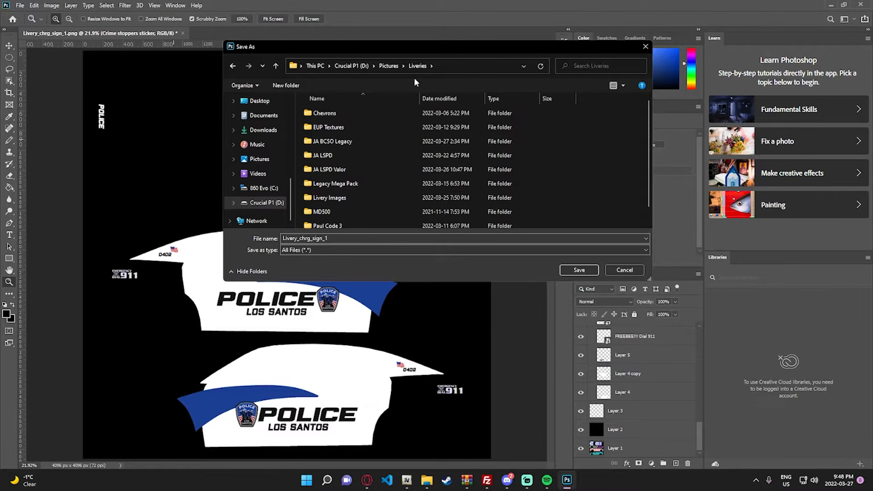
- Create a folder named Tutorial Livery inside Liveries and save the export in it as Livery_chrg_sign_1
{"action": "right_click", "coordinate": [596, 165]}
{"action": "mouse_move", "coordinate": [680, 252]}
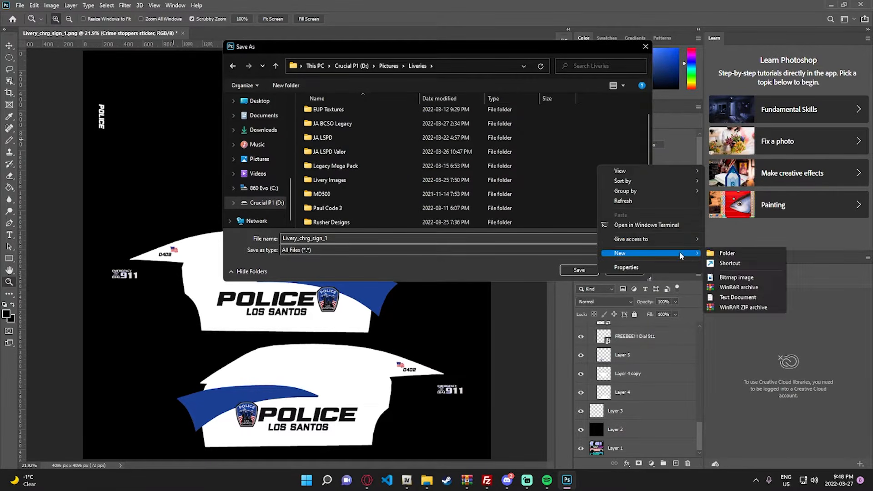
{"action": "left_click", "coordinate": [723, 251]}
{"action": "type", "text": "Tutorial Livery"}
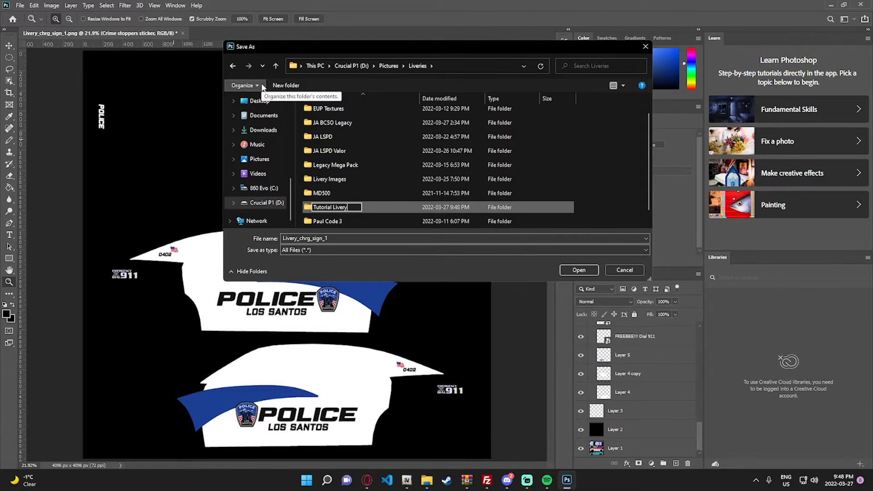
{"action": "key", "text": "Return"}
{"action": "double_click", "coordinate": [346, 219]}
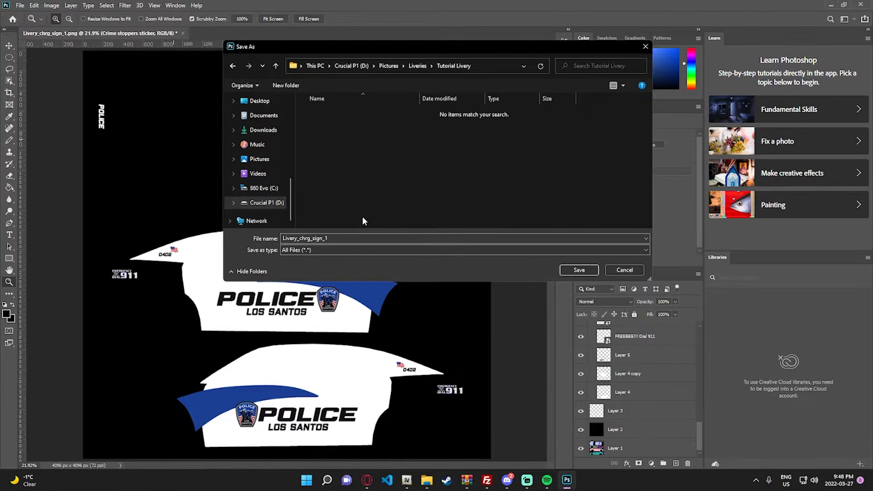
{"action": "left_click", "coordinate": [574, 270]}
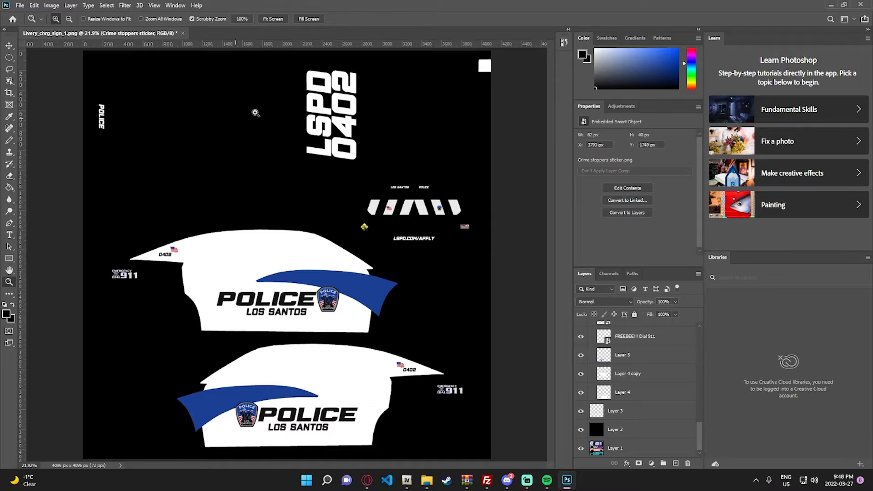
- Save the layered document as the Photoshop file Livery_chrg_sign_1 in the Liveries > Tutorial Livery folder
{"action": "left_click", "coordinate": [20, 5]}
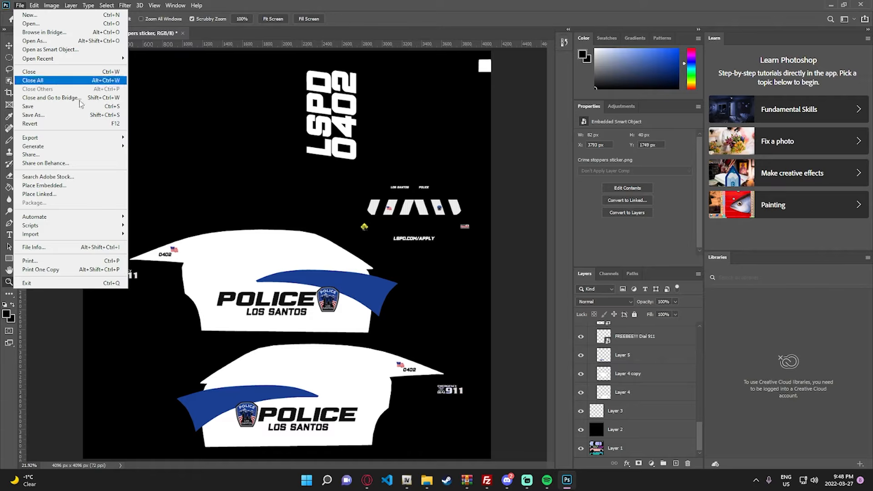
{"action": "left_click", "coordinate": [41, 115]}
{"action": "scroll", "coordinate": [282, 141], "scroll_direction": "down", "scroll_amount": 1}
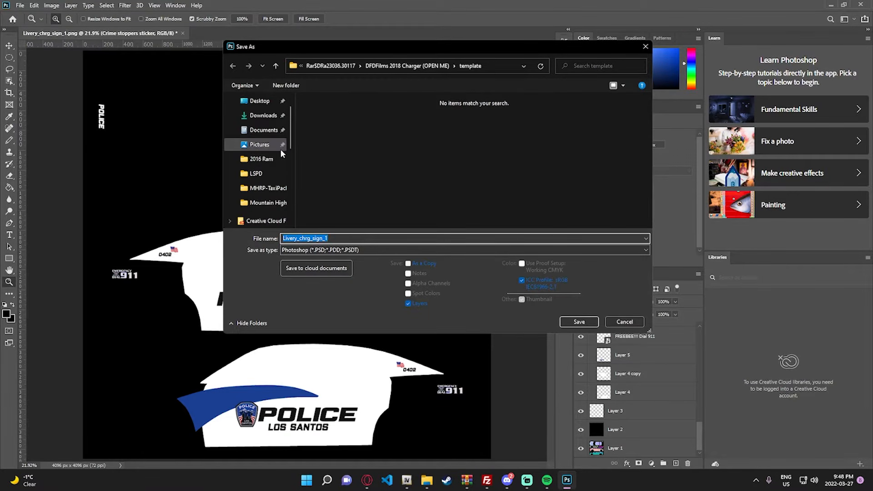
{"action": "left_click", "coordinate": [269, 202]}
{"action": "left_click", "coordinate": [389, 66]}
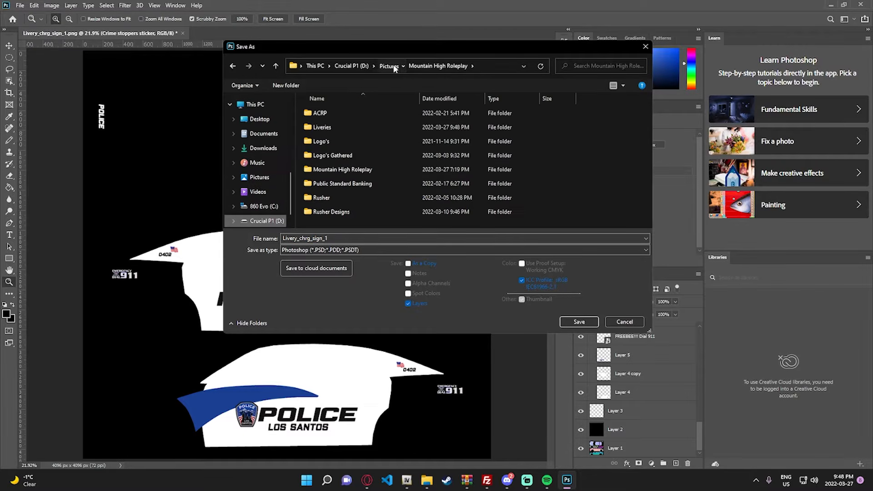
{"action": "double_click", "coordinate": [331, 125]}
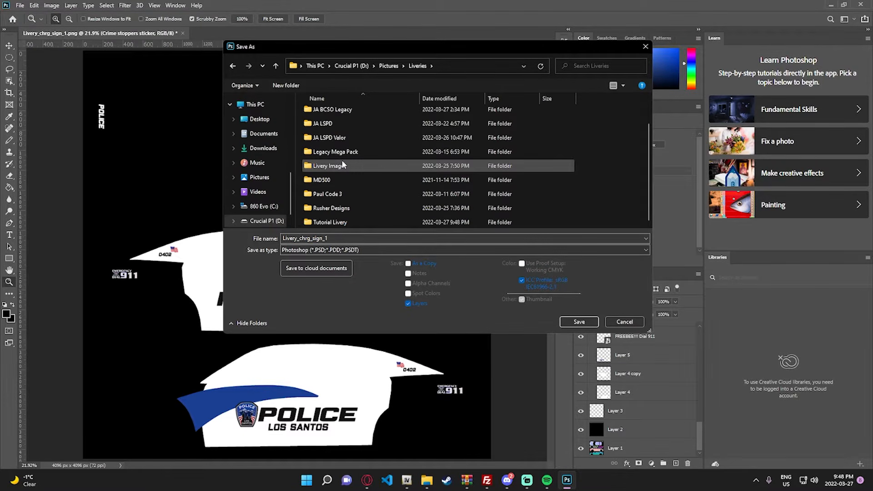
{"action": "double_click", "coordinate": [340, 222]}
{"action": "left_click", "coordinate": [579, 322]}
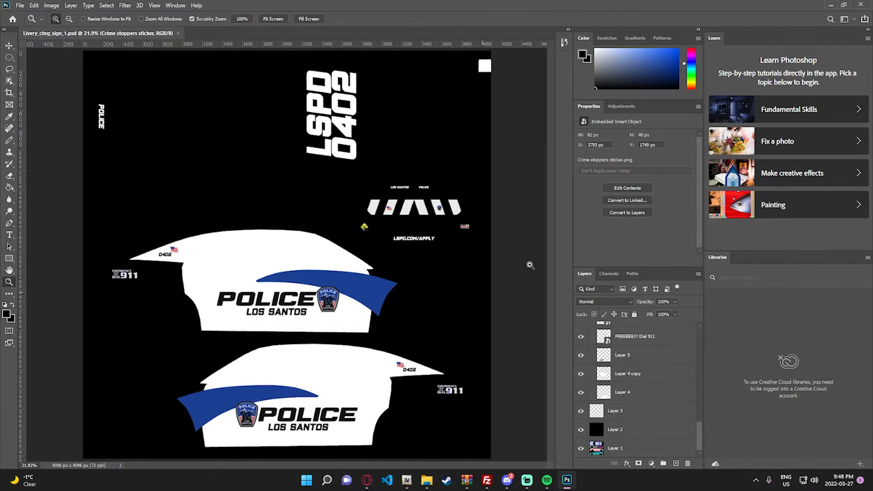
- Switch to OpenIV and open the dfd18chgr.ytd texture dictionary in the mods > dfd18chgr > stream folder
{"action": "left_click", "coordinate": [407, 480]}
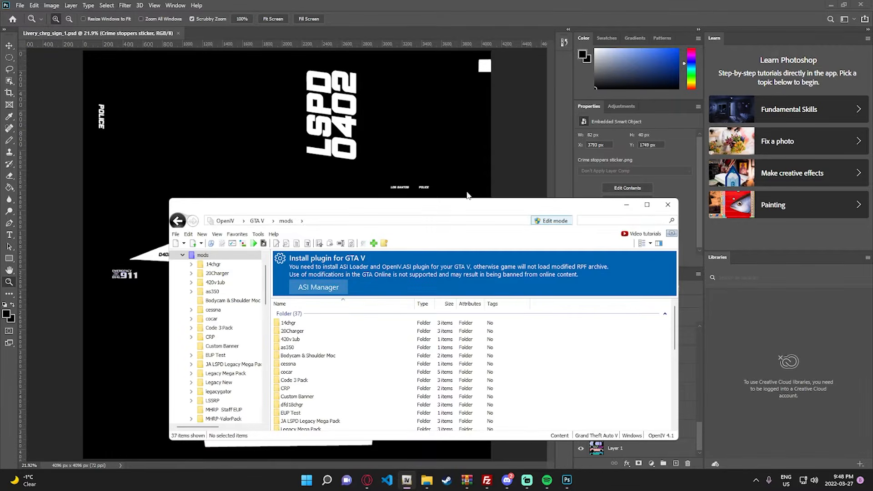
{"action": "left_click_drag", "start_coordinate": [467, 201], "coordinate": [451, 140]}
{"action": "left_click", "coordinate": [648, 145]}
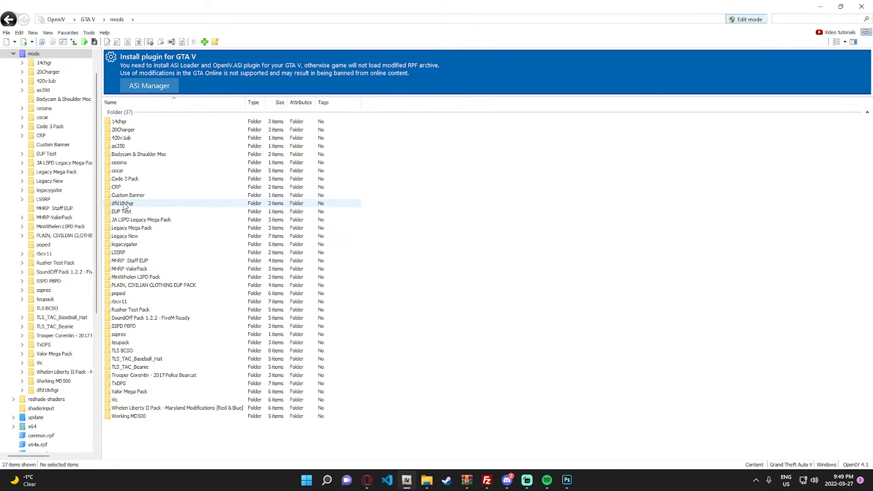
{"action": "left_click", "coordinate": [202, 203]}
{"action": "double_click", "coordinate": [202, 204]}
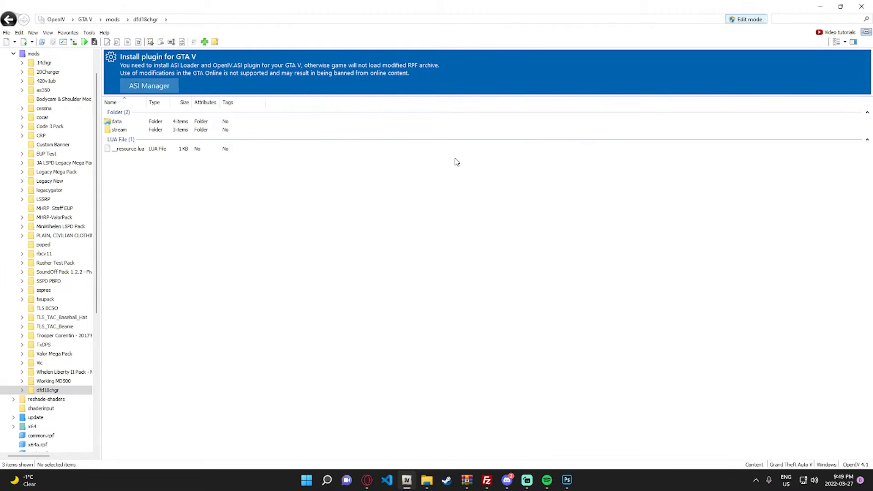
{"action": "double_click", "coordinate": [159, 129]}
{"action": "double_click", "coordinate": [134, 149]}
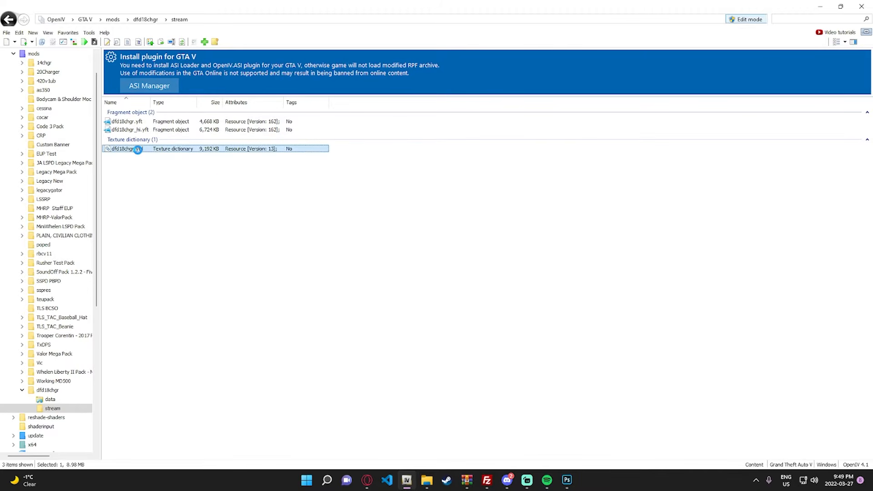
- Filter the textures by "sign" and select the existing Livery_chrg_sign_1 texture
{"action": "left_click", "coordinate": [222, 98]}
{"action": "type", "text": "s"}
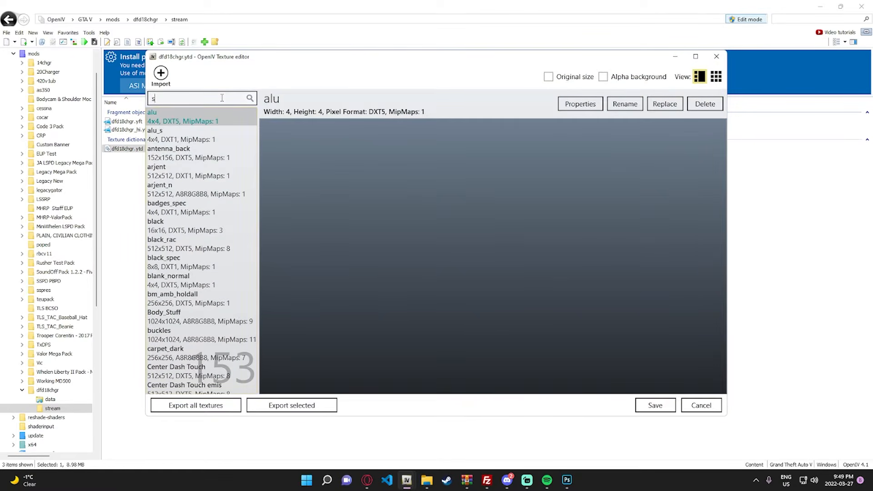
{"action": "type", "text": "ign"}
{"action": "left_click", "coordinate": [194, 172]}
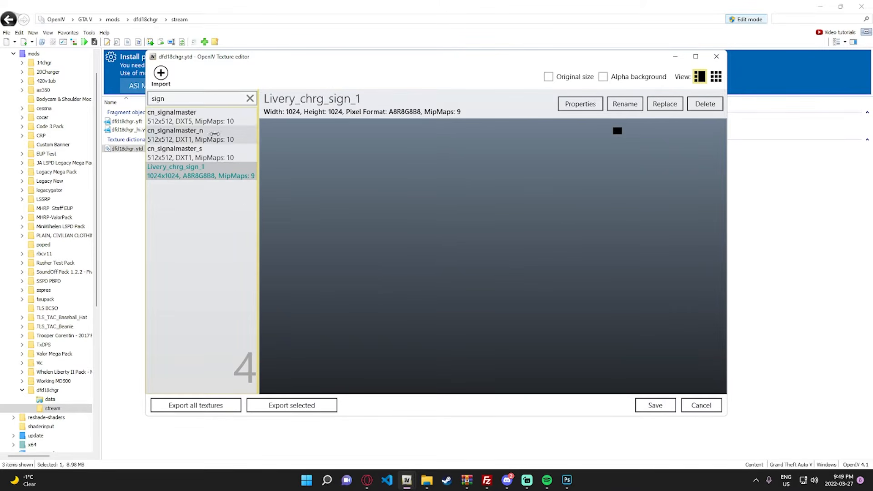
- Open the Liveries > Tutorial Livery folder in File Explorer and move its window off the texture list
{"action": "left_click", "coordinate": [427, 480]}
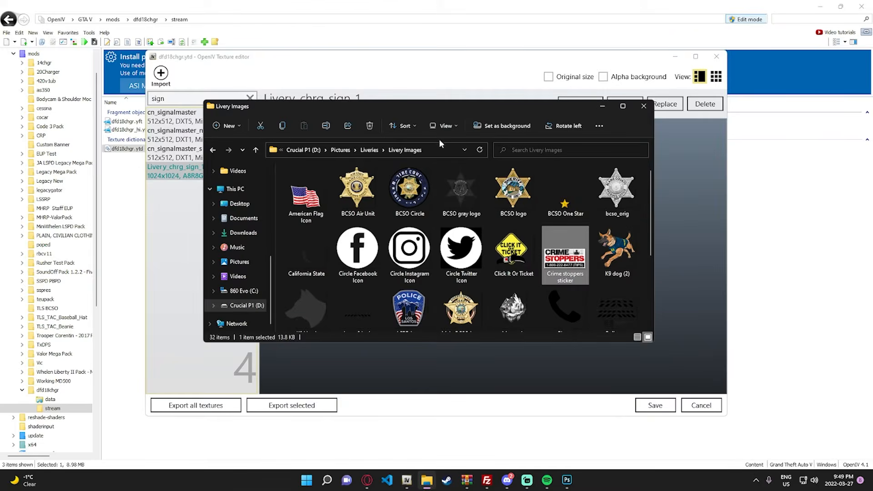
{"action": "left_click", "coordinate": [365, 150]}
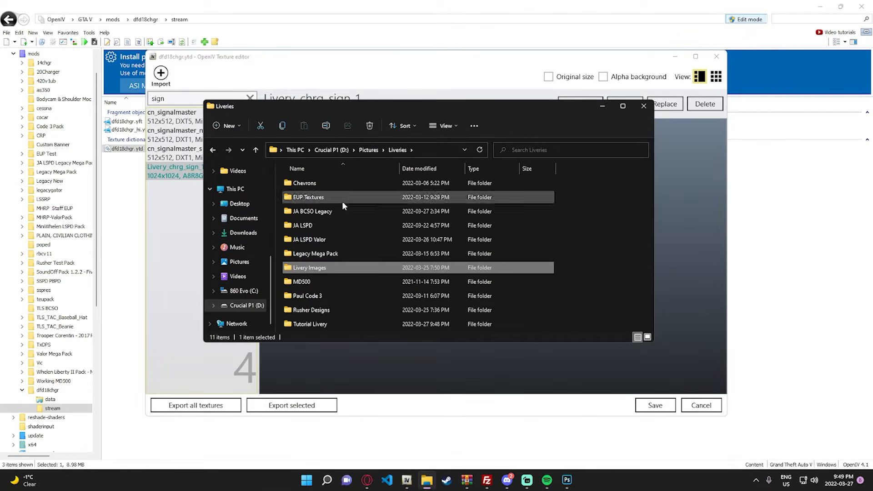
{"action": "double_click", "coordinate": [322, 325]}
{"action": "left_click_drag", "start_coordinate": [350, 106], "coordinate": [471, 89]}
{"action": "right_click", "coordinate": [418, 199]}
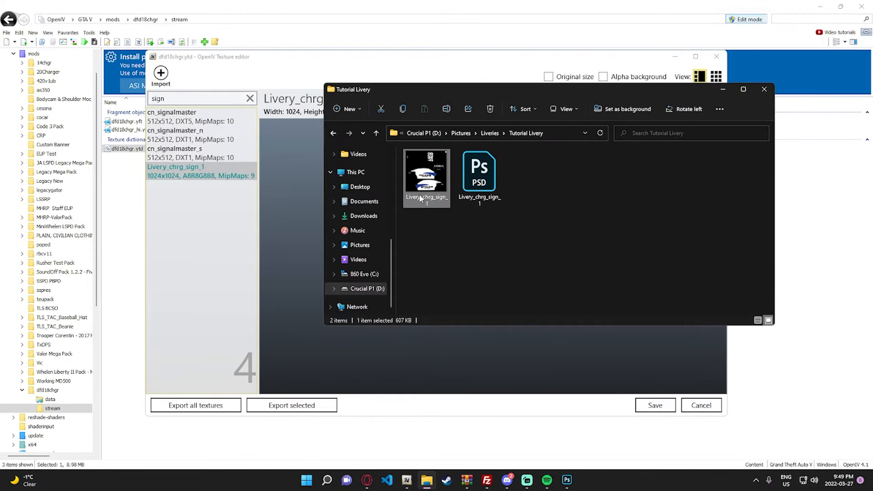
{"action": "left_click", "coordinate": [403, 226]}
{"action": "left_click", "coordinate": [403, 227]}
- Rename the existing Livery_chrg_sign_1 texture to Livery_chrg_sign_2
{"action": "left_click", "coordinate": [196, 173]}
{"action": "right_click", "coordinate": [196, 176]}
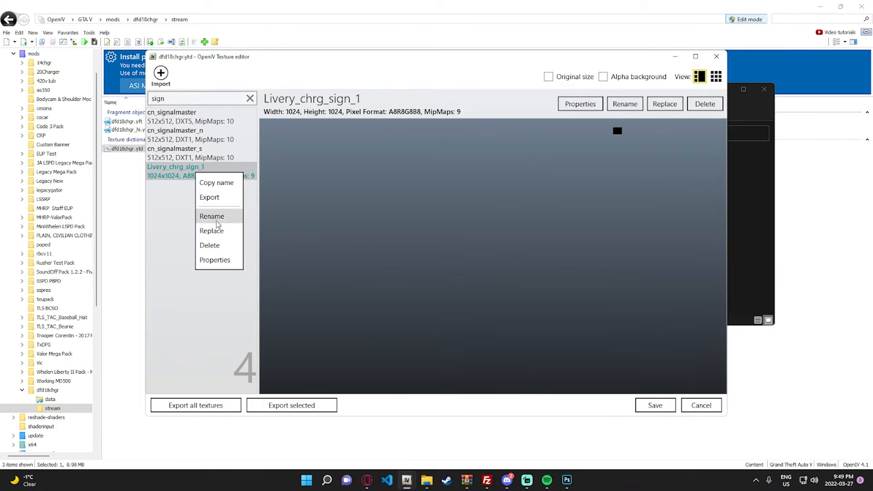
{"action": "left_click", "coordinate": [217, 215]}
{"action": "key", "text": "BackSpace"}
{"action": "type", "text": "2"}
{"action": "key", "text": "Return"}
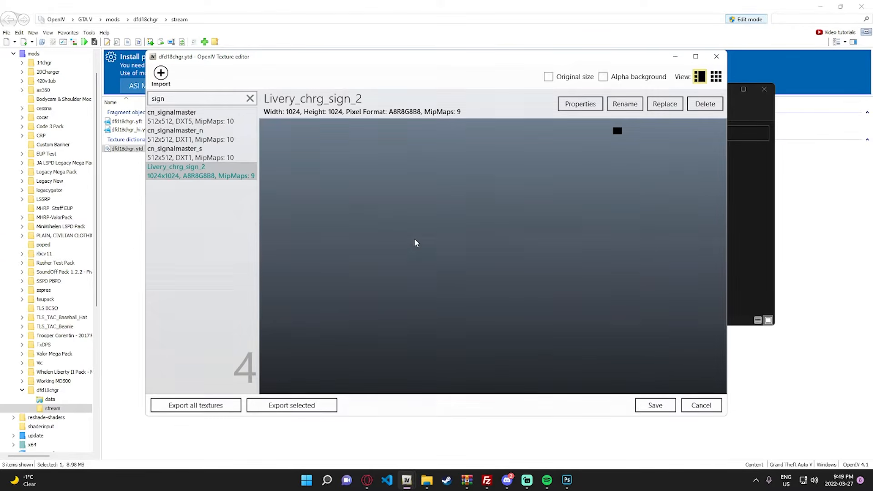
- Import the exported Livery_chrg_sign_1 image from the Tutorial Livery folder with automatic texture compression and no generated MipMap levels
{"action": "left_click", "coordinate": [427, 480]}
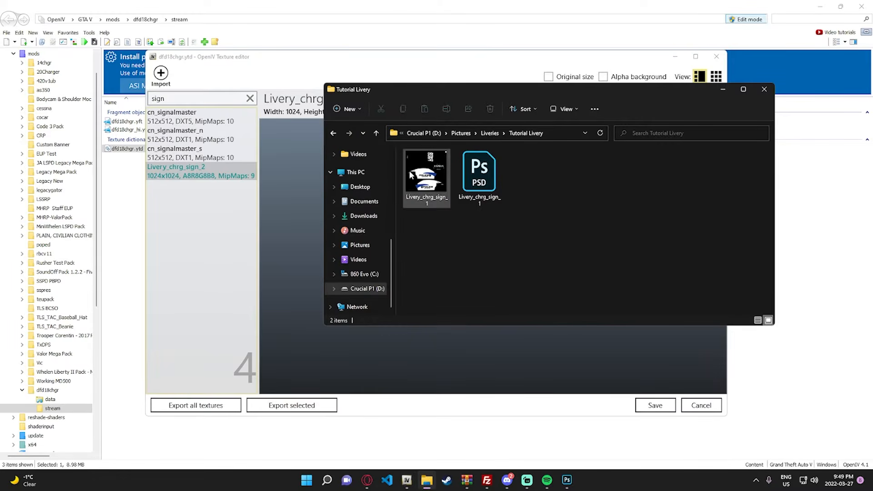
{"action": "left_click_drag", "start_coordinate": [410, 171], "coordinate": [276, 218]}
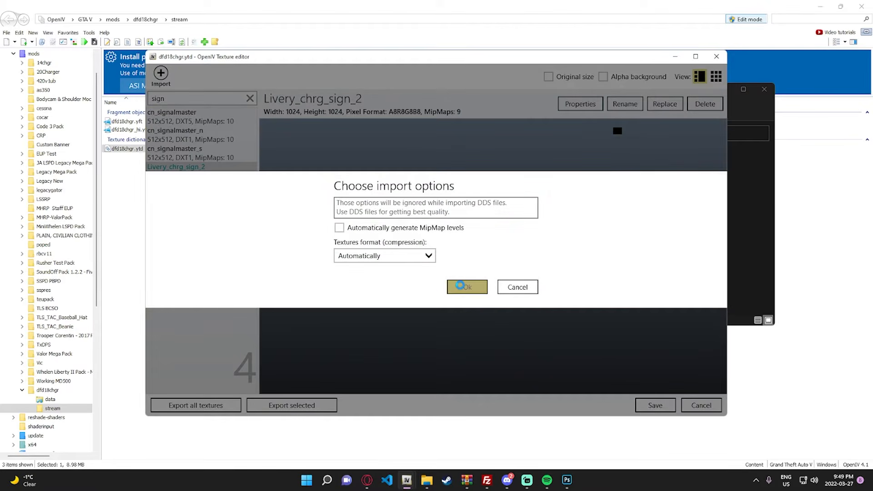
{"action": "left_click", "coordinate": [464, 286]}
- Filter the textures by "sign" and compare the imported Livery_chrg_sign_1 with Livery_chrg_sign_2
{"action": "left_click", "coordinate": [193, 97]}
{"action": "type", "text": "sign"}
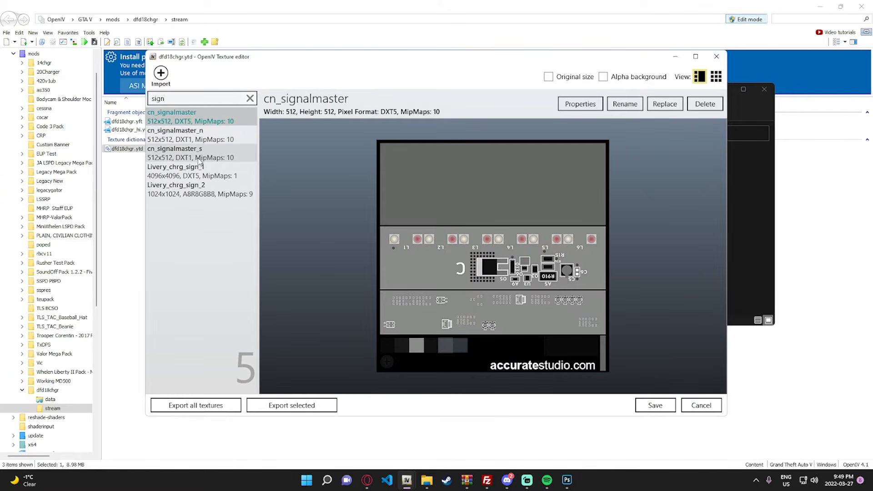
{"action": "left_click", "coordinate": [199, 168]}
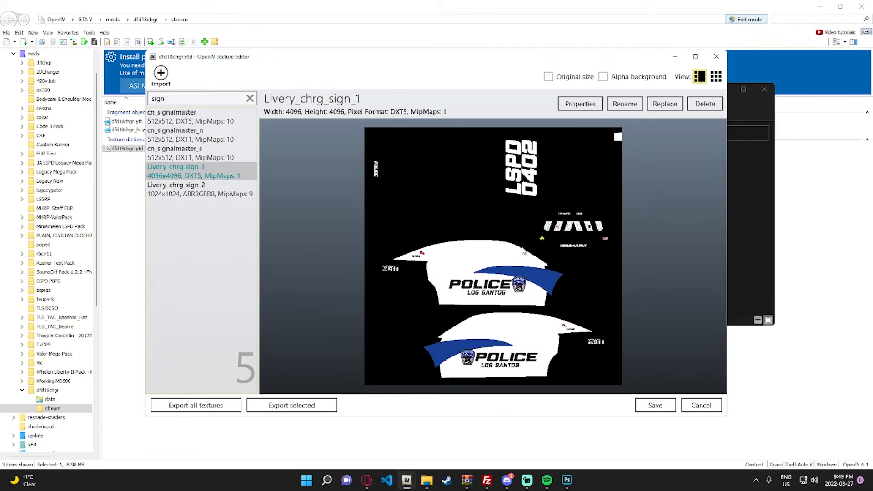
{"action": "left_click", "coordinate": [182, 188]}
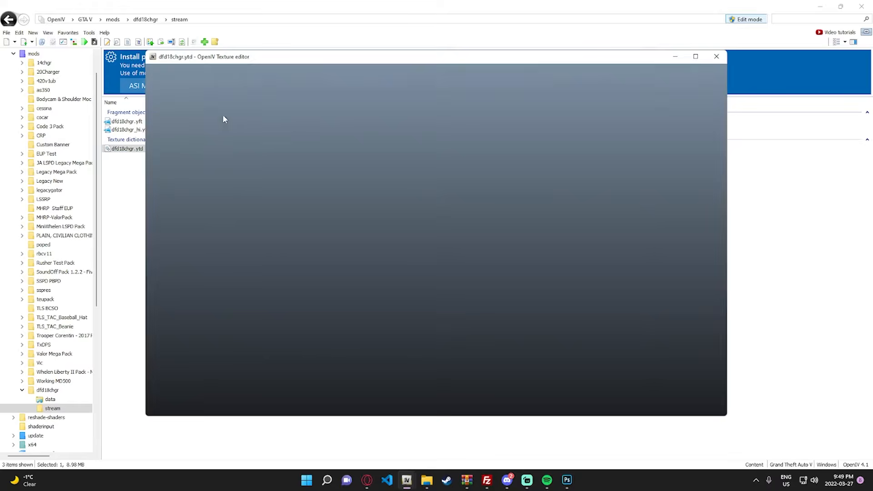
- Find Livery_chrg_sign_1 in the reopened dictionary by filtering for "sign", and check its MipMap level and pixel format options without changing them
{"action": "left_click", "coordinate": [187, 98]}
{"action": "type", "text": "sign"}
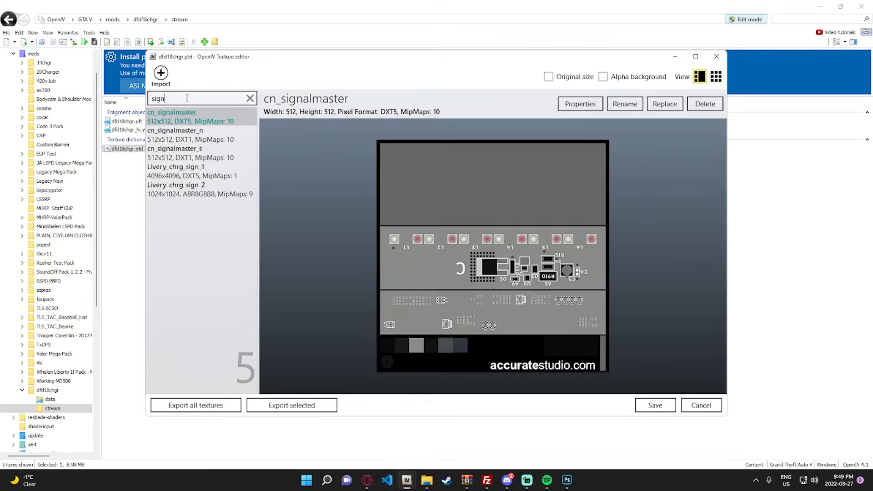
{"action": "left_click", "coordinate": [194, 175]}
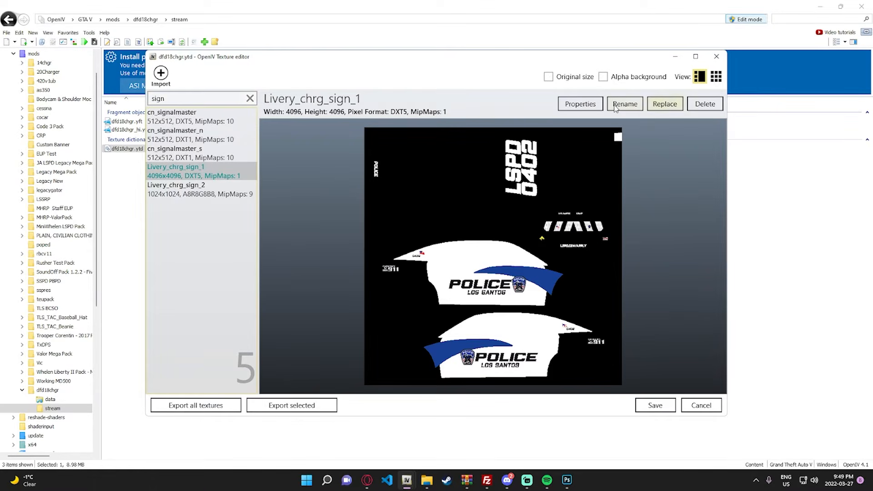
{"action": "left_click", "coordinate": [577, 105]}
{"action": "left_click", "coordinate": [371, 217]}
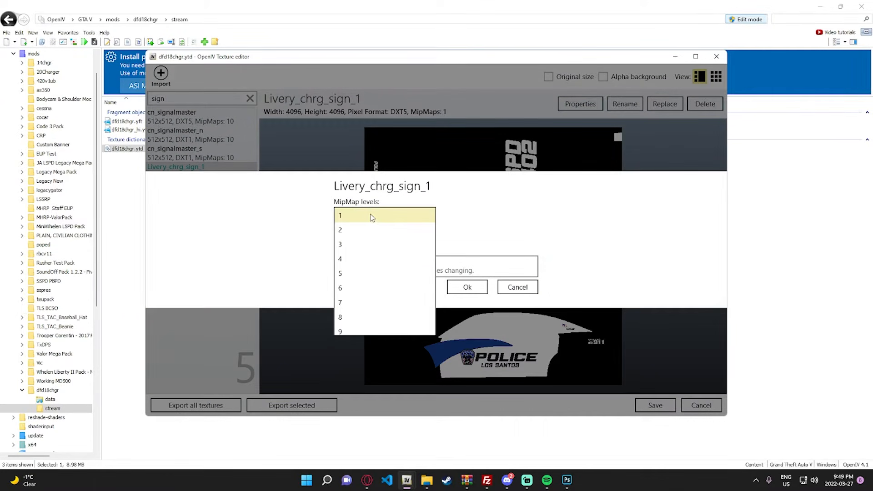
{"action": "left_click", "coordinate": [416, 217]}
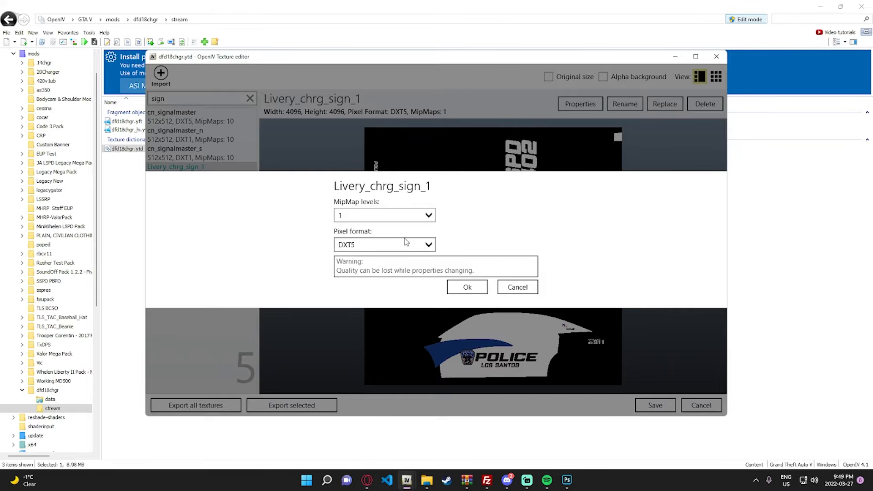
{"action": "left_click", "coordinate": [527, 290]}
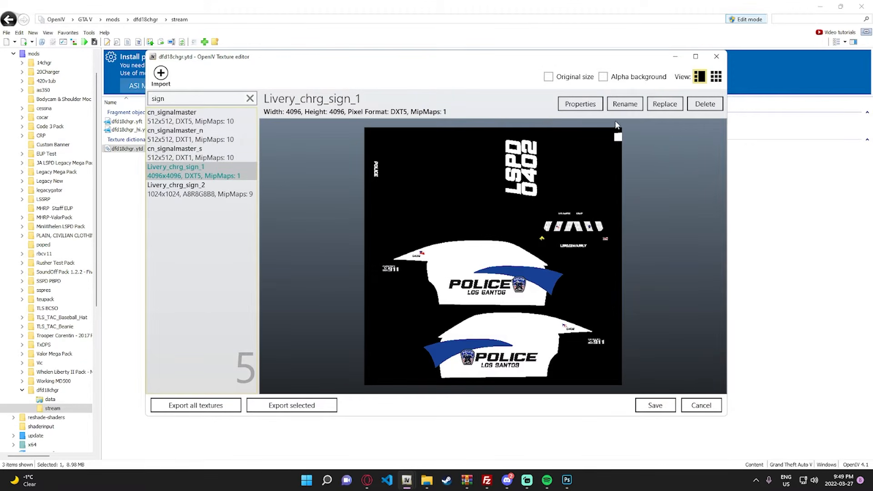
- Preview Livery_chrg_sign_1 at original size, return to the fitted view, and review the texture properties once more
{"action": "left_click", "coordinate": [548, 77]}
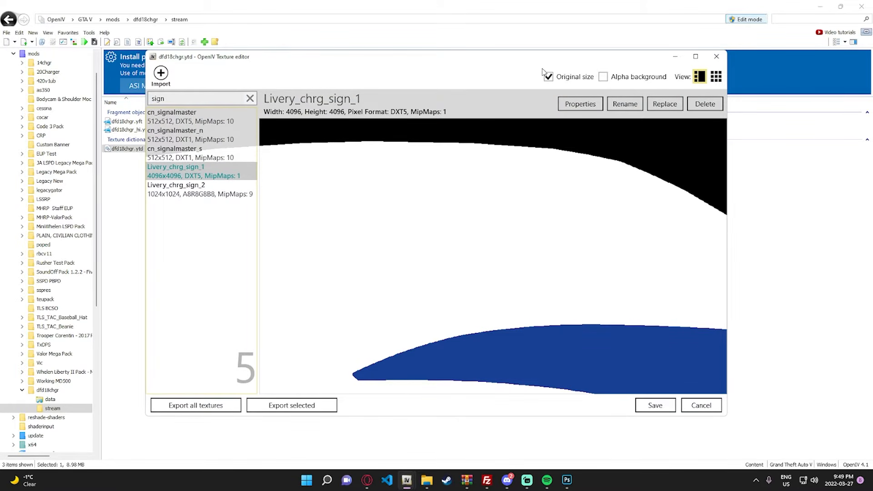
{"action": "left_click", "coordinate": [548, 77]}
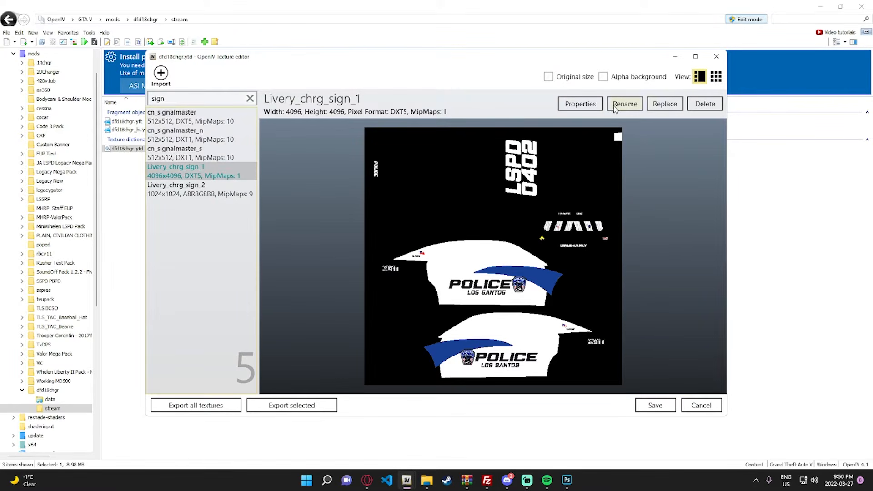
{"action": "left_click", "coordinate": [580, 105]}
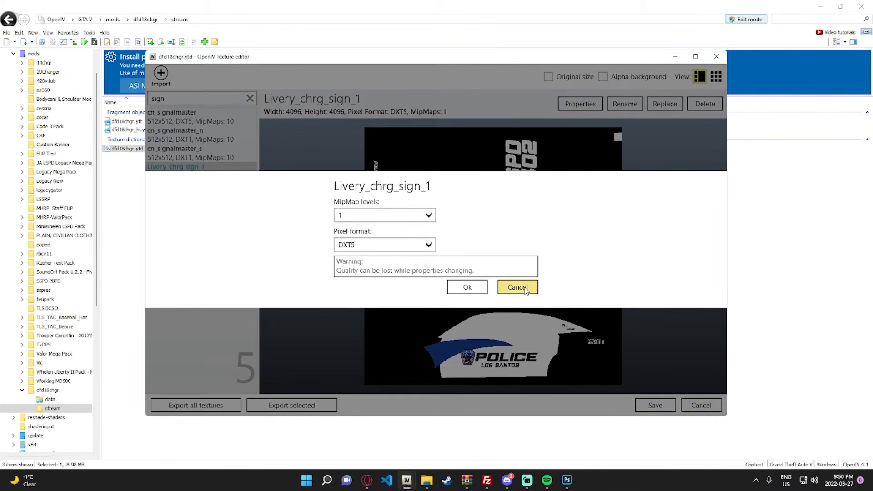
{"action": "left_click", "coordinate": [527, 289]}
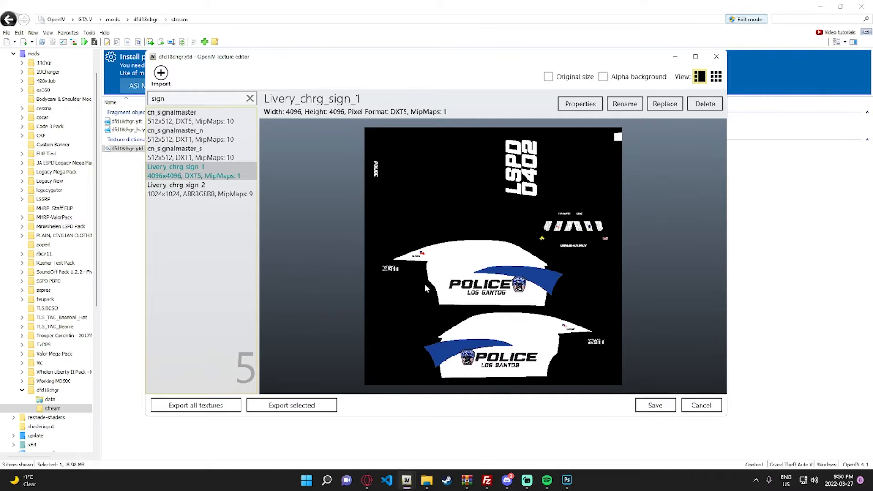
- Save the texture dictionary and open the dfd18chgr.yft model to inspect the livery on the car's sides, rear and roof
{"action": "left_click", "coordinate": [655, 406]}
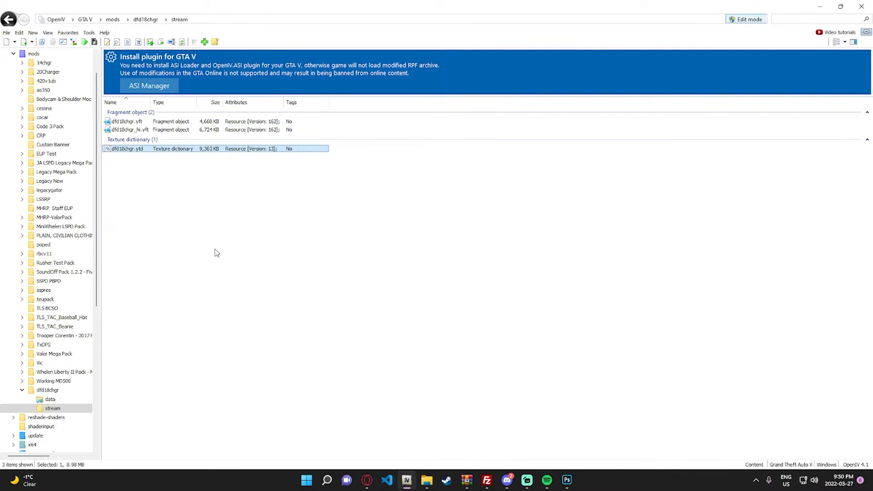
{"action": "double_click", "coordinate": [146, 121]}
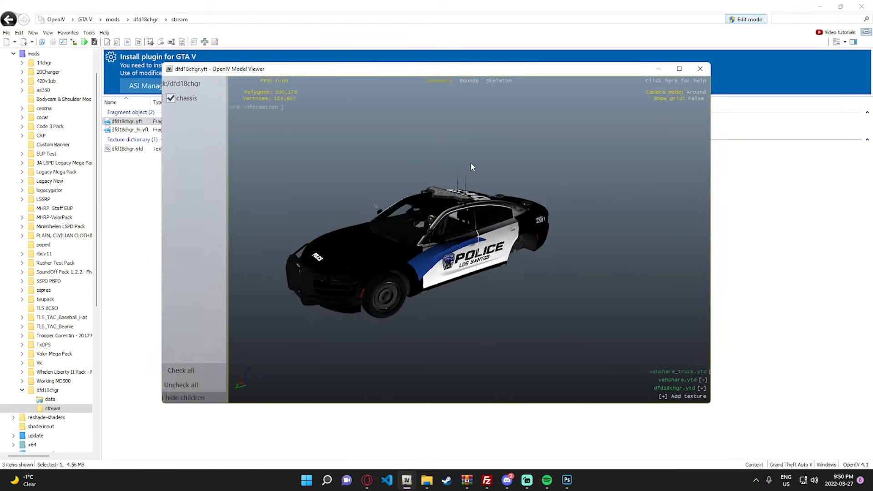
{"action": "scroll", "coordinate": [471, 162], "scroll_direction": "up", "scroll_amount": 5}
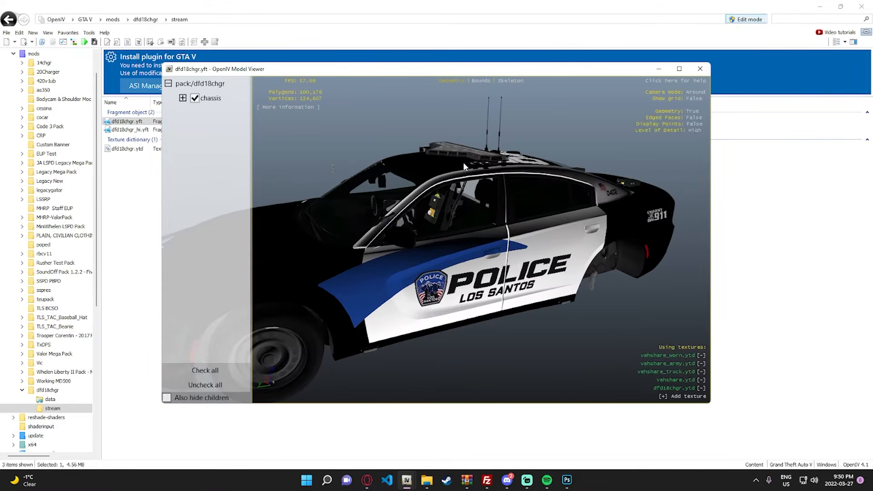
{"action": "left_click_drag", "start_coordinate": [439, 149], "coordinate": [759, 133]}
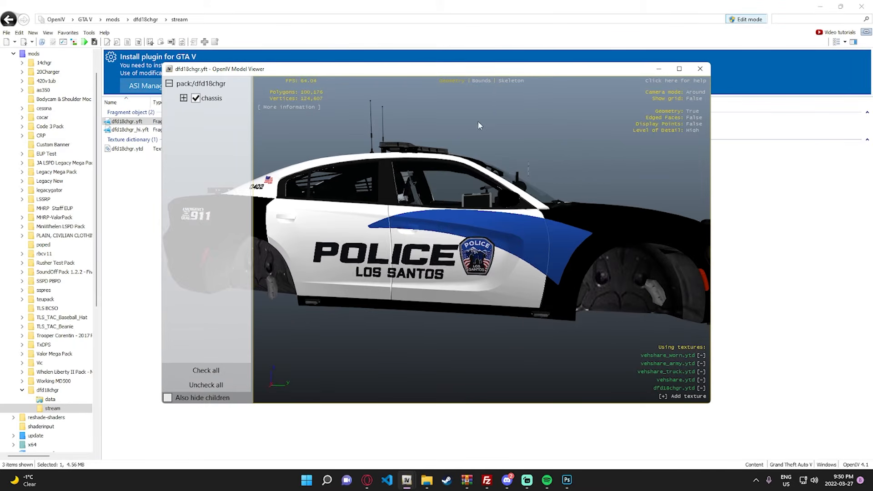
{"action": "left_click_drag", "start_coordinate": [479, 122], "coordinate": [464, 278]}
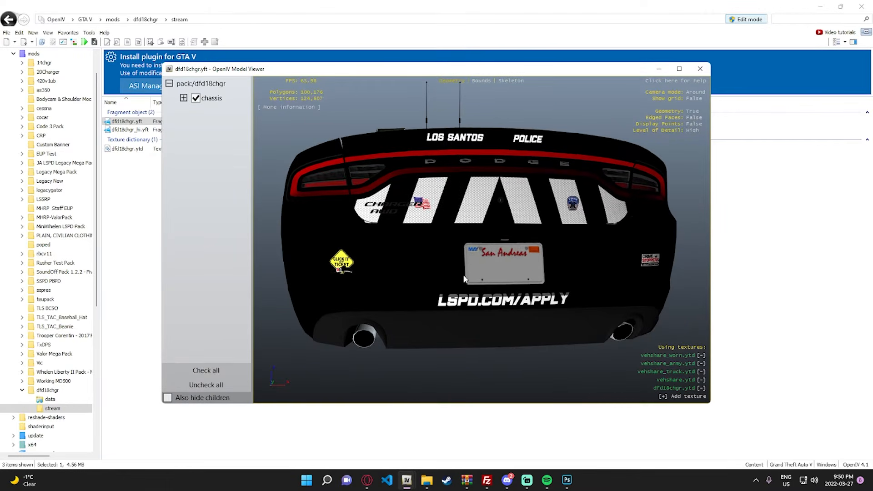
{"action": "left_click_drag", "start_coordinate": [491, 250], "coordinate": [439, 201]}
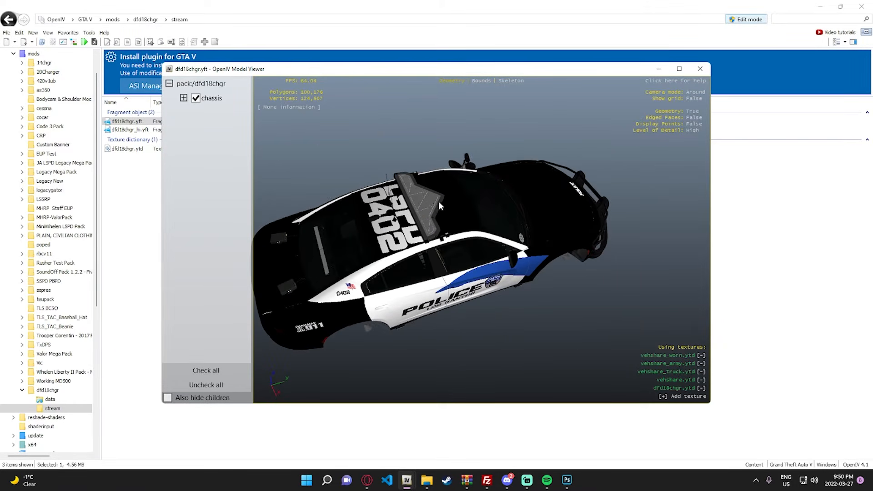
- Switch back to Photoshop, hide the black Layer 2 to reveal the wireframe template, and collapse the Right Door layer group
{"action": "left_click", "coordinate": [567, 480]}
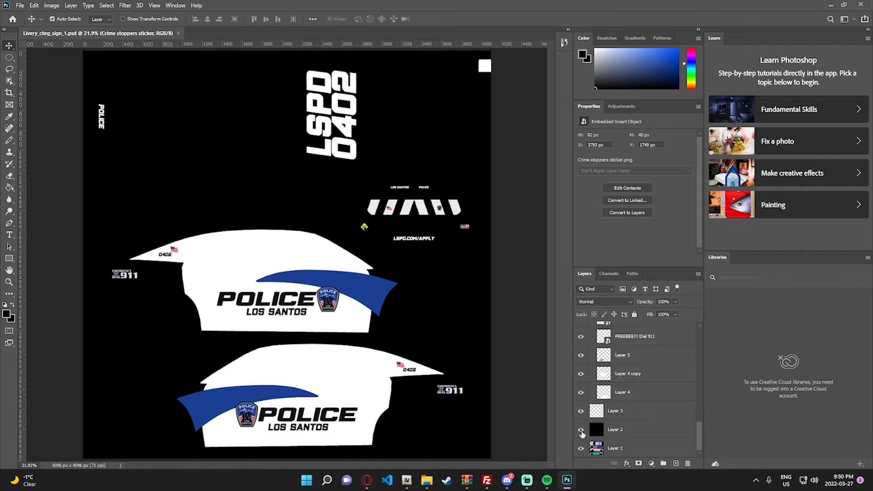
{"action": "left_click", "coordinate": [581, 431]}
{"action": "scroll", "coordinate": [625, 333], "scroll_direction": "up", "scroll_amount": 5}
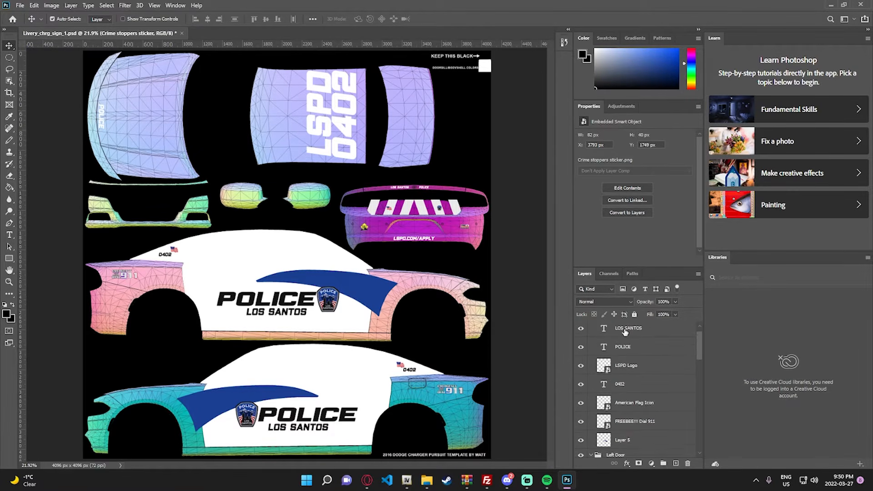
{"action": "scroll", "coordinate": [626, 332], "scroll_direction": "up", "scroll_amount": 1}
{"action": "left_click", "coordinate": [631, 329]}
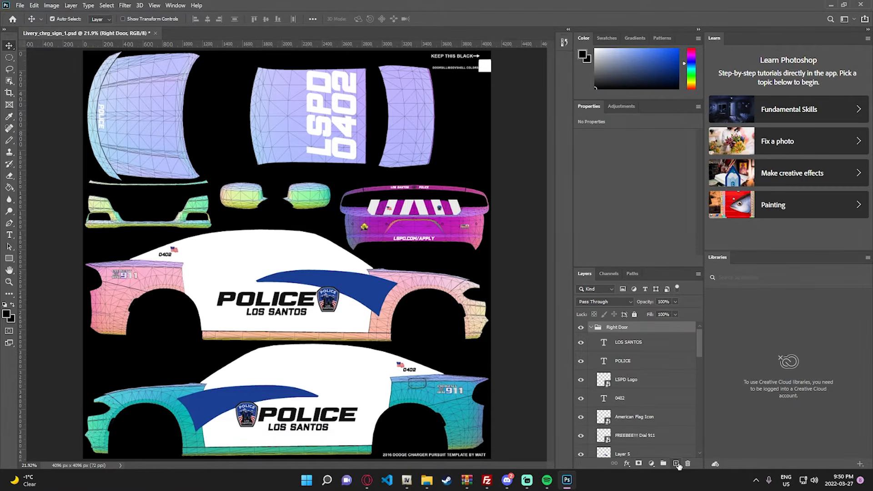
{"action": "left_click", "coordinate": [593, 327]}
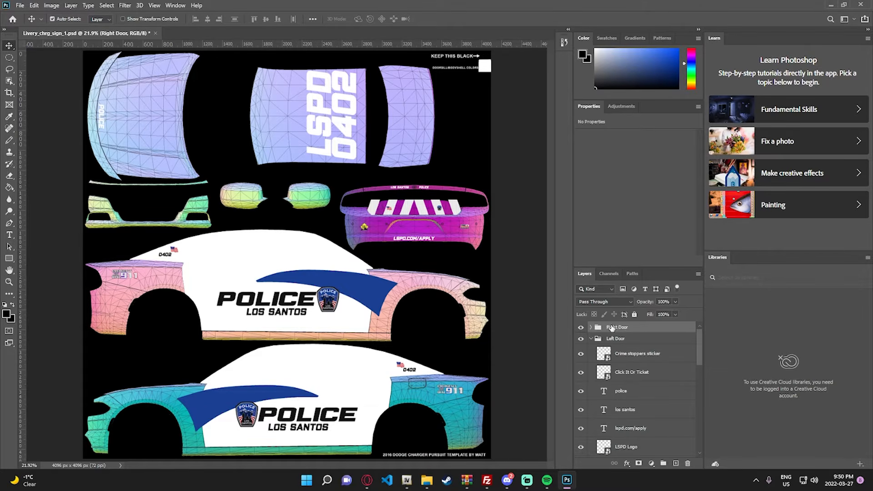
- Add a new layer with white as the foreground color, and recolor the roof's LSPD text to 000000
{"action": "left_click", "coordinate": [676, 463]}
{"action": "key", "text": "x"}
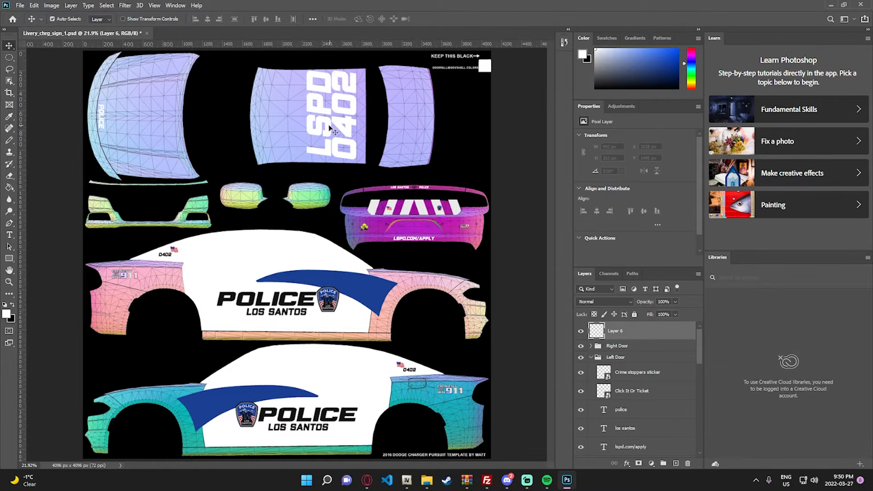
{"action": "scroll", "coordinate": [331, 96], "scroll_direction": "up", "scroll_amount": 3}
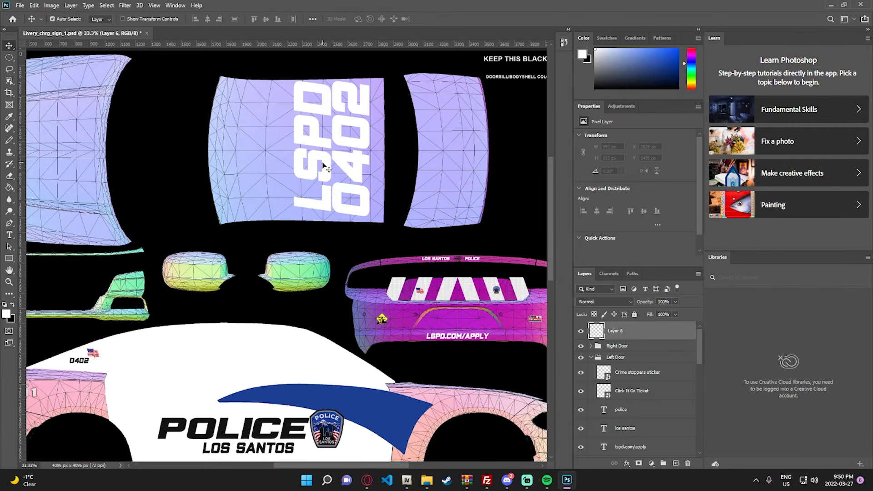
{"action": "double_click", "coordinate": [327, 168]}
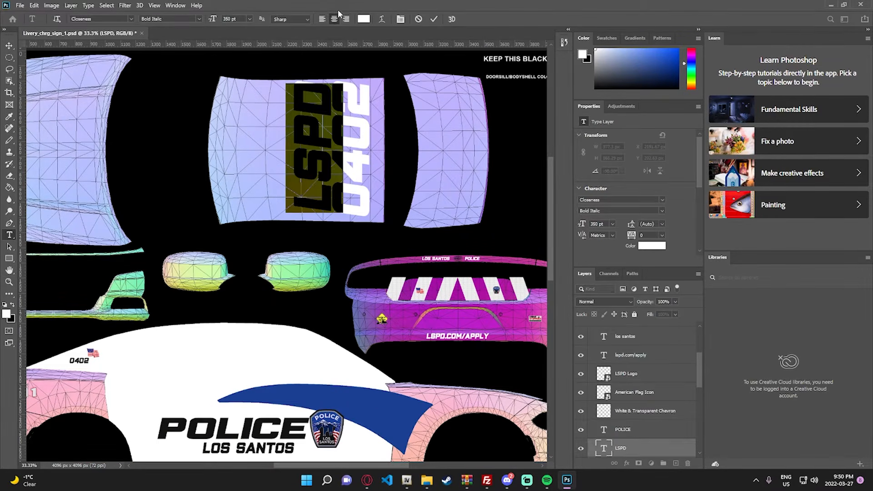
{"action": "left_click", "coordinate": [364, 19]}
{"action": "type", "text": "000000"}
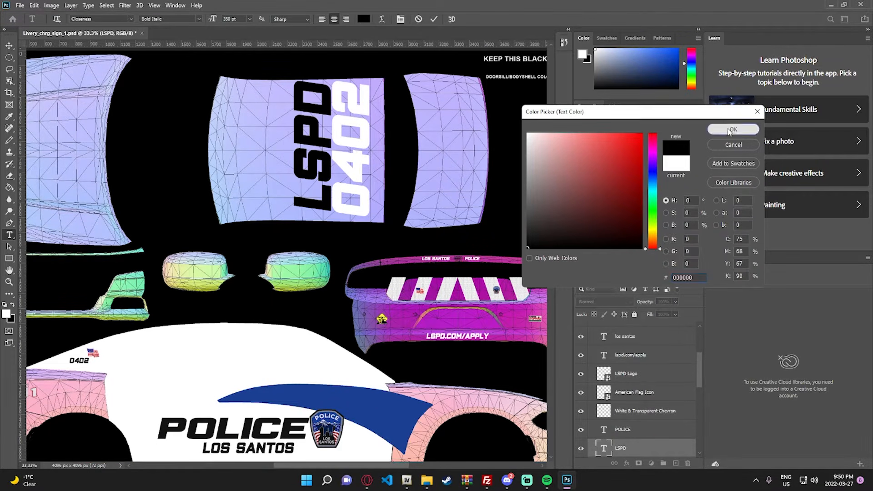
{"action": "left_click", "coordinate": [730, 132]}
{"action": "left_click", "coordinate": [9, 45]}
- Recolor the roof's 0402 unit number text to 000000
{"action": "double_click", "coordinate": [360, 155]}
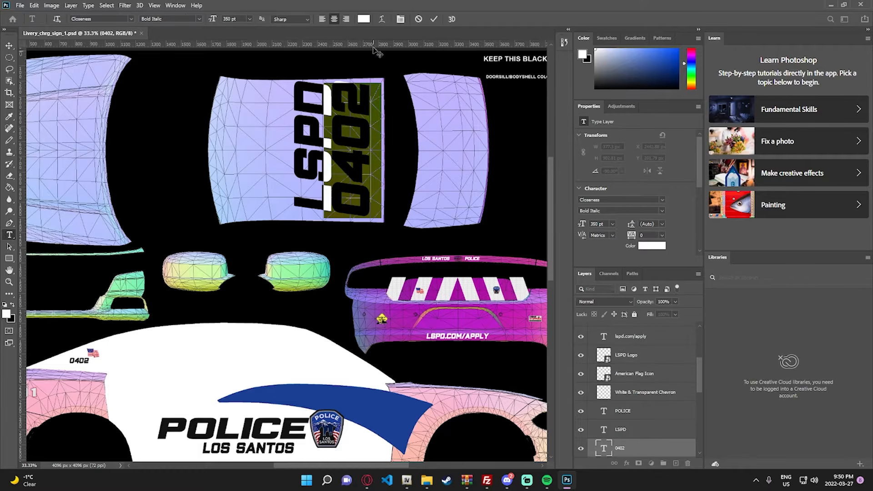
{"action": "left_click", "coordinate": [364, 19]}
{"action": "type", "text": "000000"}
{"action": "left_click", "coordinate": [732, 128]}
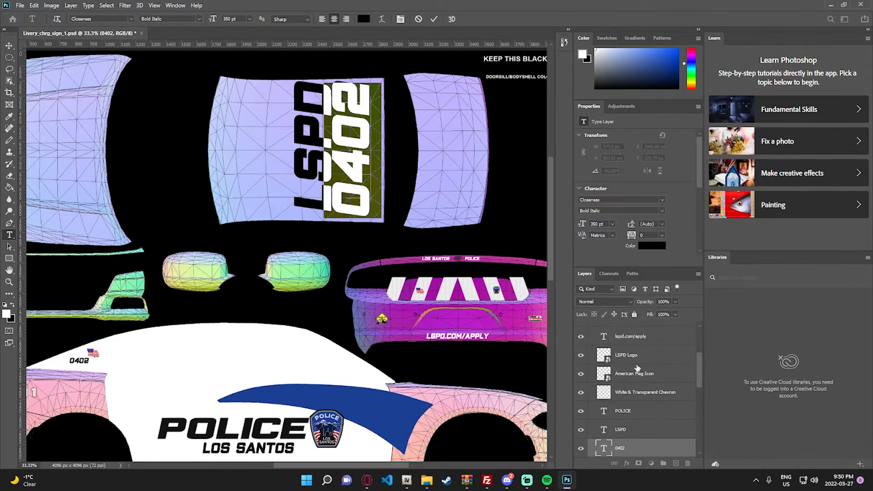
- On Layer 6, outline the roof panel with straight white pencil lines and fill the enclosed area with white
{"action": "scroll", "coordinate": [637, 367], "scroll_direction": "up", "scroll_amount": 5}
{"action": "left_click", "coordinate": [630, 335]}
{"action": "key", "text": "b"}
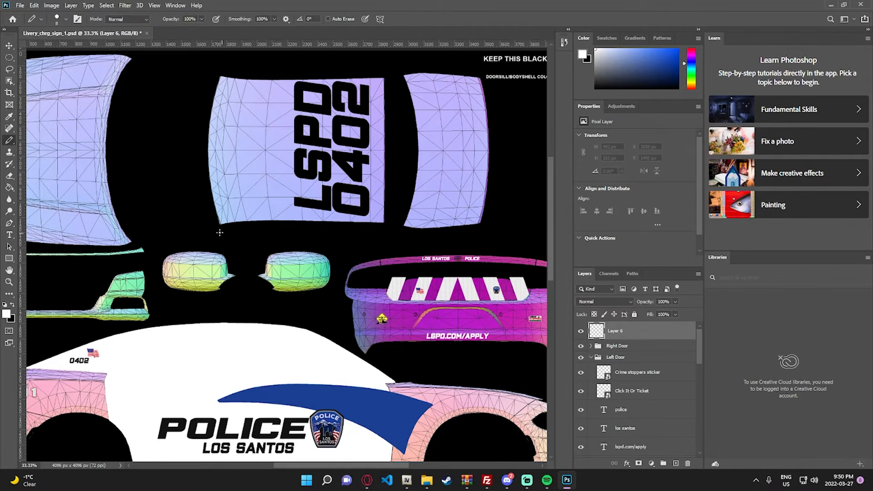
{"action": "left_click", "coordinate": [203, 231]}
{"action": "left_click", "coordinate": [198, 67], "text": "shift"}
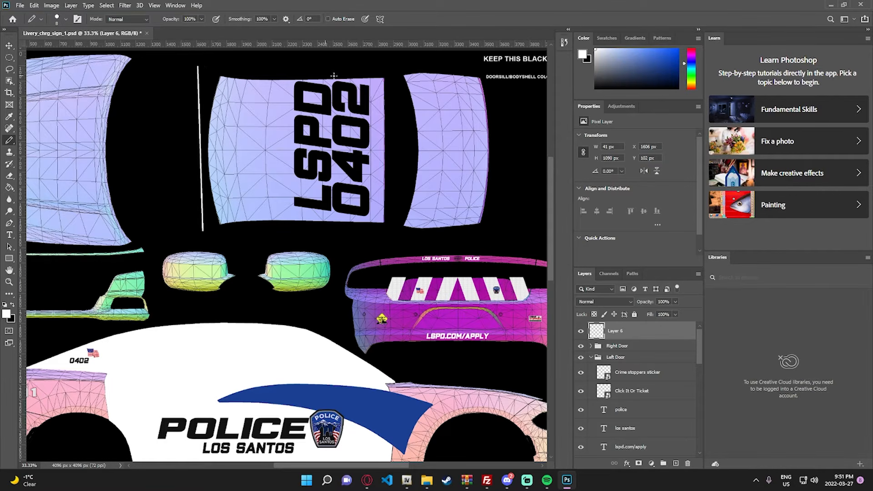
{"action": "left_click", "coordinate": [389, 68], "text": "shift"}
{"action": "left_click", "coordinate": [390, 225], "text": "shift"}
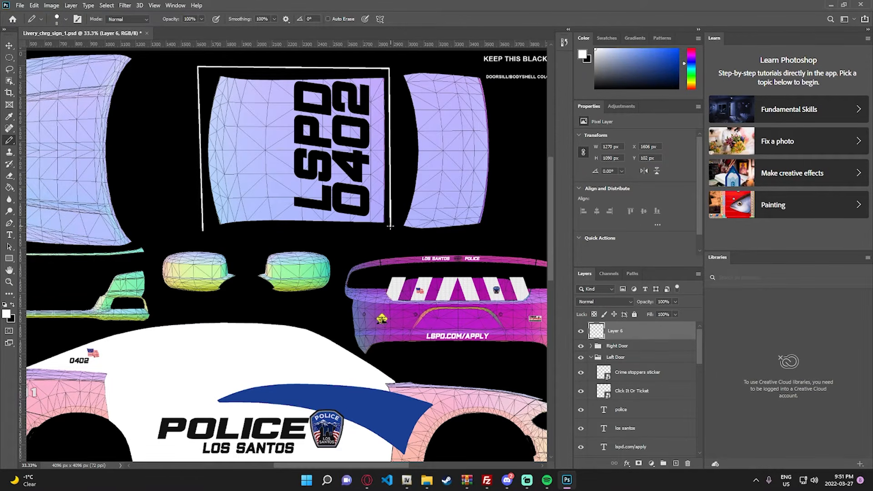
{"action": "left_click", "coordinate": [203, 230], "text": "shift"}
{"action": "key", "text": "g"}
{"action": "left_click", "coordinate": [246, 194]}
- Move Layer 6 down the layer stack to sit directly above Layer 3, behind the roof text
{"action": "key", "text": "z"}
{"action": "right_click", "coordinate": [248, 196]}
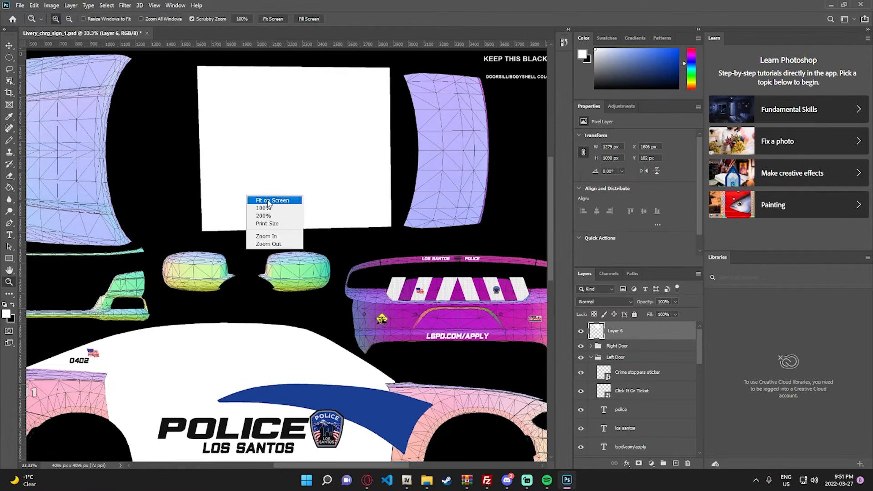
{"action": "left_click", "coordinate": [268, 198]}
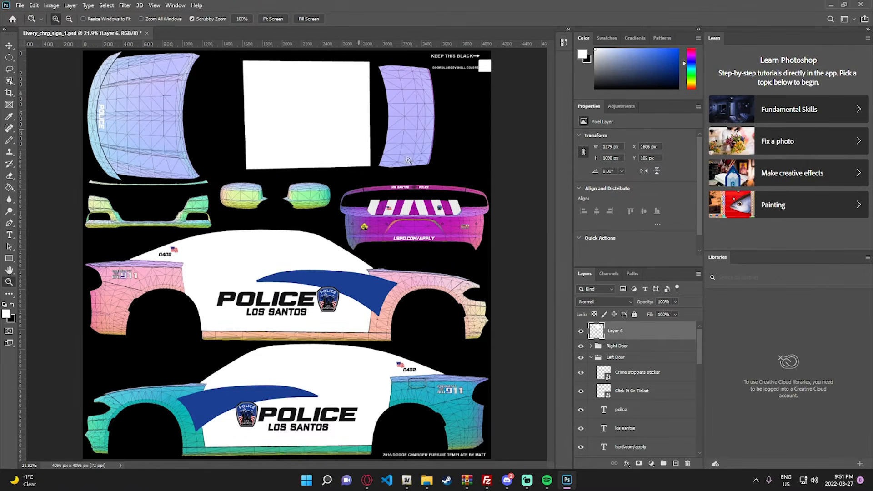
{"action": "left_click_drag", "start_coordinate": [623, 332], "coordinate": [620, 411]}
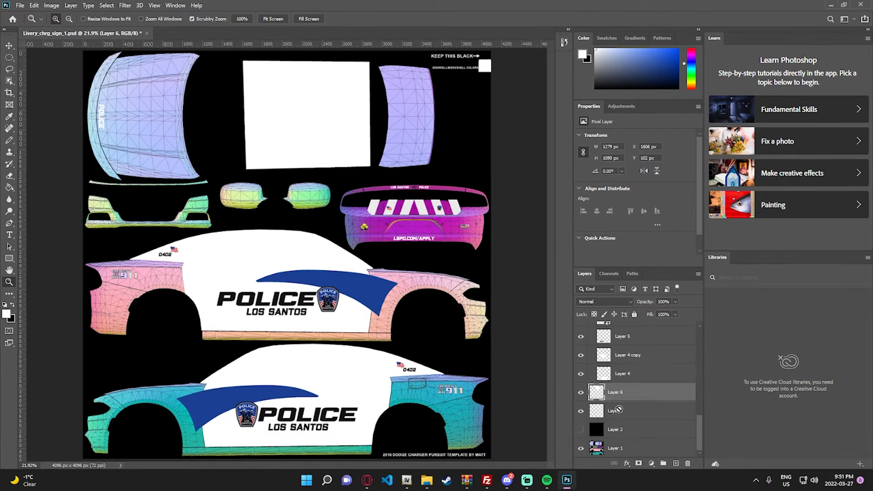
{"action": "left_click", "coordinate": [9, 45]}
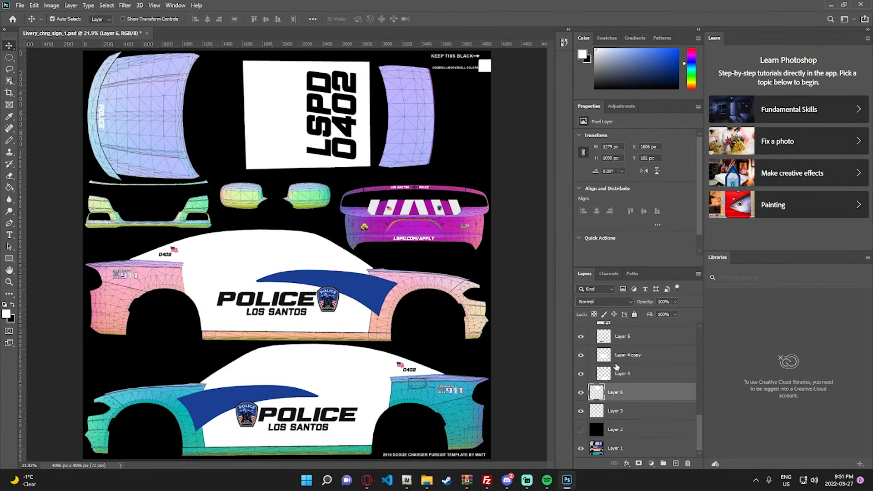
- Erase the White & Transparent Chevron's overlap along the trunk's curved edge beside the American flag, and undo the last eraser stroke
{"action": "scroll", "coordinate": [617, 367], "scroll_direction": "up", "scroll_amount": 3}
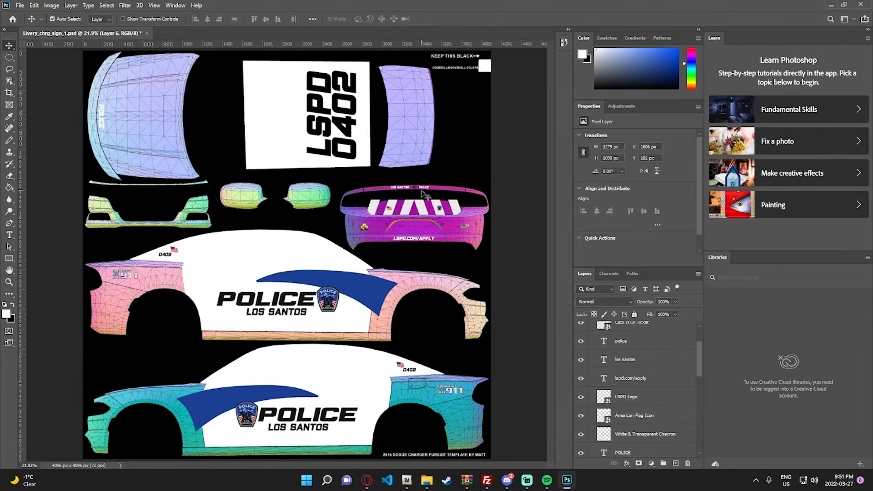
{"action": "key", "text": "g"}
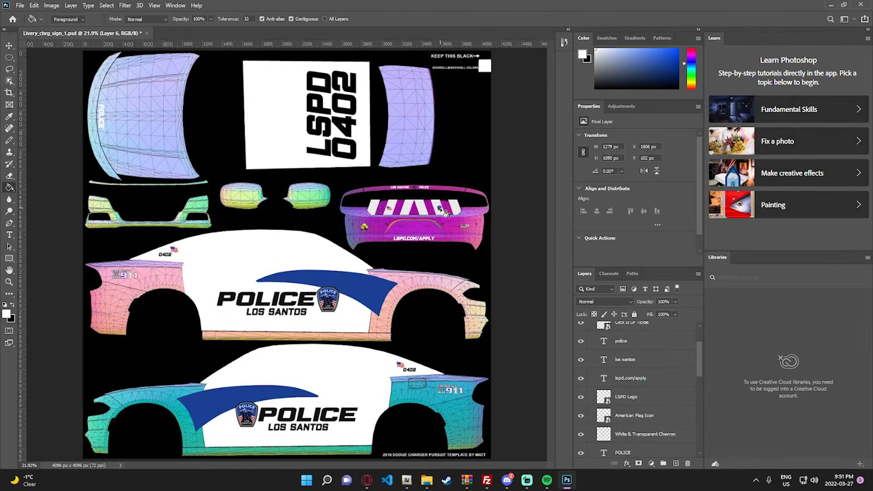
{"action": "key", "text": "z"}
{"action": "left_click", "coordinate": [440, 210]}
{"action": "left_click", "coordinate": [440, 210]}
{"action": "left_click", "coordinate": [440, 210]}
{"action": "left_click", "coordinate": [440, 210]}
{"action": "left_click", "coordinate": [440, 210]}
{"action": "left_click", "coordinate": [309, 201]}
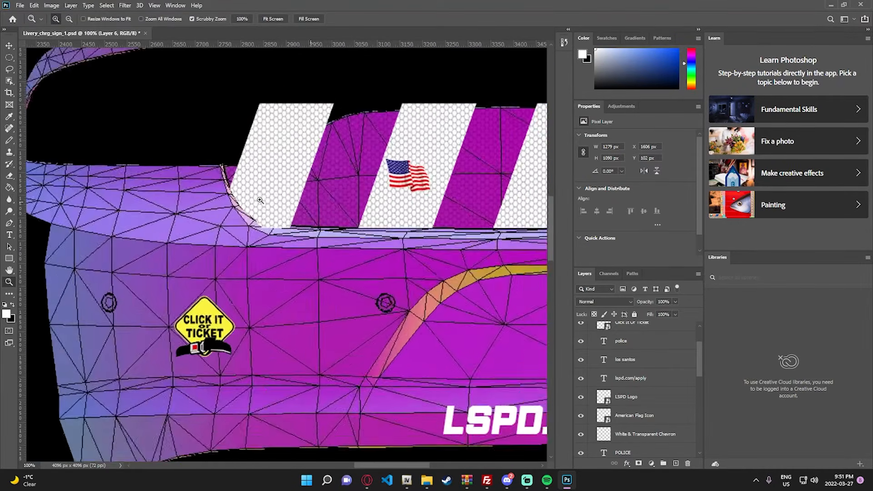
{"action": "left_click", "coordinate": [262, 202]}
{"action": "key", "text": "e"}
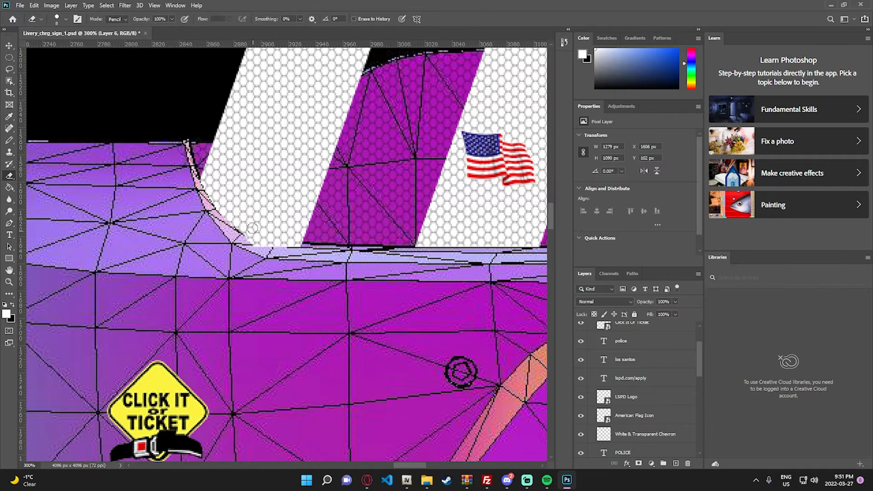
{"action": "left_click", "coordinate": [256, 244], "text": "ctrl"}
{"action": "left_click_drag", "start_coordinate": [236, 228], "coordinate": [219, 206]}
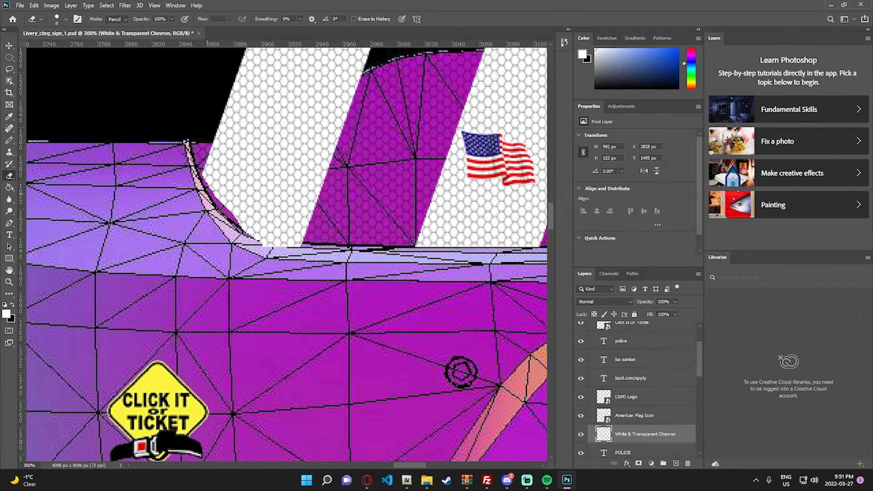
{"action": "key", "text": "ctrl+z"}
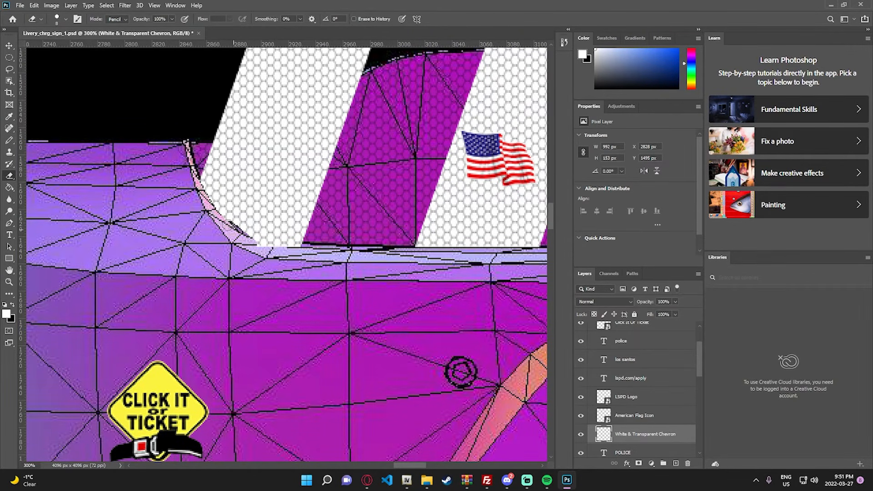
- Examine the chevron's opposite end along the trunk's curved edge, on the LSPD logo side
{"action": "key", "text": "z"}
{"action": "right_click", "coordinate": [211, 202]}
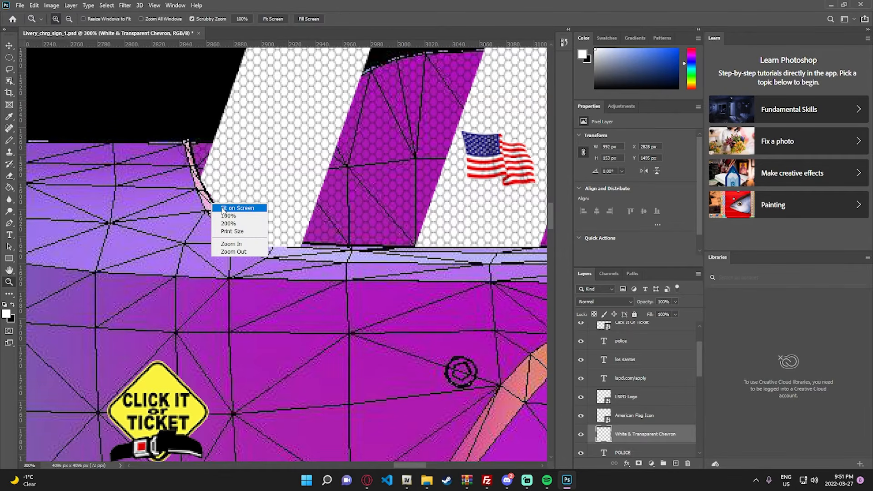
{"action": "left_click", "coordinate": [225, 206]}
{"action": "left_click", "coordinate": [497, 208]}
{"action": "left_click_drag", "start_coordinate": [497, 209], "coordinate": [496, 209]}
{"action": "key", "text": "e"}
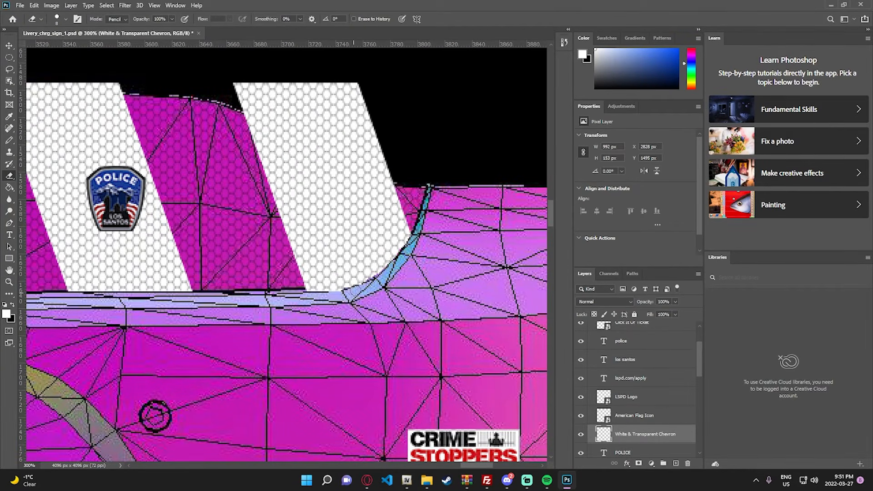
{"action": "key", "text": "z"}
{"action": "key", "text": "ctrl+0"}
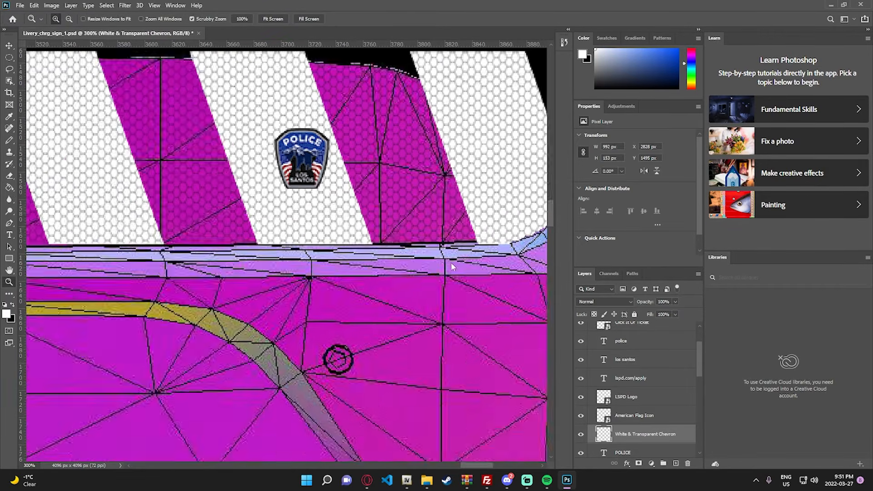
- Export the livery as a PNG with the black Layer 2 shown, replacing Livery_chrg_sign_1.png, and save the Photoshop document
{"action": "scroll", "coordinate": [607, 415], "scroll_direction": "down", "scroll_amount": 5}
{"action": "left_click", "coordinate": [581, 430]}
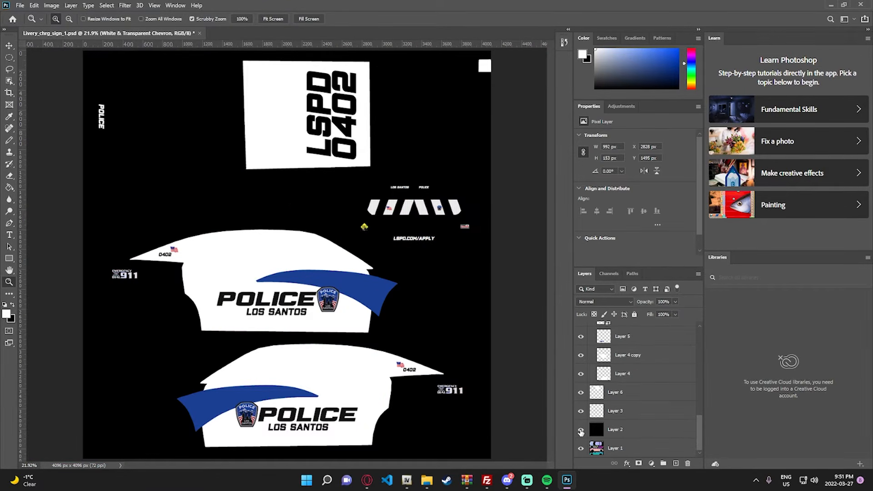
{"action": "left_click", "coordinate": [19, 6]}
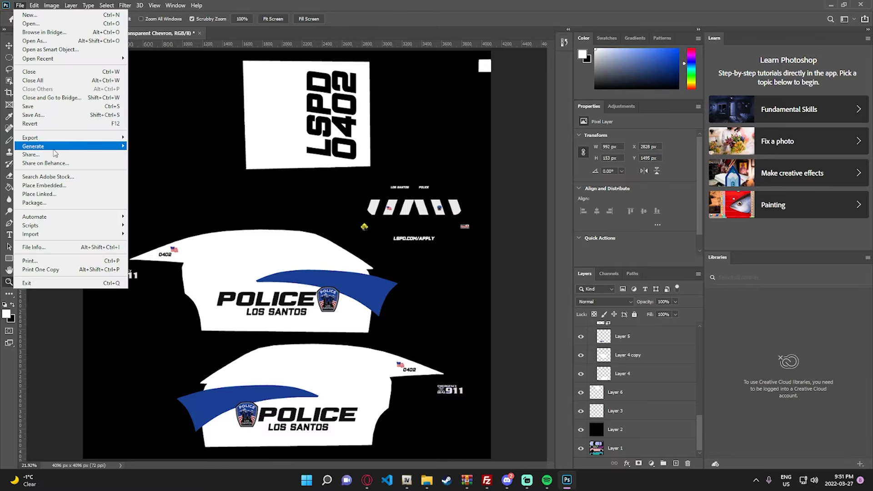
{"action": "mouse_move", "coordinate": [59, 137]}
{"action": "left_click", "coordinate": [191, 147]}
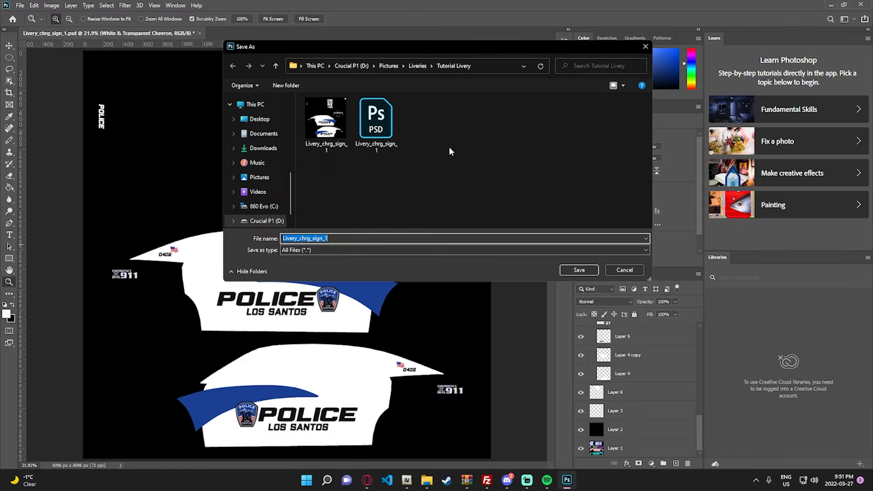
{"action": "left_click", "coordinate": [335, 128]}
{"action": "left_click", "coordinate": [579, 270]}
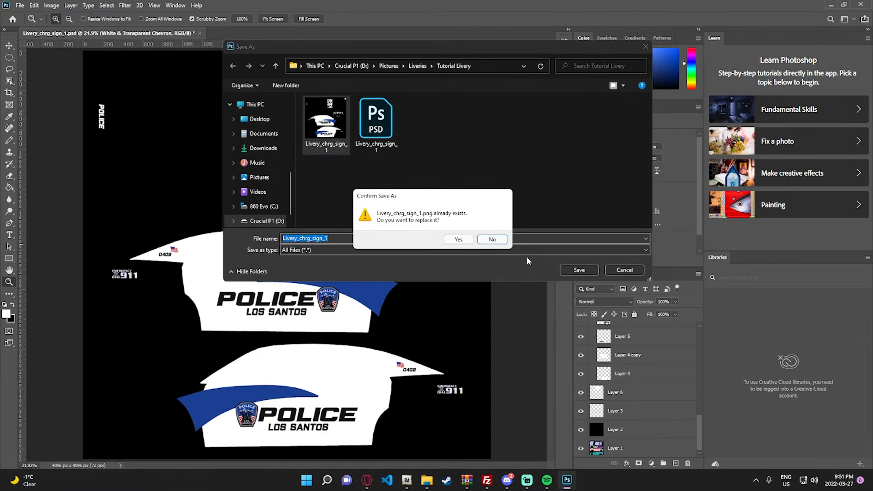
{"action": "left_click", "coordinate": [458, 239]}
{"action": "left_click", "coordinate": [20, 6]}
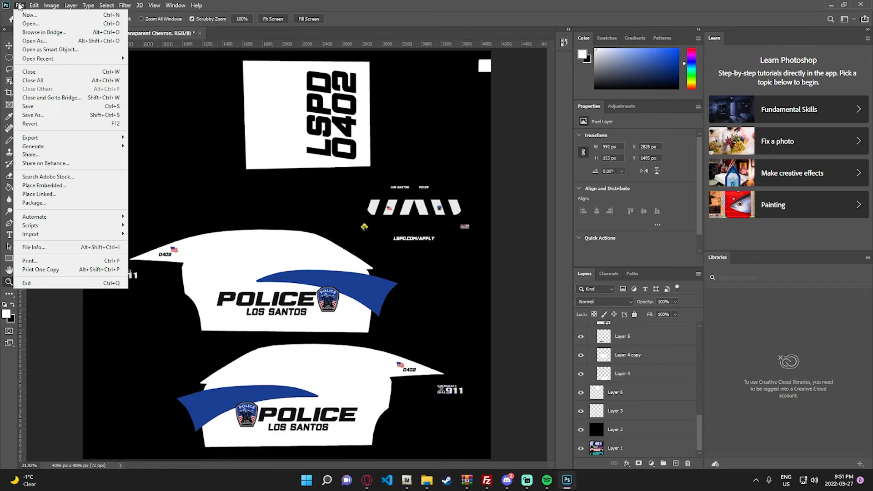
{"action": "left_click", "coordinate": [49, 106]}
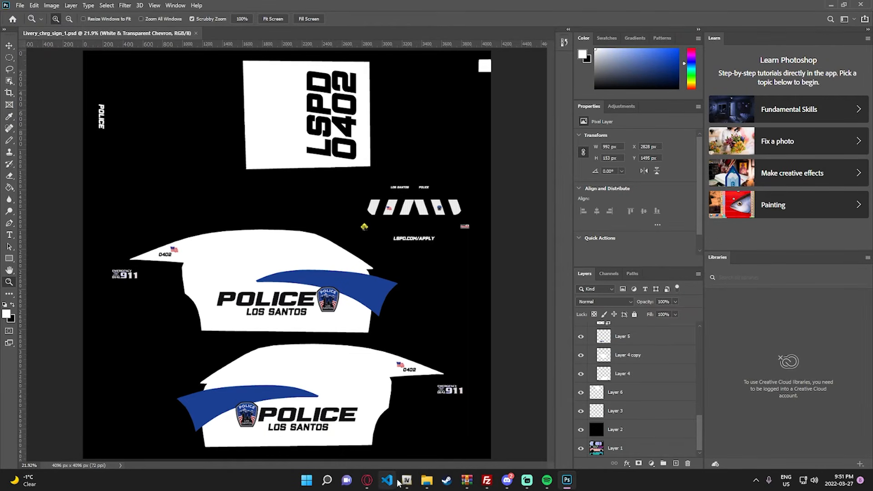
- Switch to OpenIV, close the model viewer, open dfd18chgr.ytd in the texture editor and filter the textures for "sign"
{"action": "mouse_move", "coordinate": [406, 481]}
{"action": "left_click", "coordinate": [490, 403]}
{"action": "left_click", "coordinate": [419, 443]}
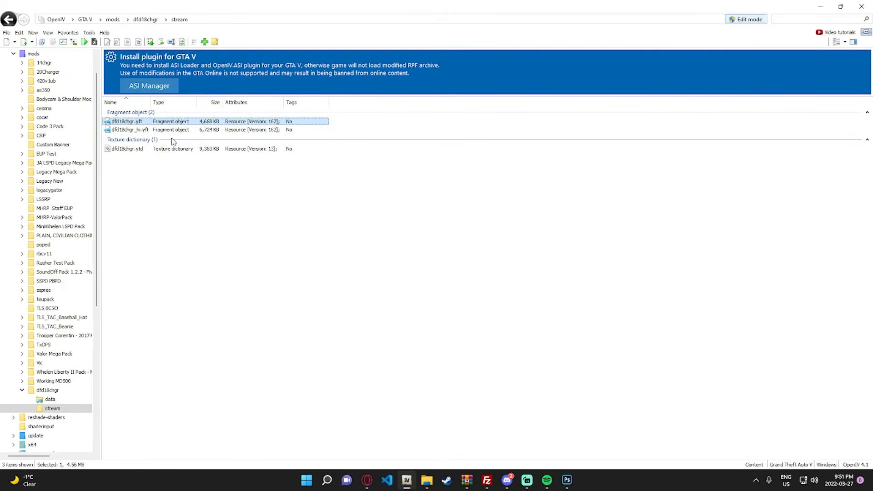
{"action": "double_click", "coordinate": [157, 148]}
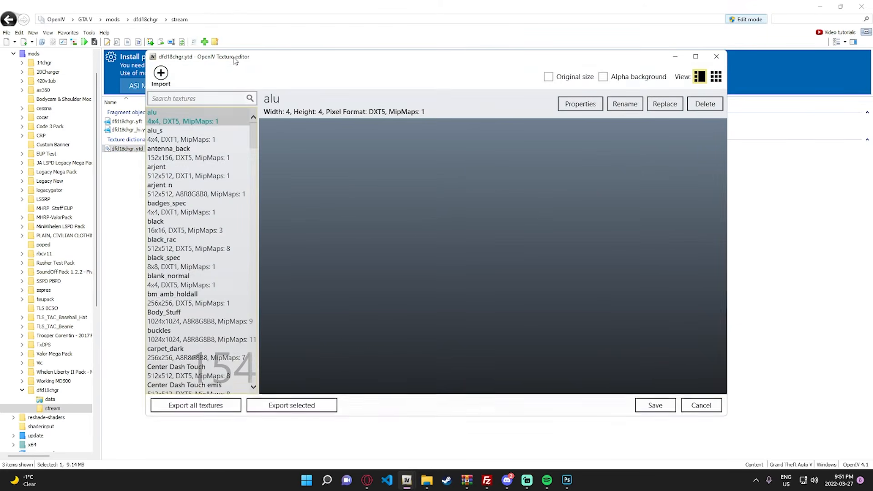
{"action": "left_click_drag", "start_coordinate": [235, 61], "coordinate": [293, 58]}
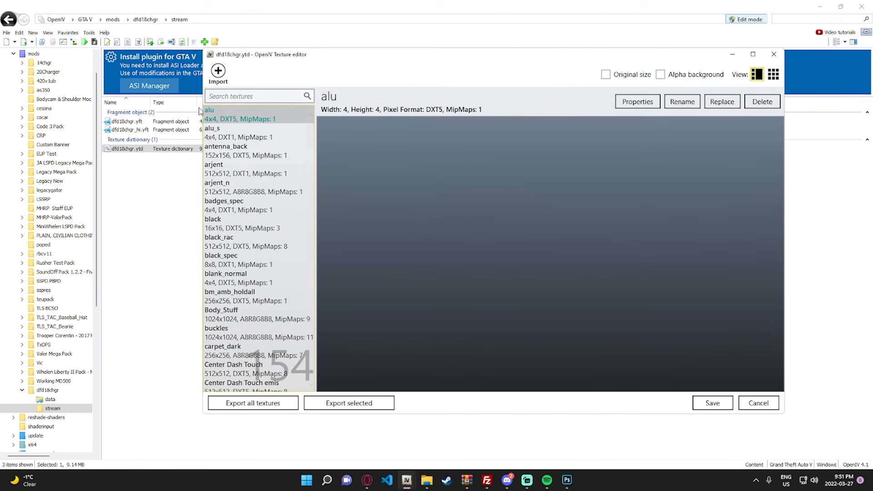
{"action": "left_click", "coordinate": [273, 97]}
{"action": "type", "text": "sign"}
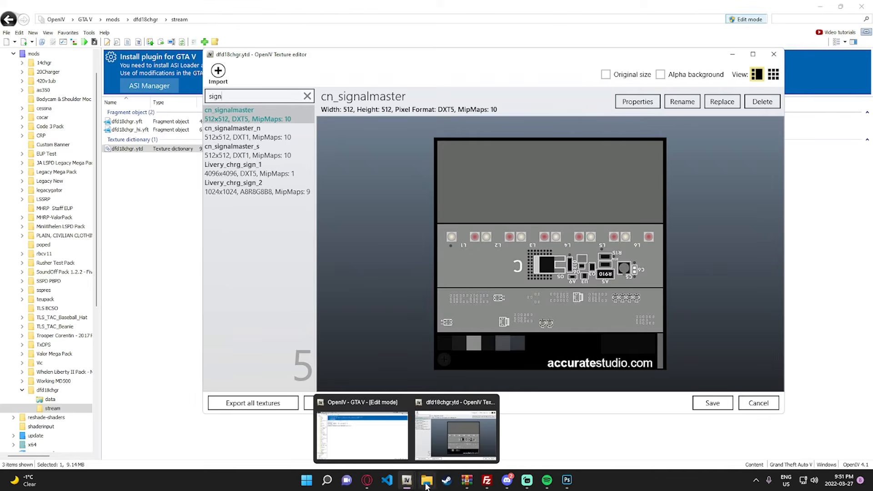
- Import the updated Livery_chrg_sign_1 PNG from File Explorer with automatic compression and no generated MipMaps, and save the texture dictionary
{"action": "left_click", "coordinate": [426, 480]}
{"action": "left_click_drag", "start_coordinate": [476, 92], "coordinate": [515, 87]}
{"action": "left_click_drag", "start_coordinate": [474, 177], "coordinate": [277, 264]}
{"action": "left_click", "coordinate": [536, 287]}
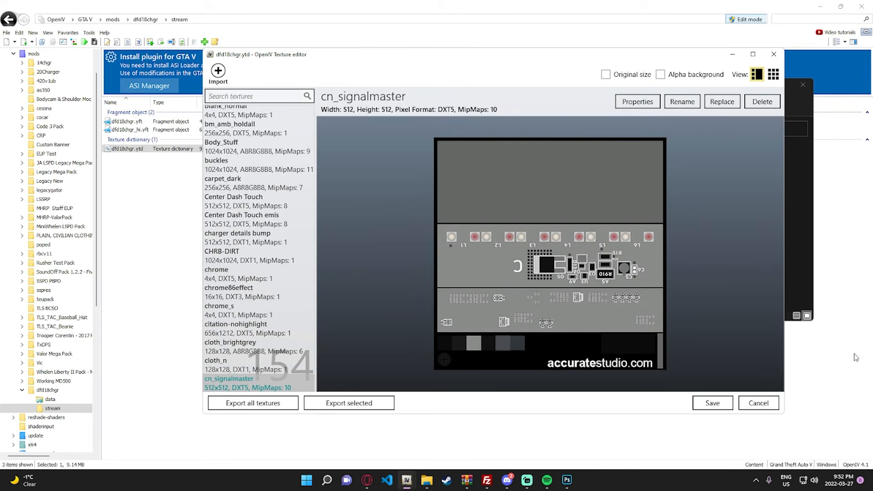
{"action": "left_click", "coordinate": [713, 404]}
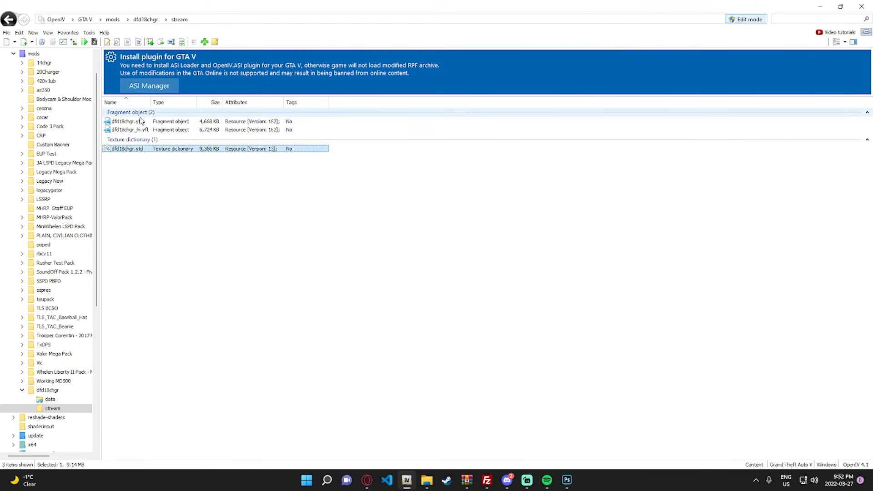
- Open dfd18chgr.yft in the model viewer and examine the updated livery around the car's side, roof and rear
{"action": "left_click", "coordinate": [135, 121]}
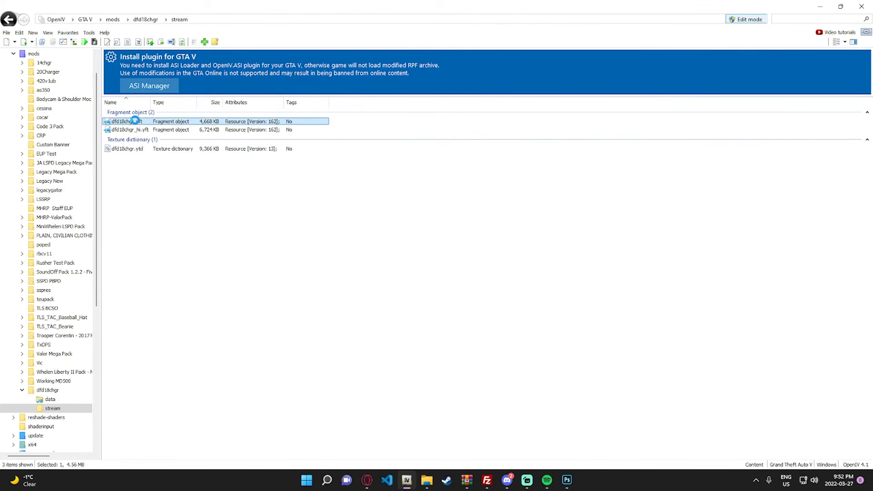
{"action": "scroll", "coordinate": [410, 168], "scroll_direction": "up", "scroll_amount": 5}
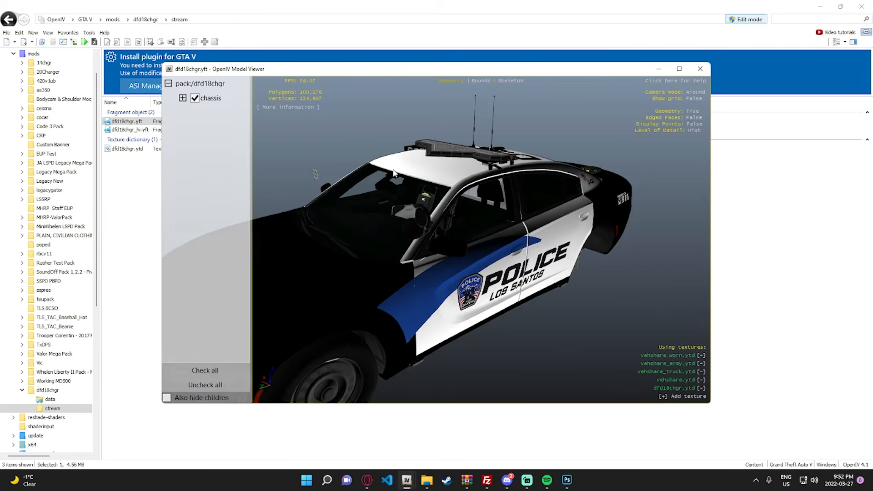
{"action": "left_click_drag", "start_coordinate": [410, 169], "coordinate": [596, 151]}
{"action": "scroll", "coordinate": [401, 163], "scroll_direction": "down", "scroll_amount": 3}
{"action": "scroll", "coordinate": [402, 163], "scroll_direction": "up", "scroll_amount": 3}
{"action": "left_click_drag", "start_coordinate": [329, 312], "coordinate": [591, 255]}
{"action": "left_click_drag", "start_coordinate": [447, 264], "coordinate": [623, 242]}
{"action": "scroll", "coordinate": [473, 131], "scroll_direction": "up", "scroll_amount": 3}
{"action": "scroll", "coordinate": [561, 131], "scroll_direction": "up", "scroll_amount": 2}
{"action": "scroll", "coordinate": [502, 205], "scroll_direction": "up", "scroll_amount": 4}
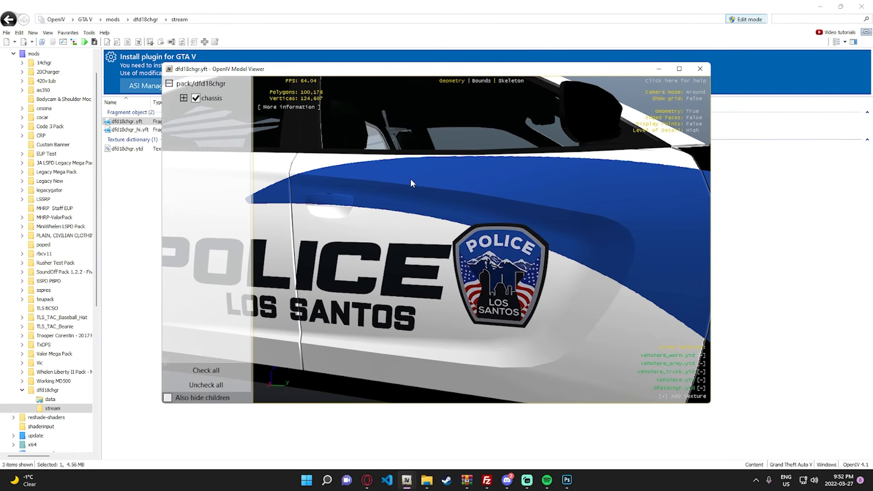
{"action": "scroll", "coordinate": [411, 181], "scroll_direction": "down", "scroll_amount": 5}
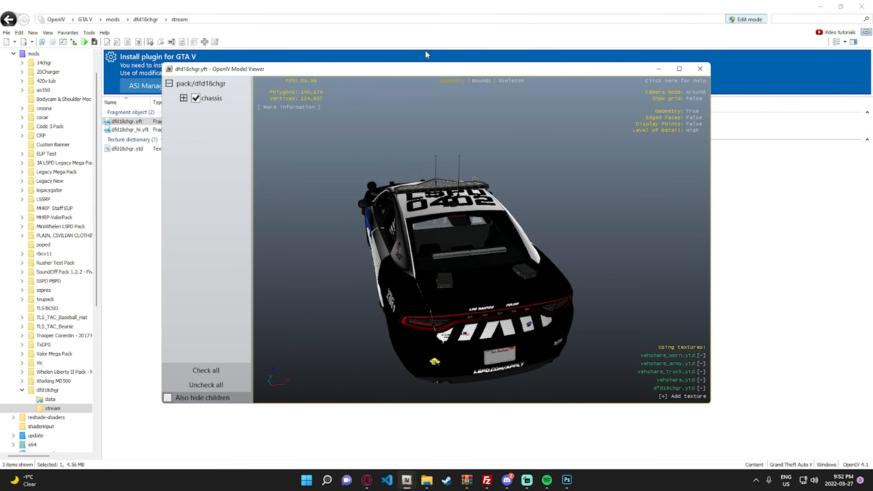
- Reposition the model viewer window and check the rear chevrons, trunk lettering and the blue-striped door graphics from several angles
{"action": "left_click_drag", "start_coordinate": [383, 71], "coordinate": [481, 46]}
{"action": "left_click_drag", "start_coordinate": [629, 217], "coordinate": [603, 180]}
{"action": "scroll", "coordinate": [600, 197], "scroll_direction": "up", "scroll_amount": 3}
{"action": "scroll", "coordinate": [603, 179], "scroll_direction": "down", "scroll_amount": 3}
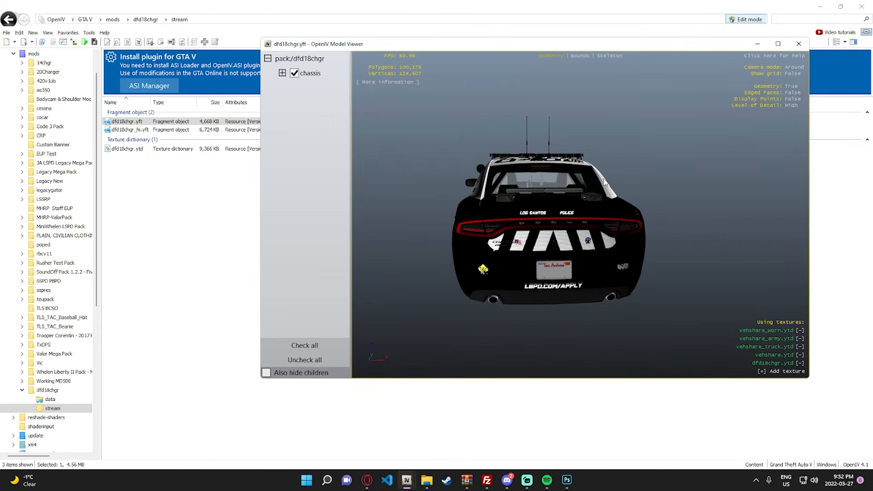
{"action": "scroll", "coordinate": [553, 223], "scroll_direction": "up", "scroll_amount": 3}
{"action": "left_click_drag", "start_coordinate": [491, 261], "coordinate": [598, 258]}
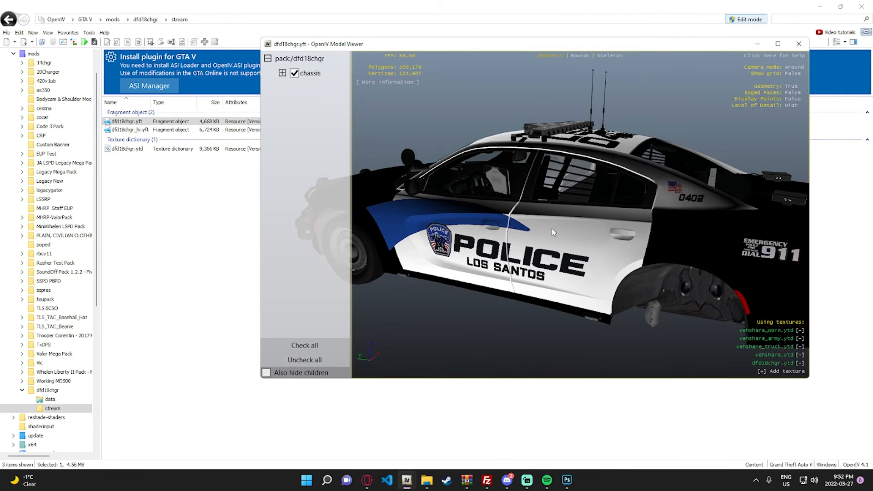
{"action": "left_click_drag", "start_coordinate": [552, 228], "coordinate": [670, 198]}
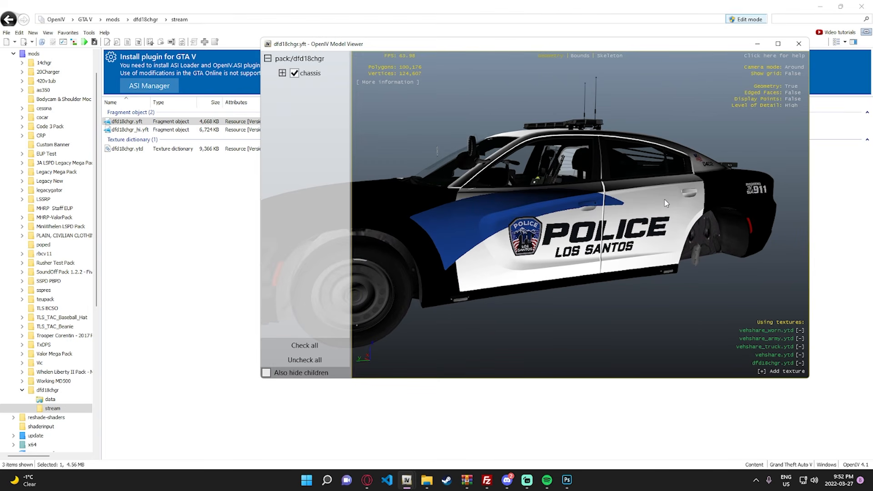
{"action": "left_click_drag", "start_coordinate": [645, 197], "coordinate": [566, 149]}
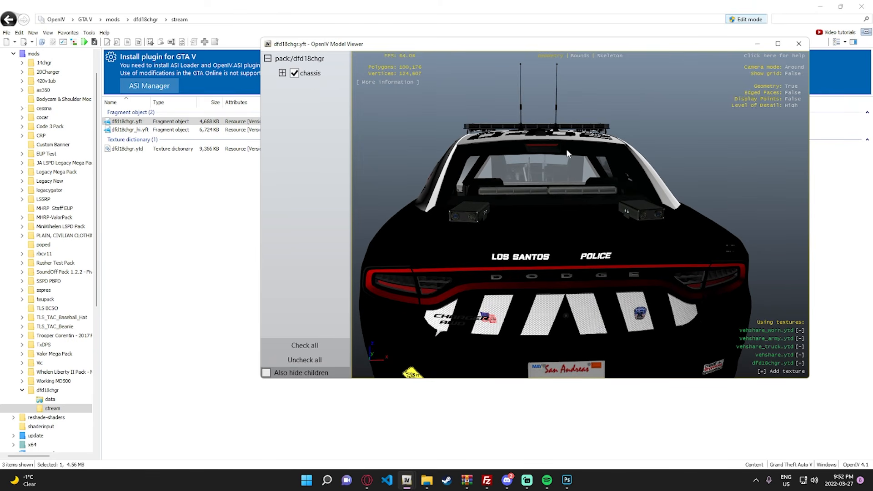